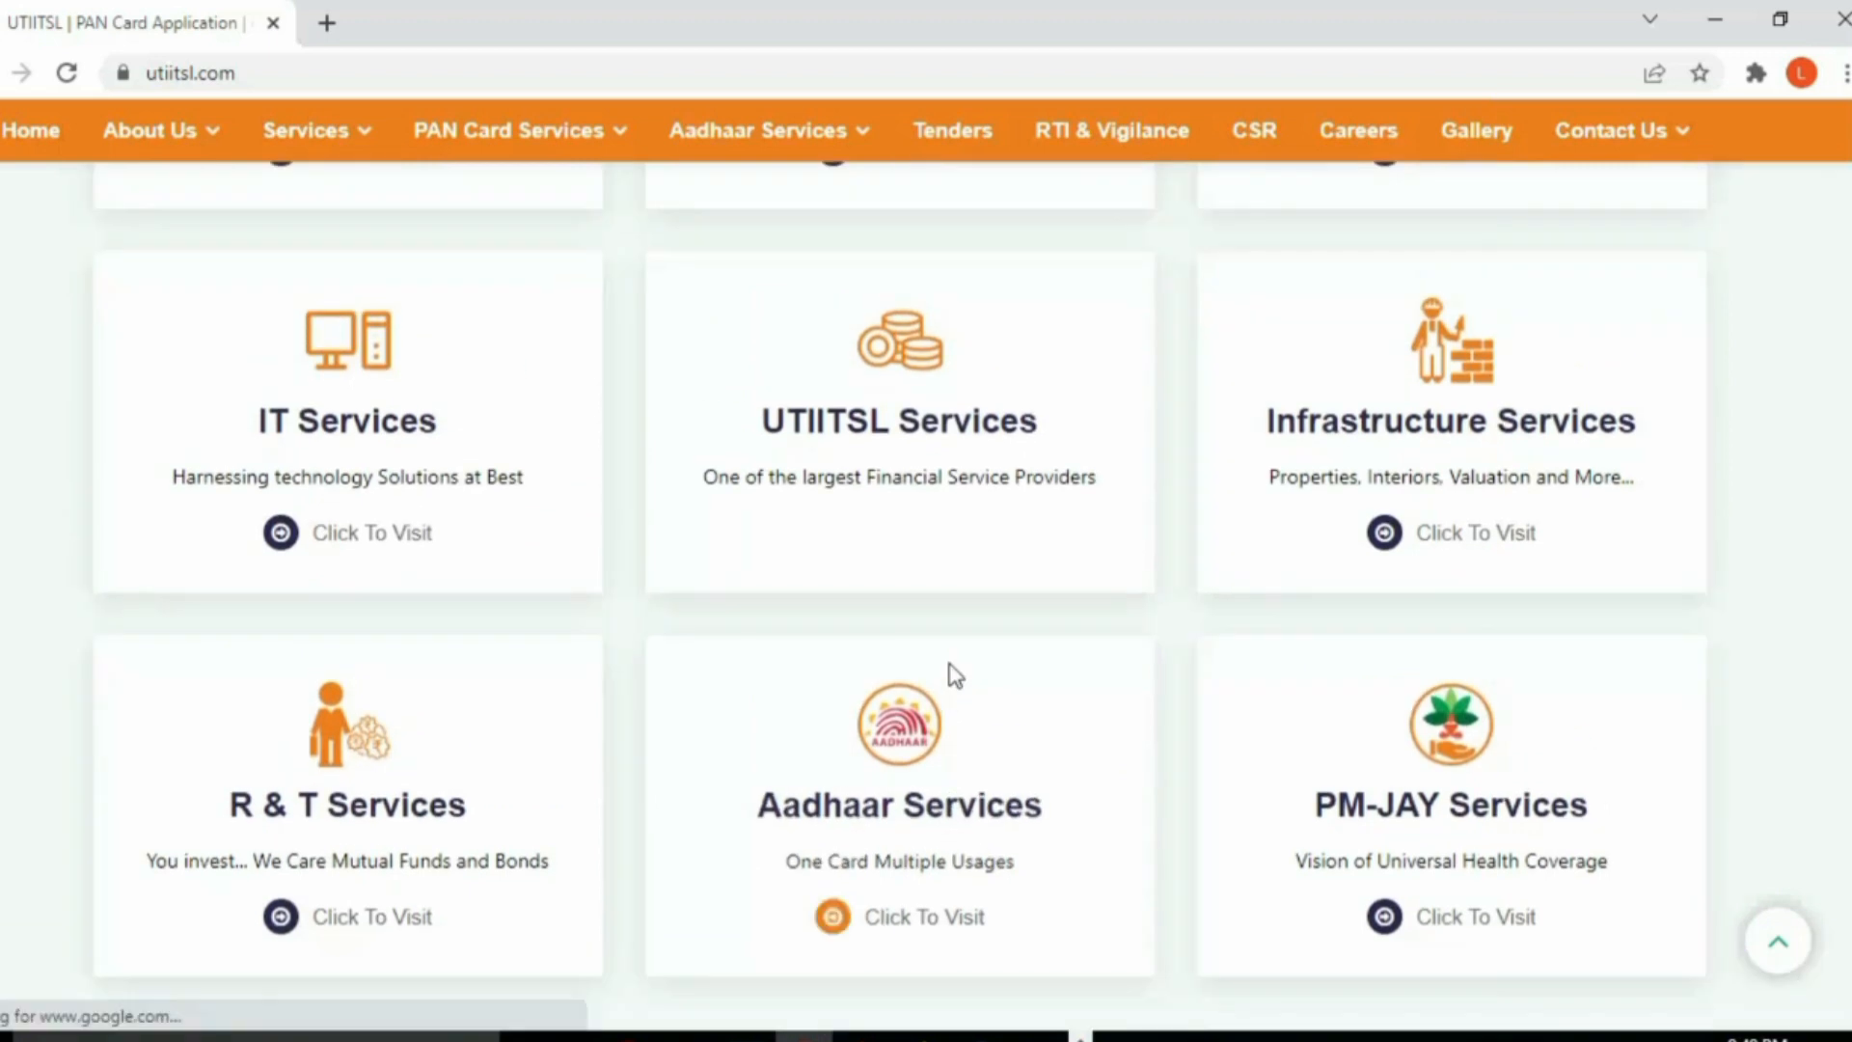
{"action": "scroll", "coordinate": [947, 658], "scroll_direction": "up", "scroll_amount": 5}
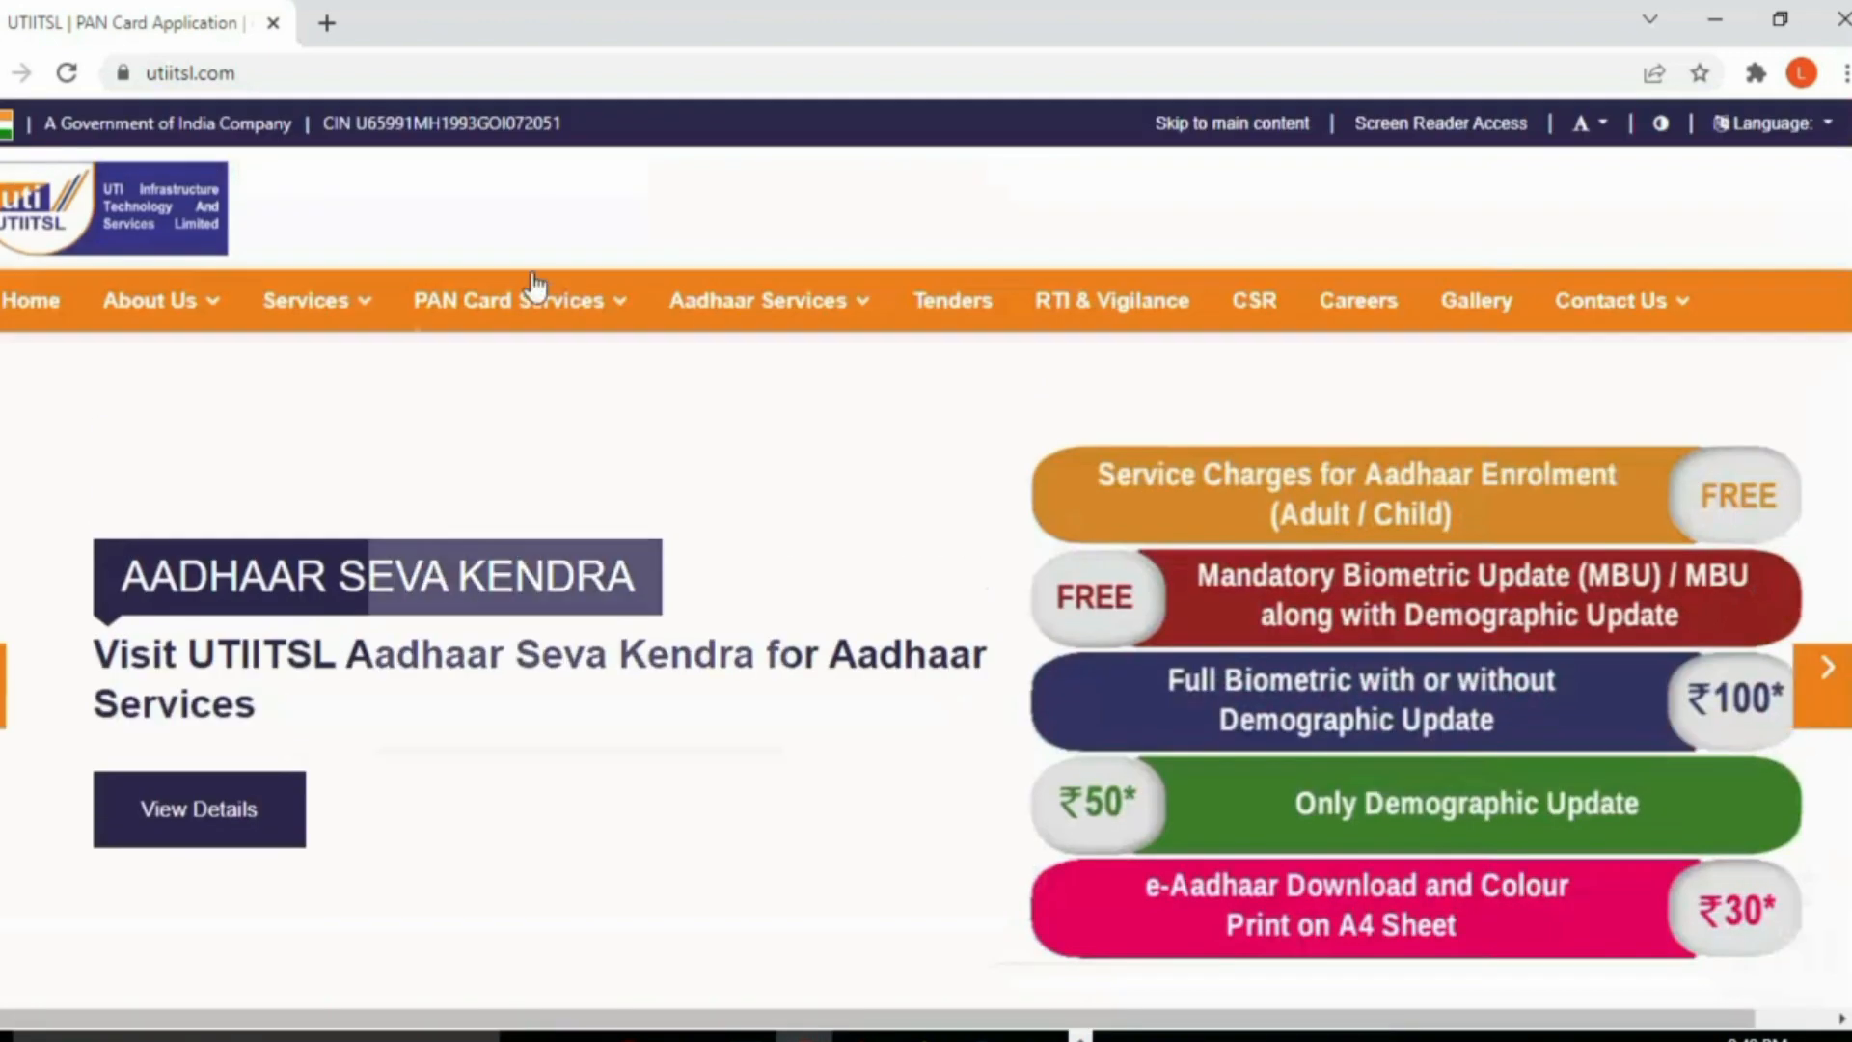
Step: Open the Change/Correction in PAN Card page from Apply PAN Card in a new tab
{"action": "mouse_move", "coordinate": [600, 304]}
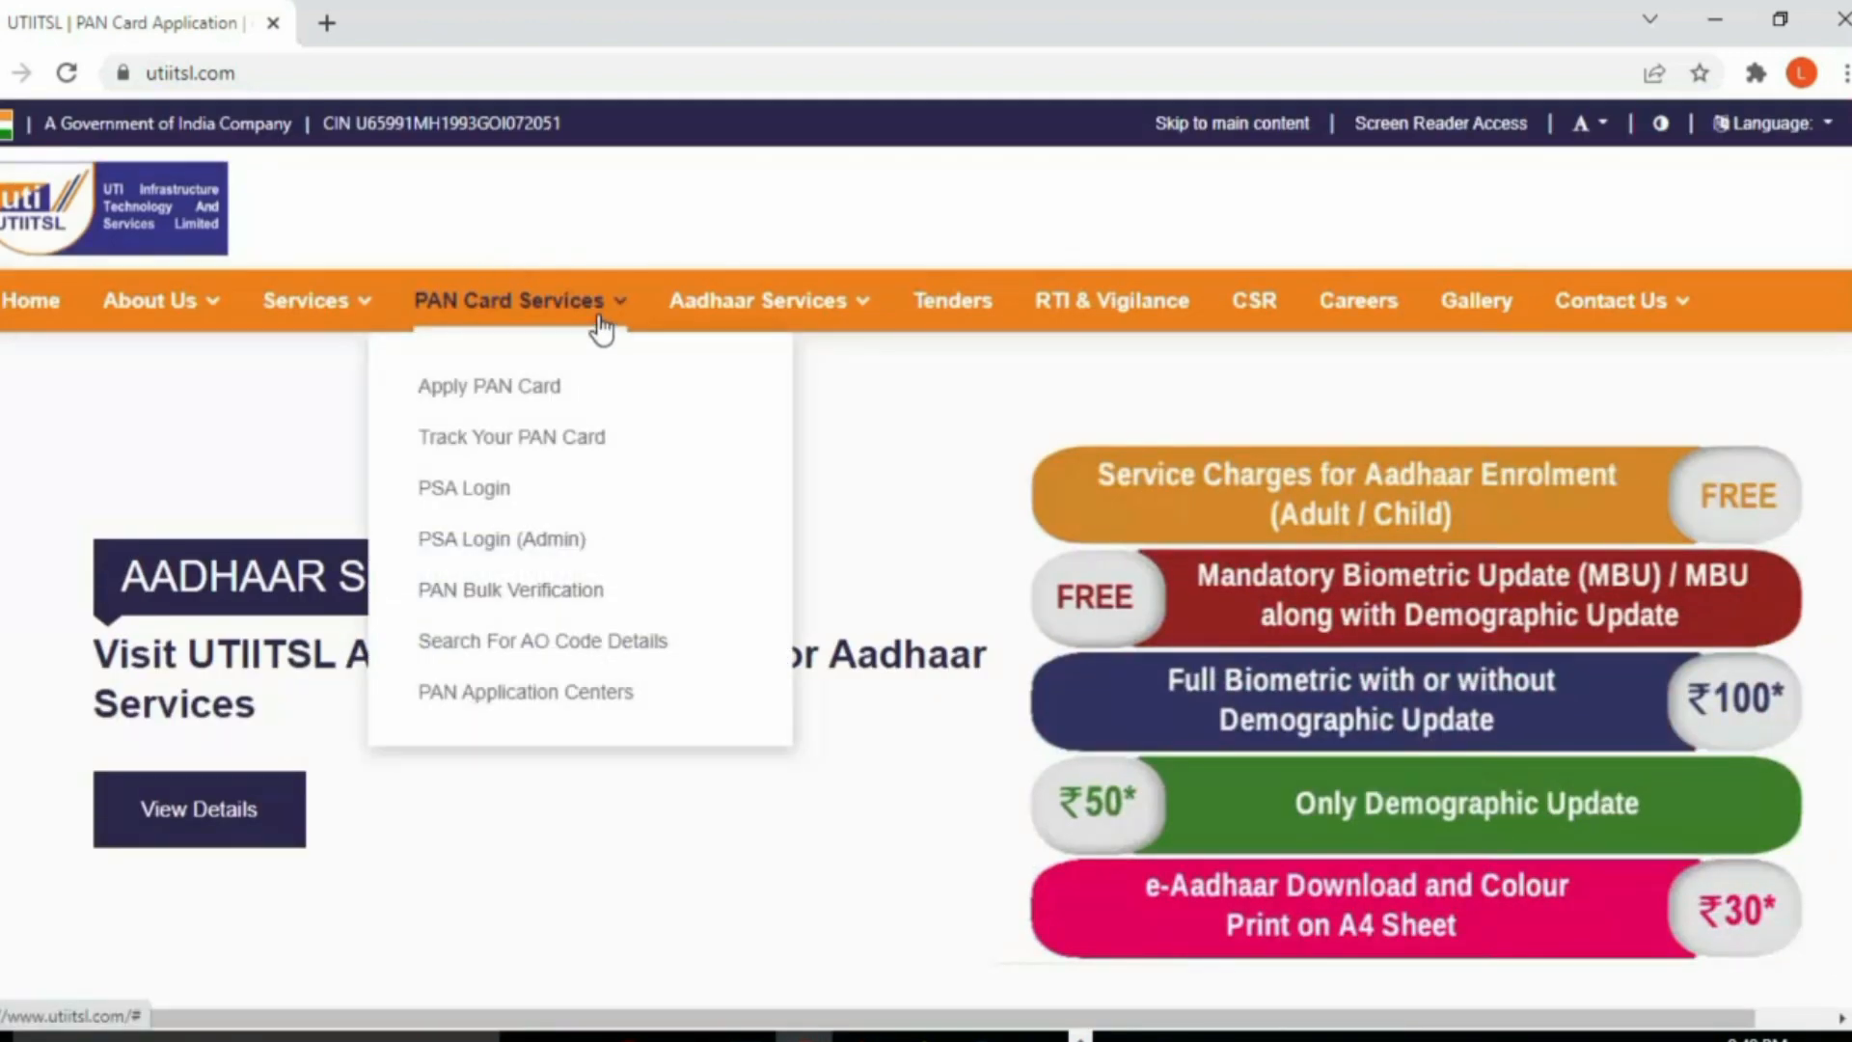
{"action": "left_click", "coordinate": [503, 394]}
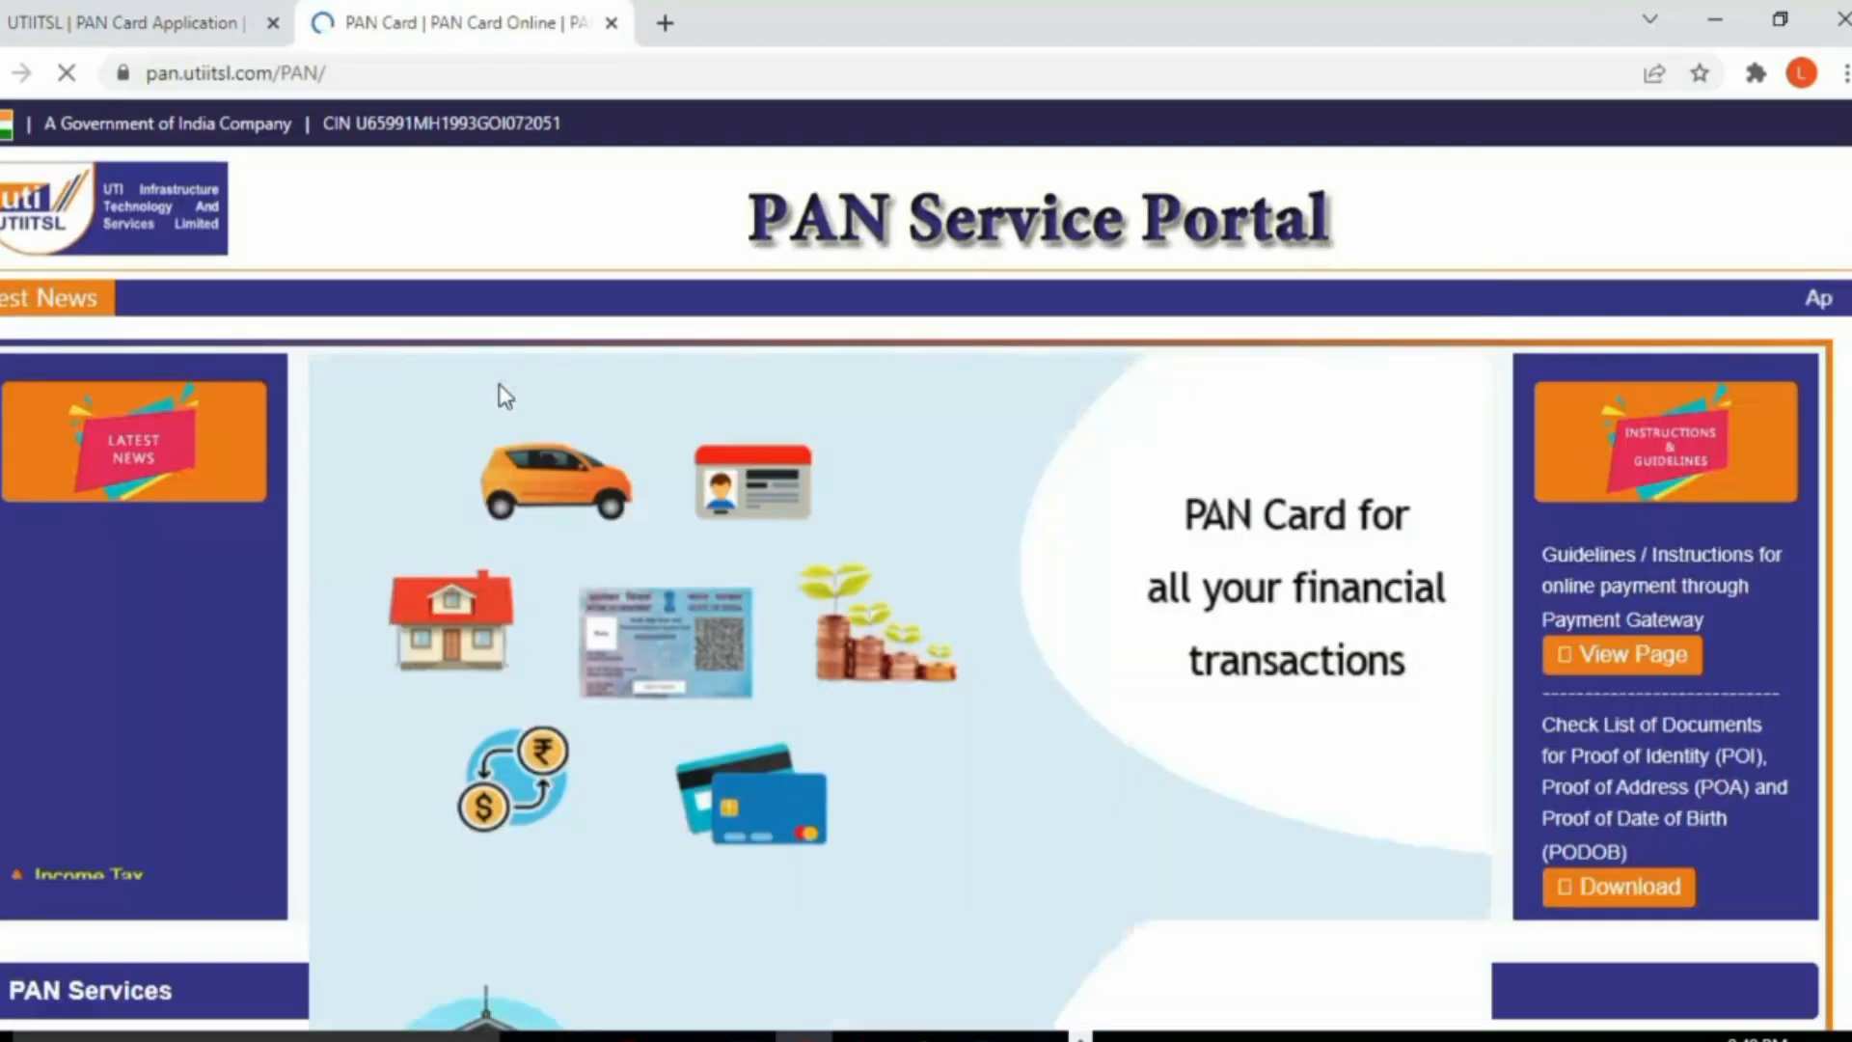
{"action": "scroll", "coordinate": [843, 566], "scroll_direction": "down", "scroll_amount": 7}
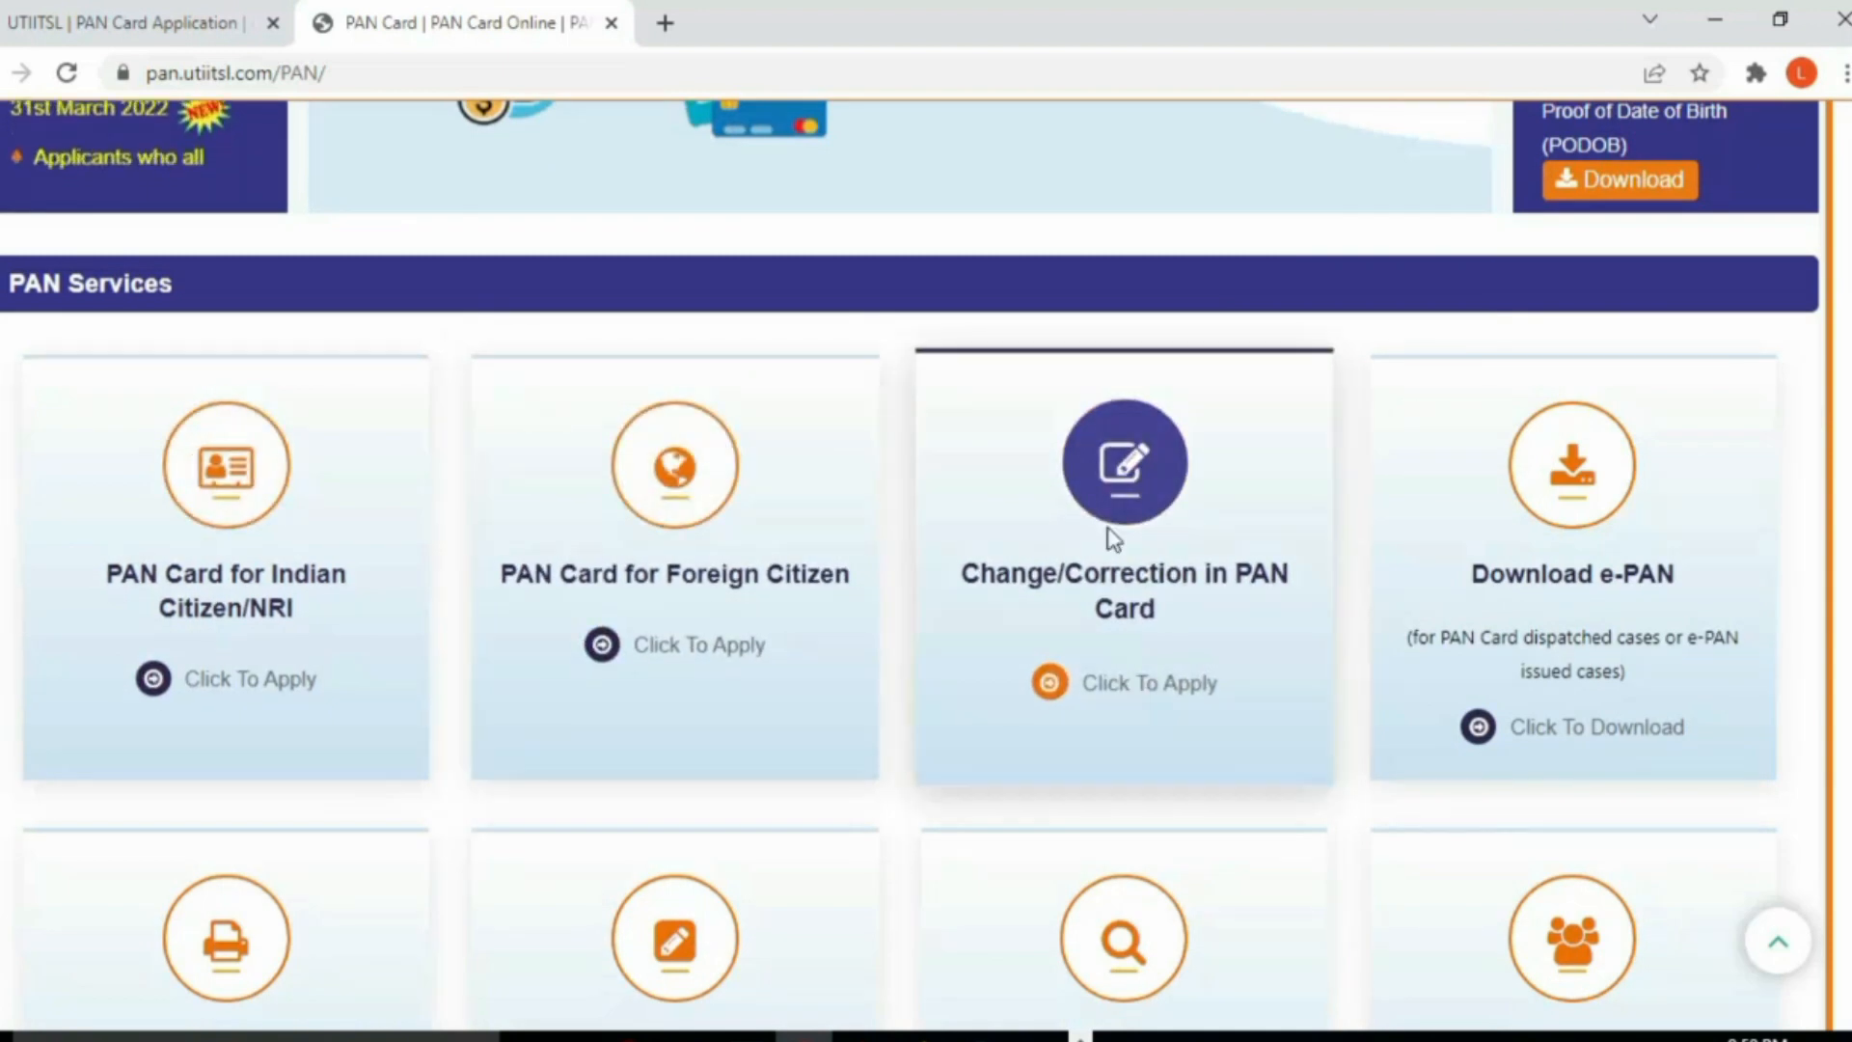
{"action": "left_click", "coordinate": [1105, 687]}
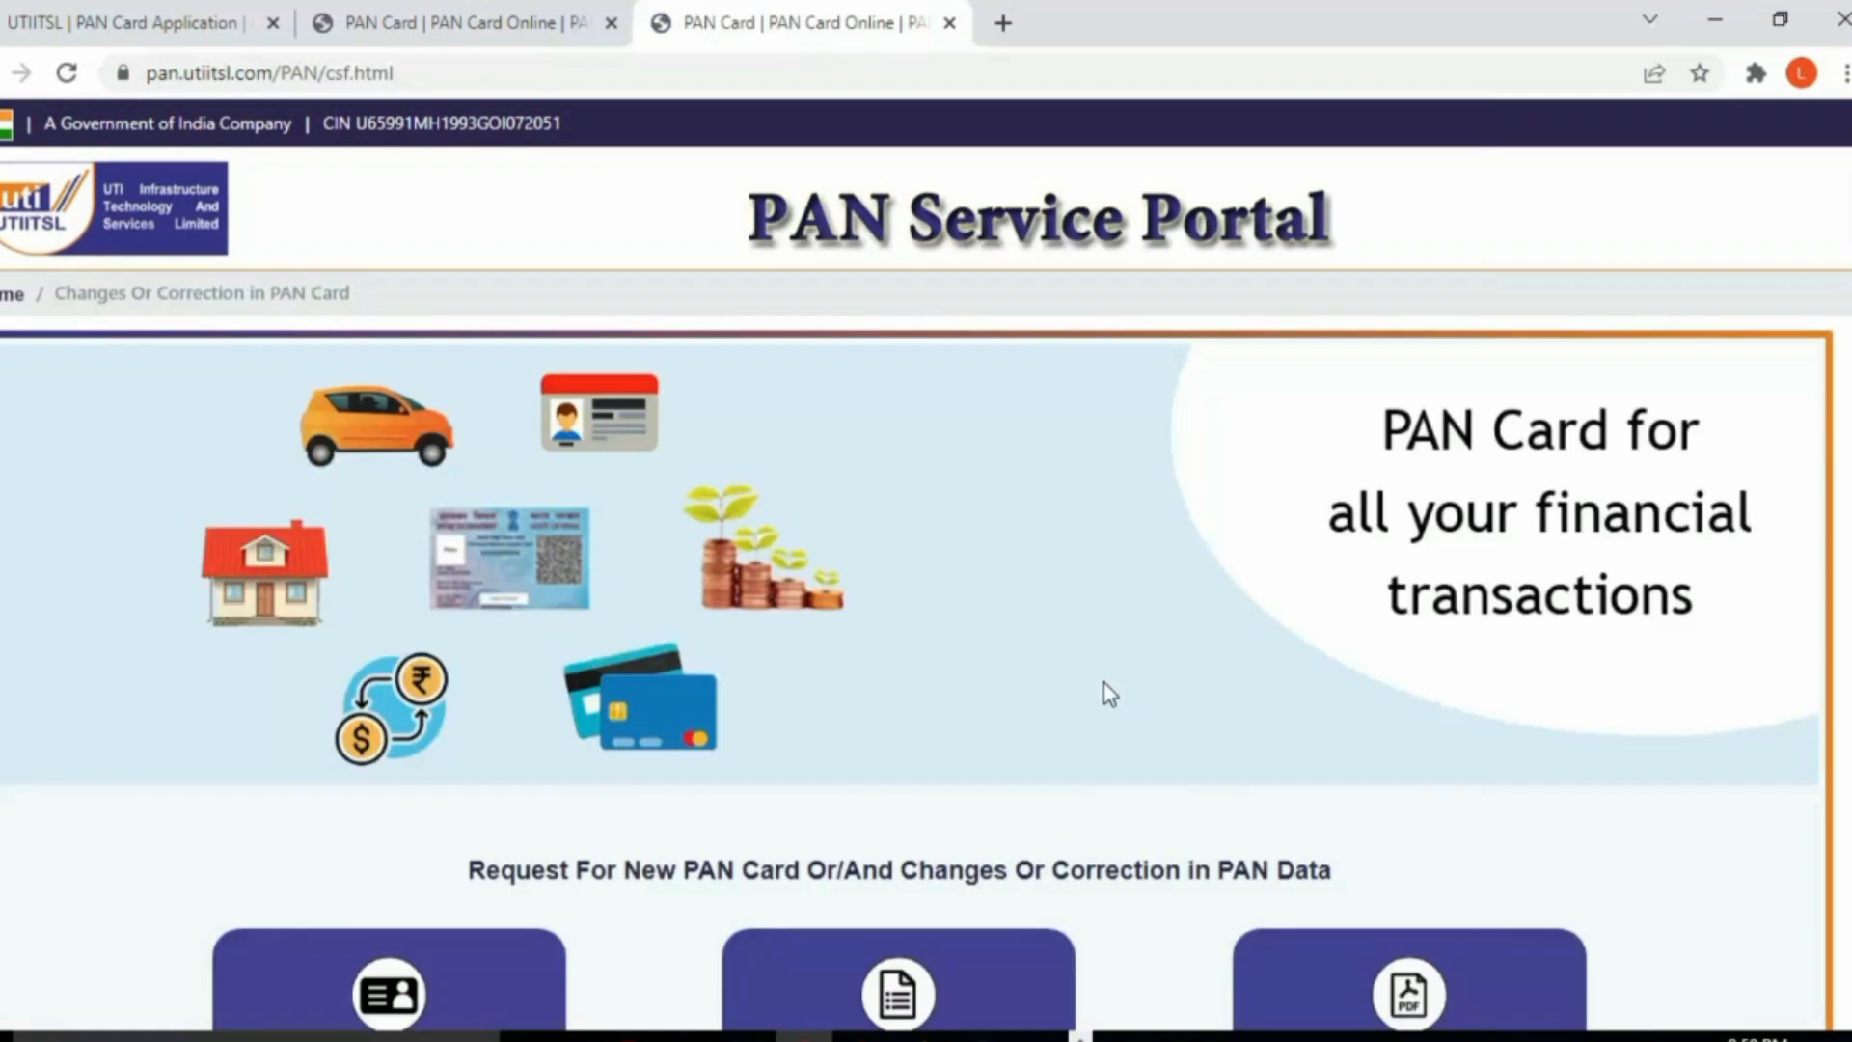
{"action": "scroll", "coordinate": [984, 678], "scroll_direction": "down", "scroll_amount": 1}
{"action": "scroll", "coordinate": [984, 680], "scroll_direction": "down", "scroll_amount": 3}
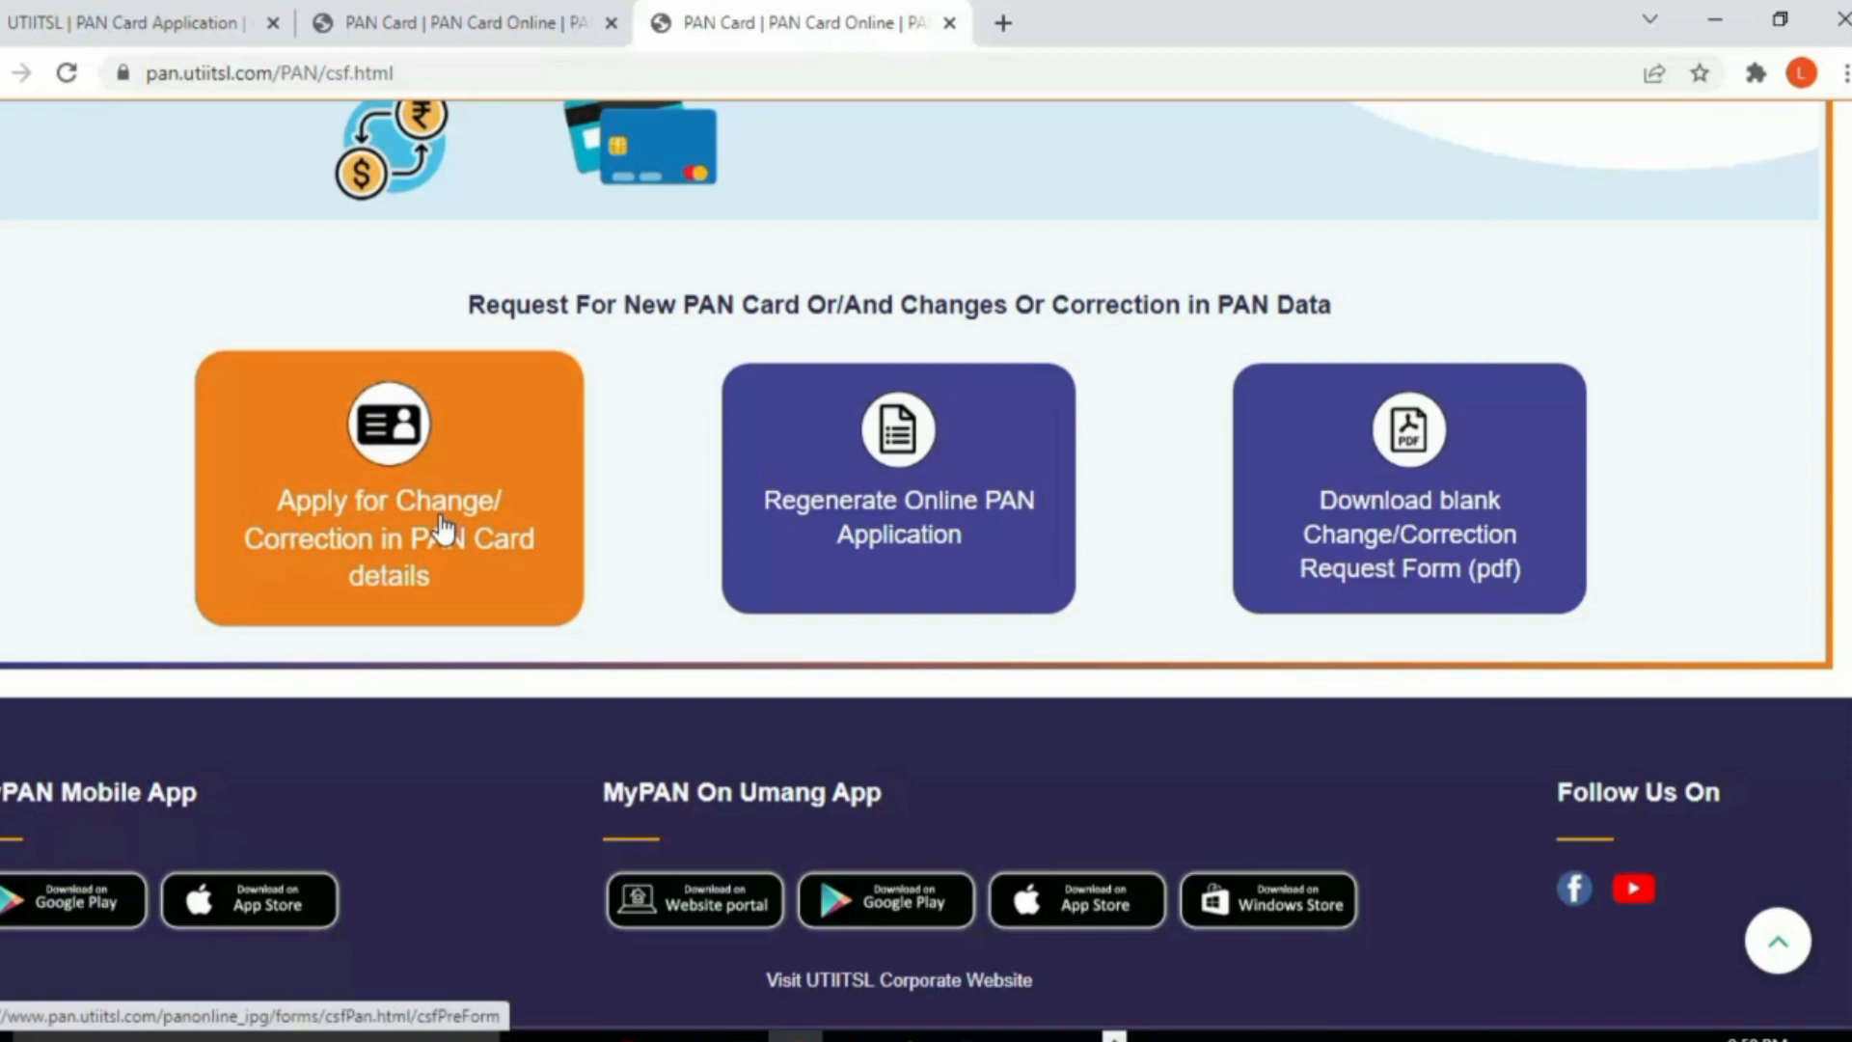
Step: Begin the online change/correction application and enter the applicant's PAN
{"action": "left_click", "coordinate": [378, 530]}
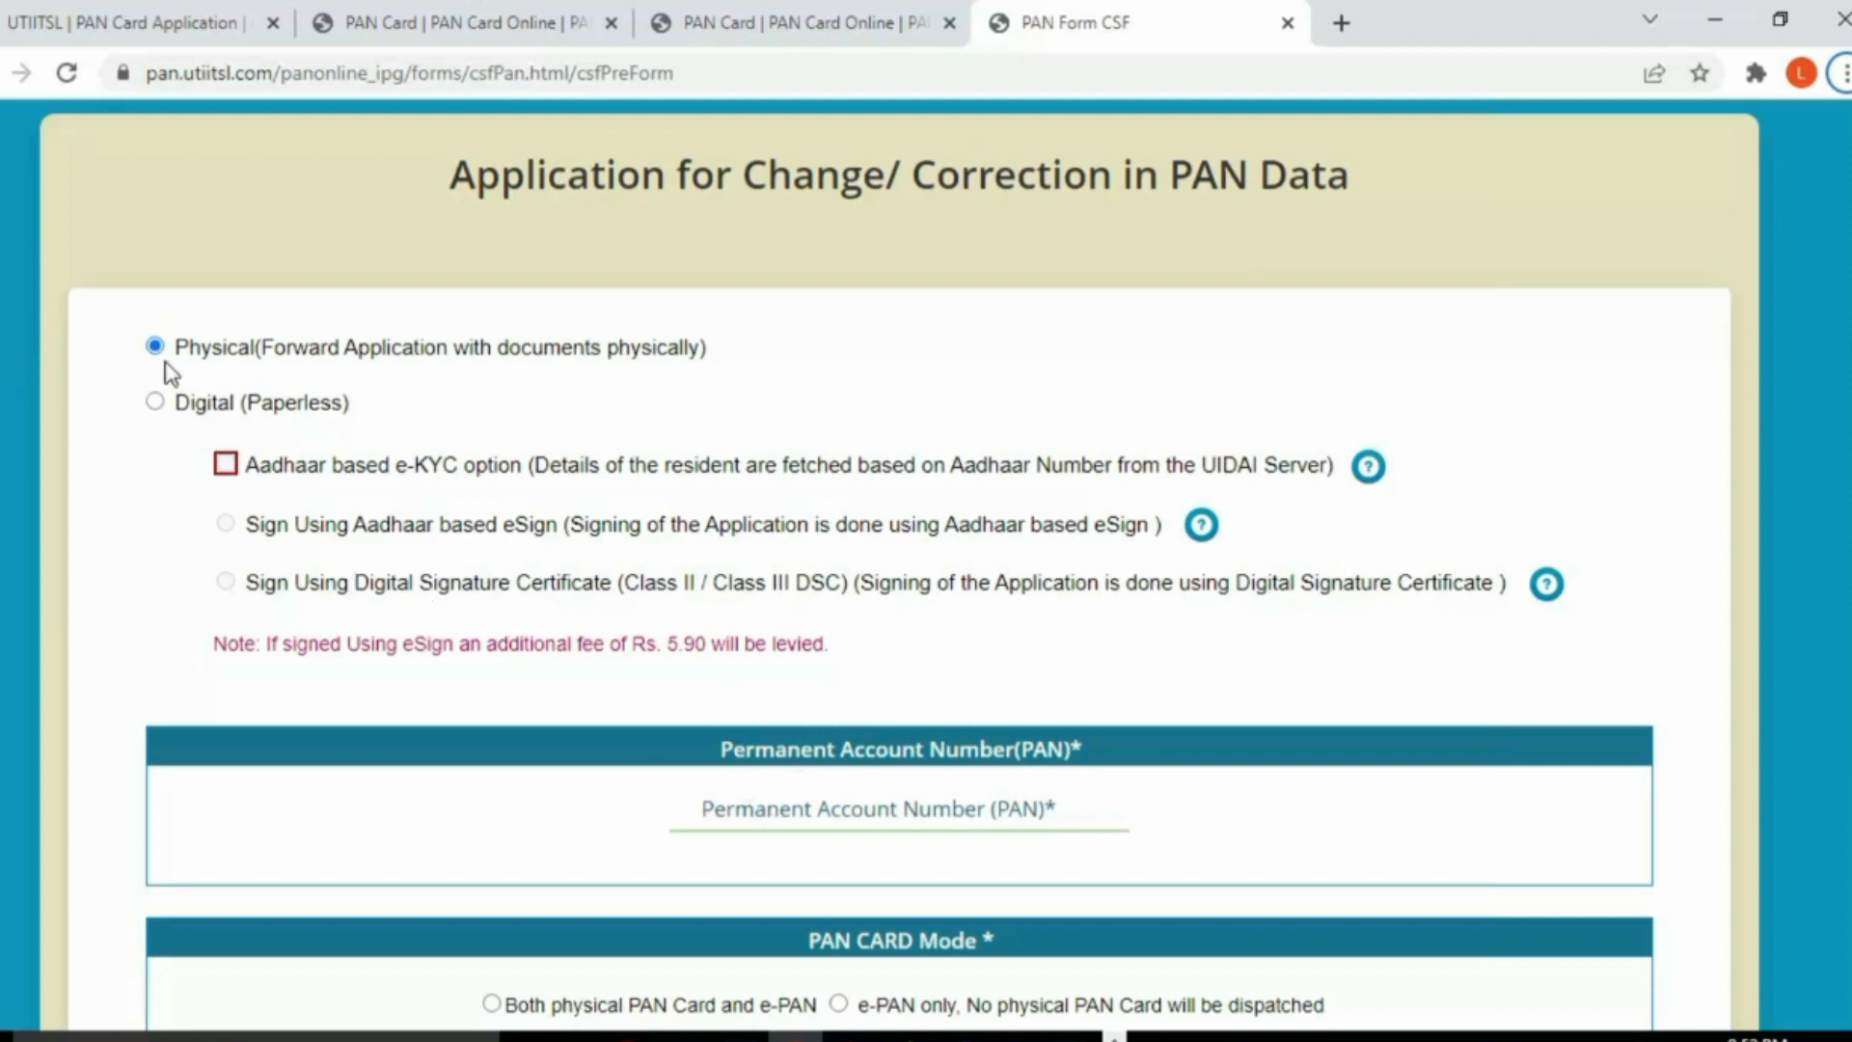
{"action": "left_click", "coordinate": [730, 810]}
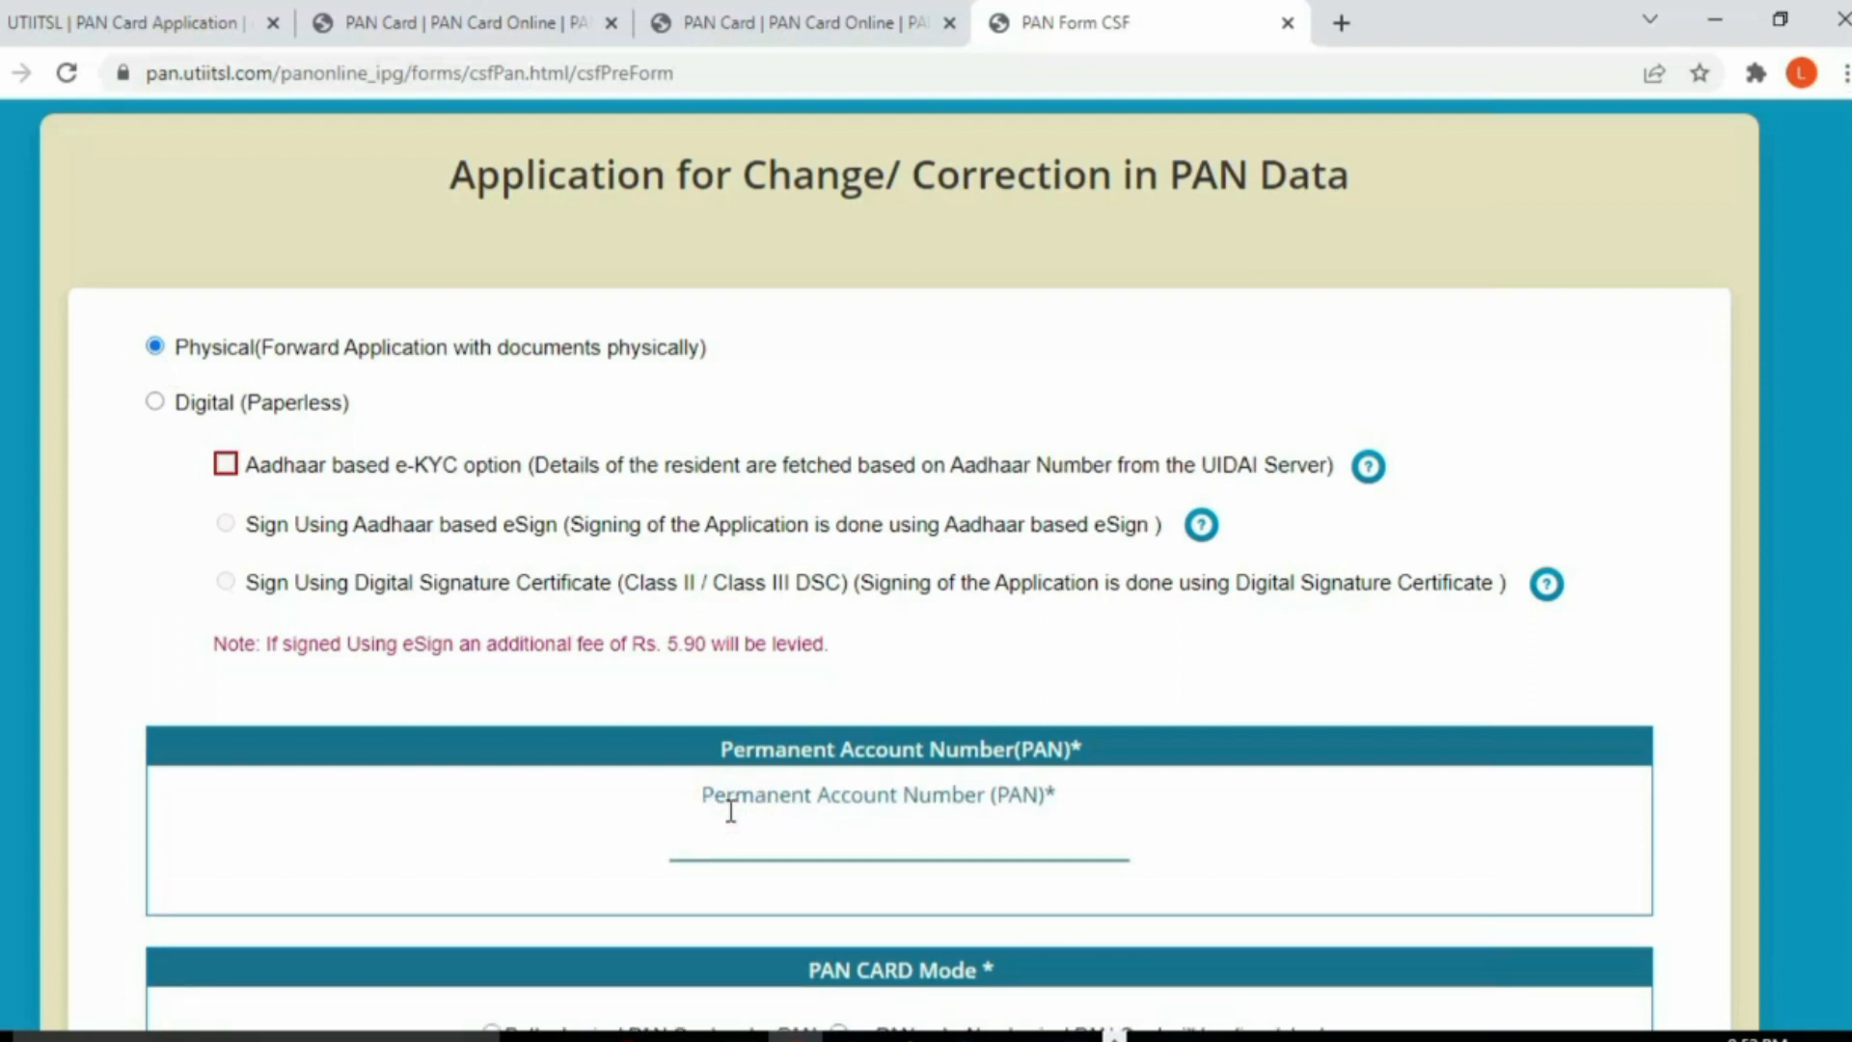
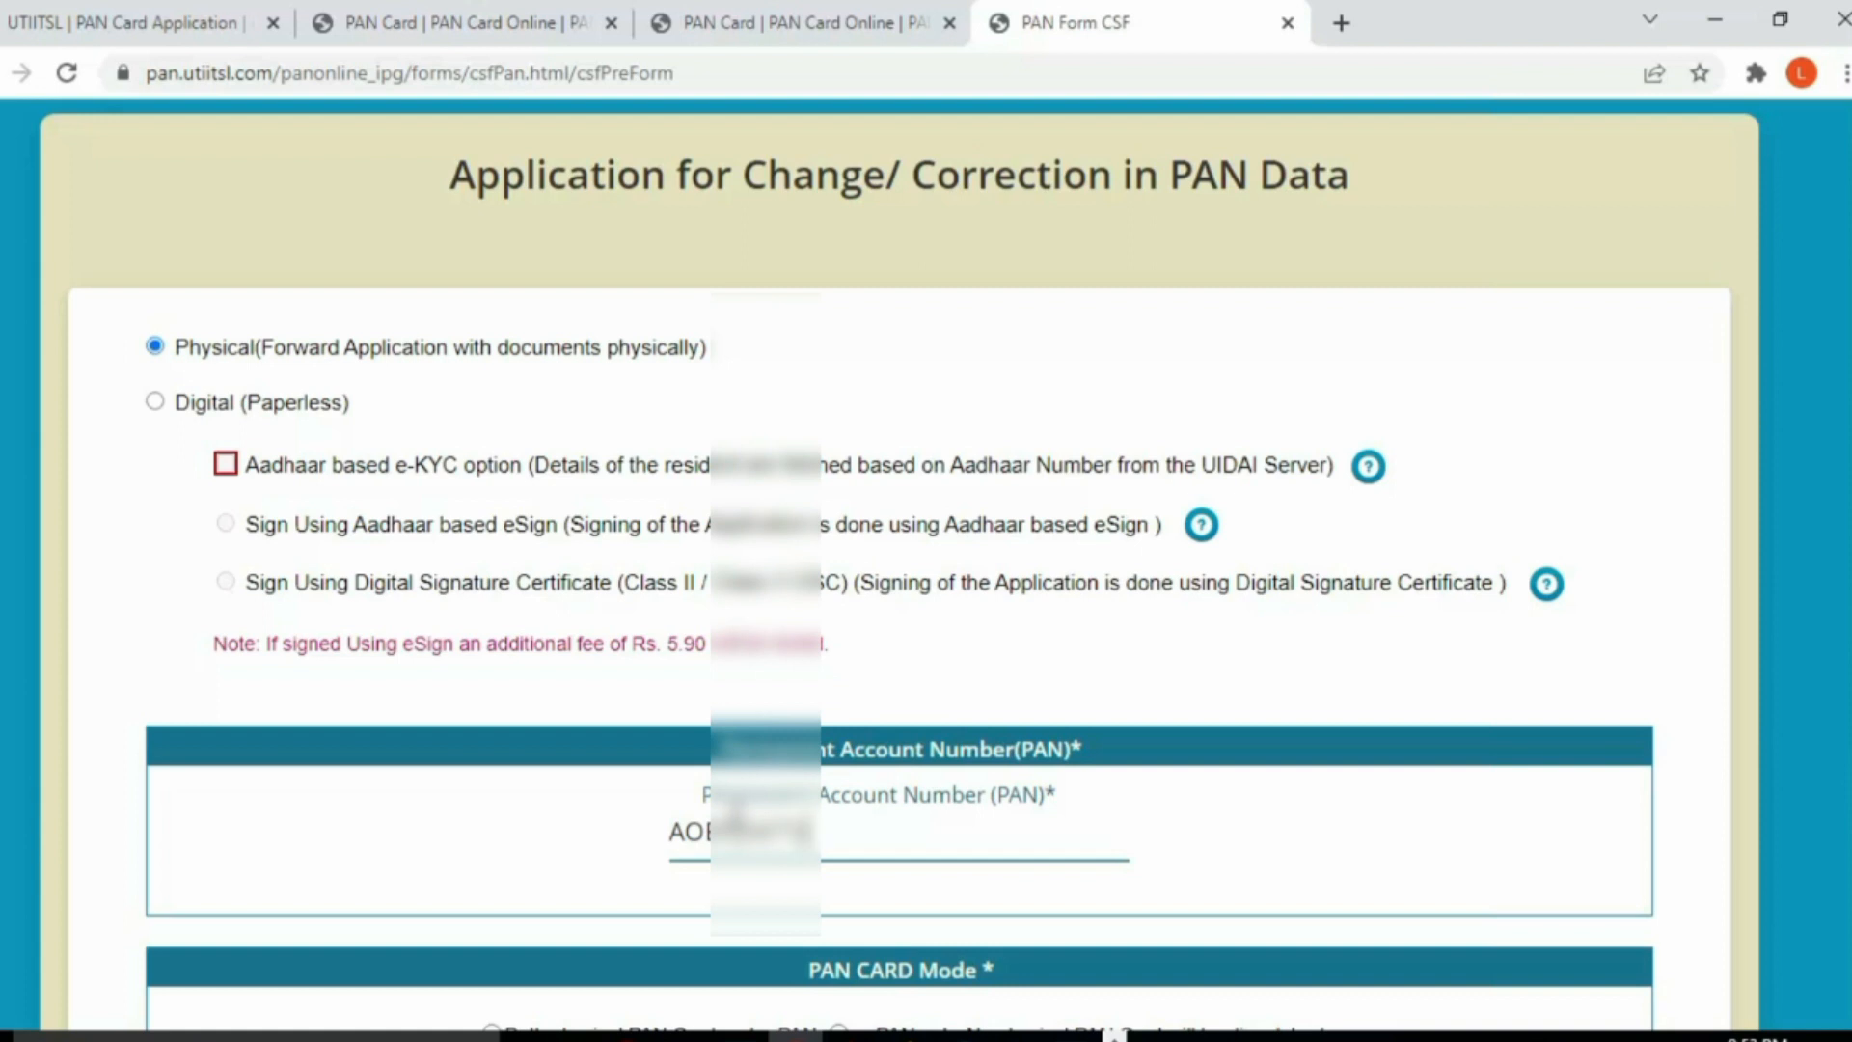
{"action": "scroll", "coordinate": [765, 823], "scroll_direction": "down", "scroll_amount": 1}
{"action": "scroll", "coordinate": [984, 750], "scroll_direction": "down", "scroll_amount": 2}
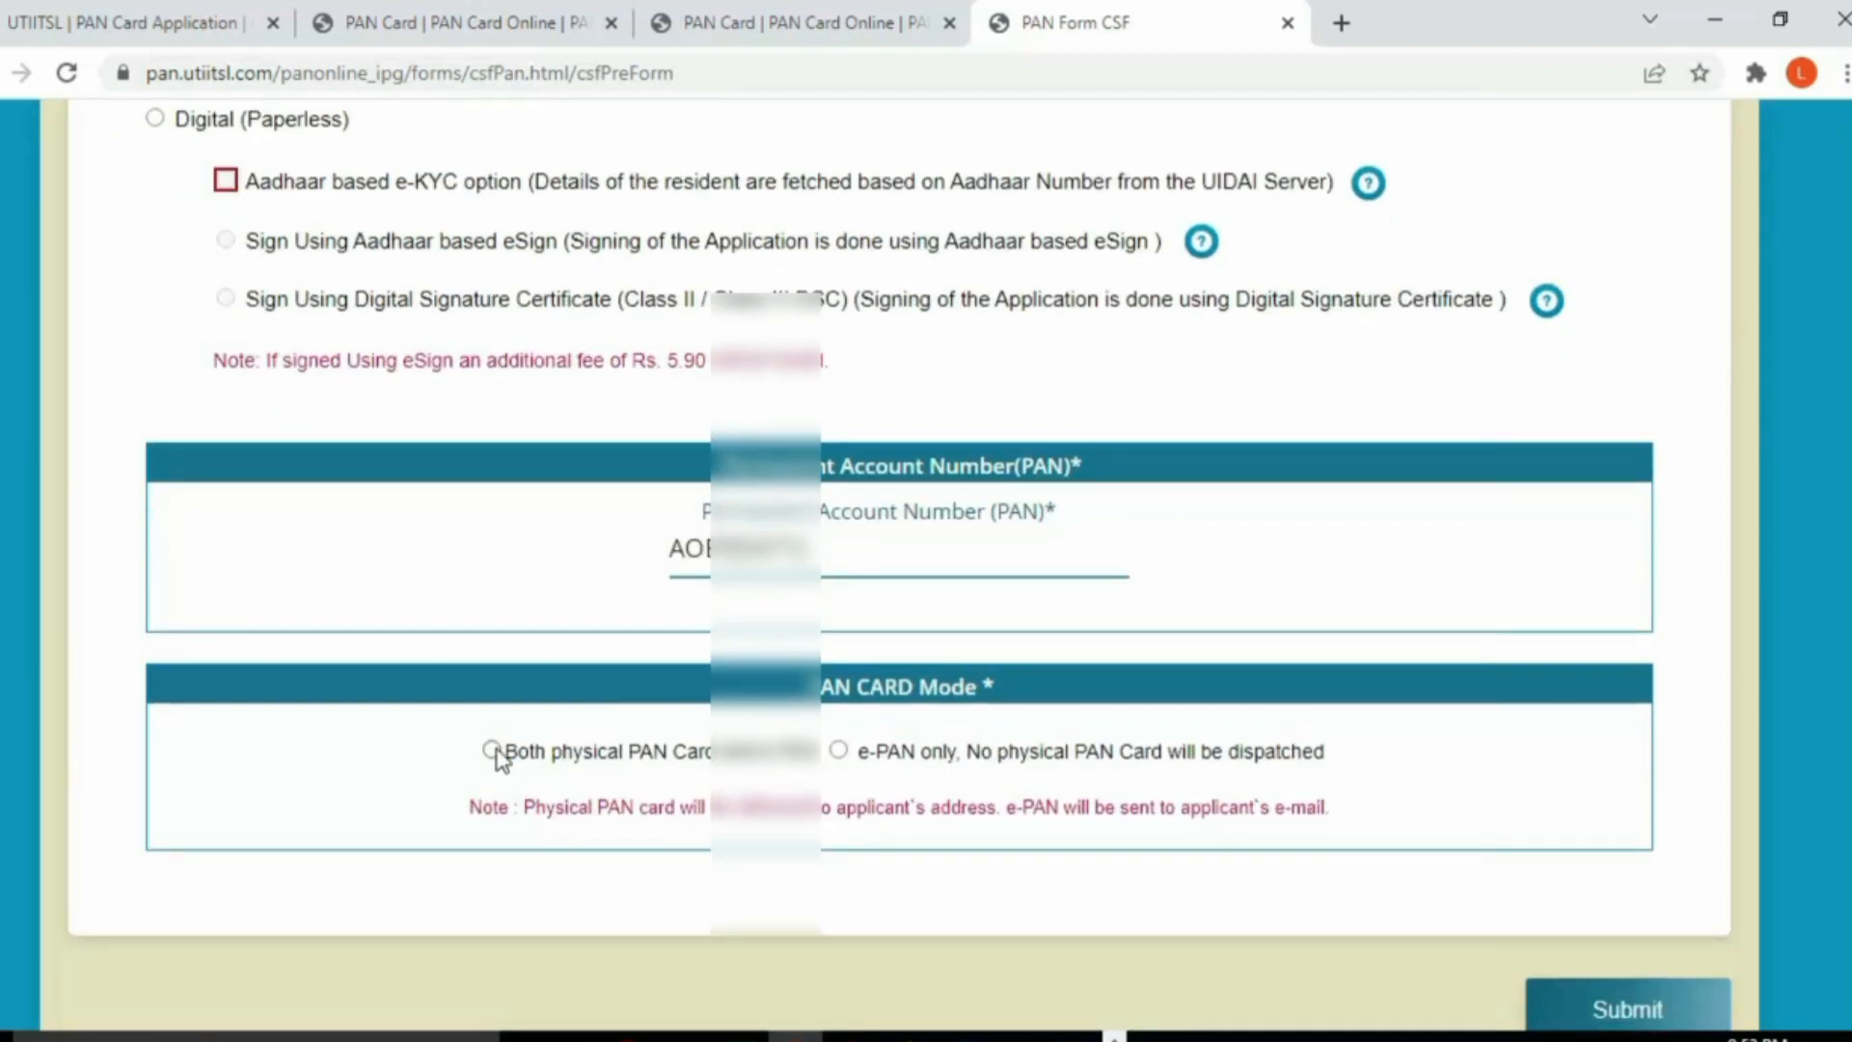
Step: Confirm the re-entered PAN, request both physical PAN card and e-PAN, and submit
{"action": "left_click", "coordinate": [501, 757]}
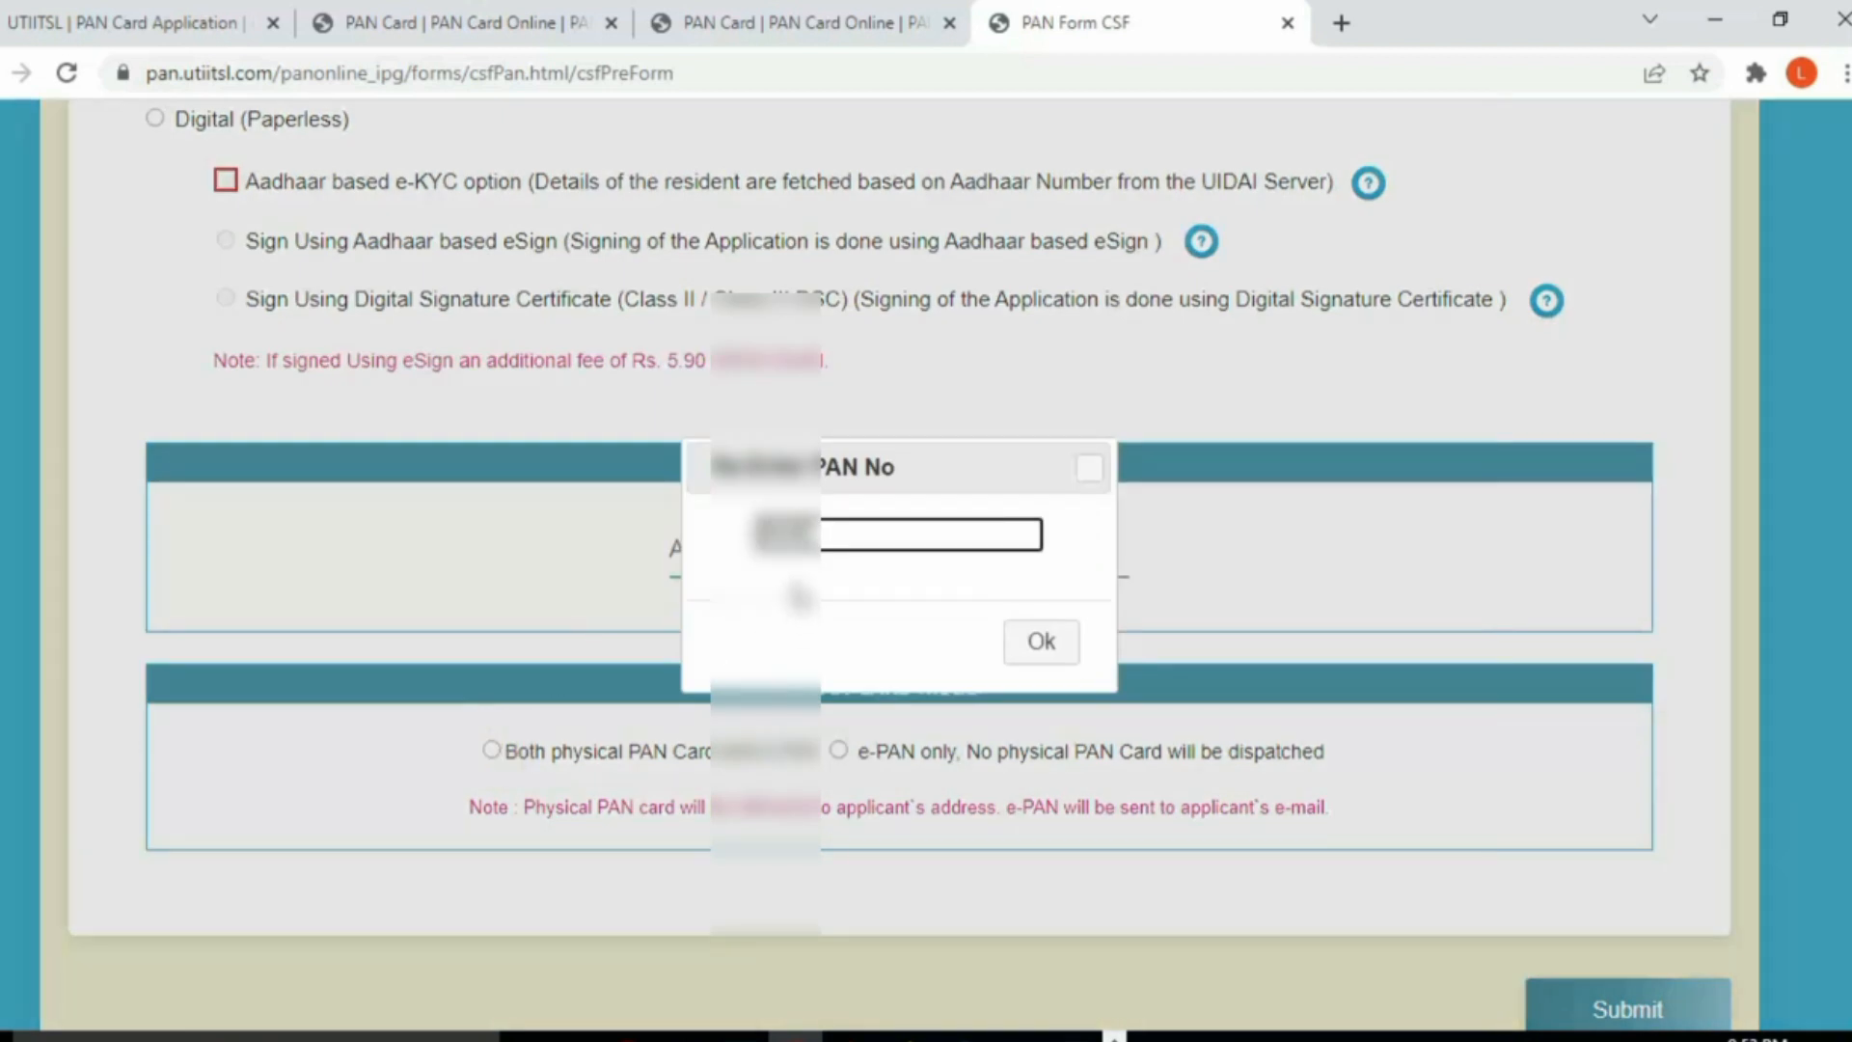
{"action": "left_click", "coordinate": [1041, 645]}
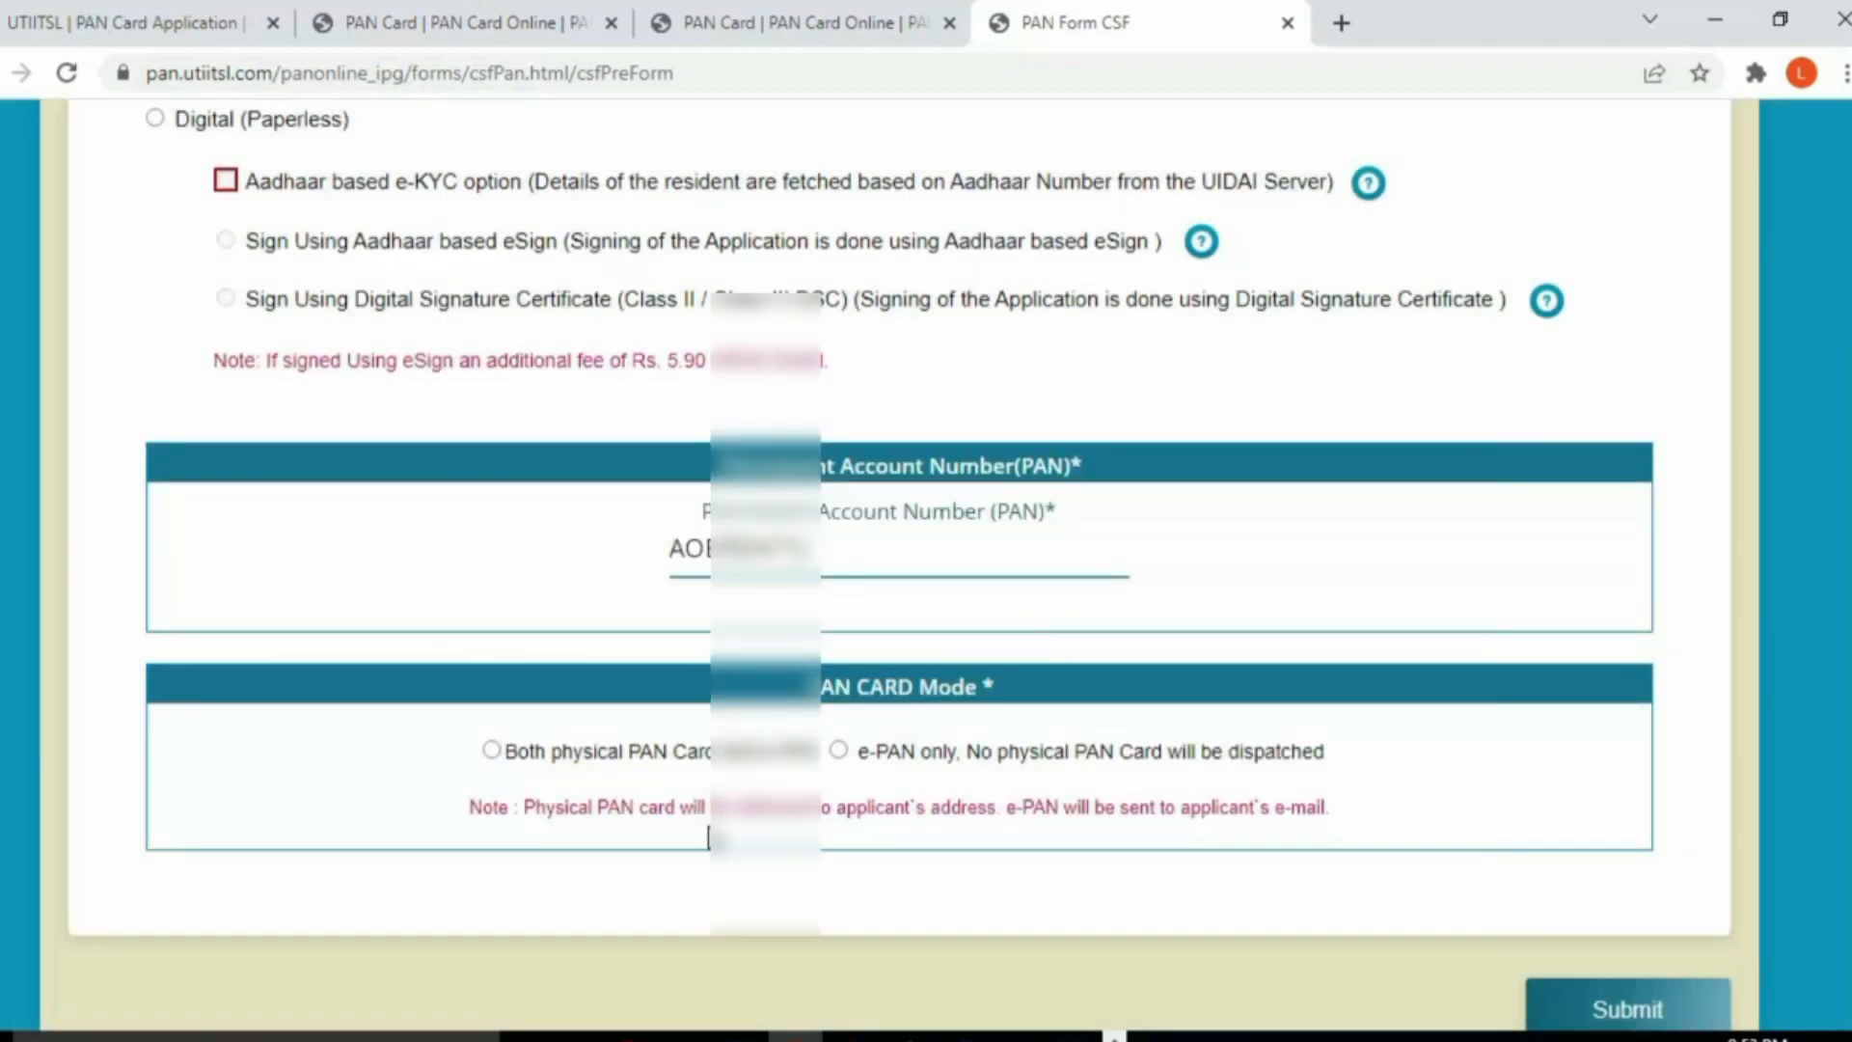
{"action": "left_click", "coordinate": [491, 751]}
{"action": "scroll", "coordinate": [847, 802], "scroll_direction": "down", "scroll_amount": 1}
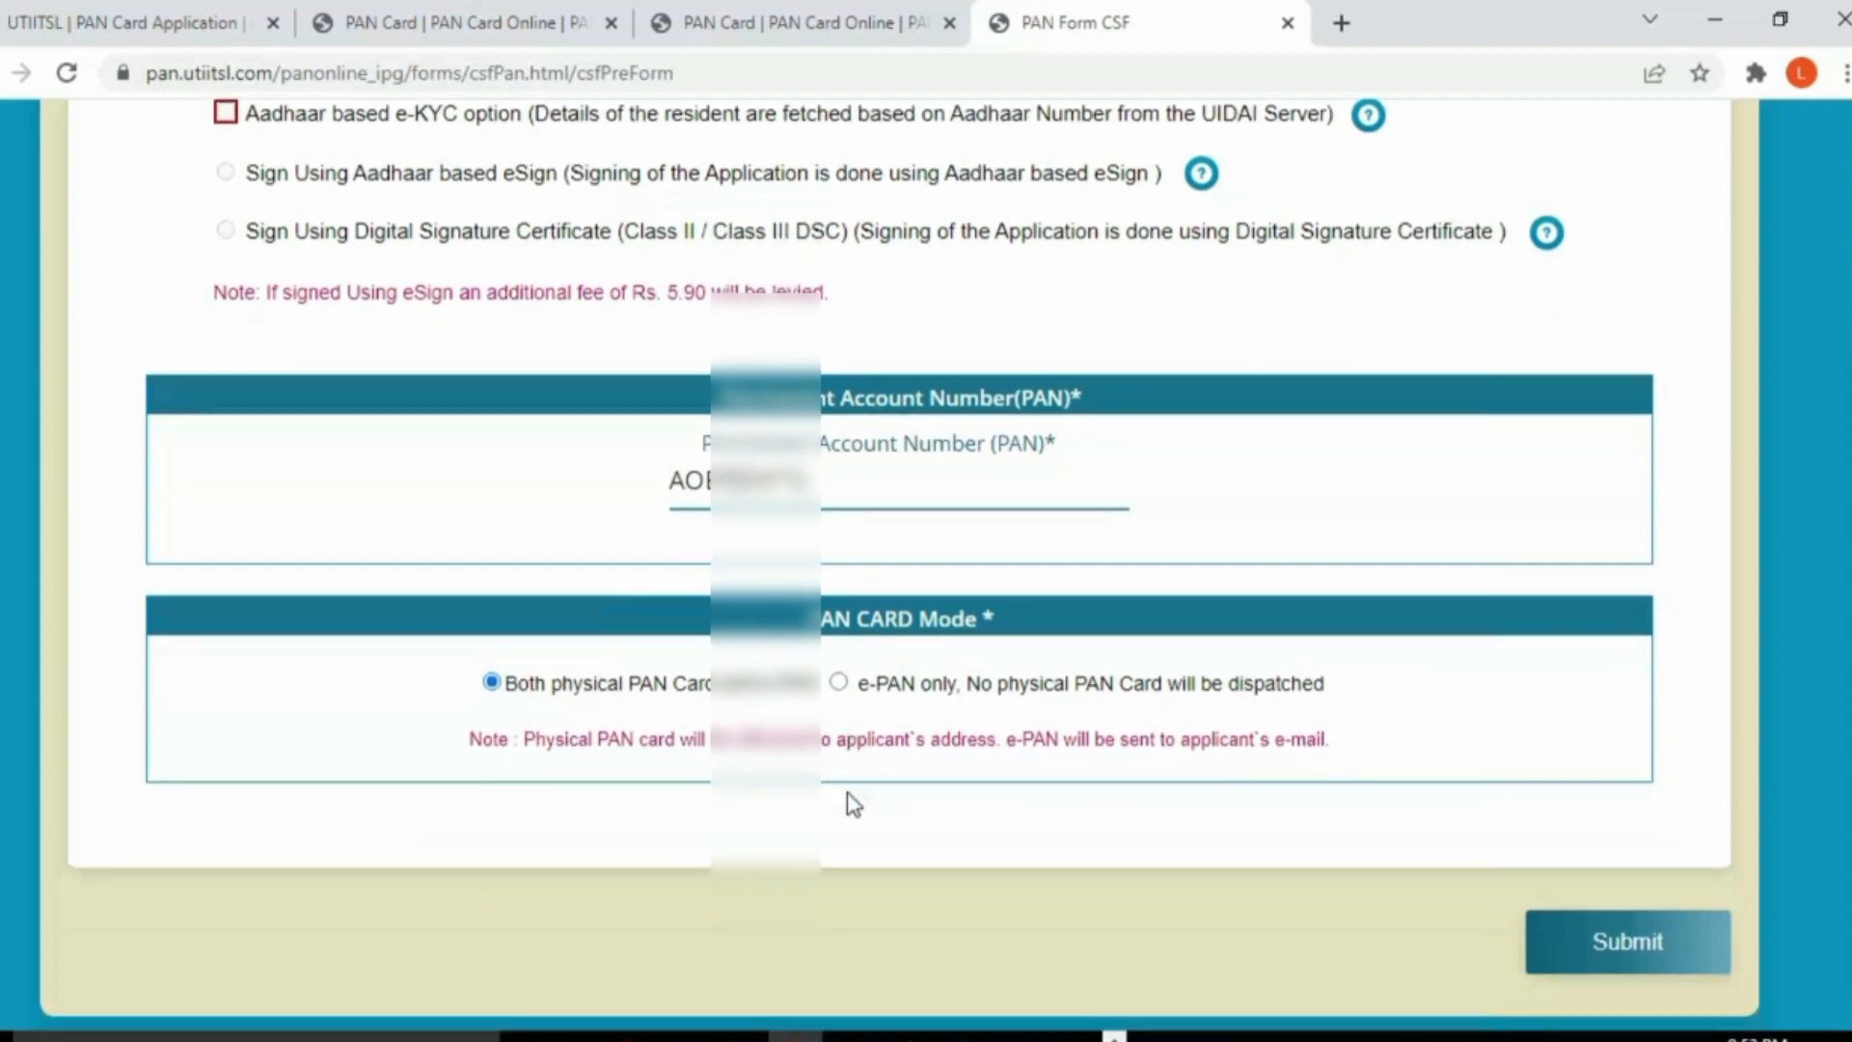
{"action": "left_click", "coordinate": [1593, 944]}
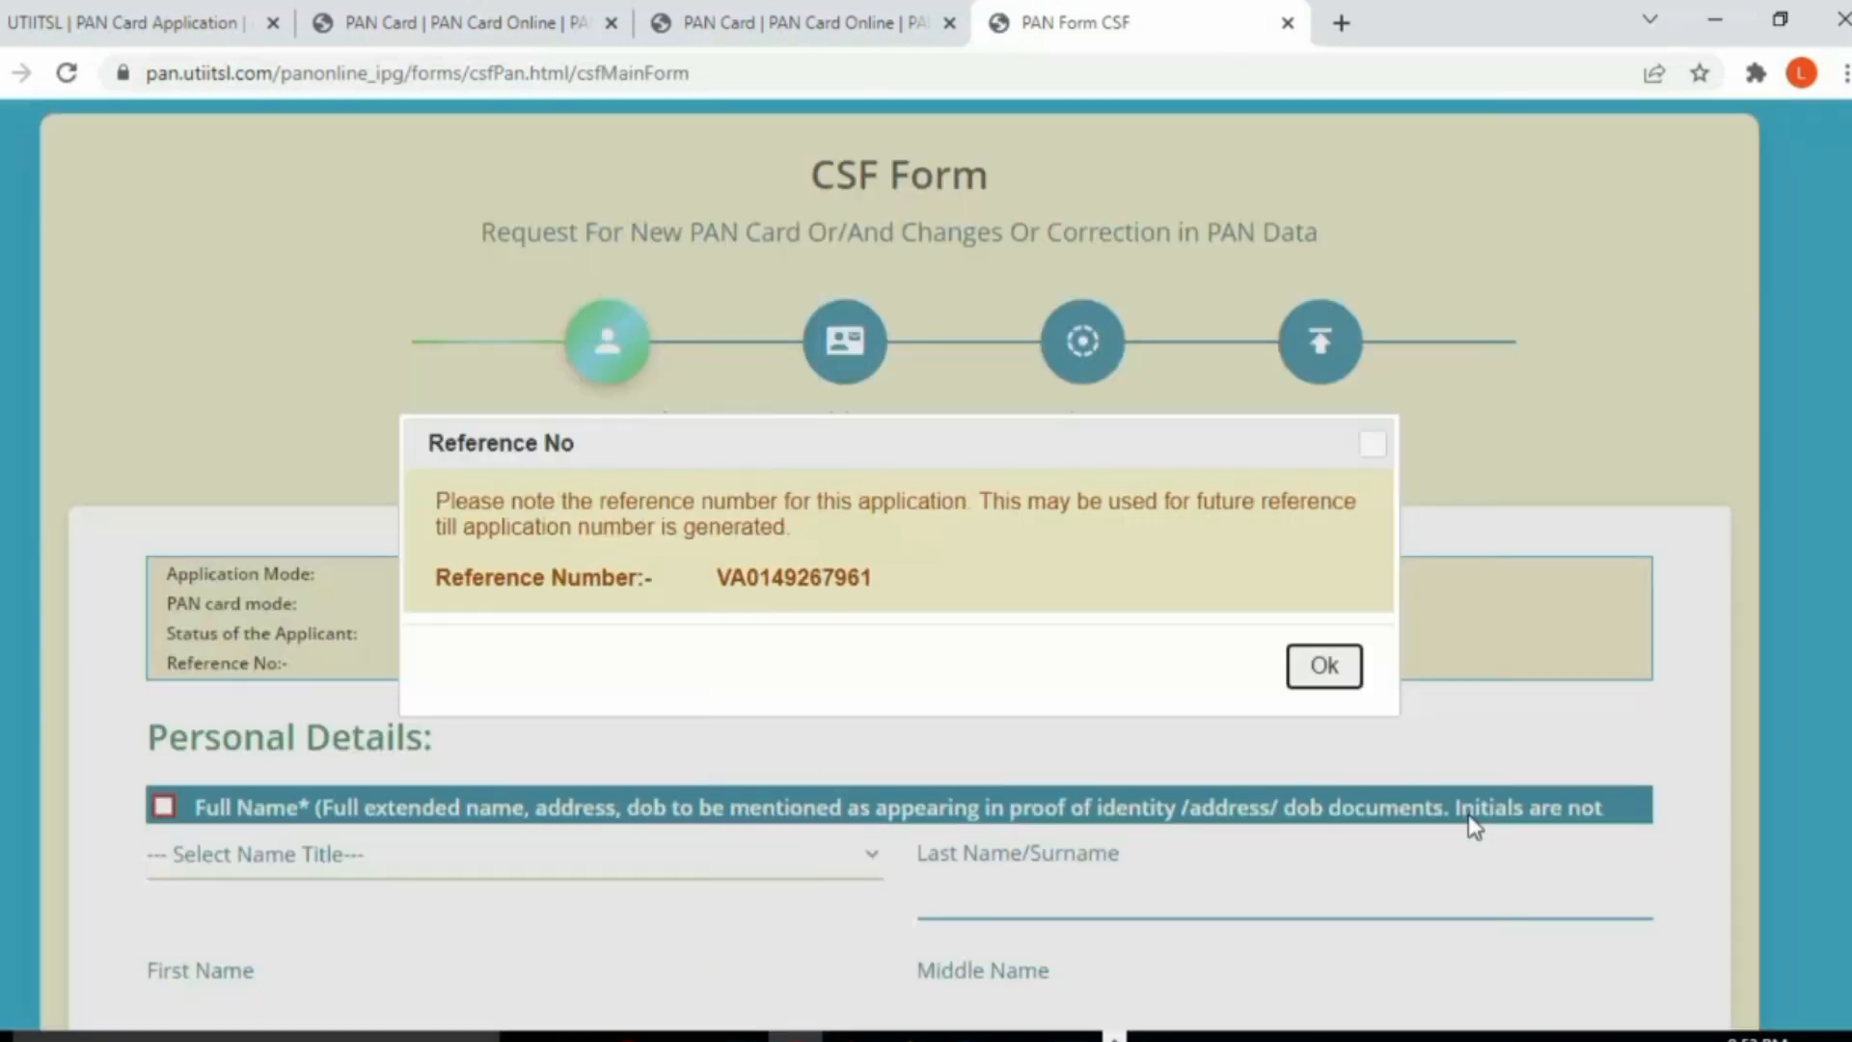
Step: Acknowledge the application reference number and set the name title to SHRI
{"action": "left_click", "coordinate": [1321, 666]}
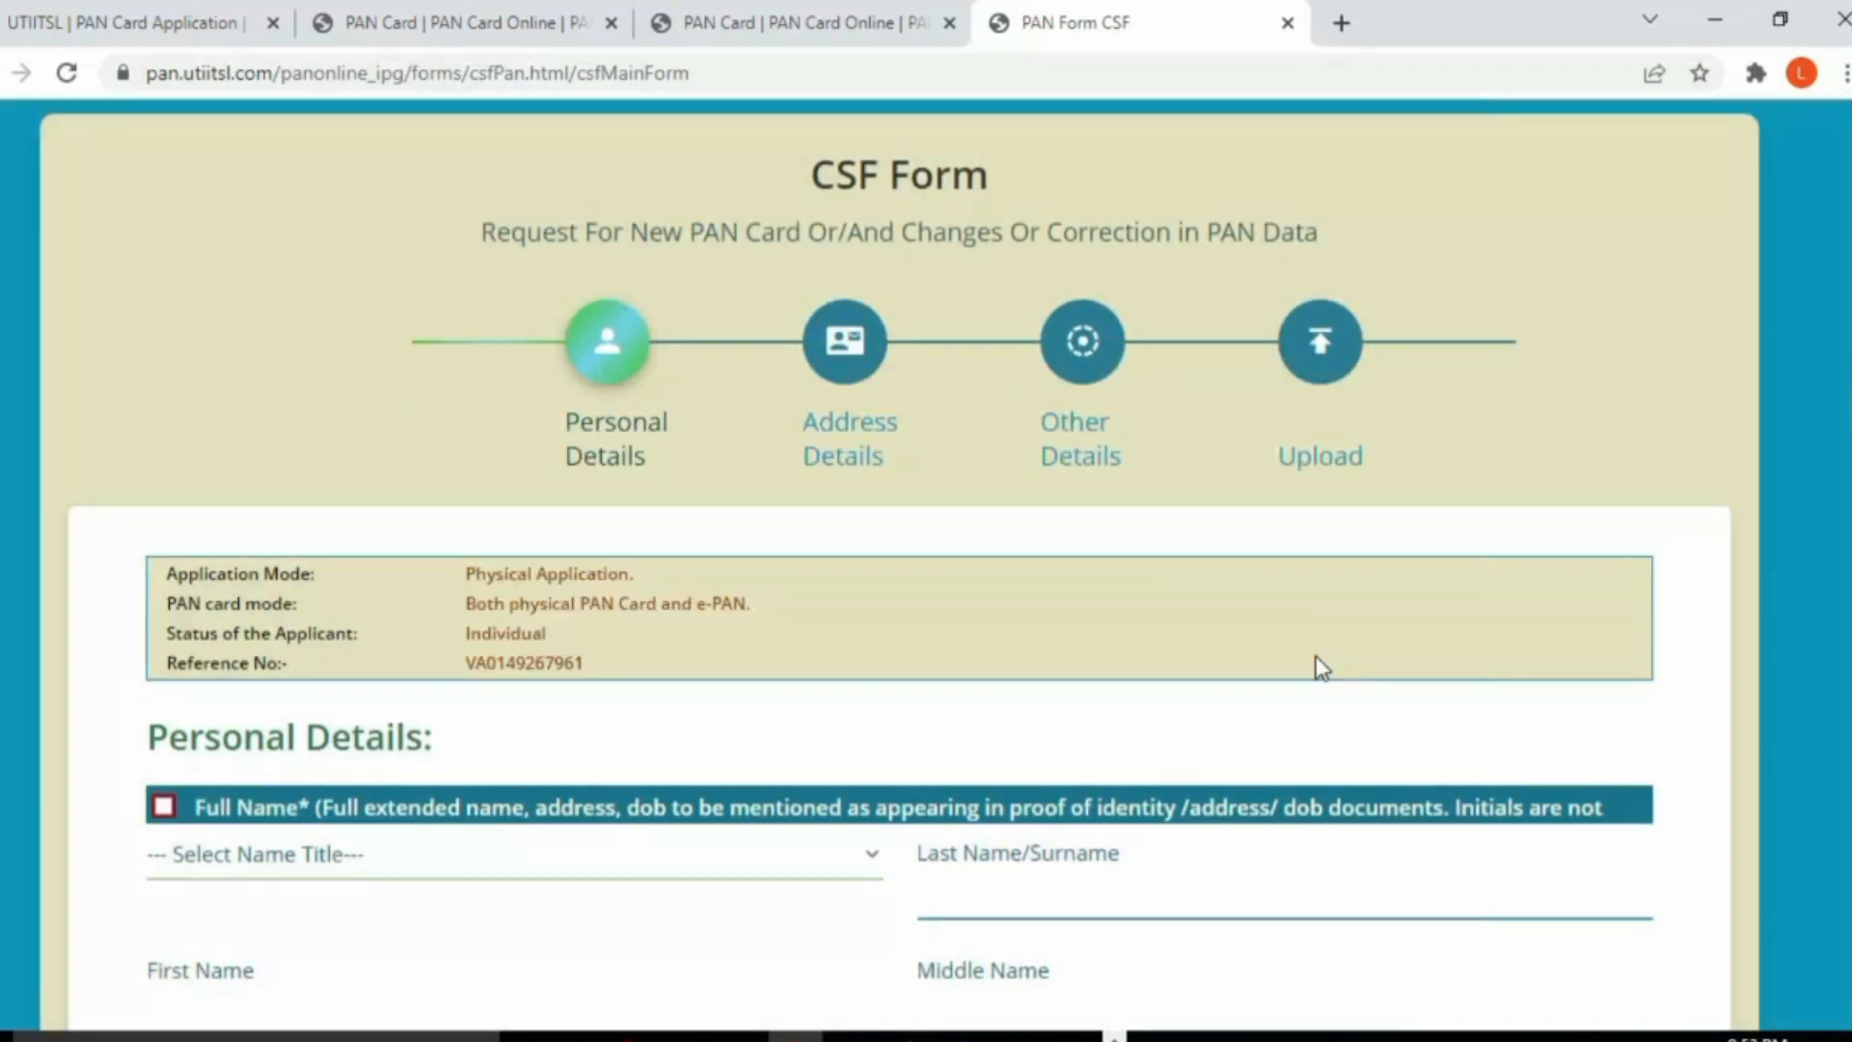
{"action": "scroll", "coordinate": [1321, 666], "scroll_direction": "down", "scroll_amount": 4}
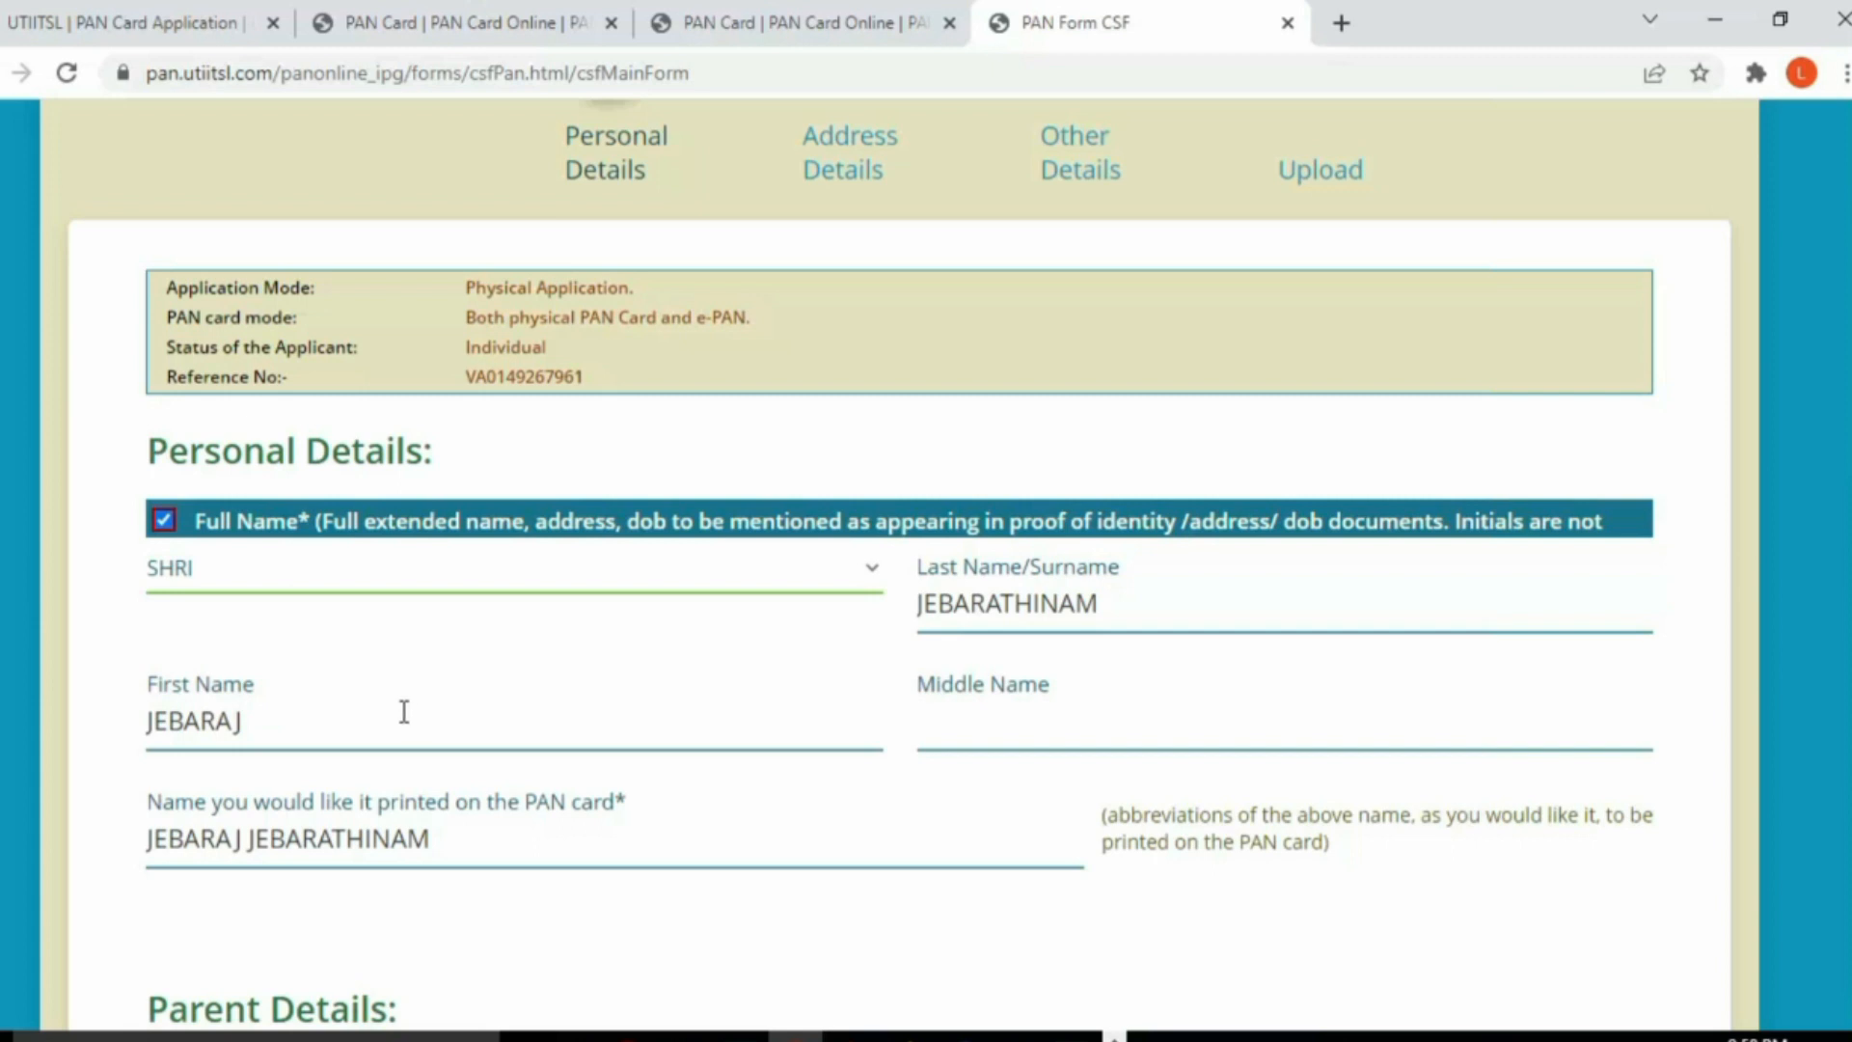
{"action": "left_click", "coordinate": [168, 576]}
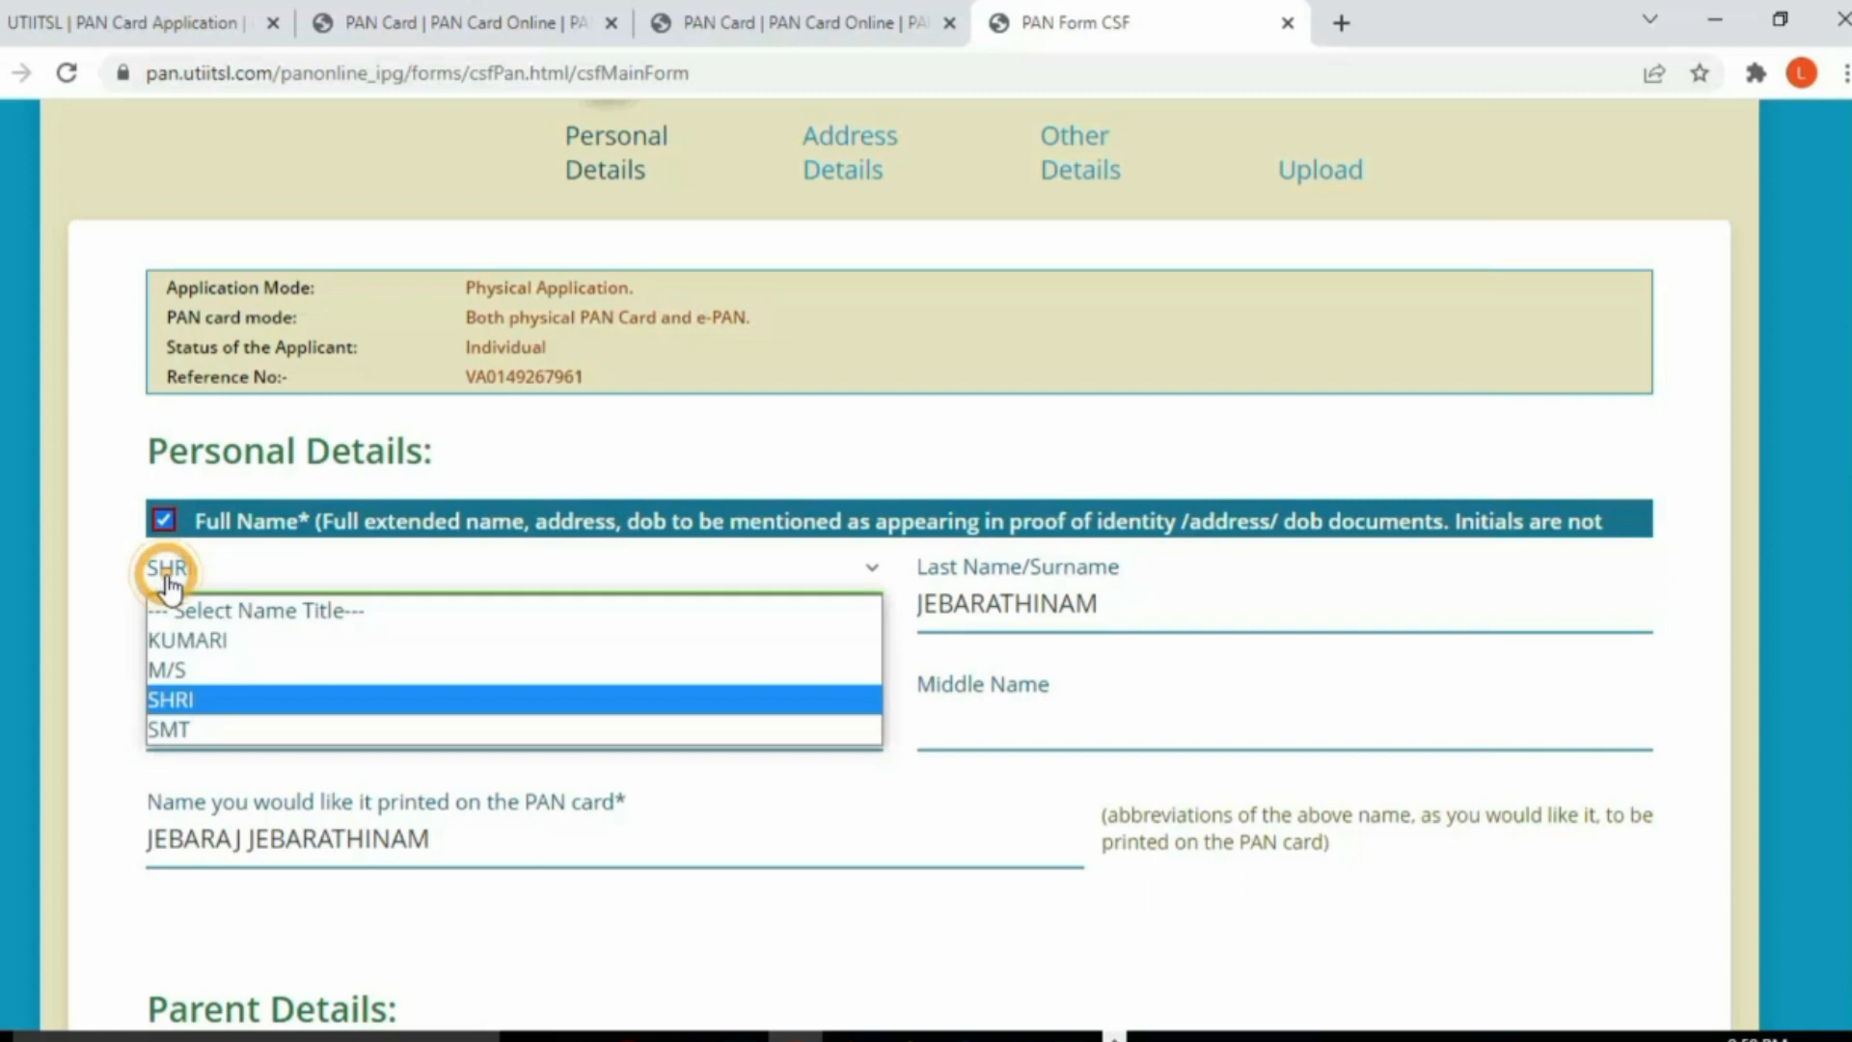
{"action": "left_click", "coordinate": [170, 697]}
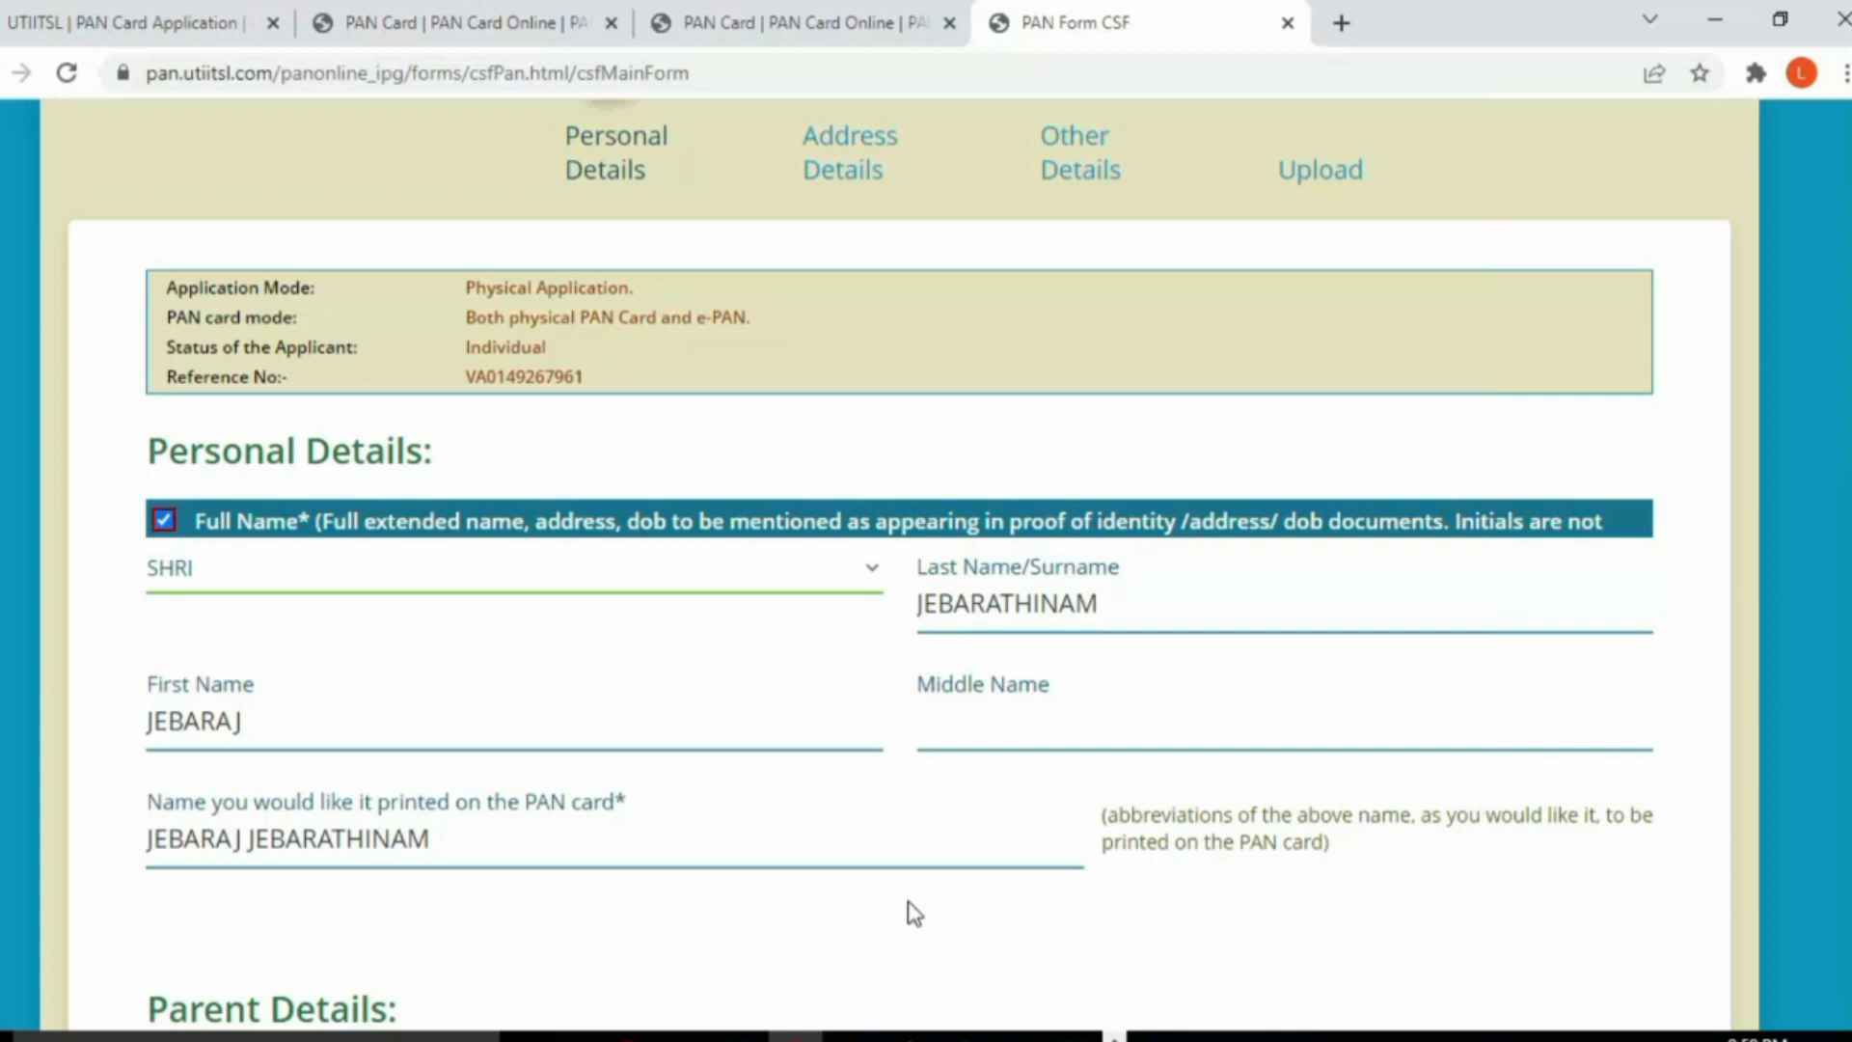
Step: Set the state to TAMIL NADU
{"action": "scroll", "coordinate": [877, 922], "scroll_direction": "down", "scroll_amount": 4}
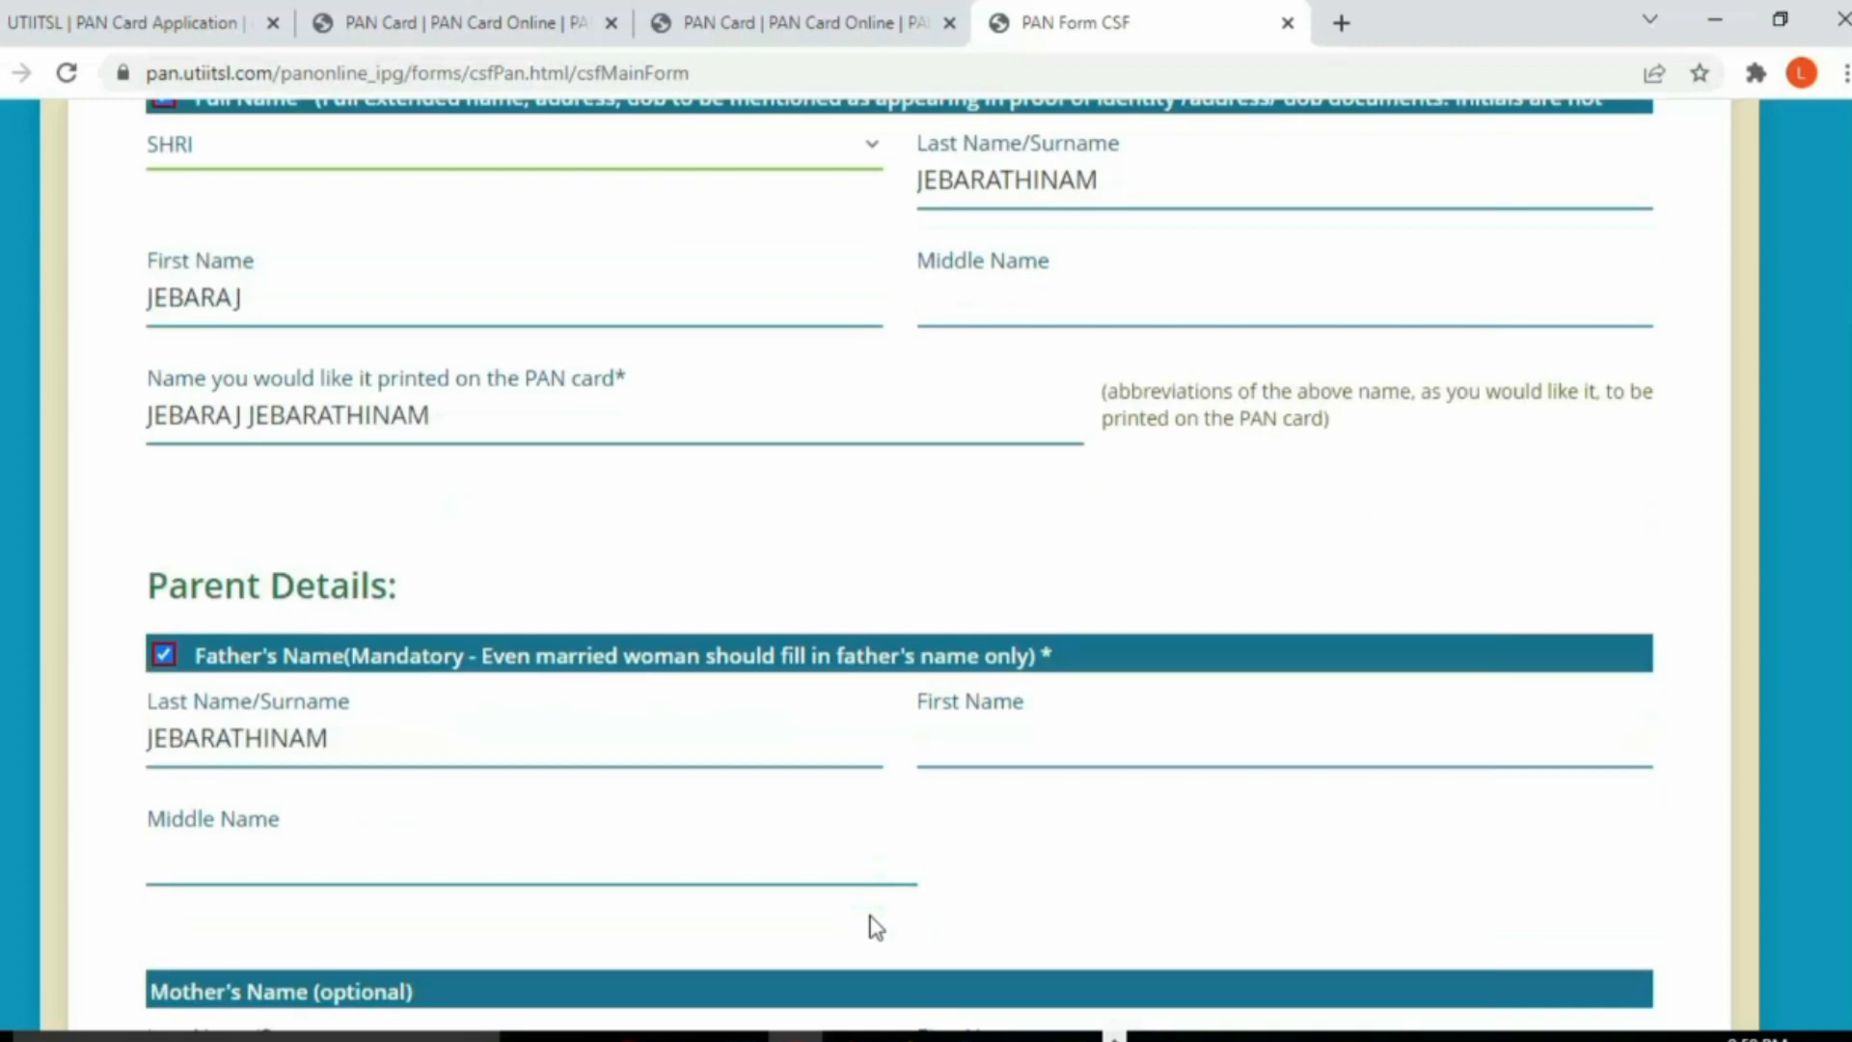
{"action": "scroll", "coordinate": [772, 876], "scroll_direction": "down", "scroll_amount": 7}
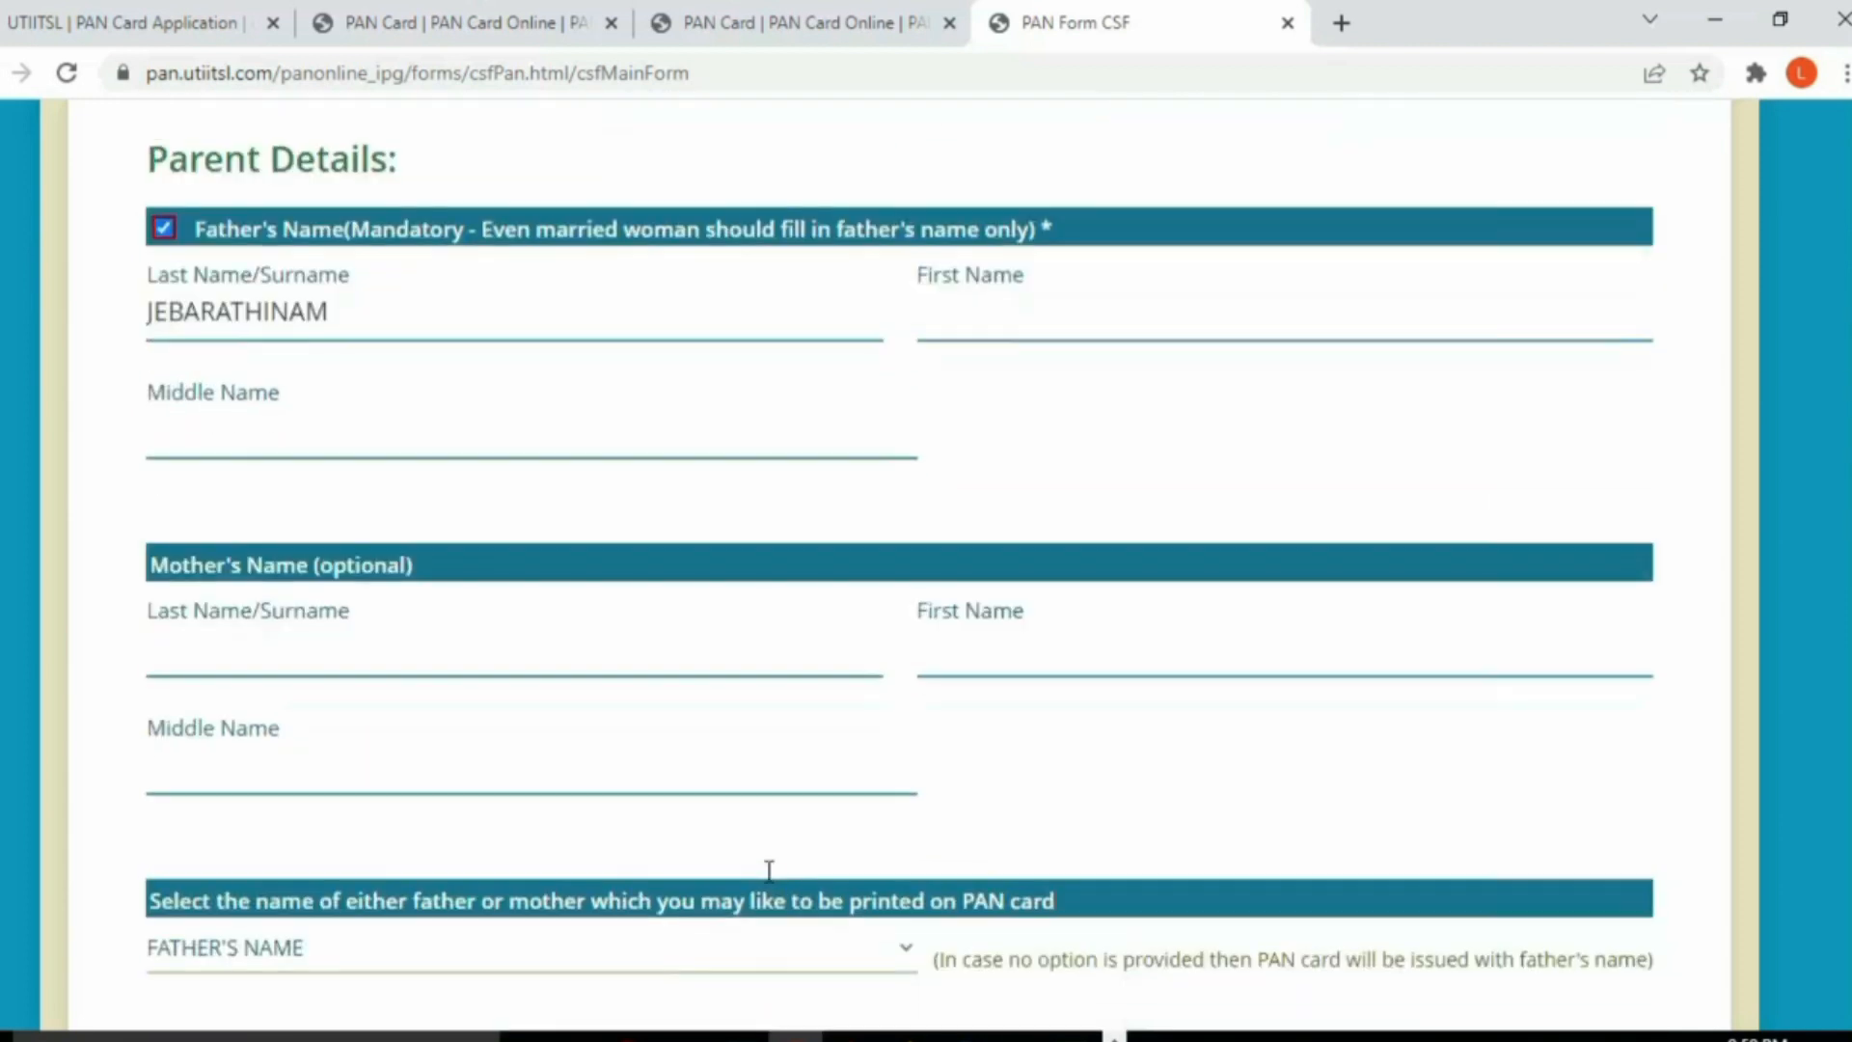
{"action": "scroll", "coordinate": [772, 883], "scroll_direction": "down", "scroll_amount": 2}
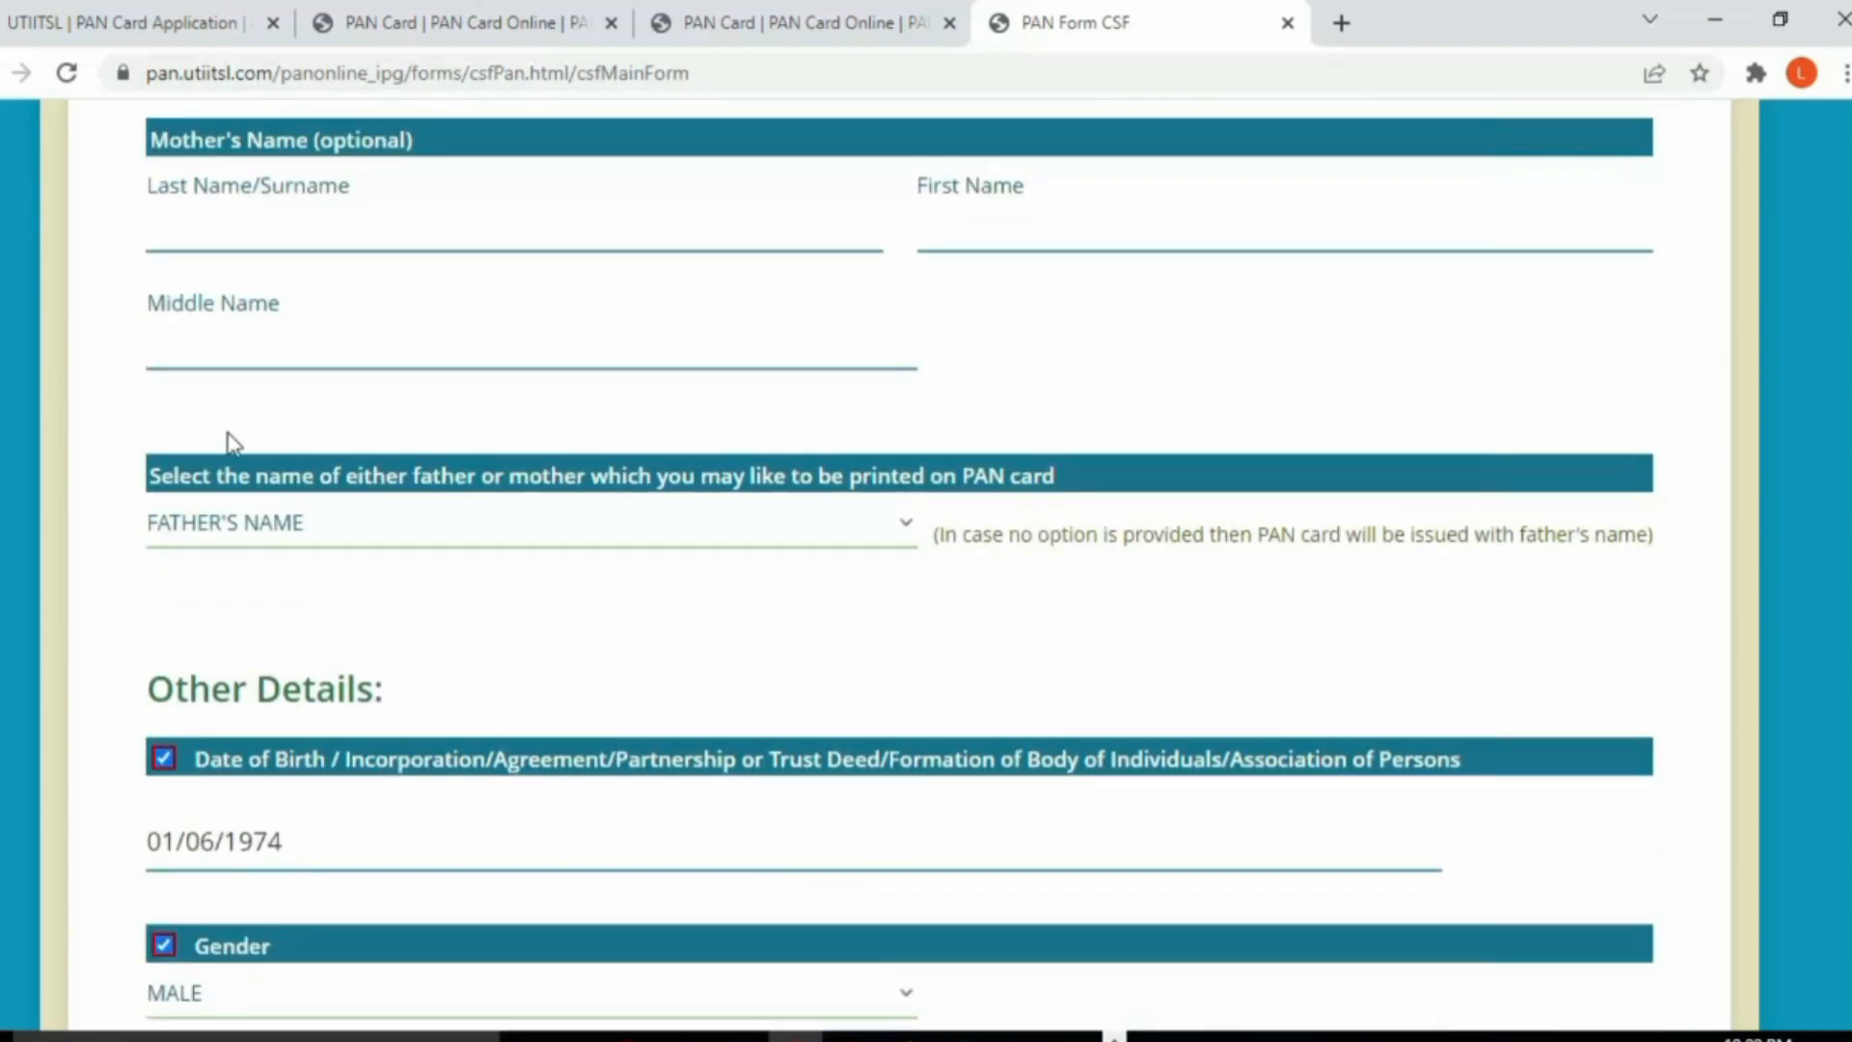
{"action": "scroll", "coordinate": [785, 567], "scroll_direction": "down", "scroll_amount": 3}
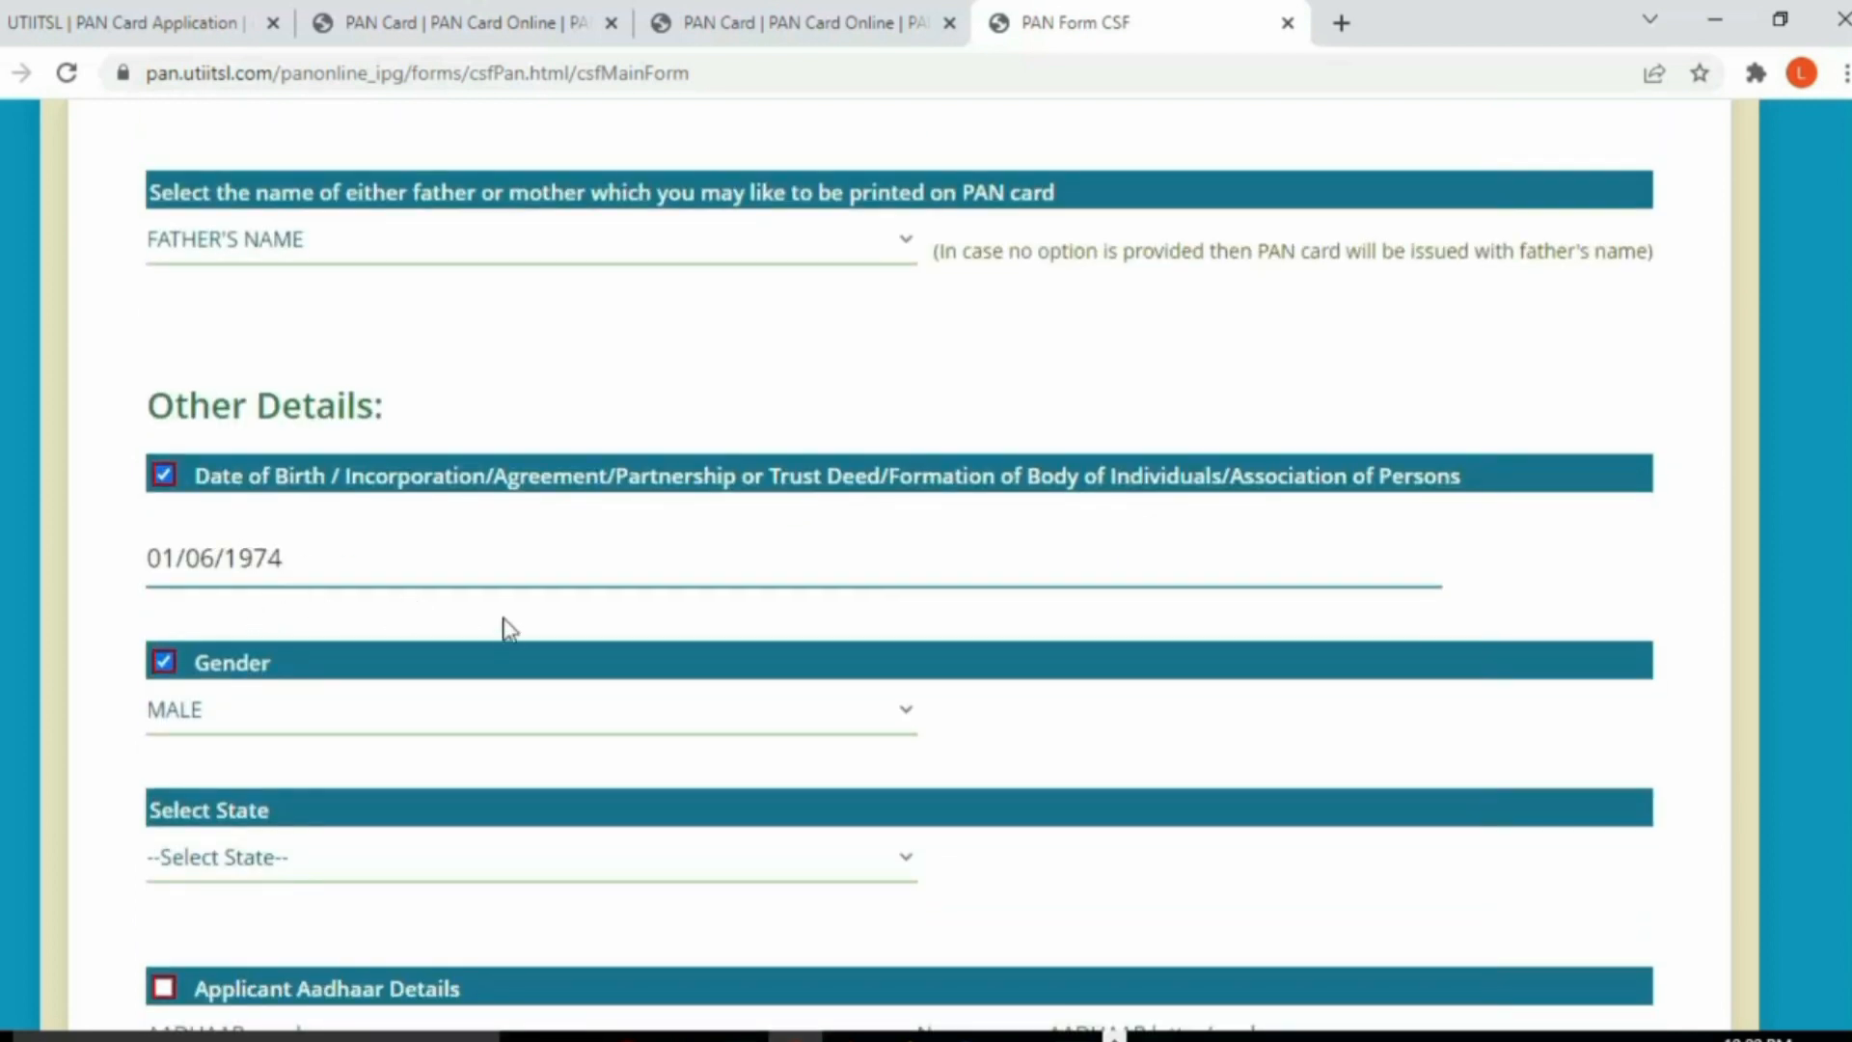
{"action": "scroll", "coordinate": [509, 632], "scroll_direction": "down", "scroll_amount": 1}
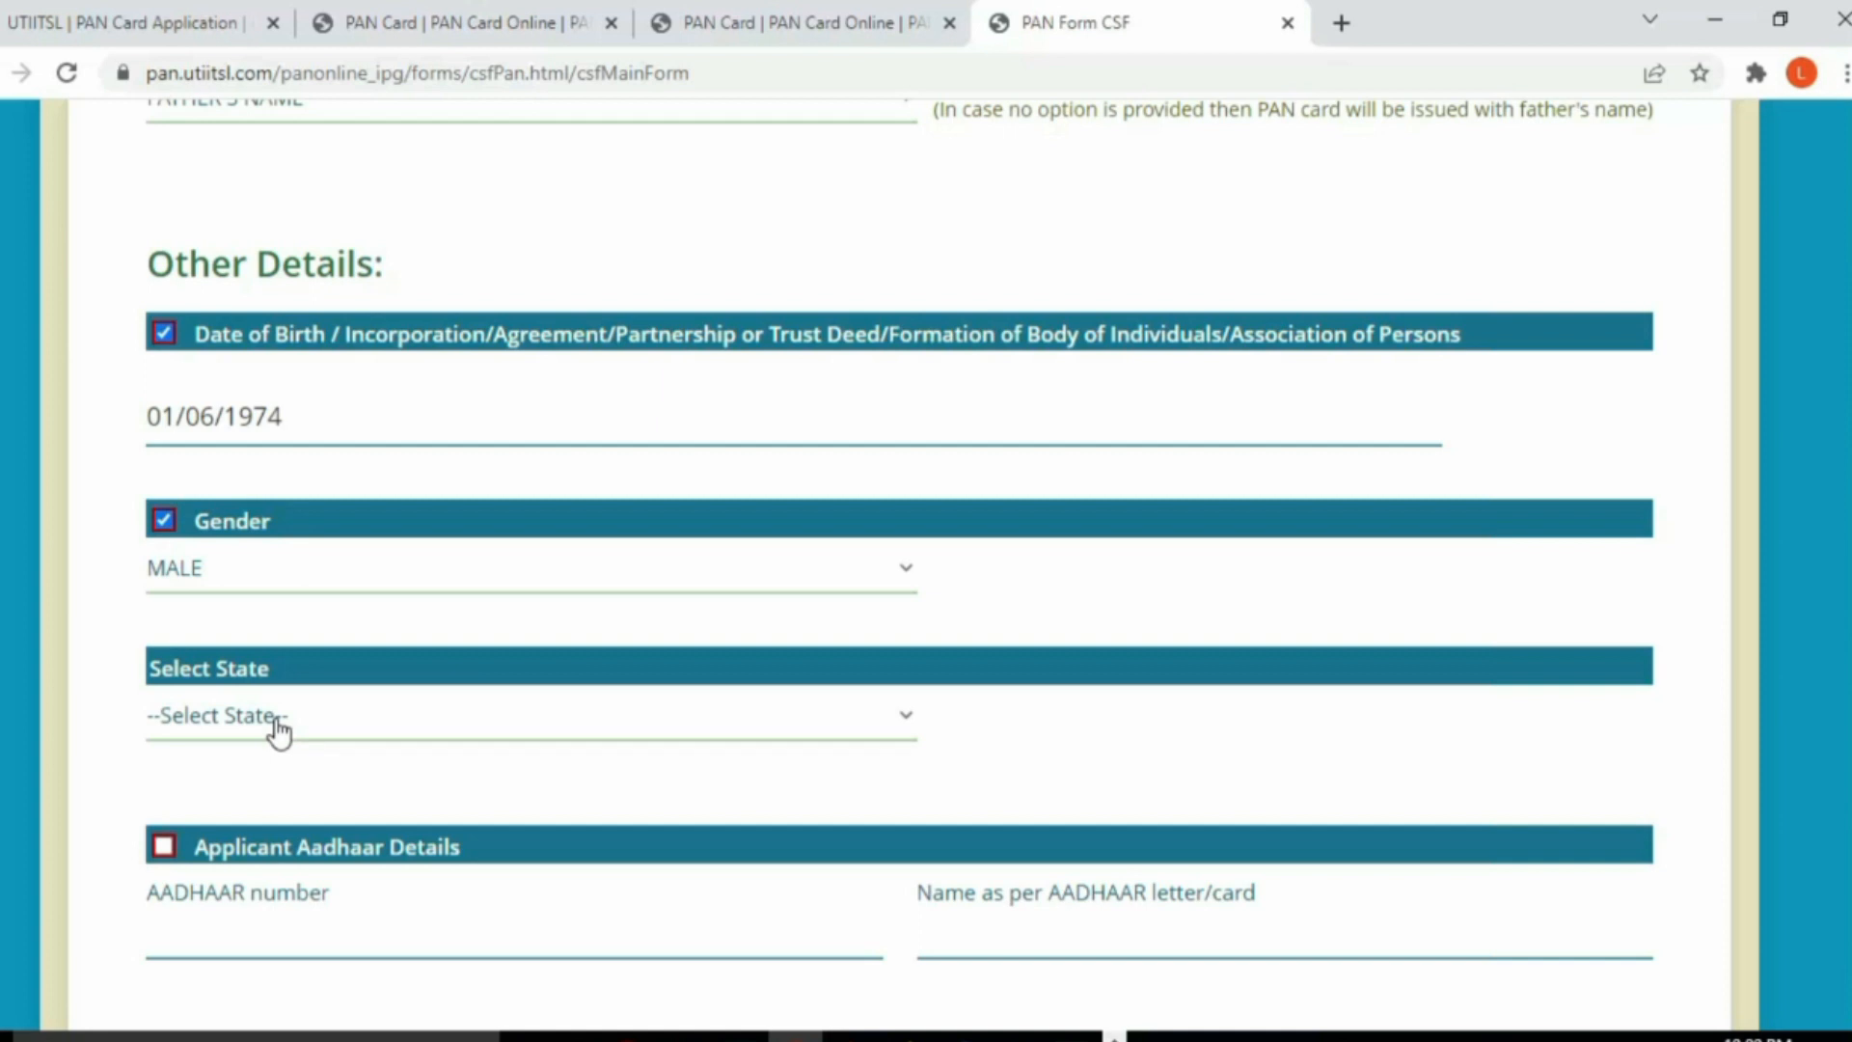
{"action": "left_click", "coordinate": [279, 730]}
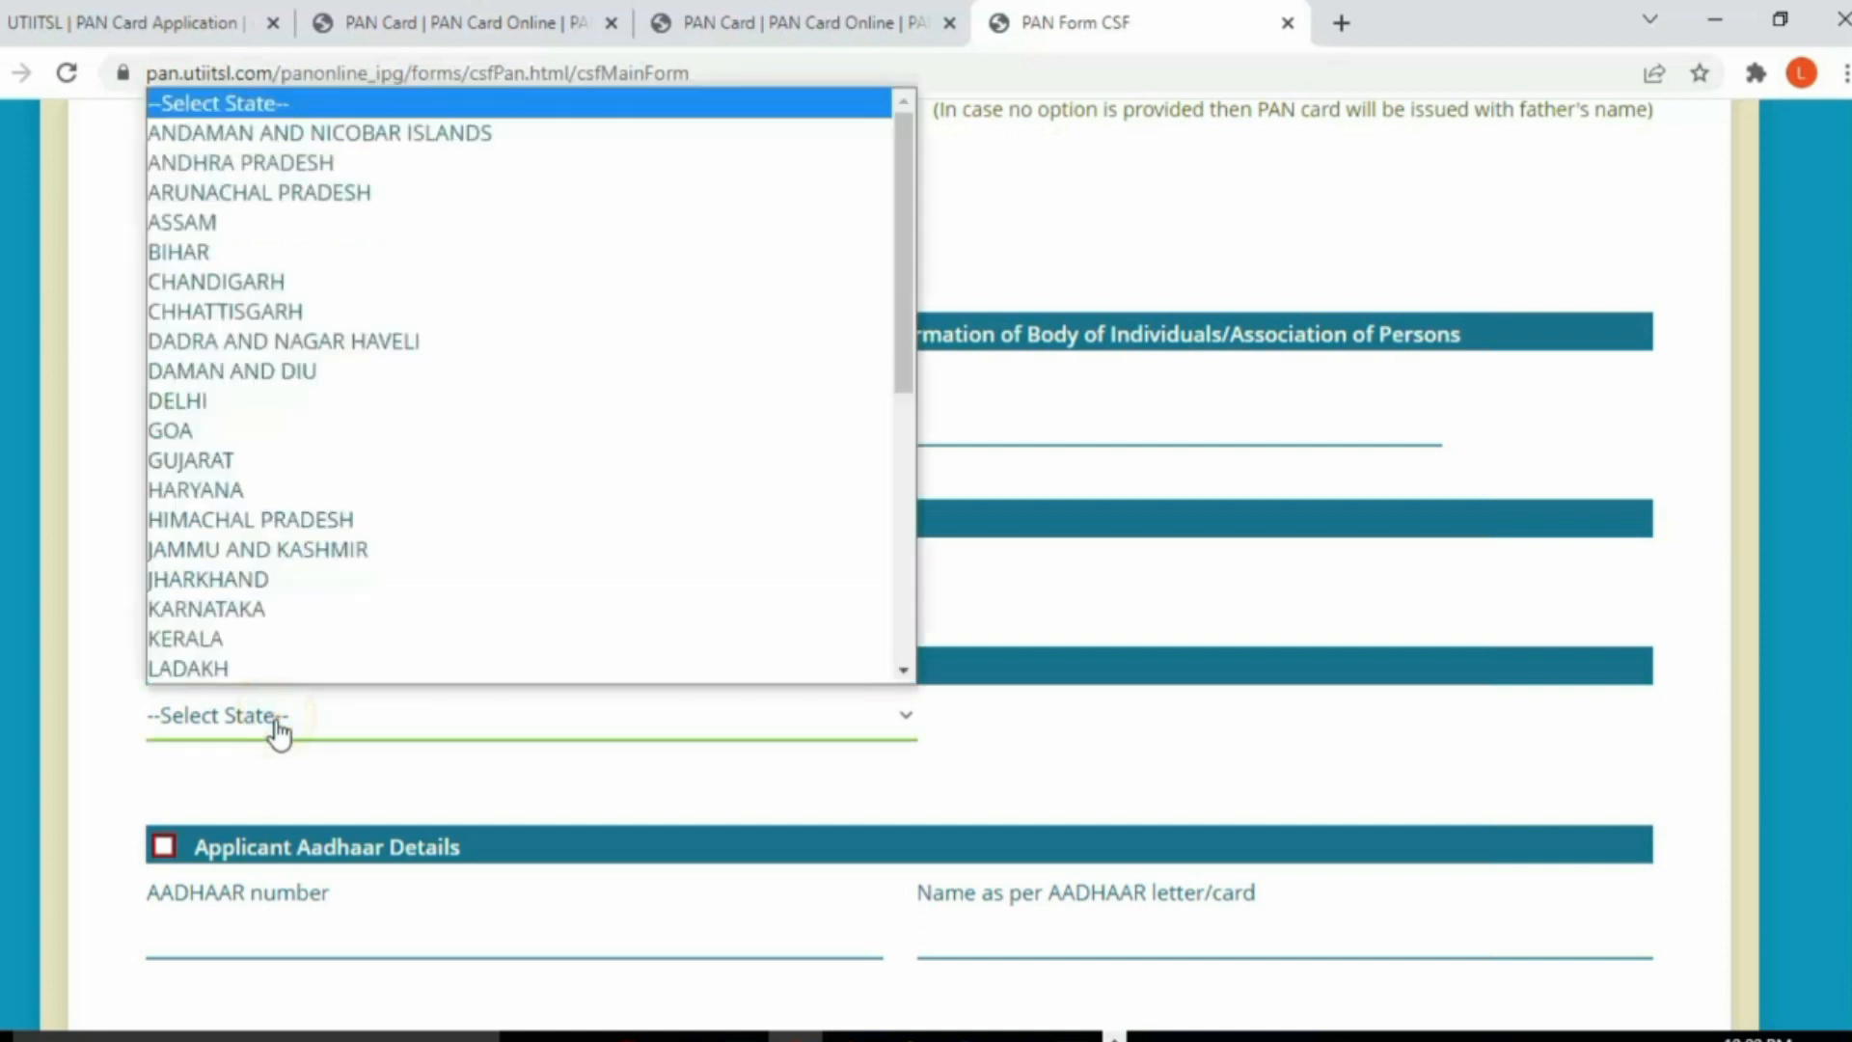
{"action": "key", "text": "t"}
{"action": "left_click", "coordinate": [266, 671]}
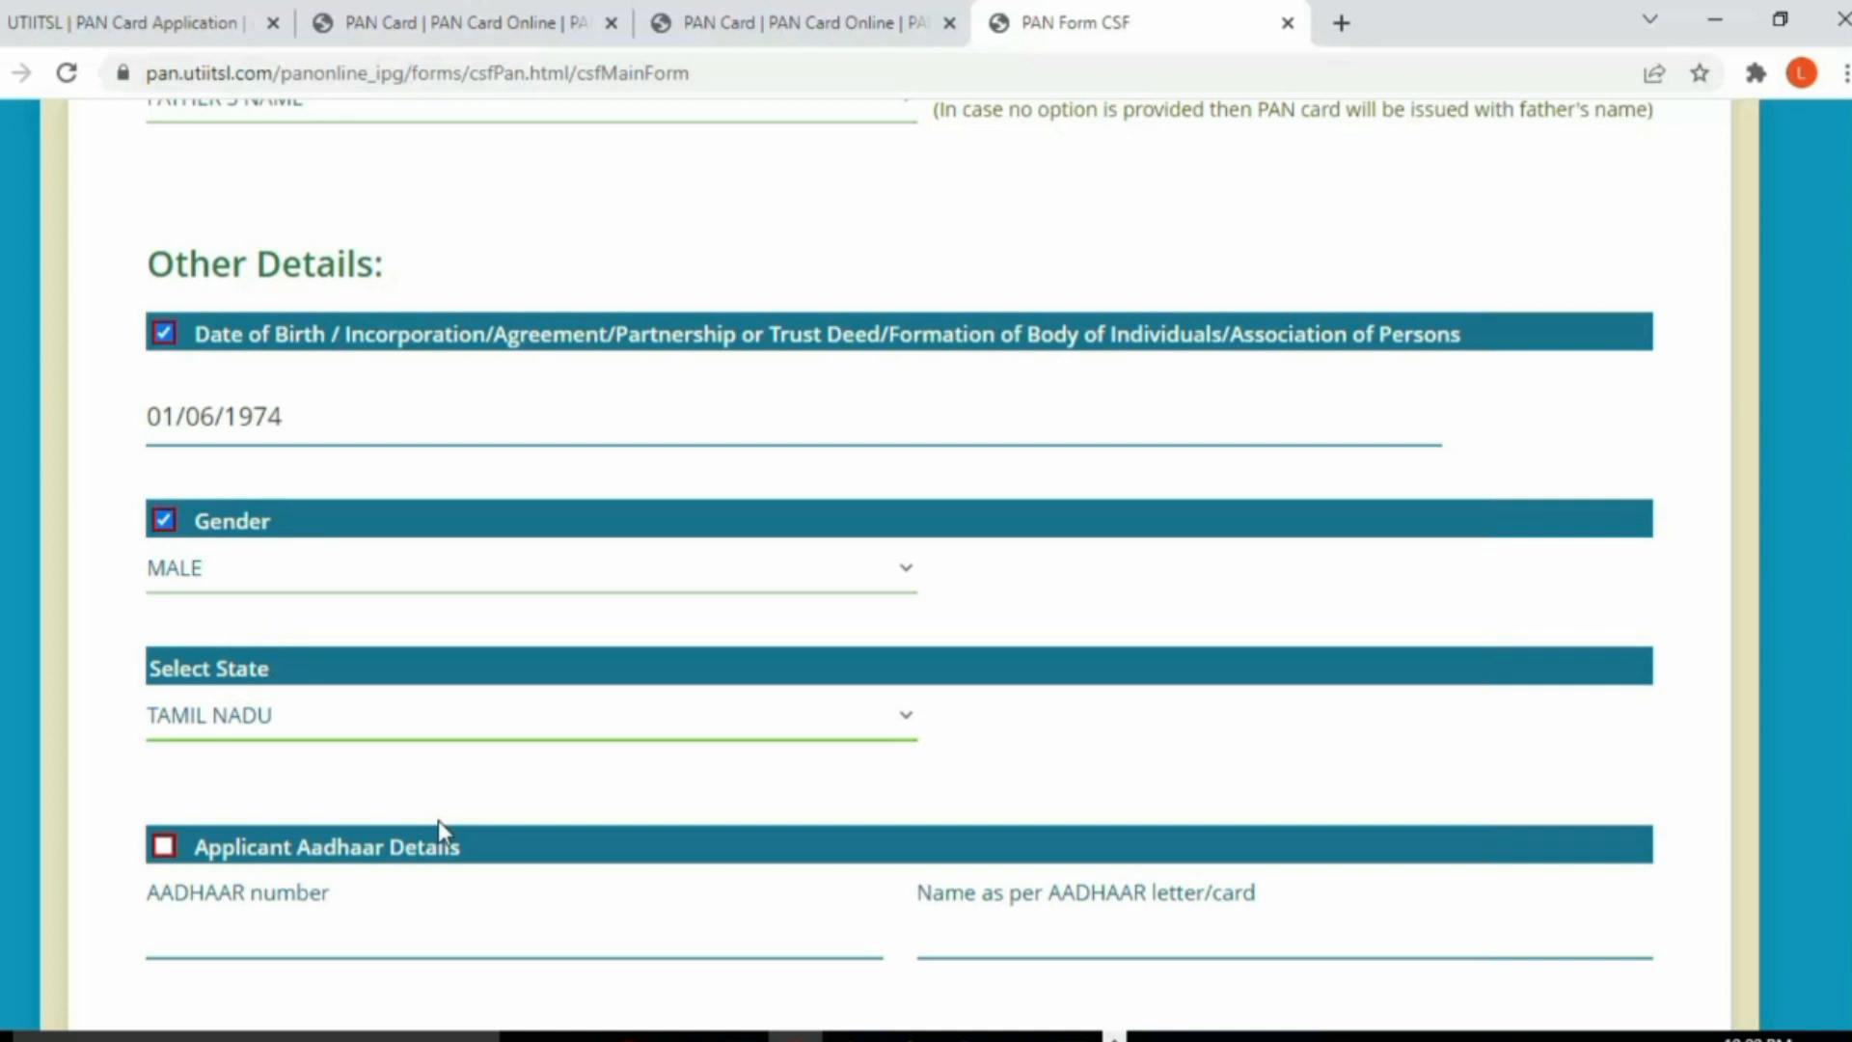
Step: Unmark Gender, Date of Birth and Full Name from the fields to correct
{"action": "scroll", "coordinate": [438, 820], "scroll_direction": "down", "scroll_amount": 2}
{"action": "scroll", "coordinate": [393, 600], "scroll_direction": "up", "scroll_amount": 3}
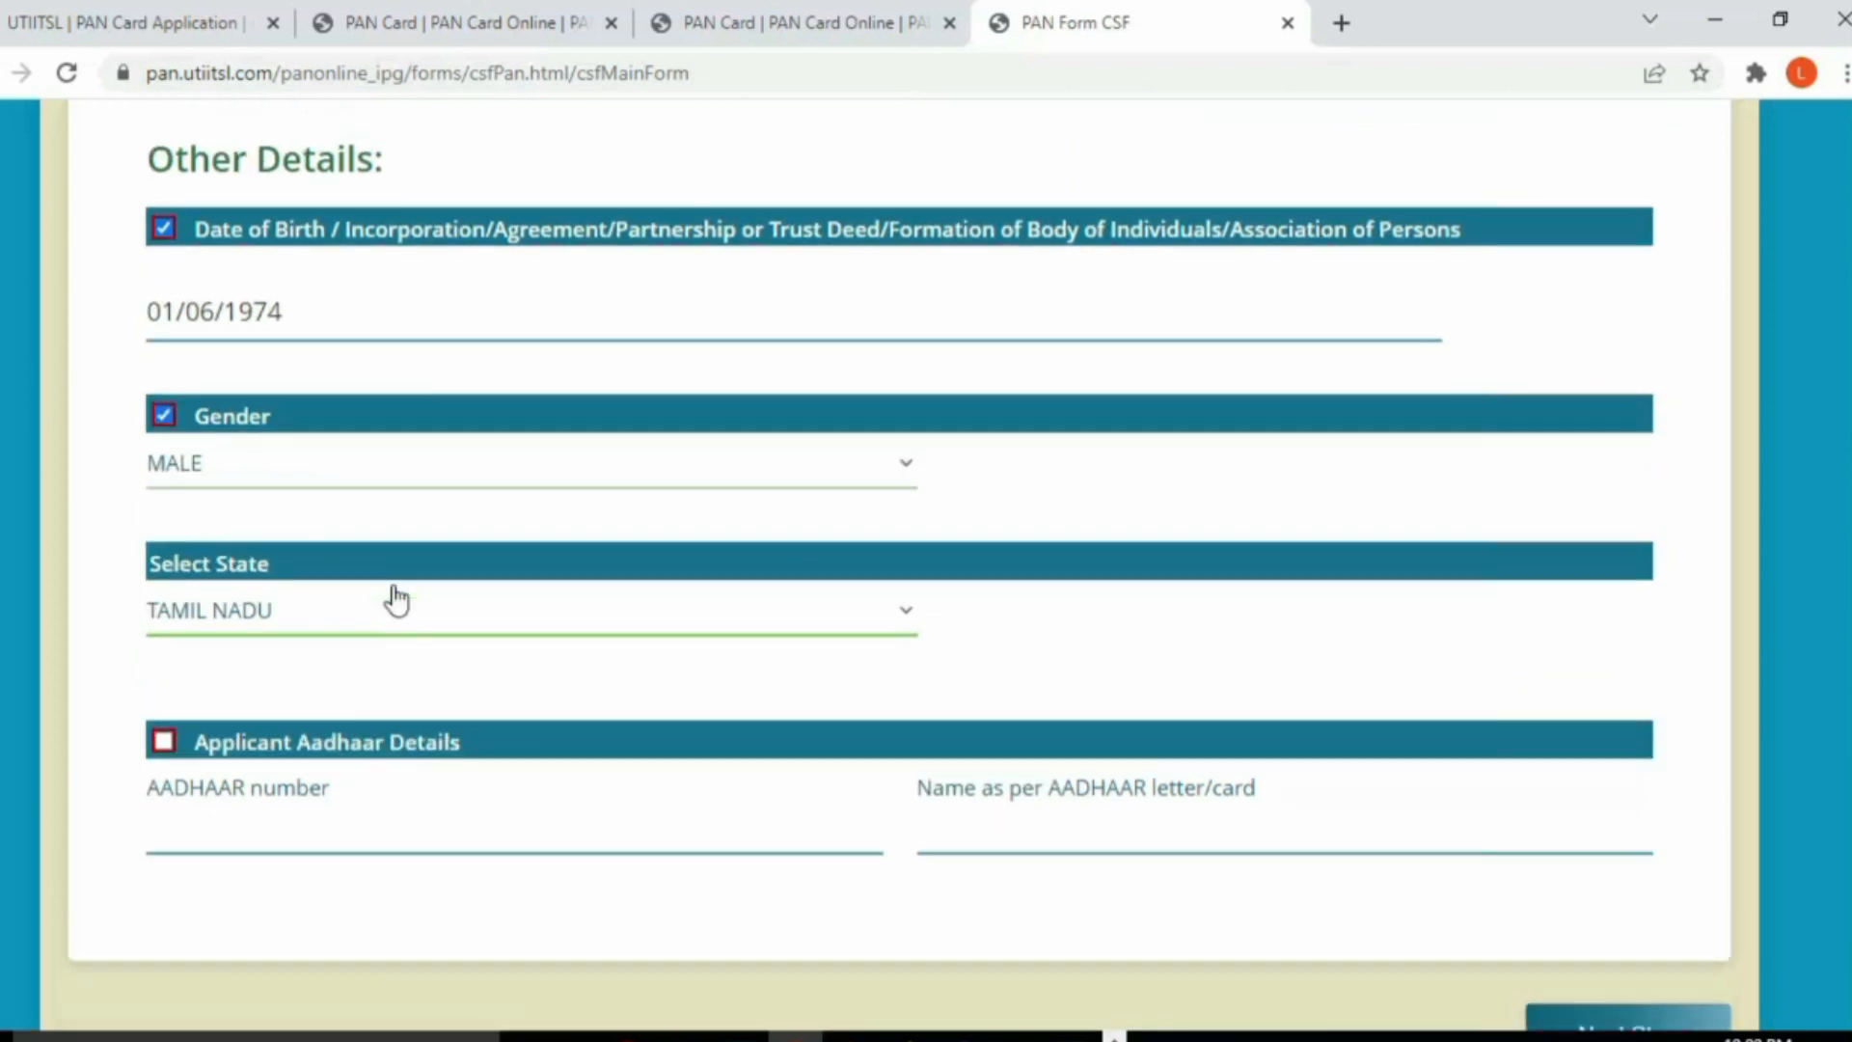
{"action": "left_click", "coordinate": [164, 662]}
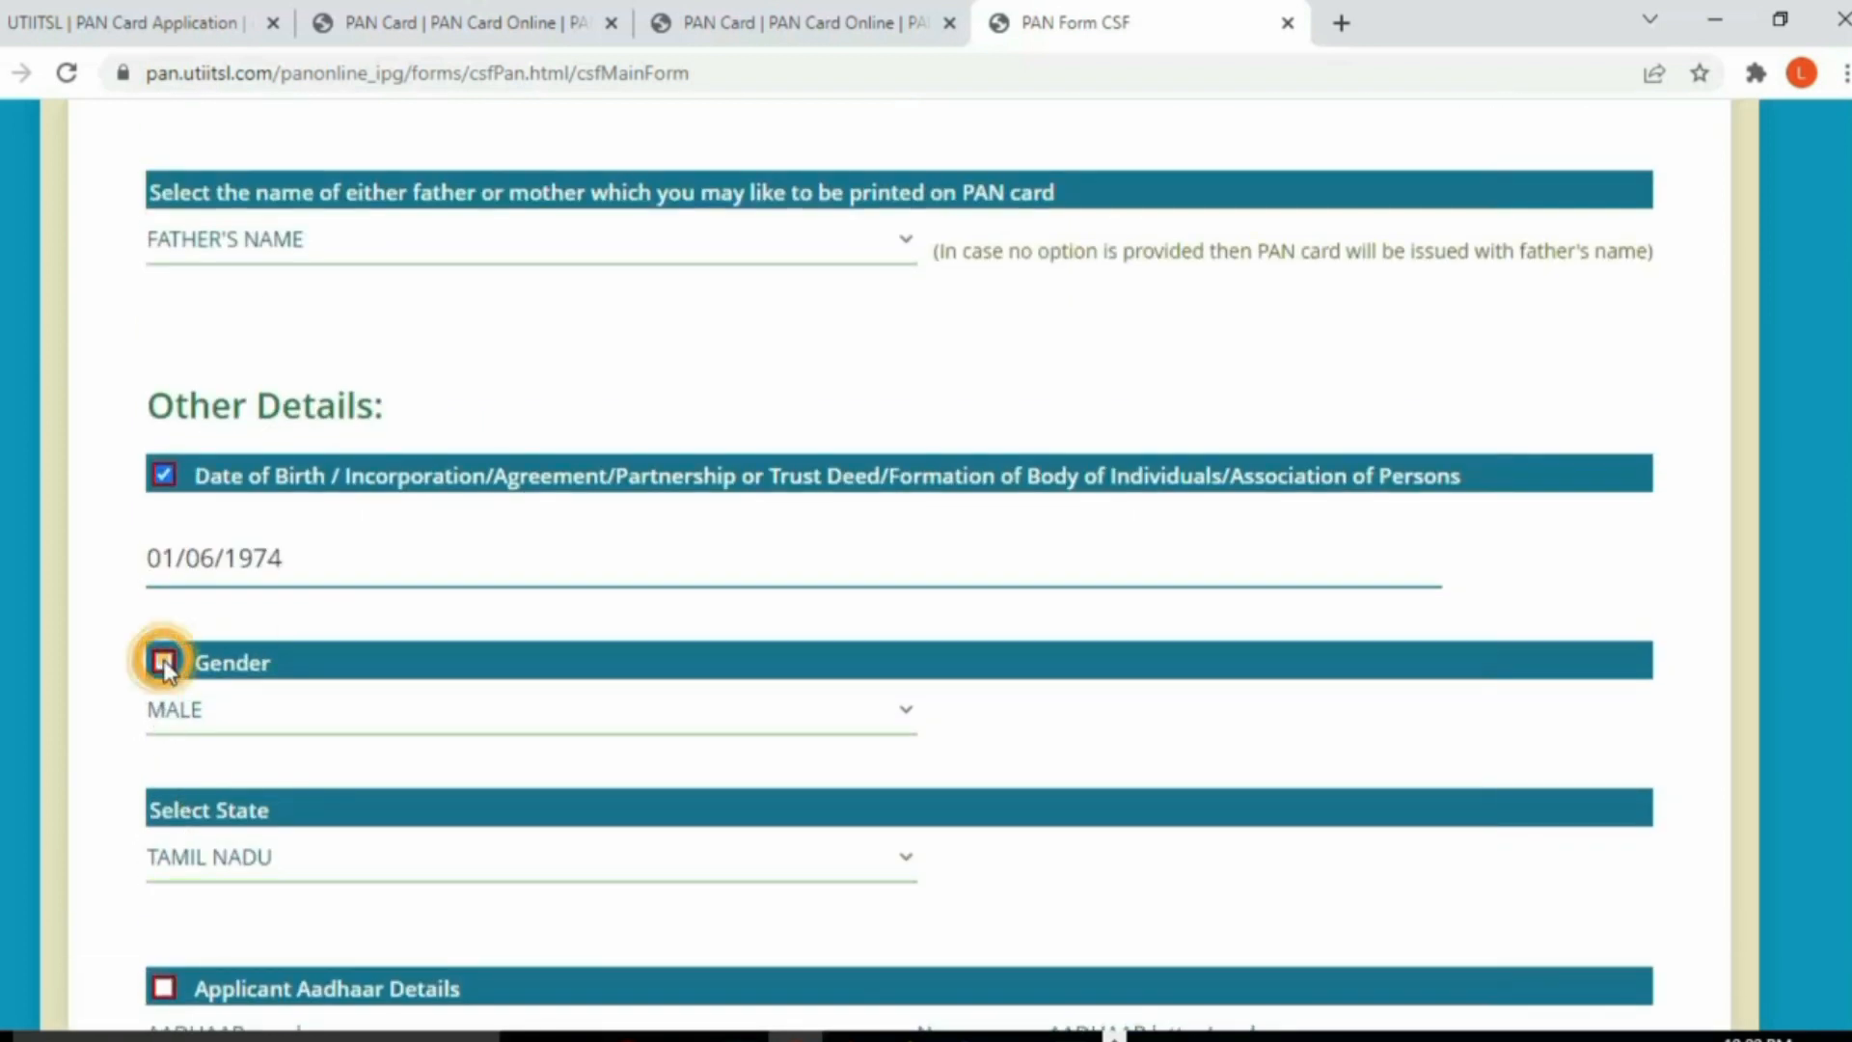
{"action": "scroll", "coordinate": [272, 650], "scroll_direction": "up", "scroll_amount": 1}
{"action": "left_click", "coordinate": [164, 617]}
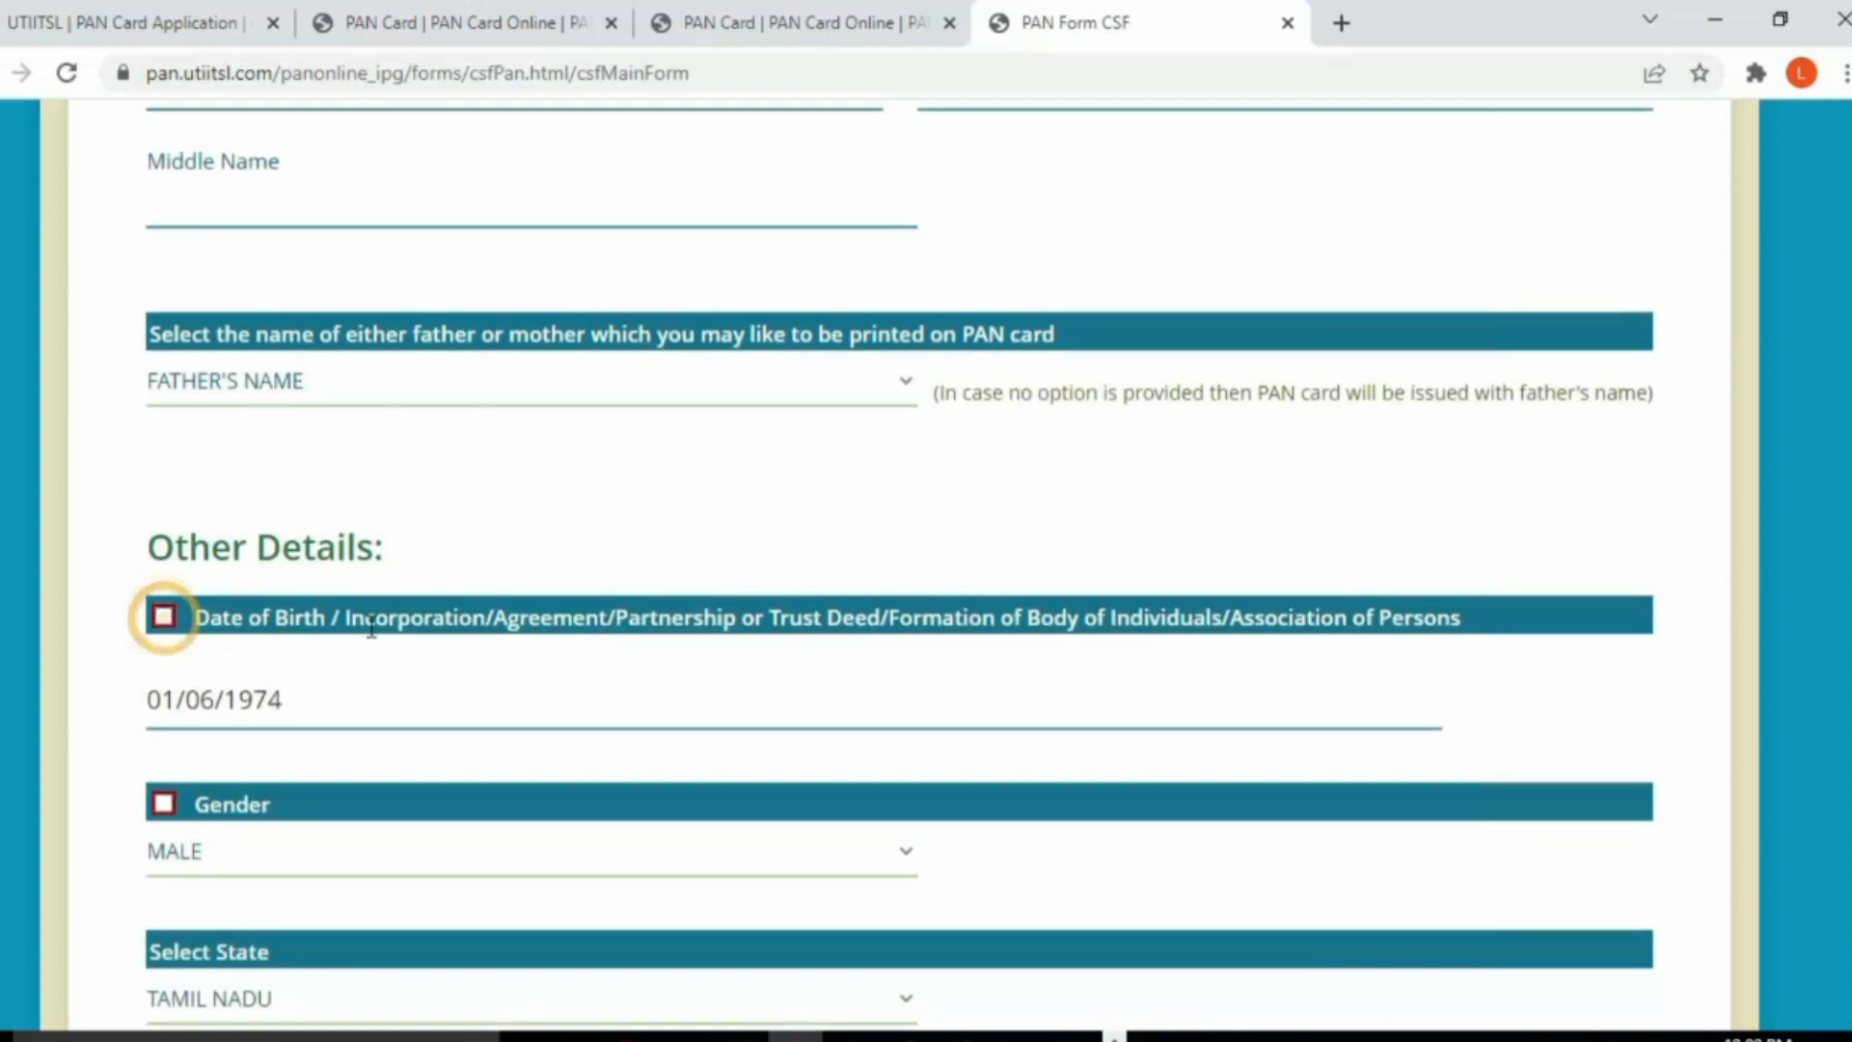
{"action": "scroll", "coordinate": [530, 648], "scroll_direction": "up", "scroll_amount": 2}
{"action": "scroll", "coordinate": [531, 651], "scroll_direction": "up", "scroll_amount": 9}
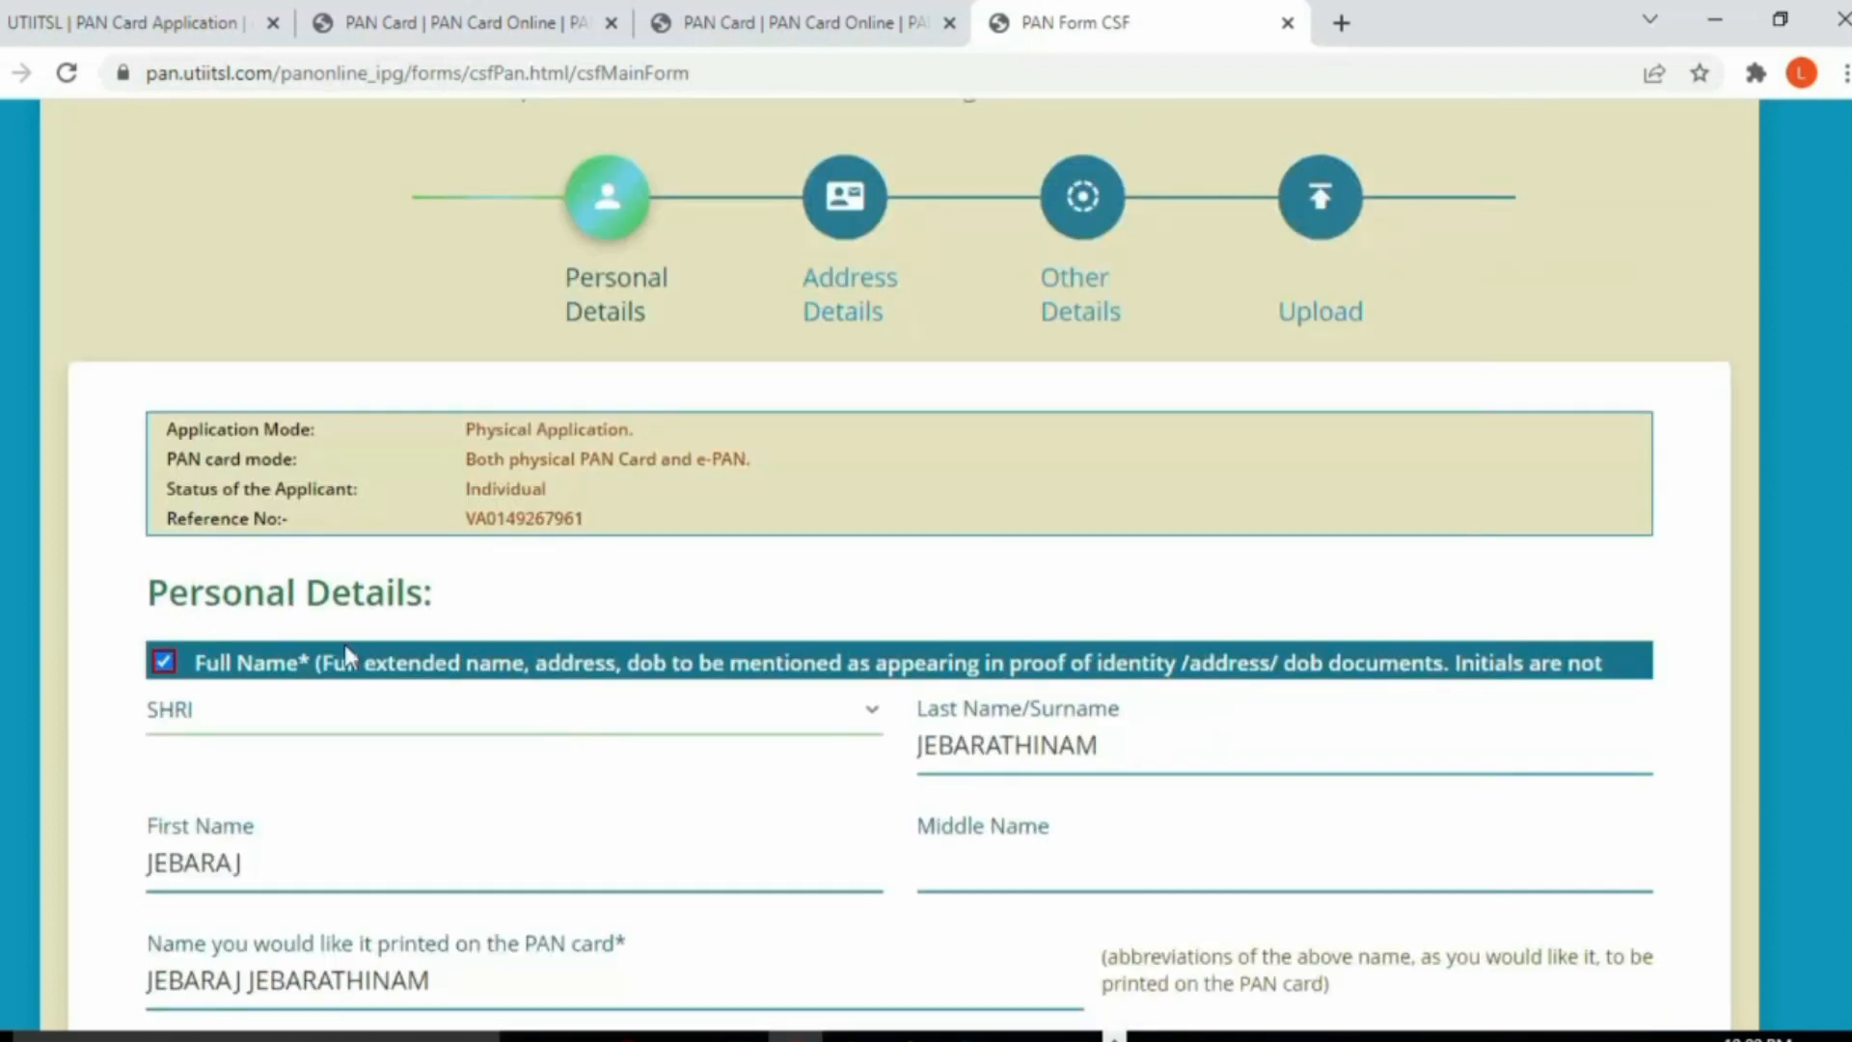
{"action": "left_click", "coordinate": [164, 660]}
Step: Enter the applicant's Aadhaar number and confirm it in the re-entry popup
{"action": "scroll", "coordinate": [449, 767], "scroll_direction": "down", "scroll_amount": 1}
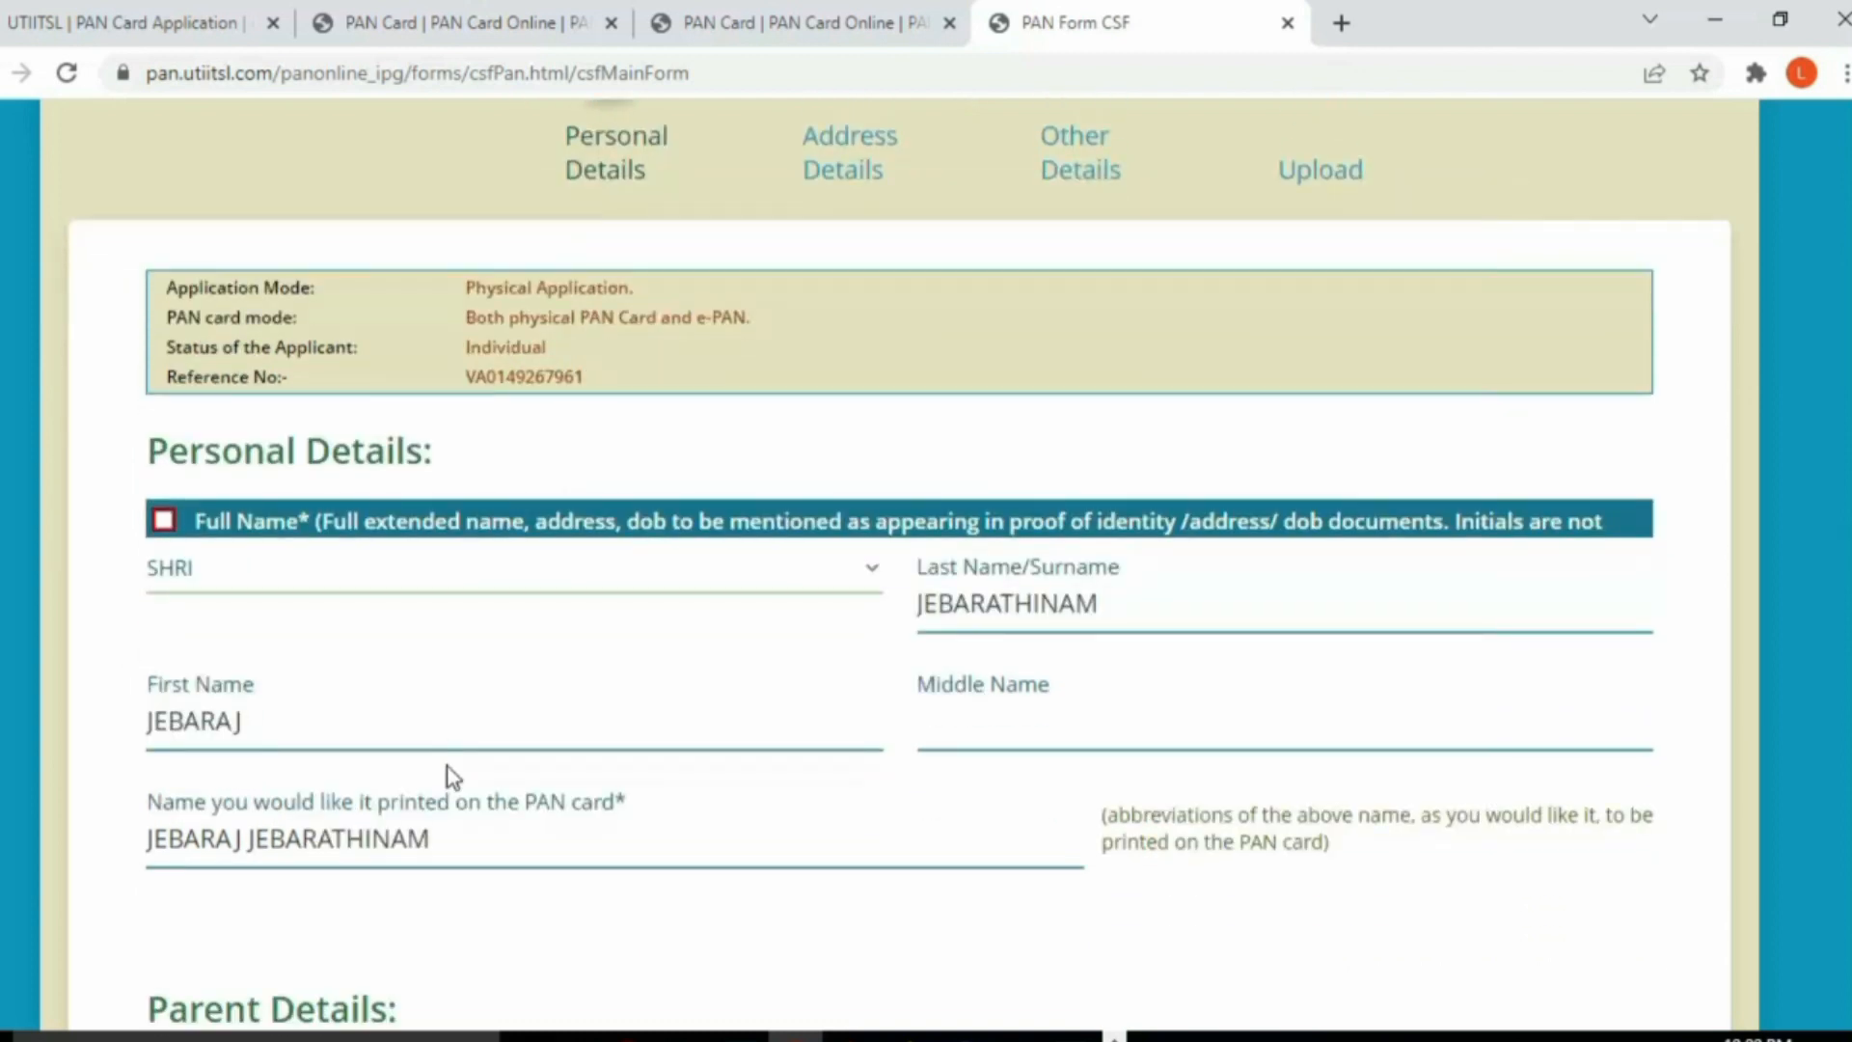
{"action": "scroll", "coordinate": [451, 774], "scroll_direction": "down", "scroll_amount": 2}
{"action": "scroll", "coordinate": [448, 765], "scroll_direction": "down", "scroll_amount": 1}
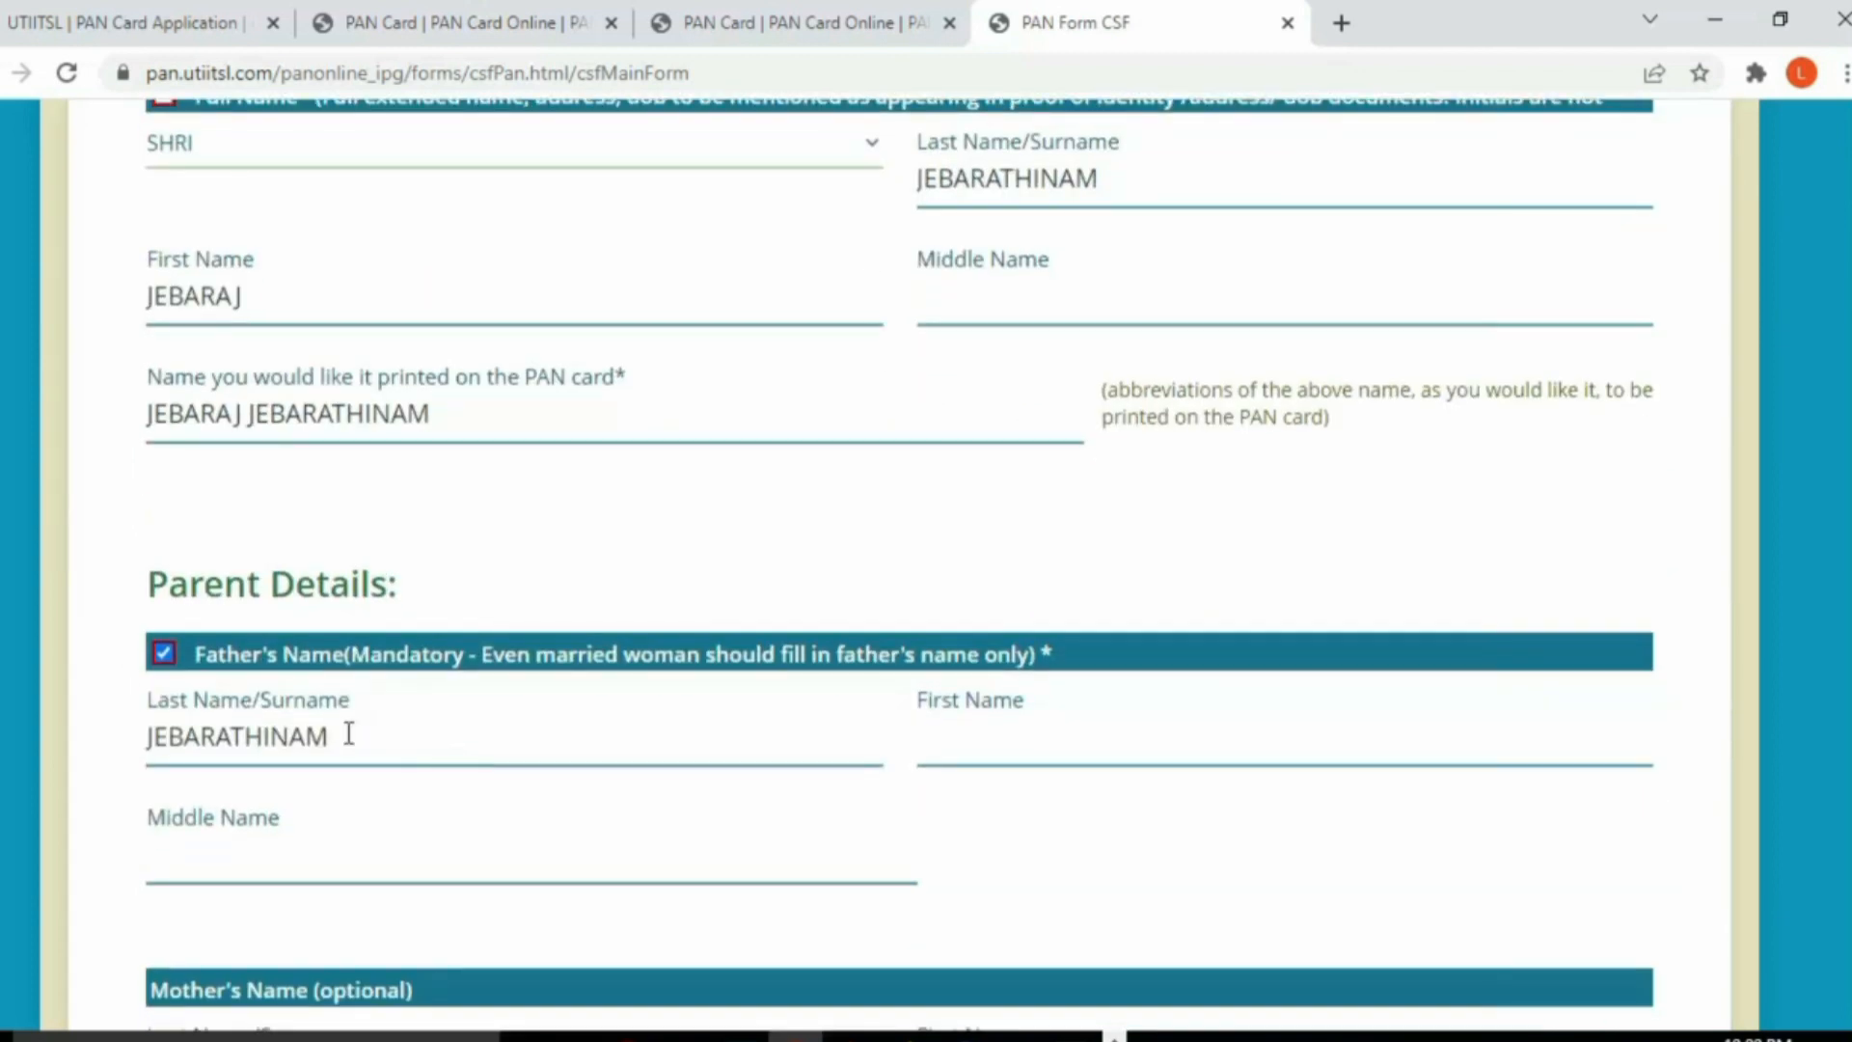
{"action": "scroll", "coordinate": [451, 777], "scroll_direction": "down", "scroll_amount": 1}
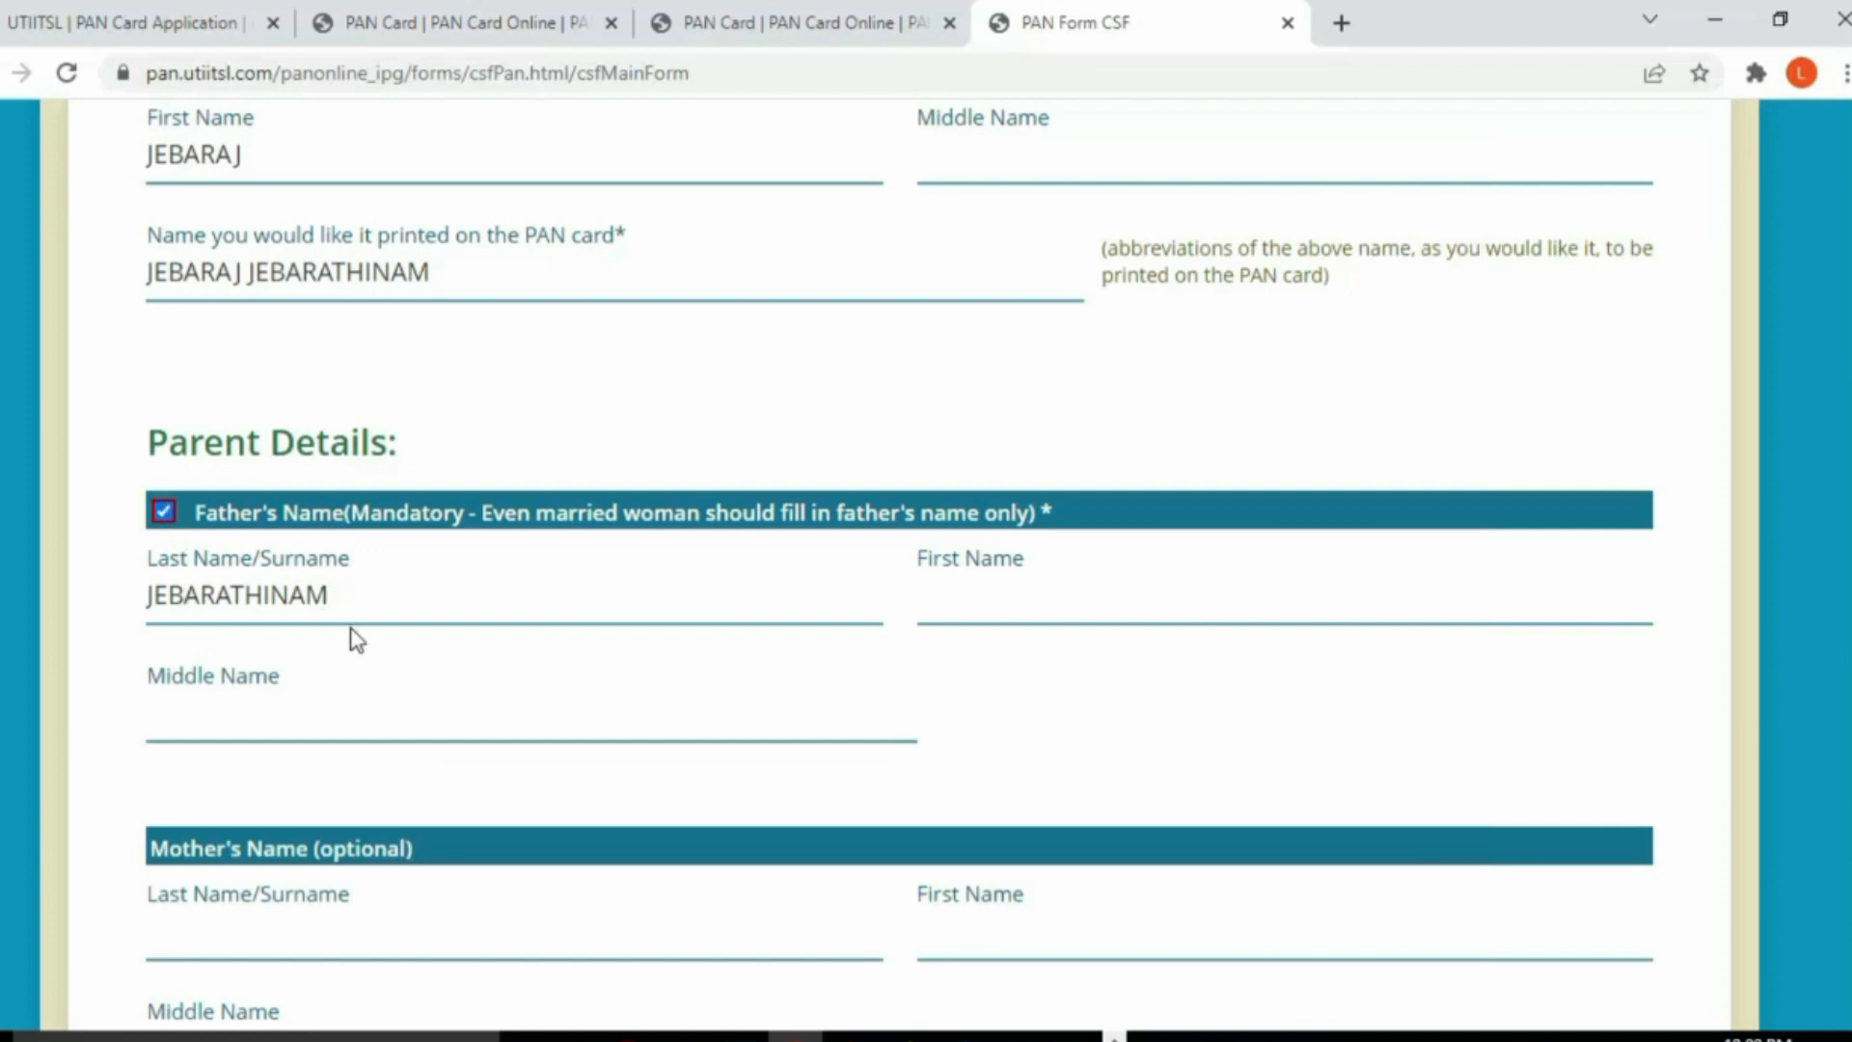
{"action": "scroll", "coordinate": [434, 752], "scroll_direction": "down", "scroll_amount": 2}
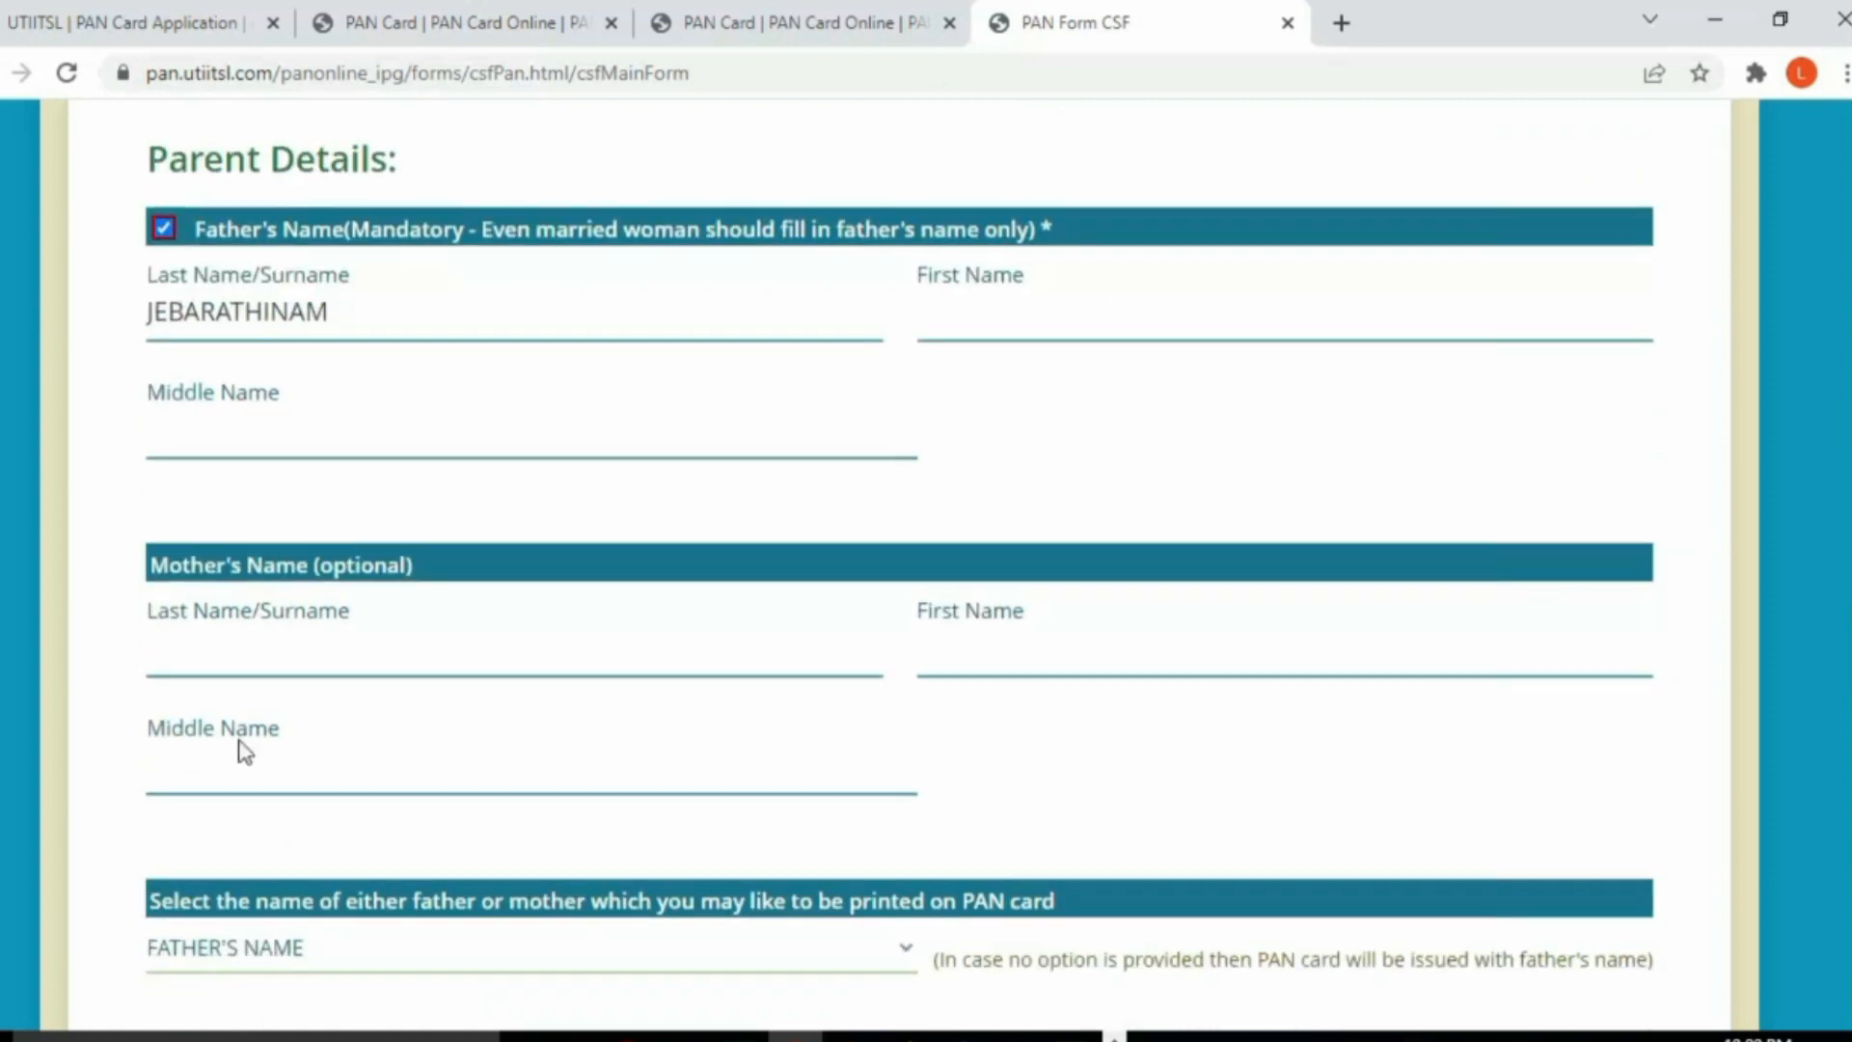
{"action": "scroll", "coordinate": [512, 761], "scroll_direction": "down", "scroll_amount": 2}
{"action": "scroll", "coordinate": [443, 771], "scroll_direction": "down", "scroll_amount": 3}
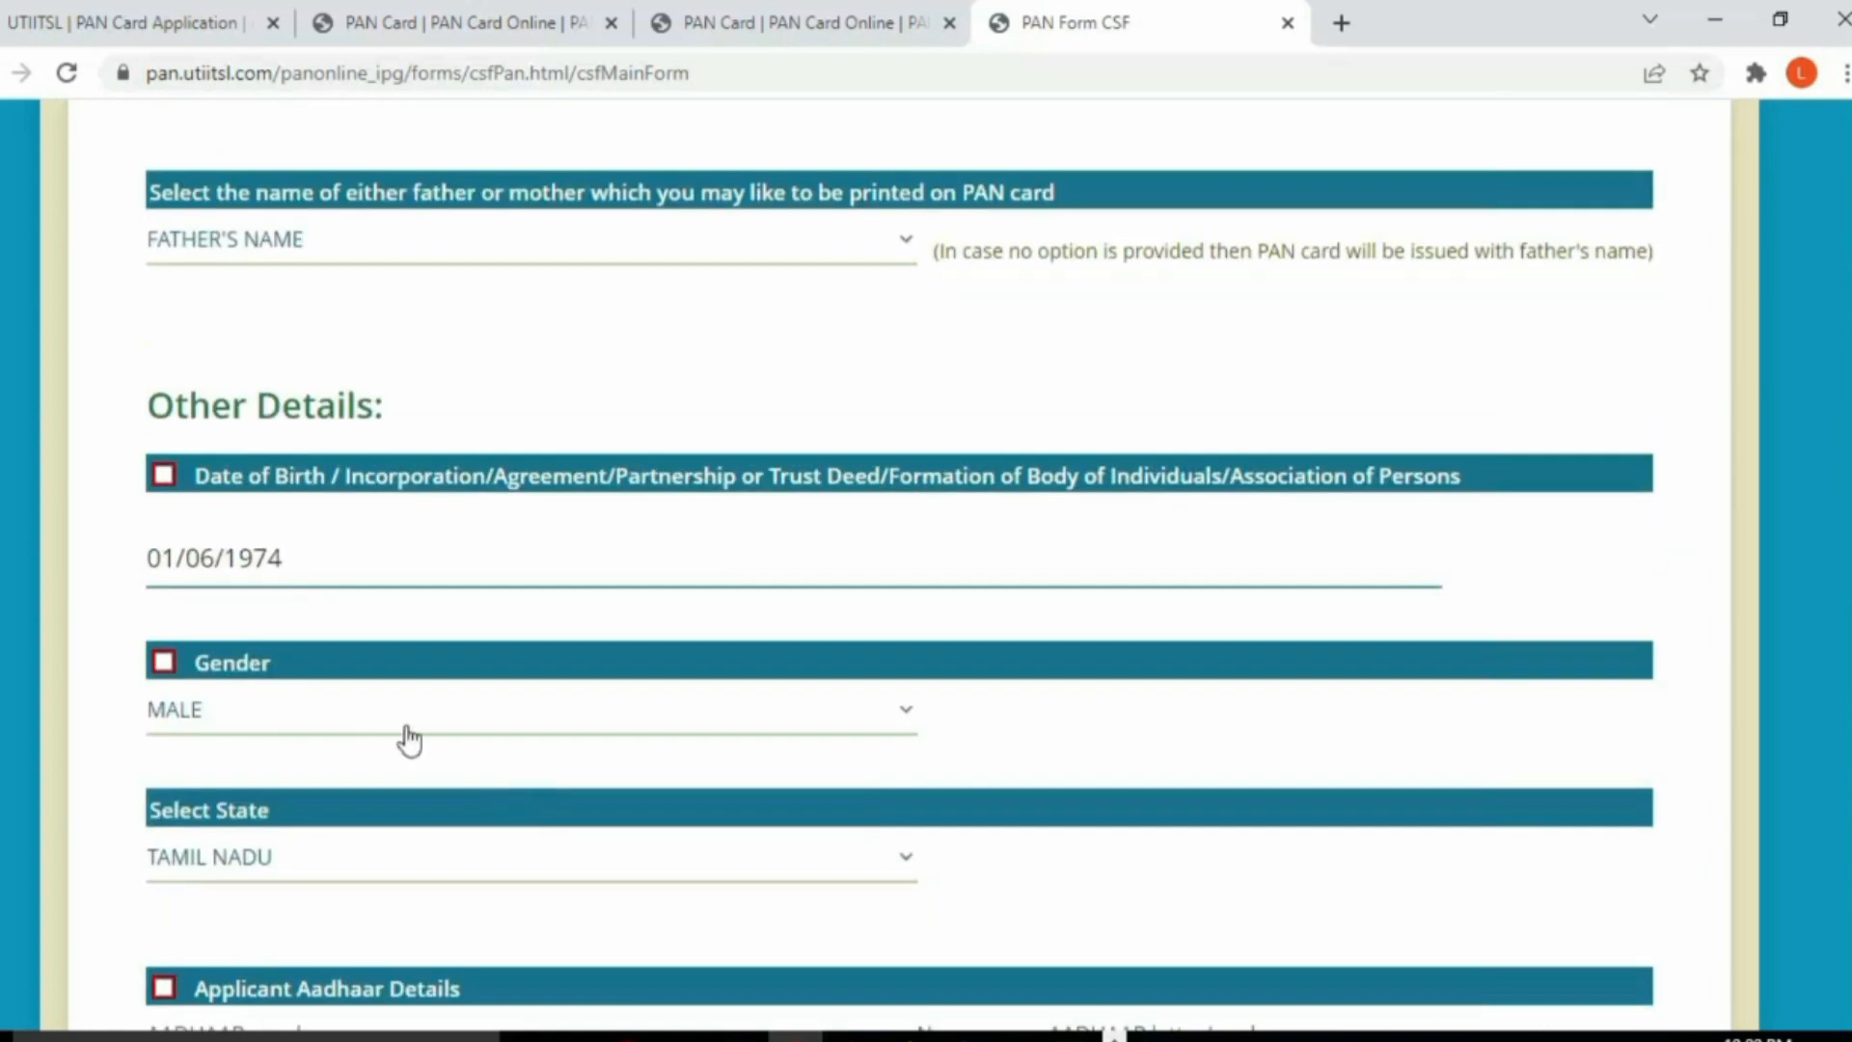
{"action": "scroll", "coordinate": [409, 740], "scroll_direction": "down", "scroll_amount": 3}
{"action": "left_click", "coordinate": [243, 740]}
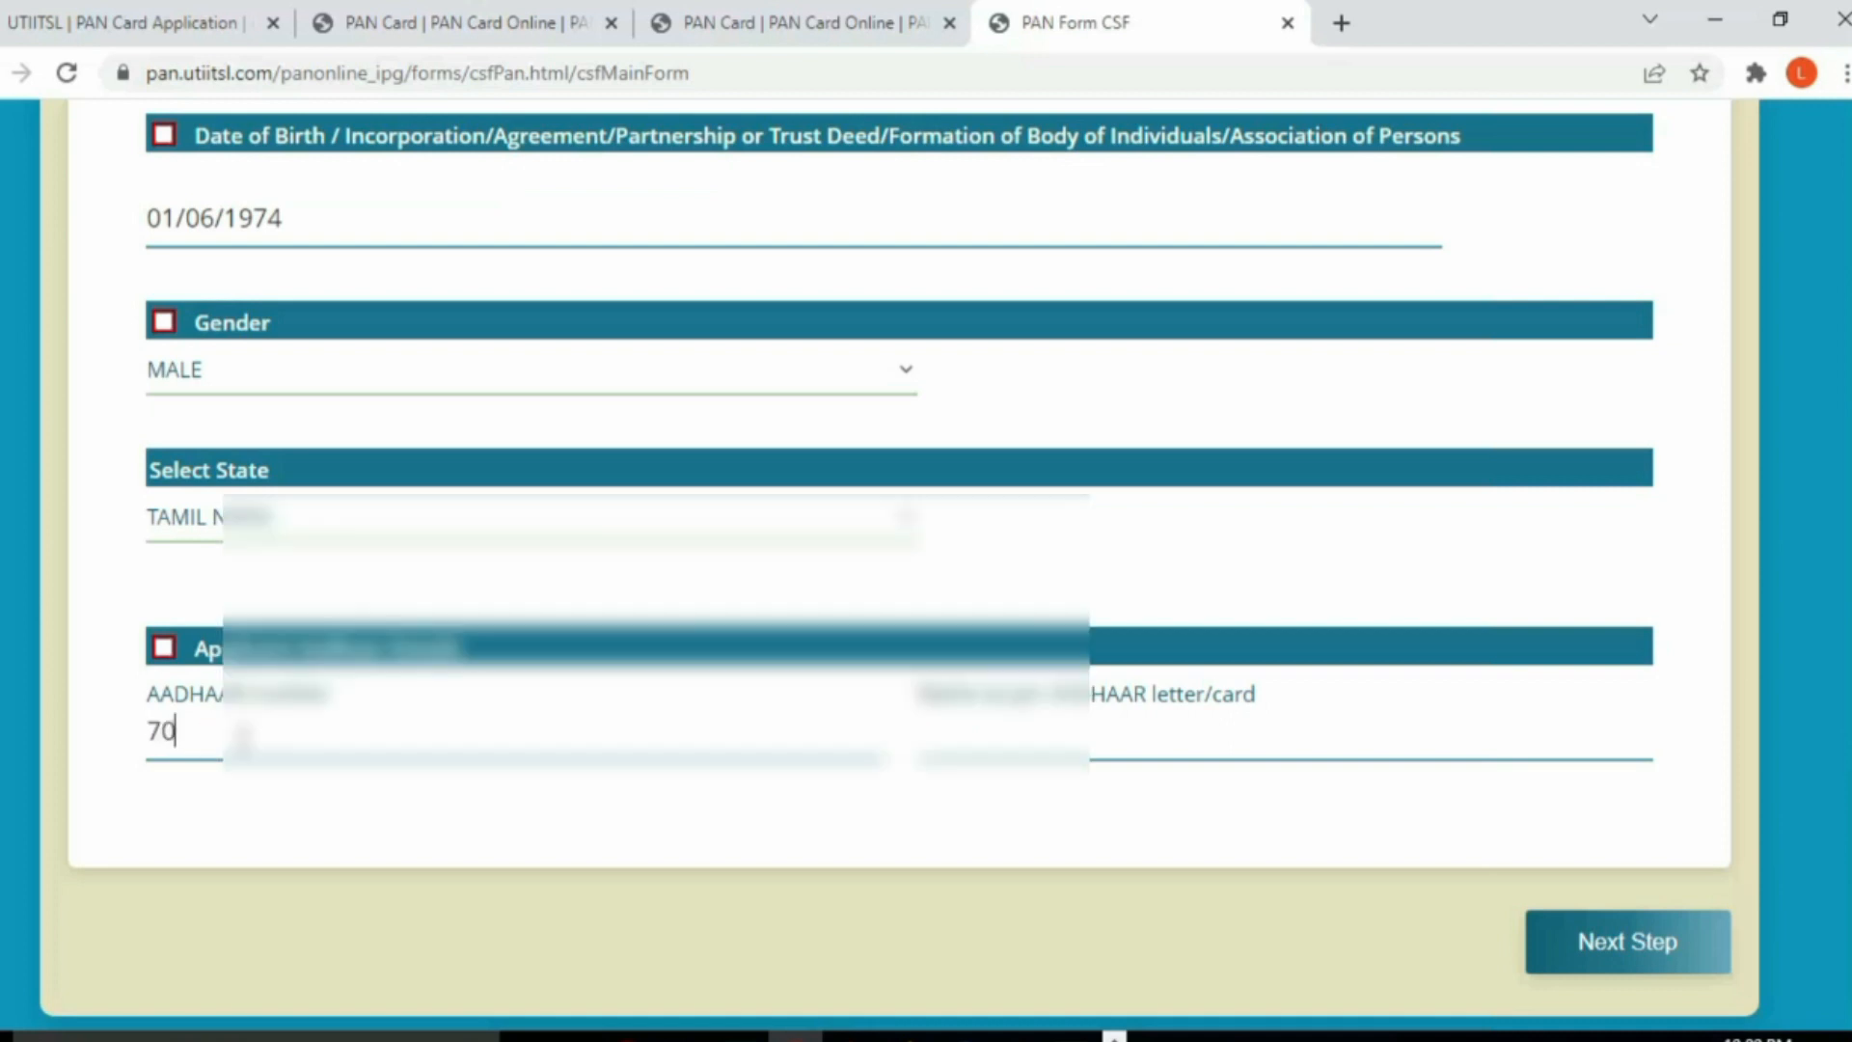
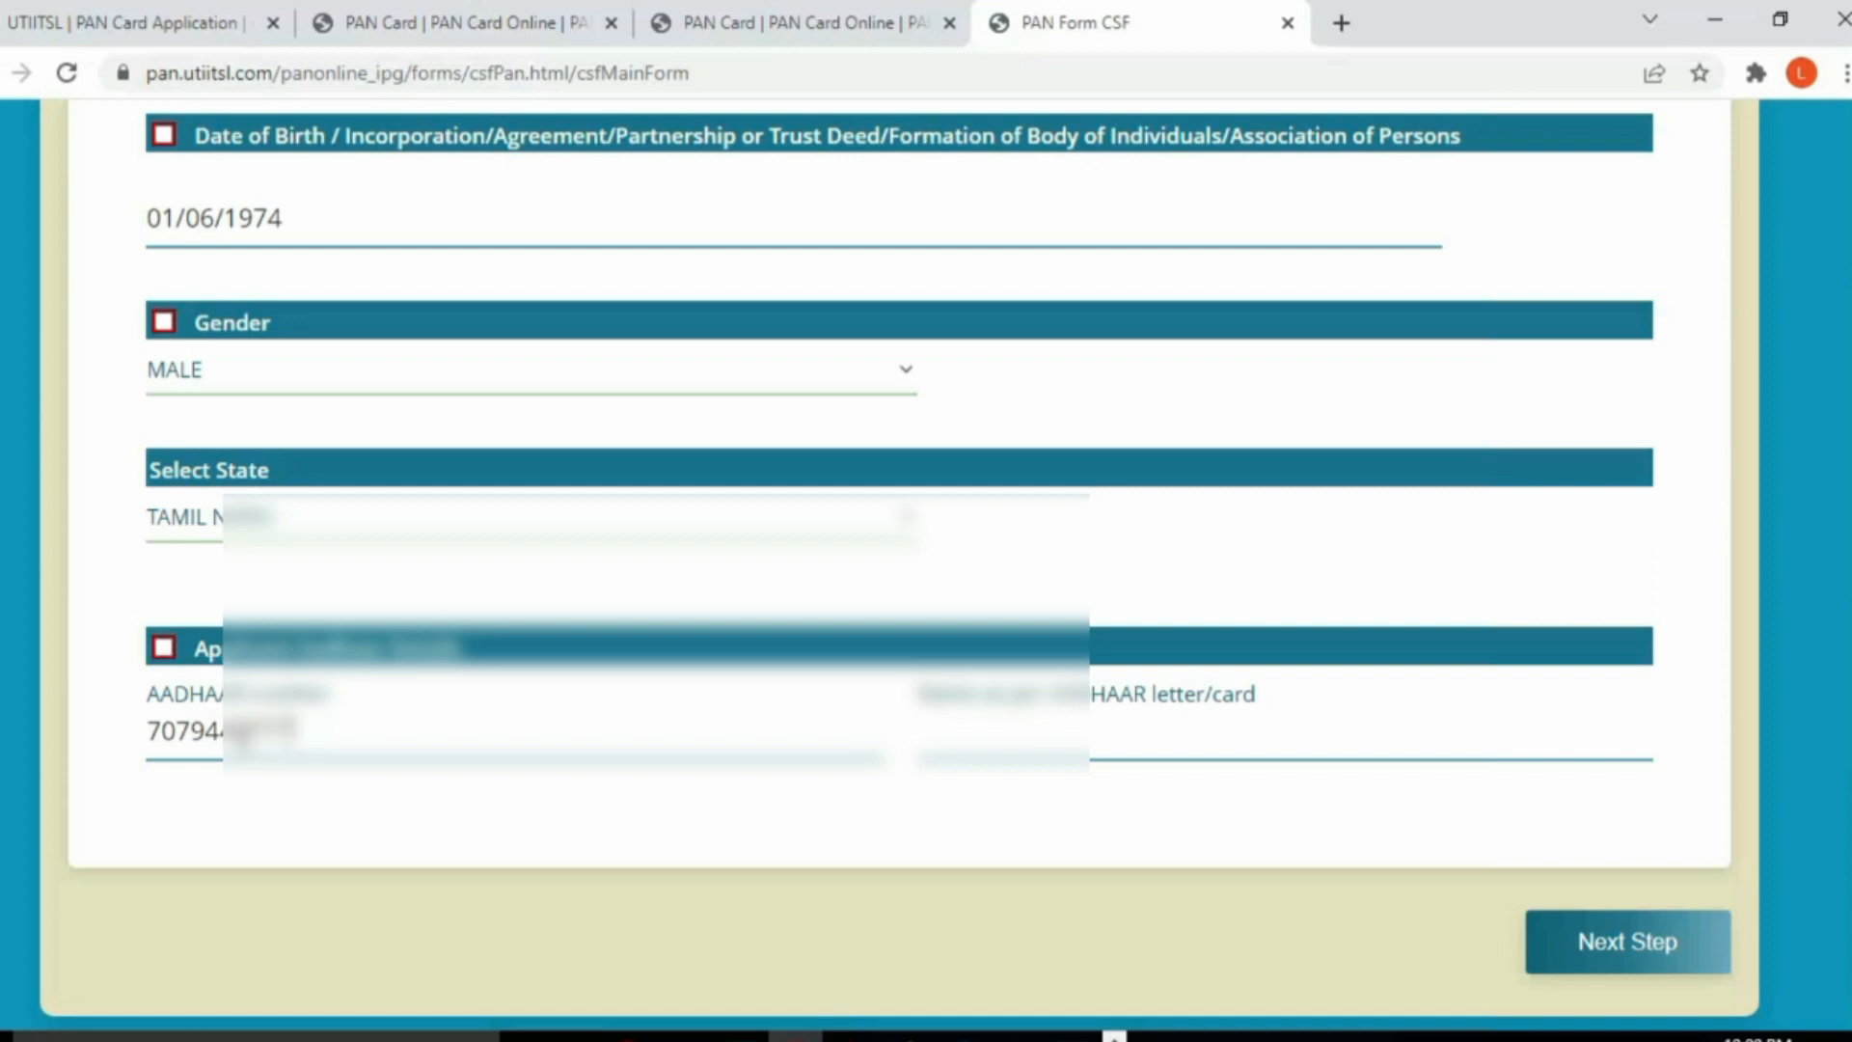
{"action": "left_click", "coordinate": [983, 745]}
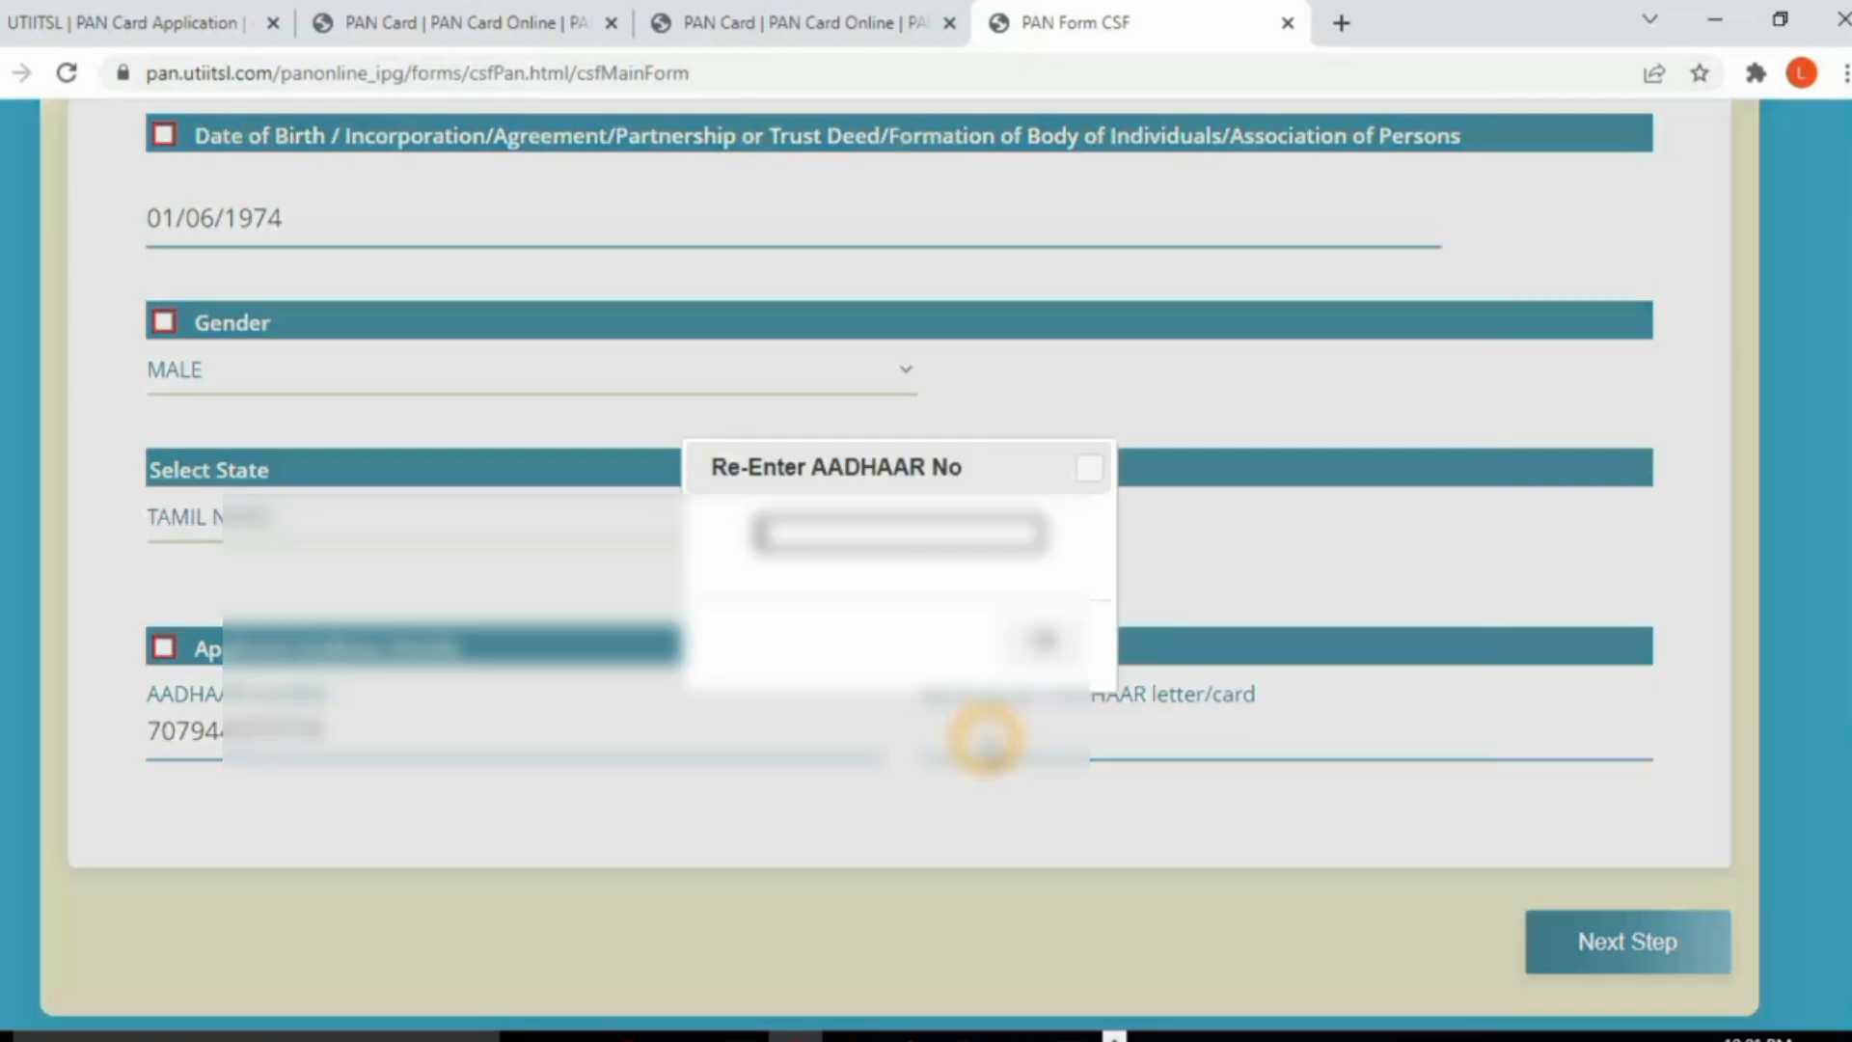
{"action": "type", "text": "****"}
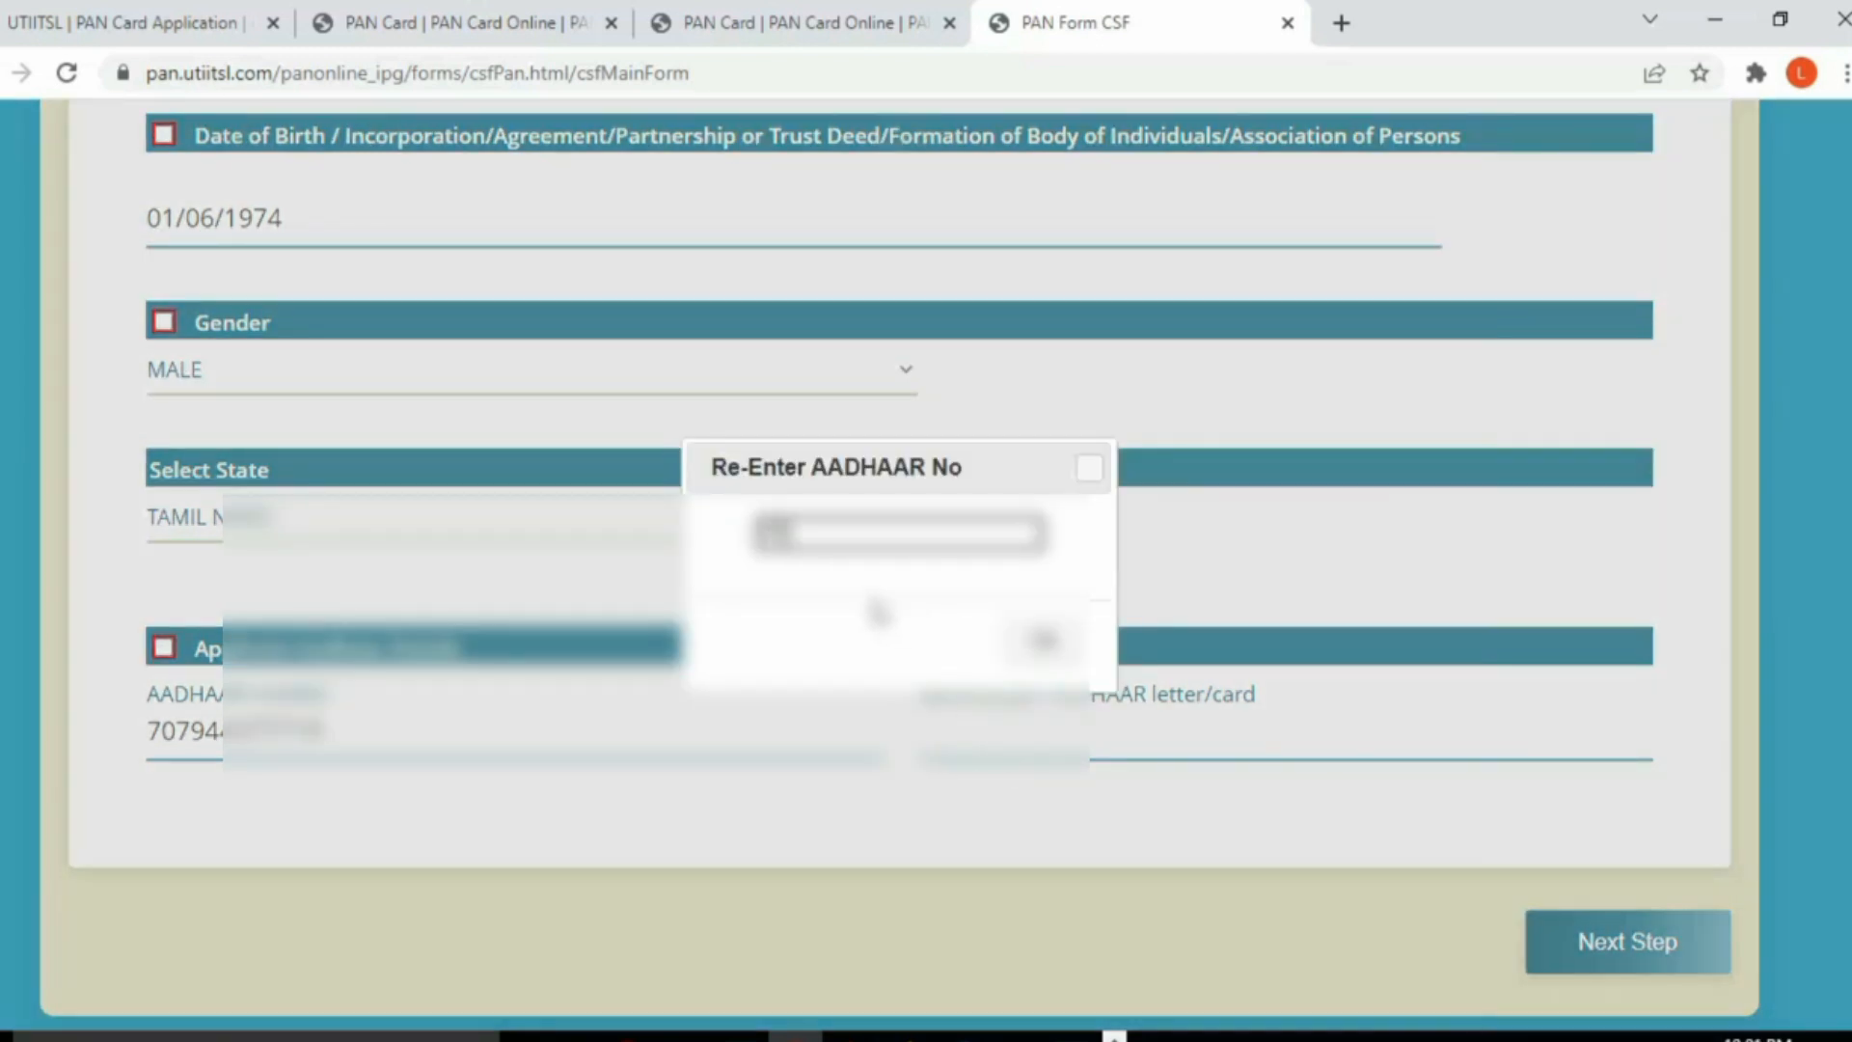
{"action": "type", "text": "********"}
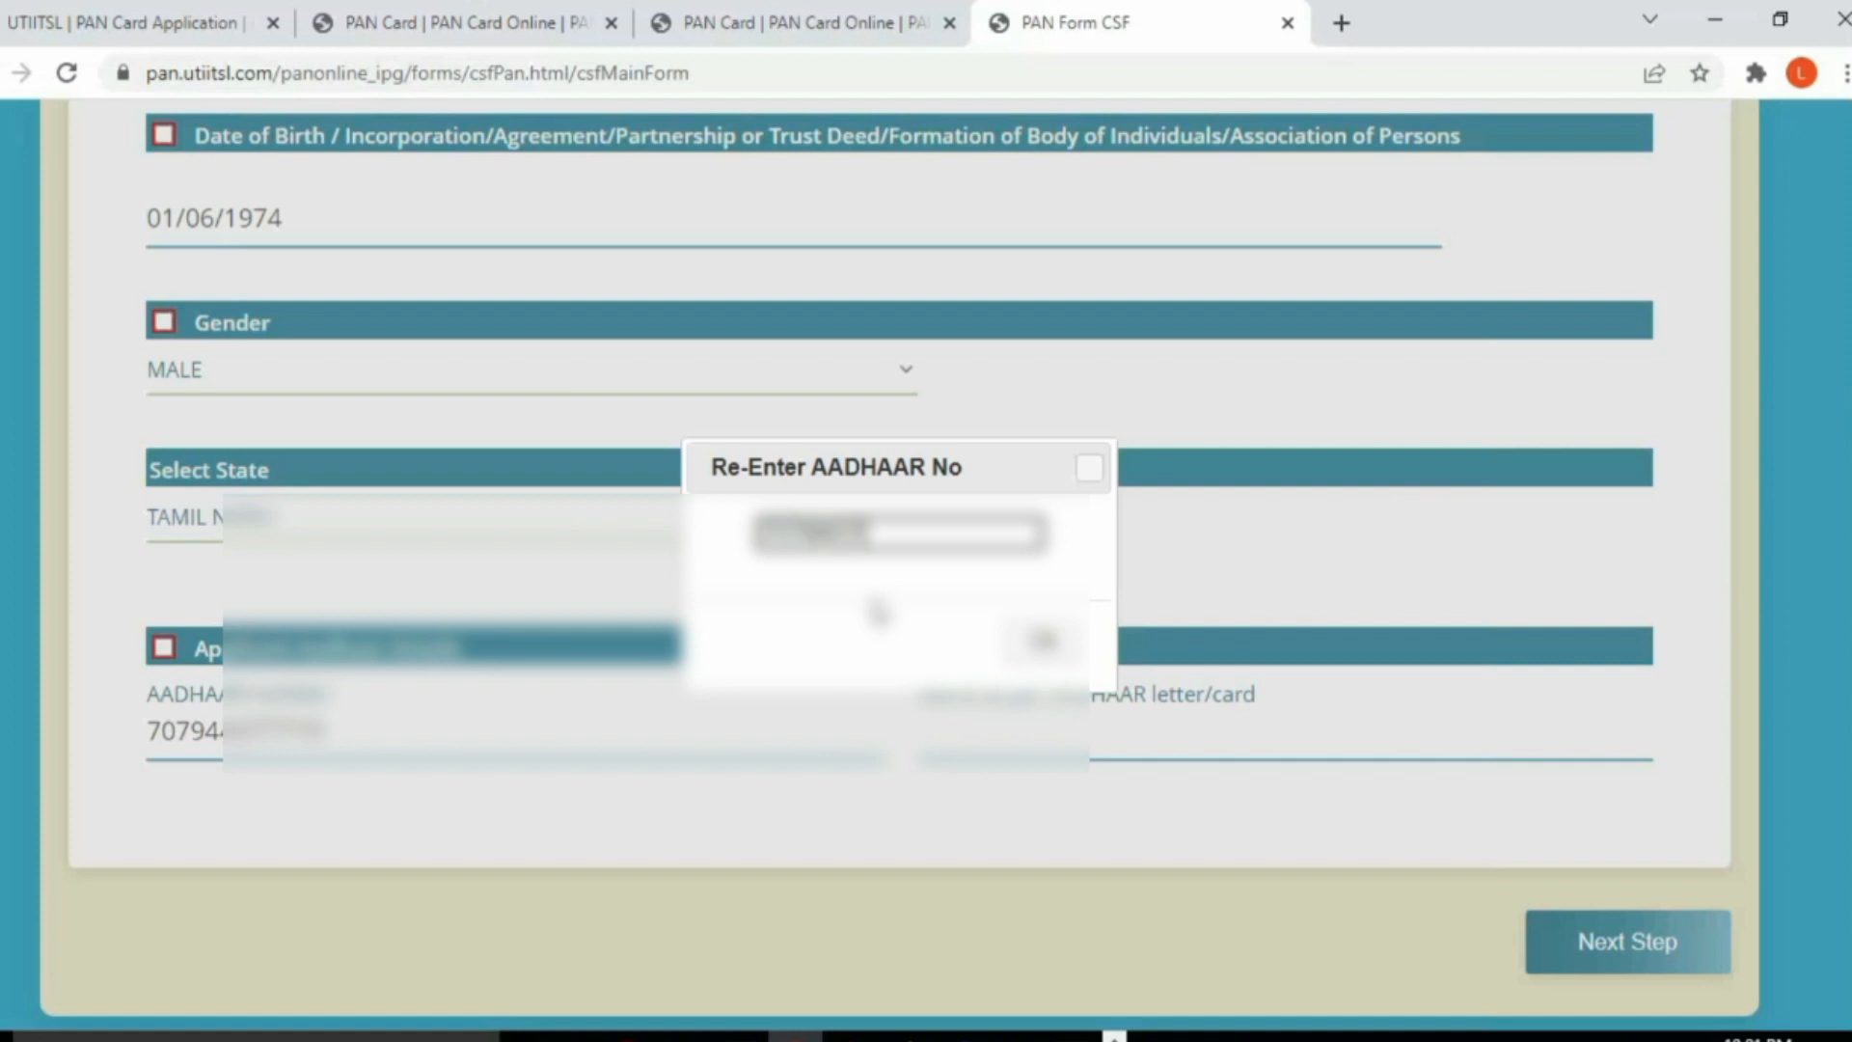
{"action": "type", "text": "****"}
{"action": "left_click", "coordinate": [1043, 641]}
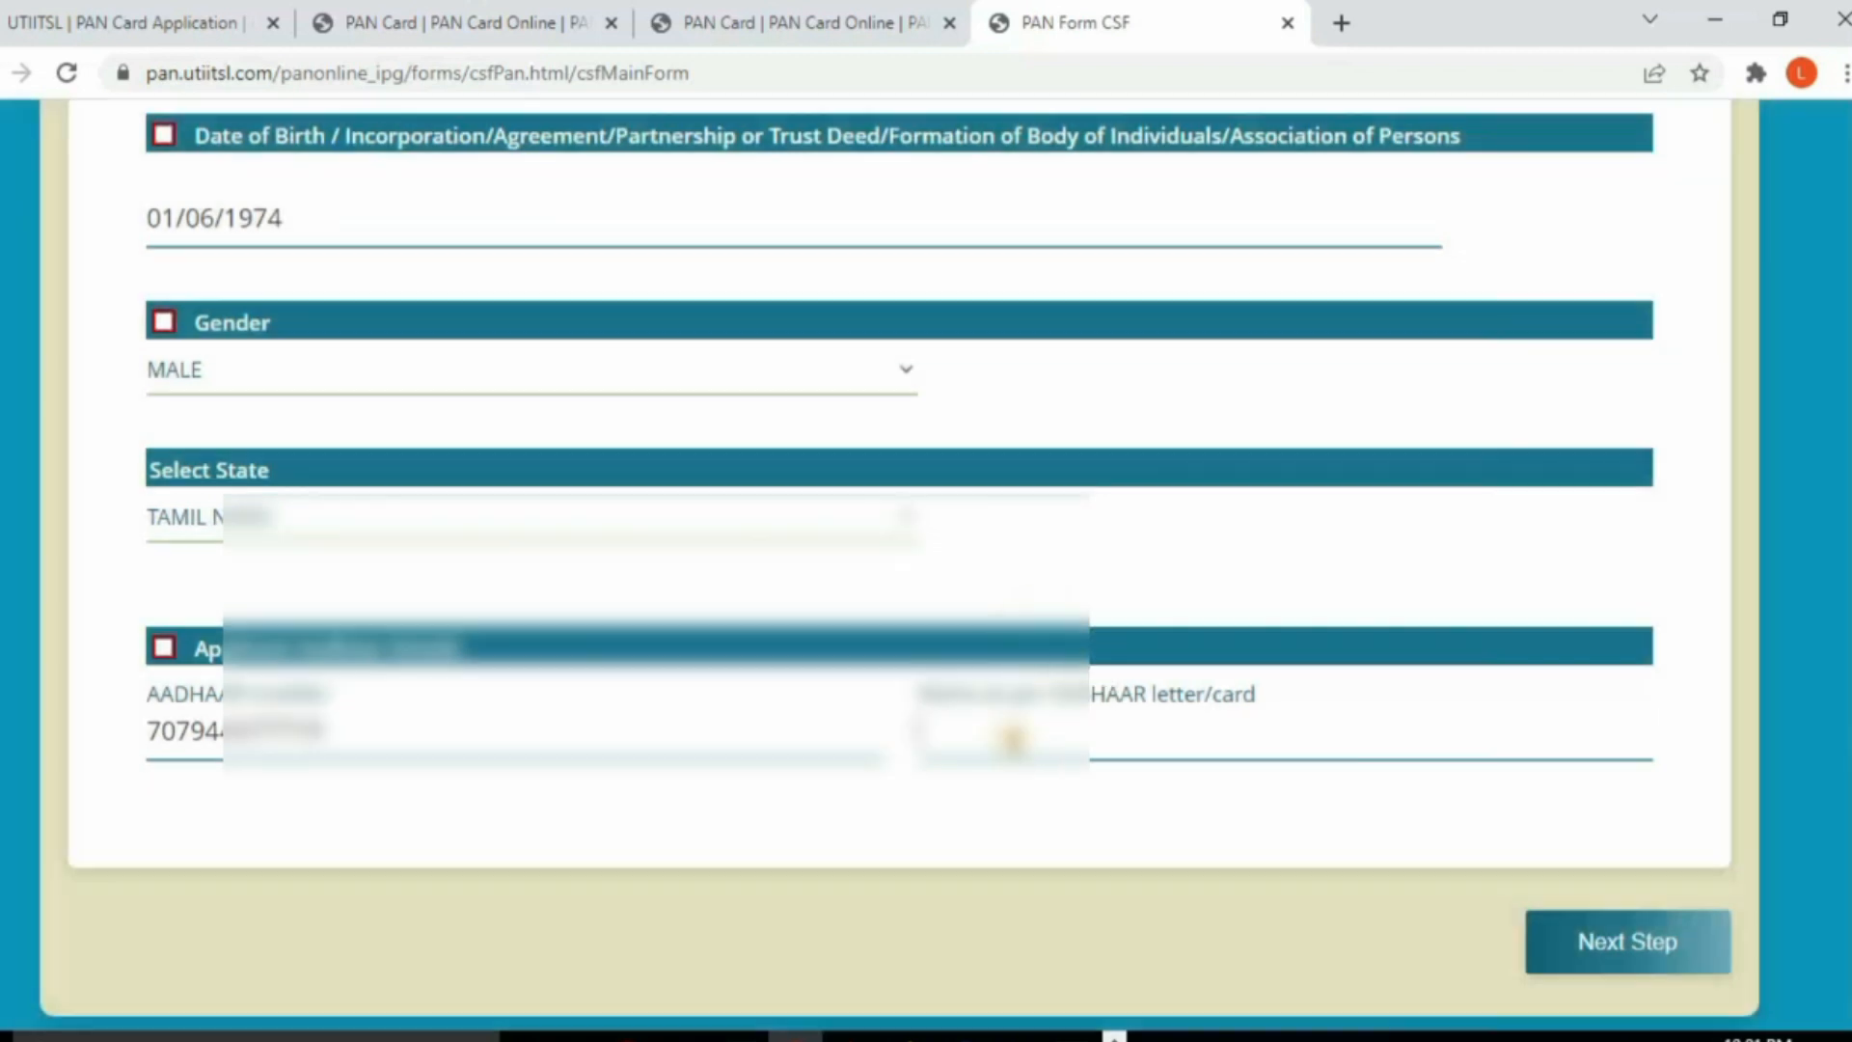
Step: Copy the print name into Name as per AADHAAR and go to Address Details
{"action": "scroll", "coordinate": [1014, 743], "scroll_direction": "up", "scroll_amount": 10}
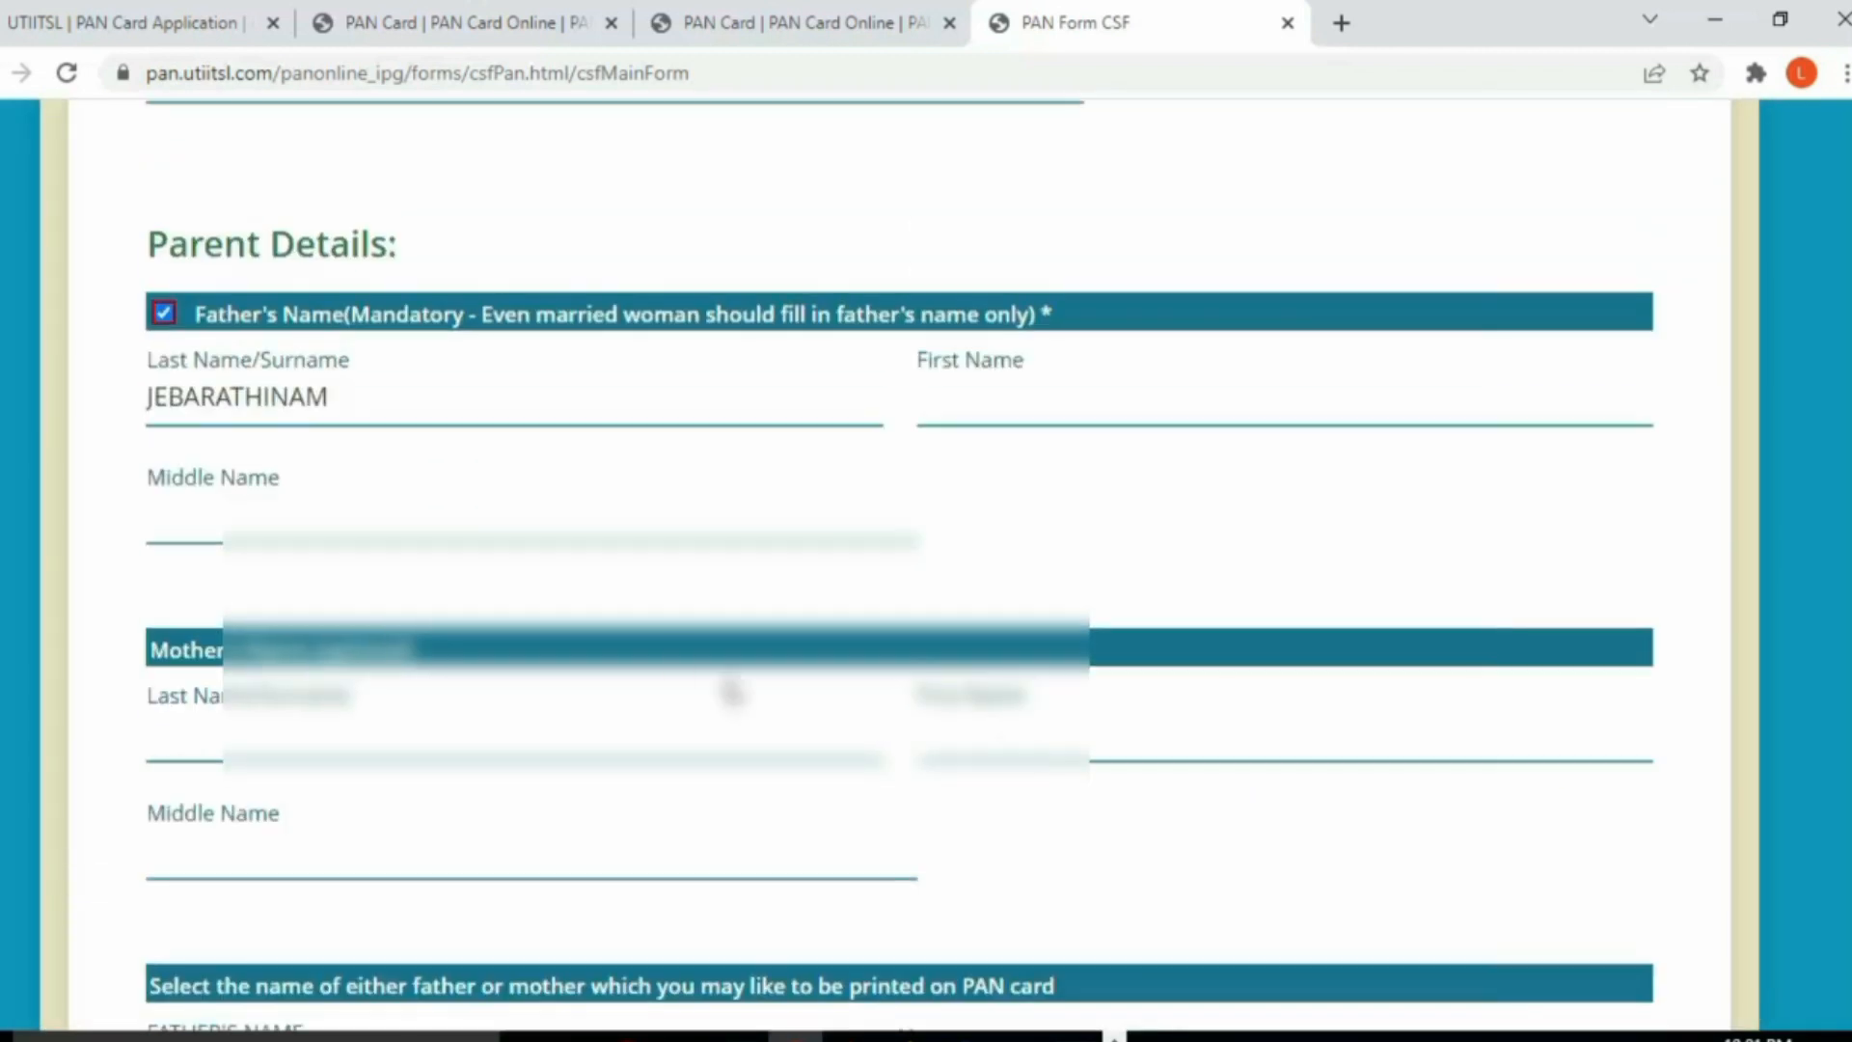
{"action": "scroll", "coordinate": [805, 730], "scroll_direction": "up", "scroll_amount": 3}
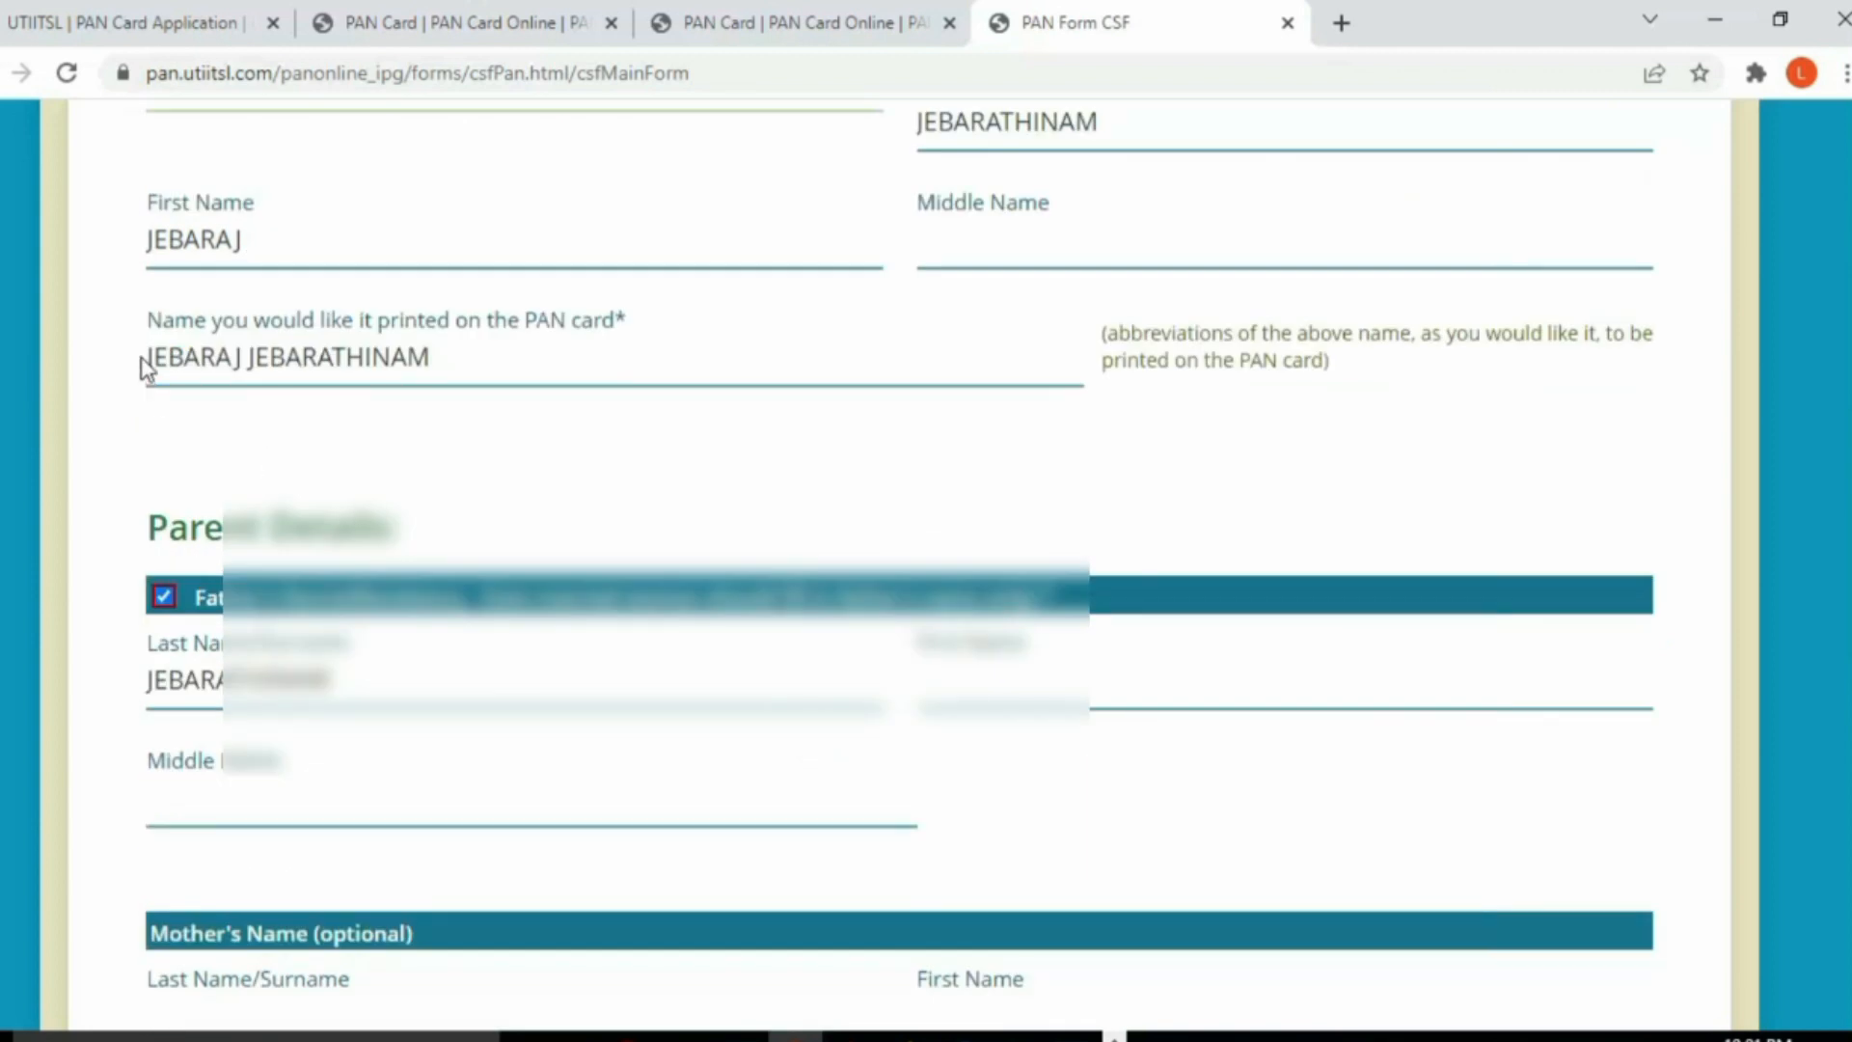
{"action": "left_click_drag", "start_coordinate": [443, 360], "coordinate": [104, 365]}
{"action": "key", "text": "ctrl+c"}
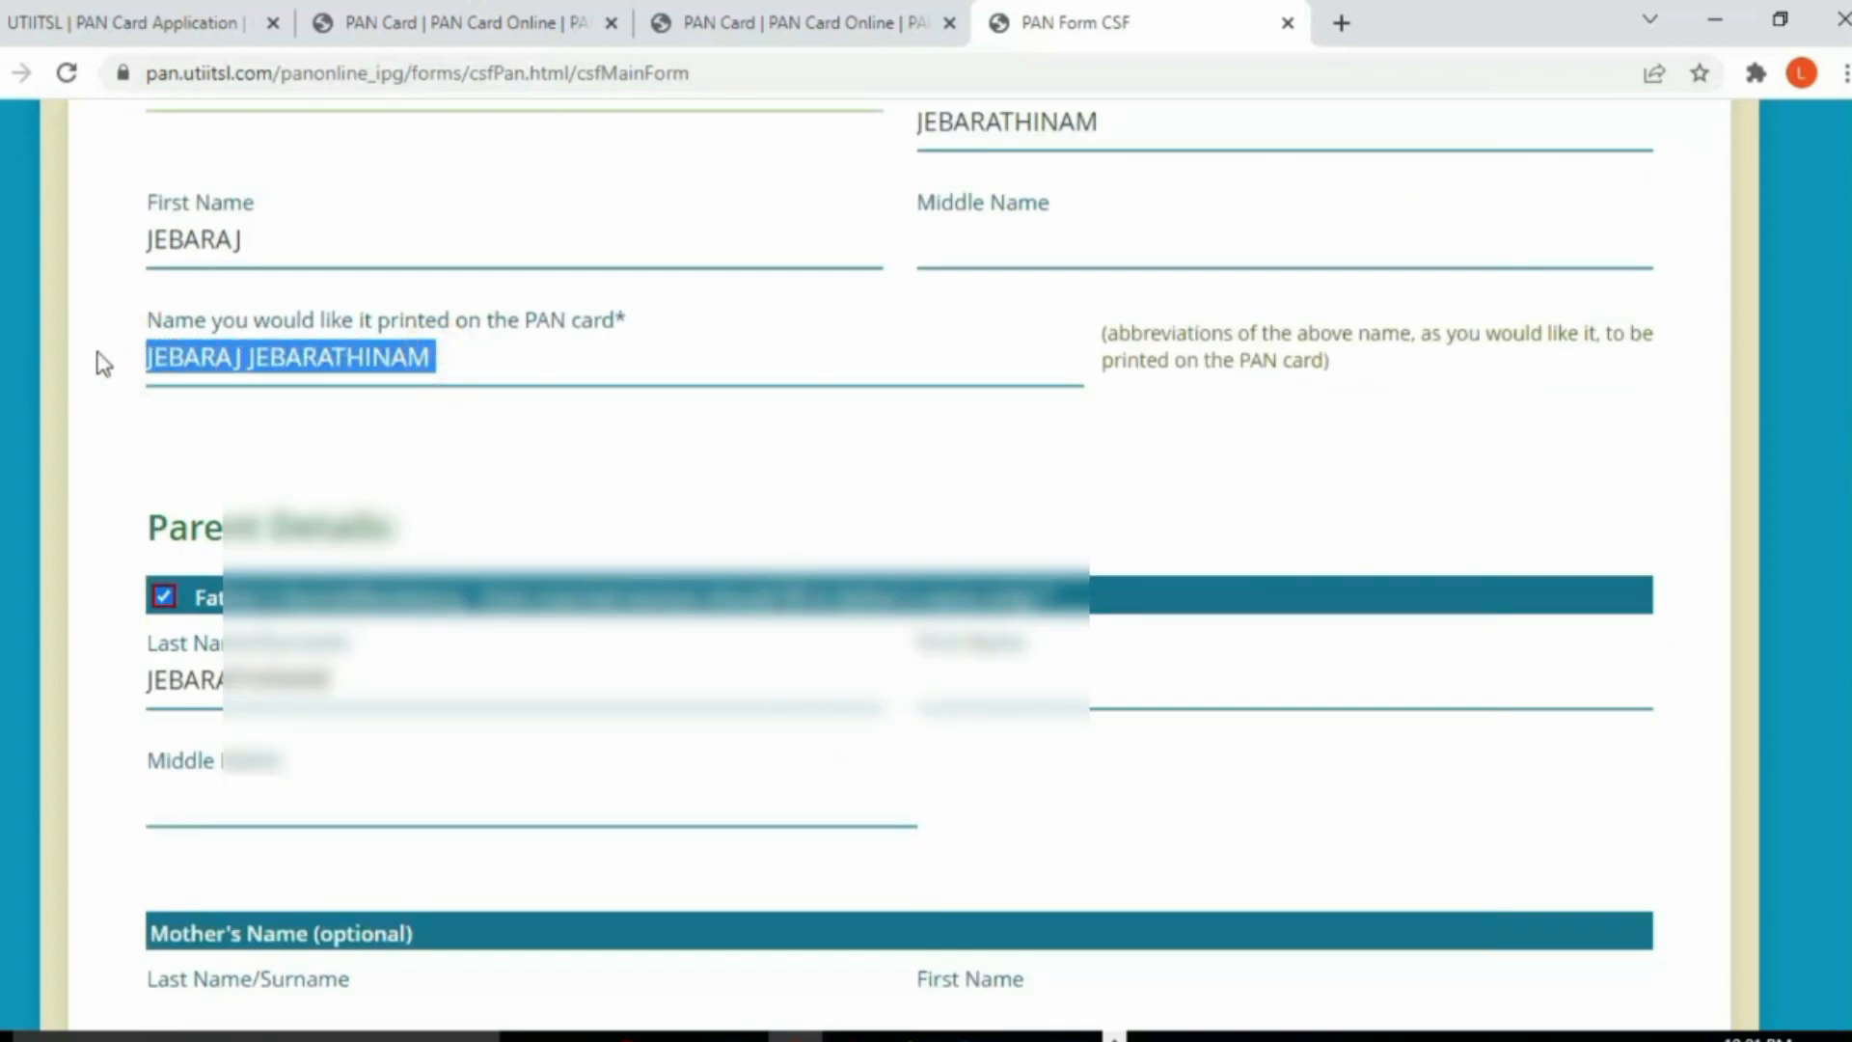
{"action": "scroll", "coordinate": [1103, 623], "scroll_direction": "down", "scroll_amount": 12}
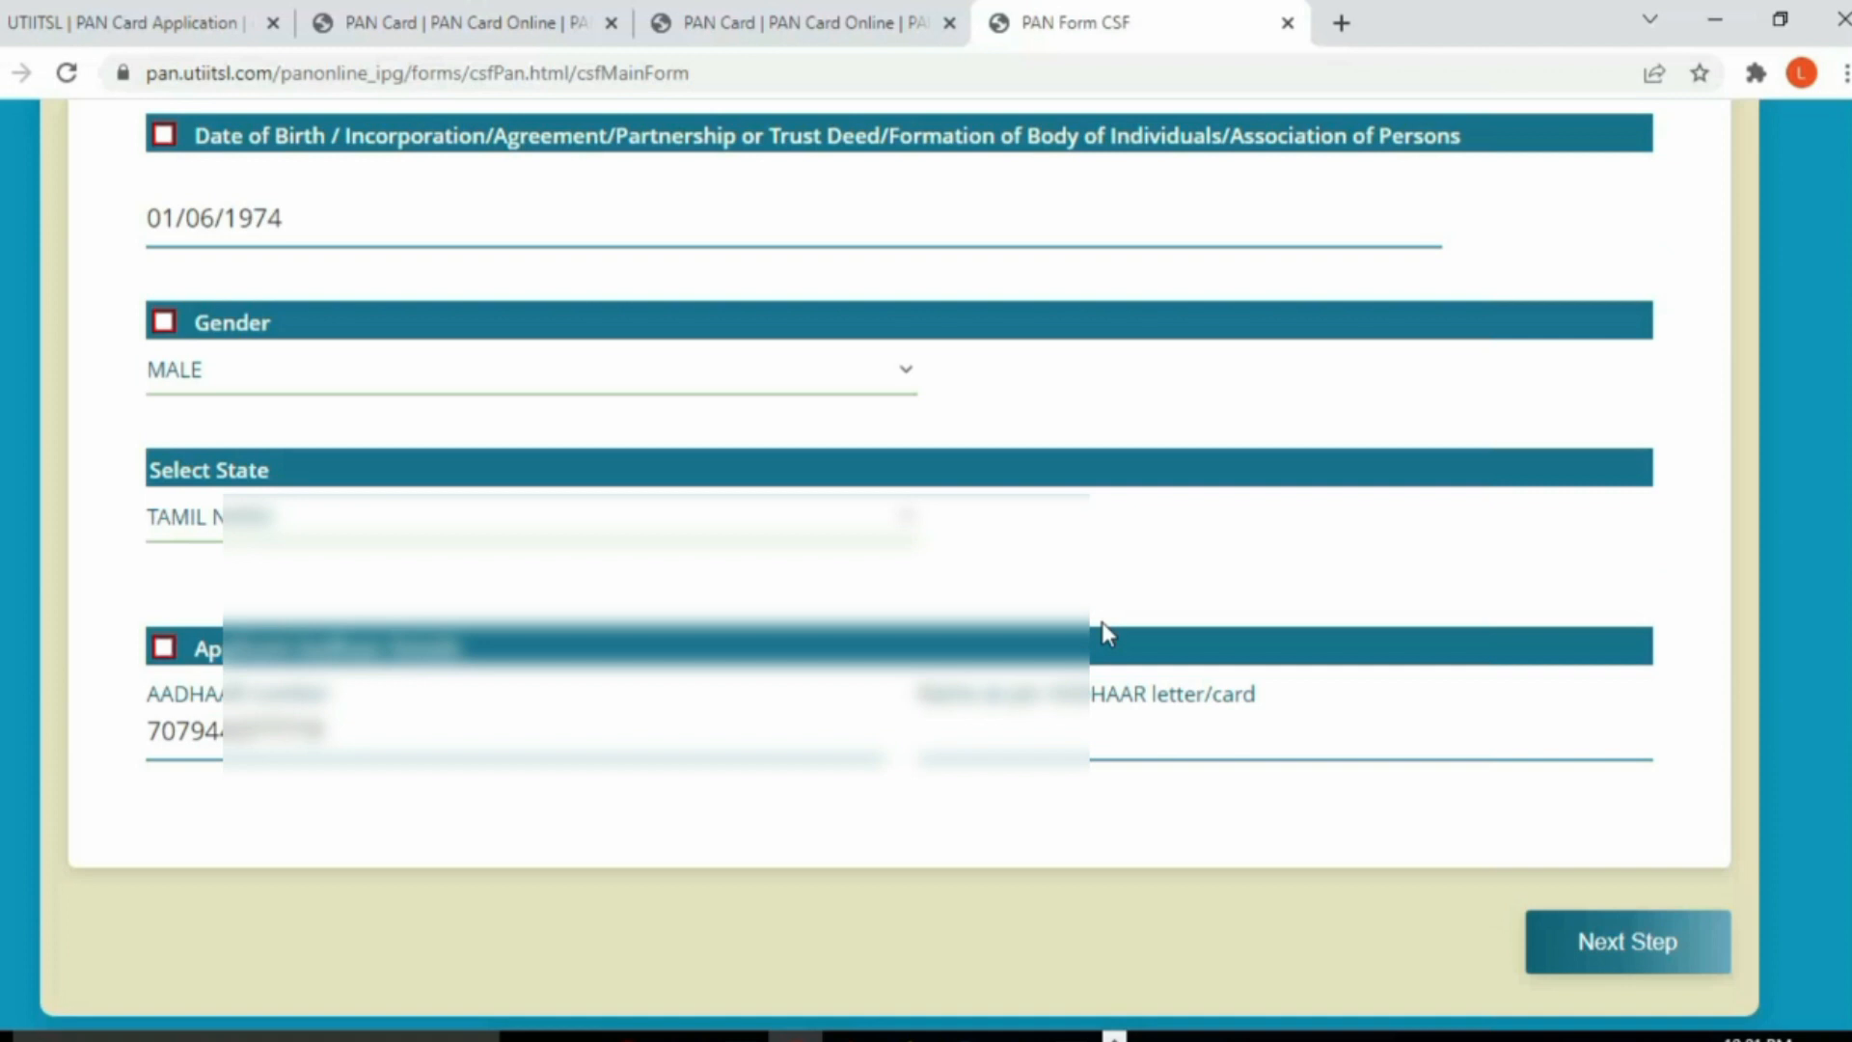
{"action": "left_click", "coordinate": [960, 714]}
{"action": "key", "text": "ctrl+v"}
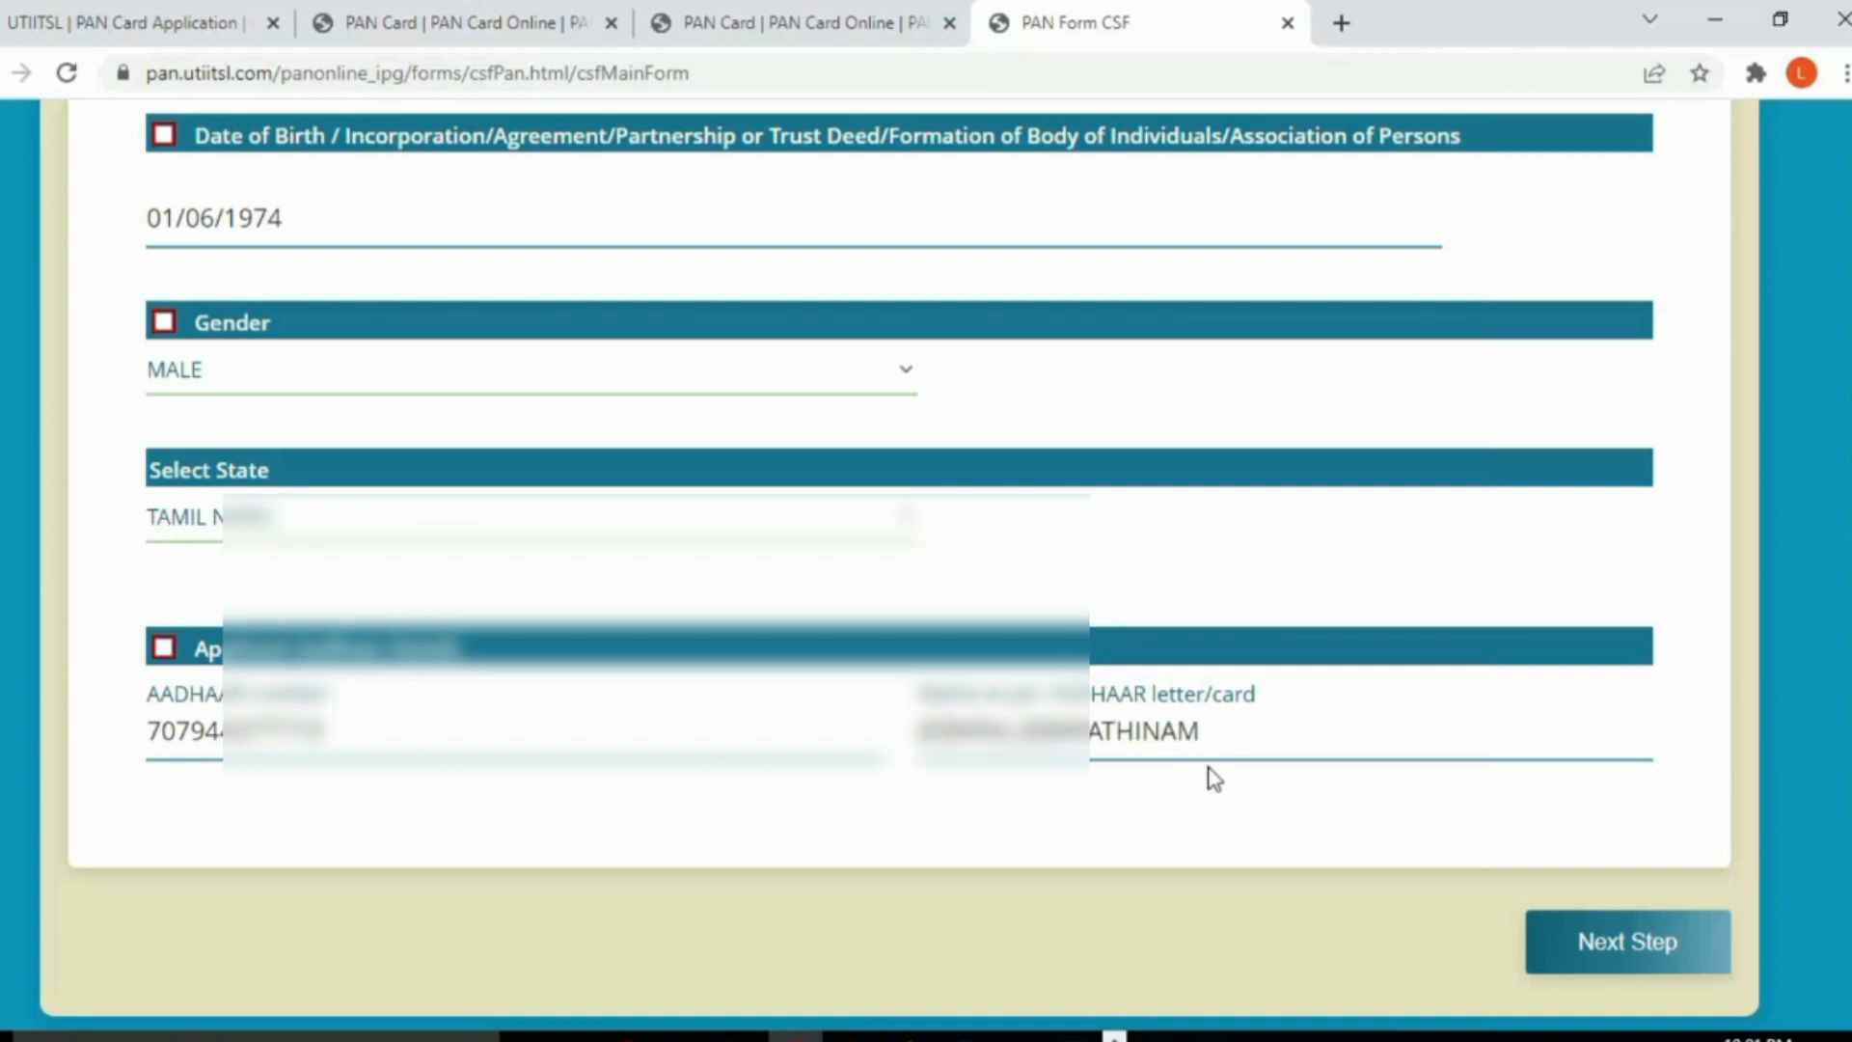
{"action": "left_click", "coordinate": [1603, 950]}
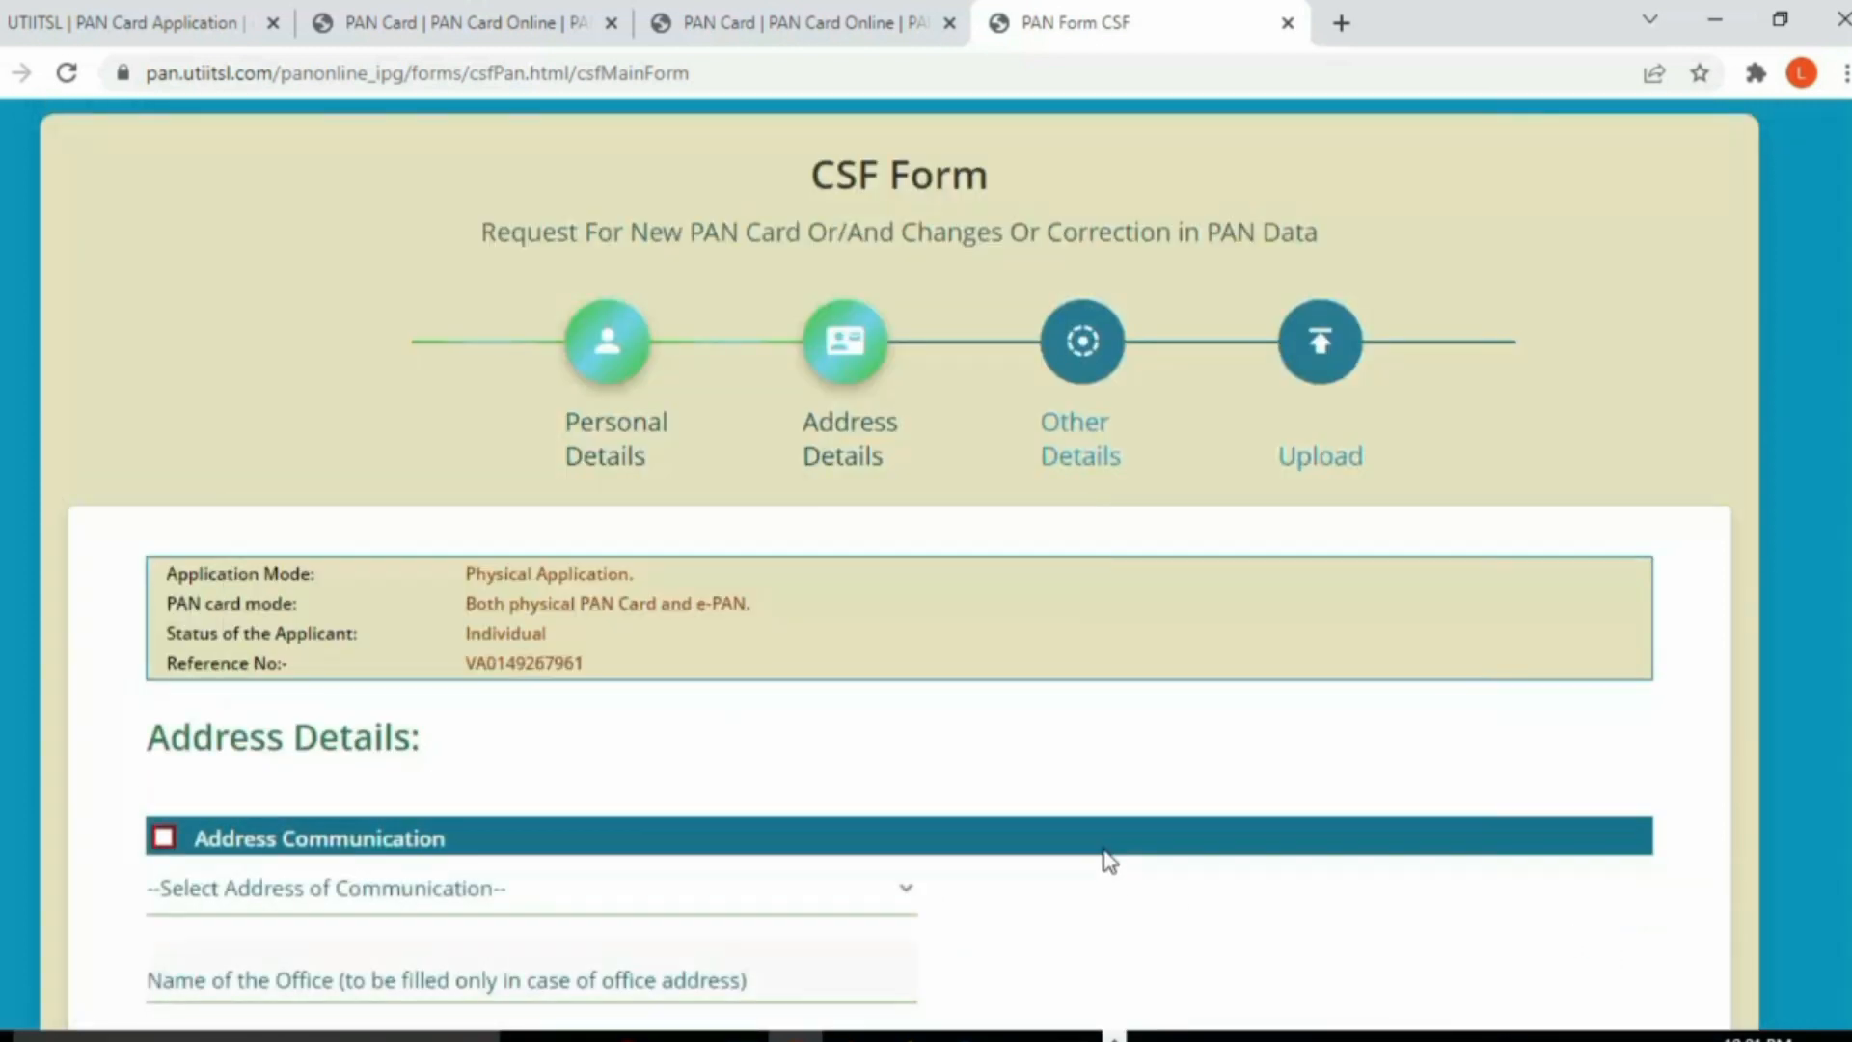
Step: Choose RESIDENCE as communication address, mark it for update, and enter the flat number
{"action": "scroll", "coordinate": [1109, 861], "scroll_direction": "down", "scroll_amount": 4}
{"action": "scroll", "coordinate": [1110, 860], "scroll_direction": "up", "scroll_amount": 3}
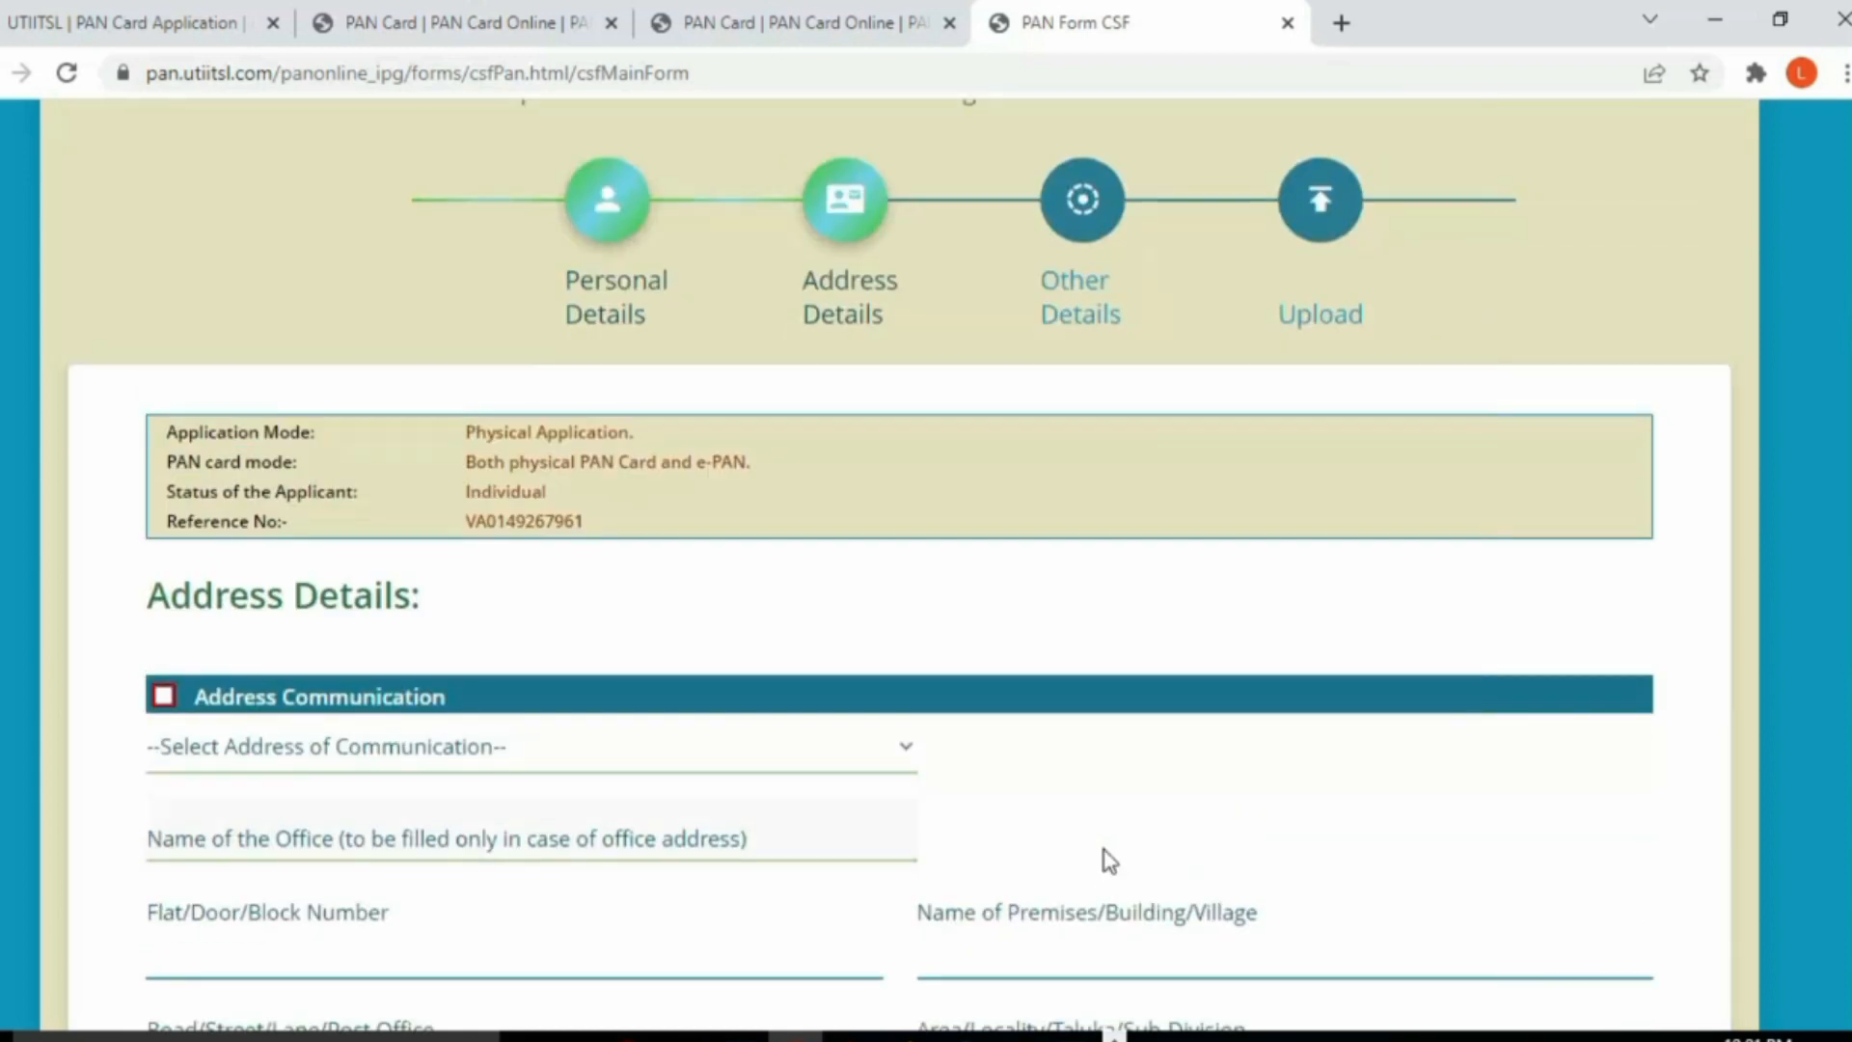
{"action": "scroll", "coordinate": [1109, 860], "scroll_direction": "down", "scroll_amount": 1}
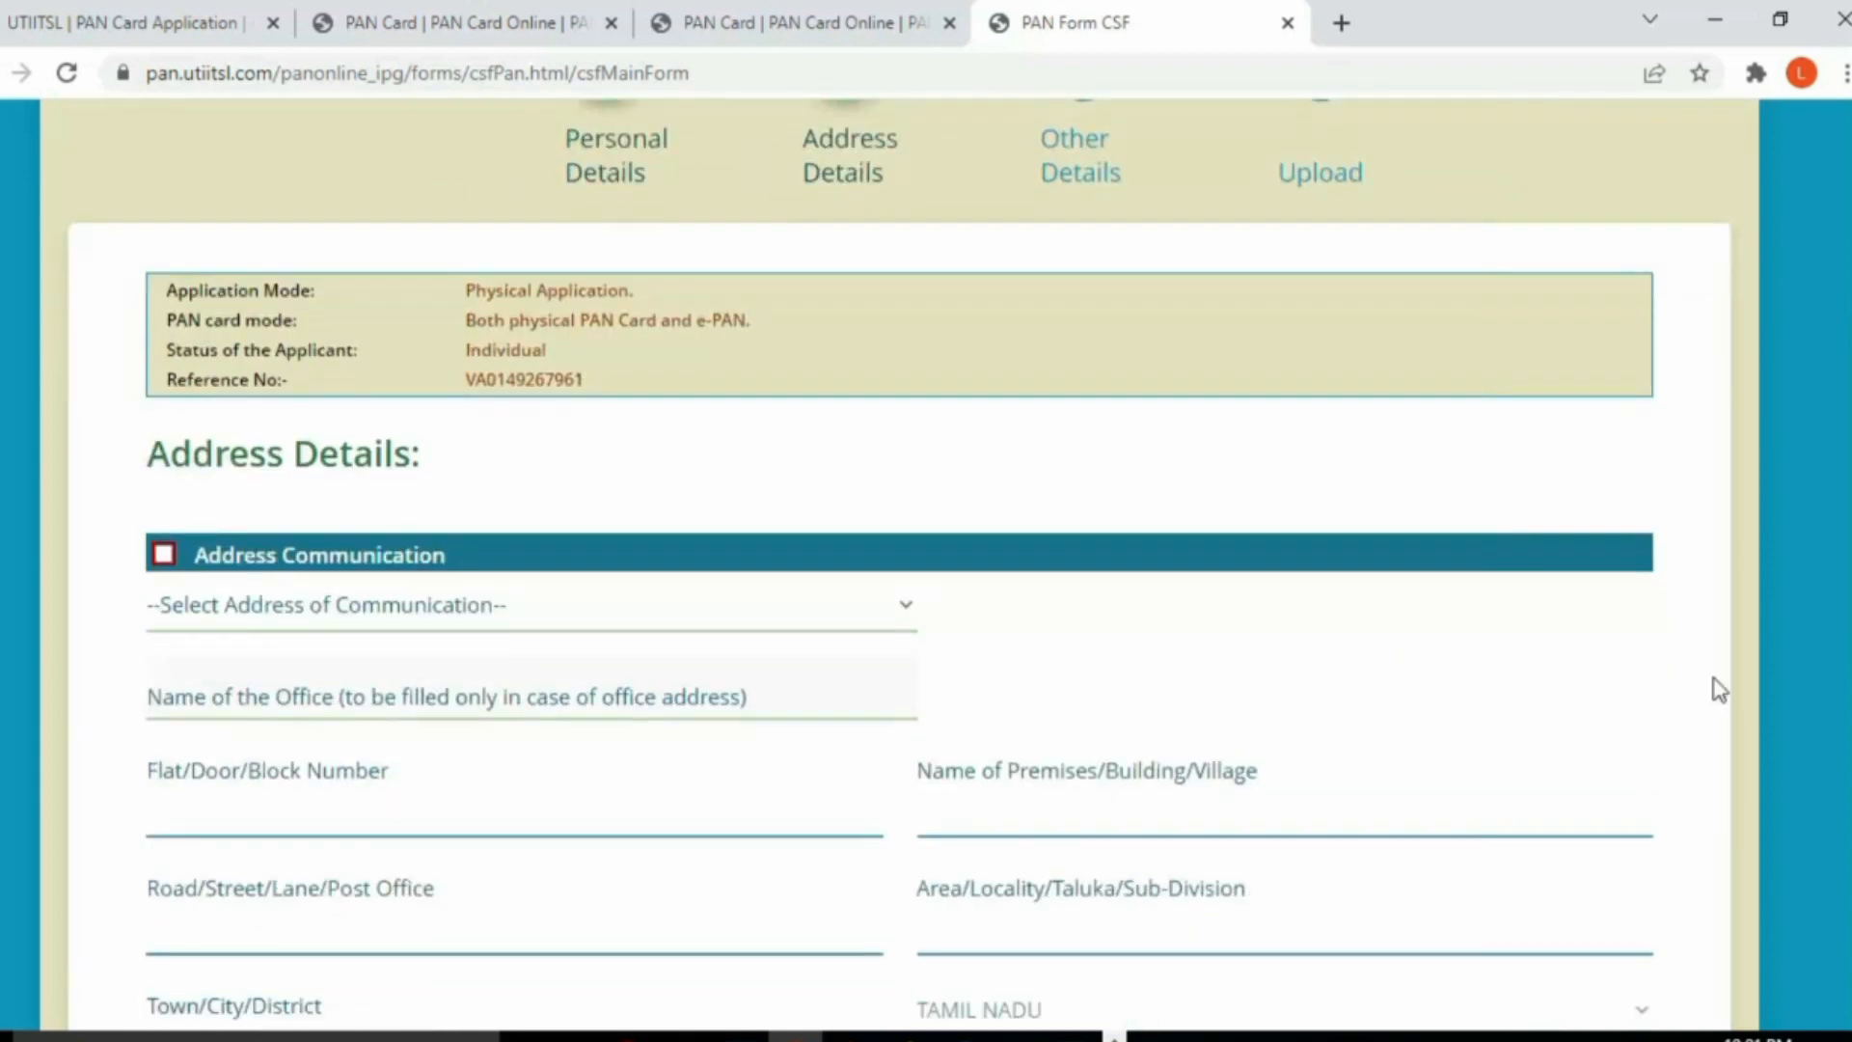
{"action": "left_click", "coordinate": [344, 609]}
{"action": "left_click", "coordinate": [253, 709]}
{"action": "left_click", "coordinate": [164, 555]}
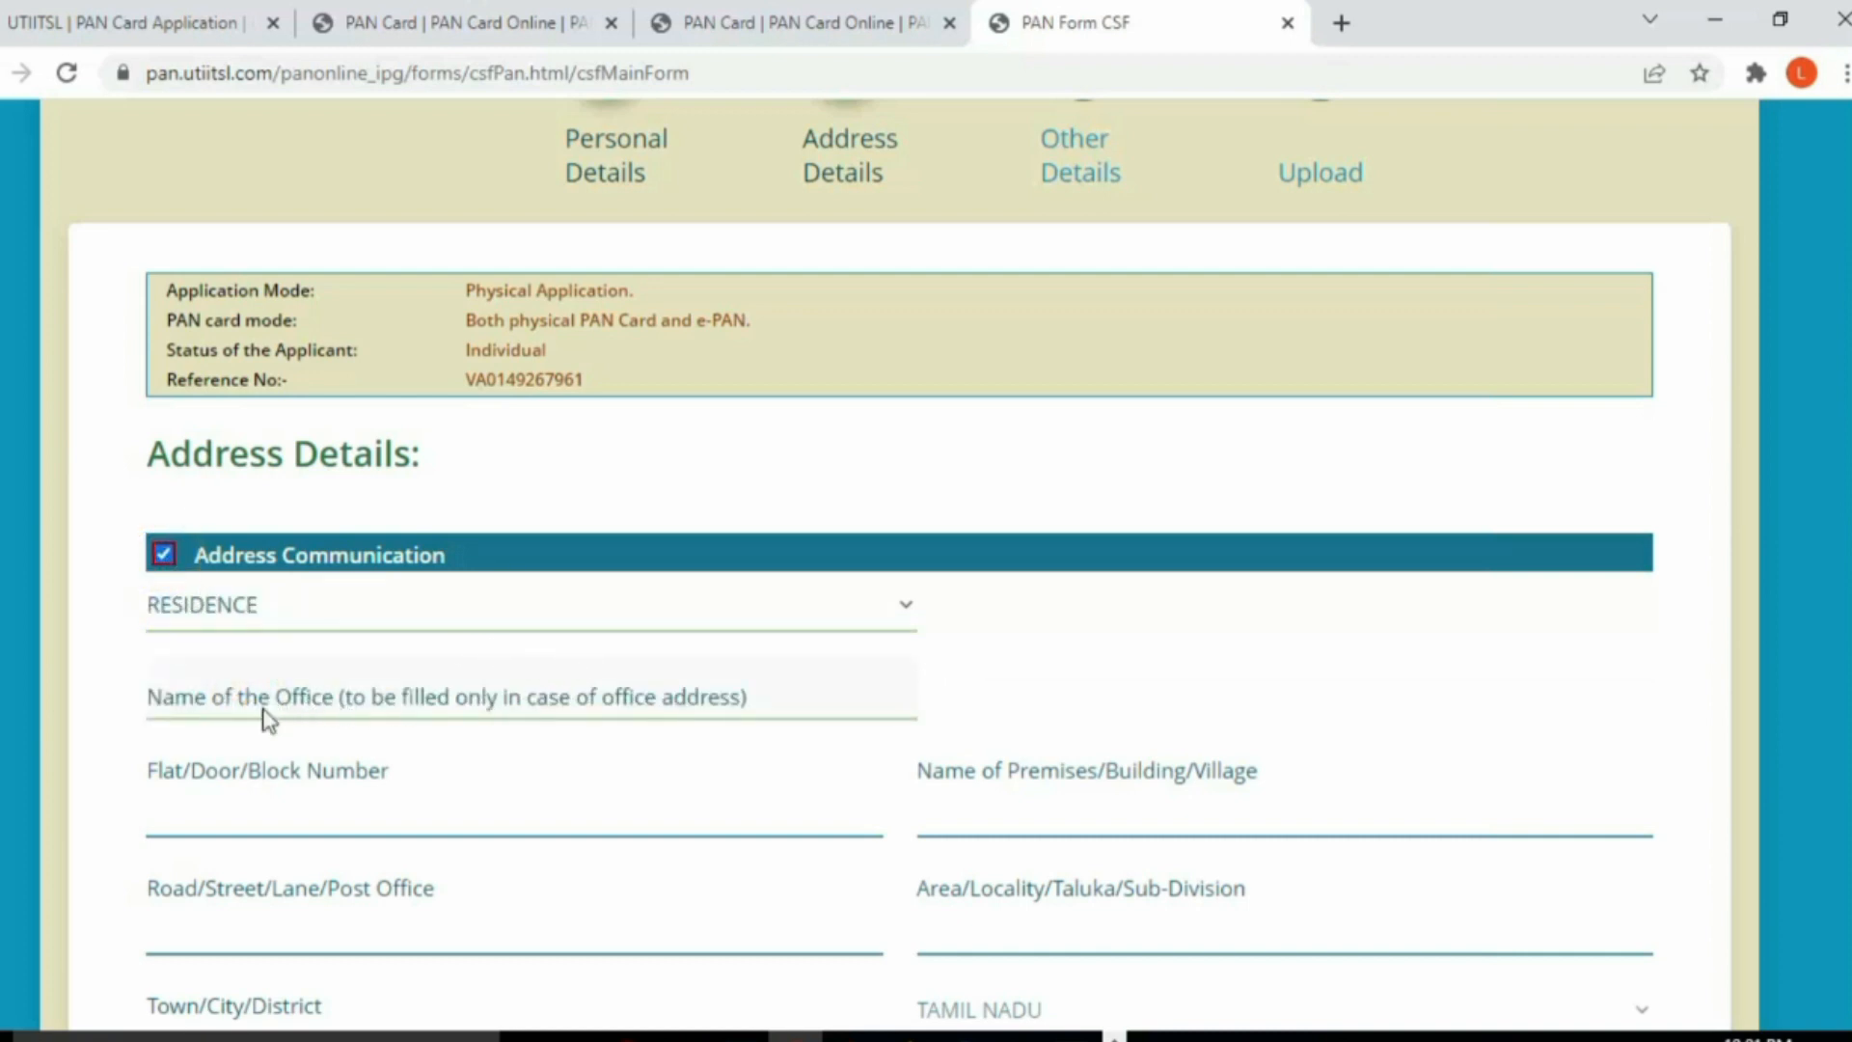
{"action": "left_click", "coordinate": [289, 808]}
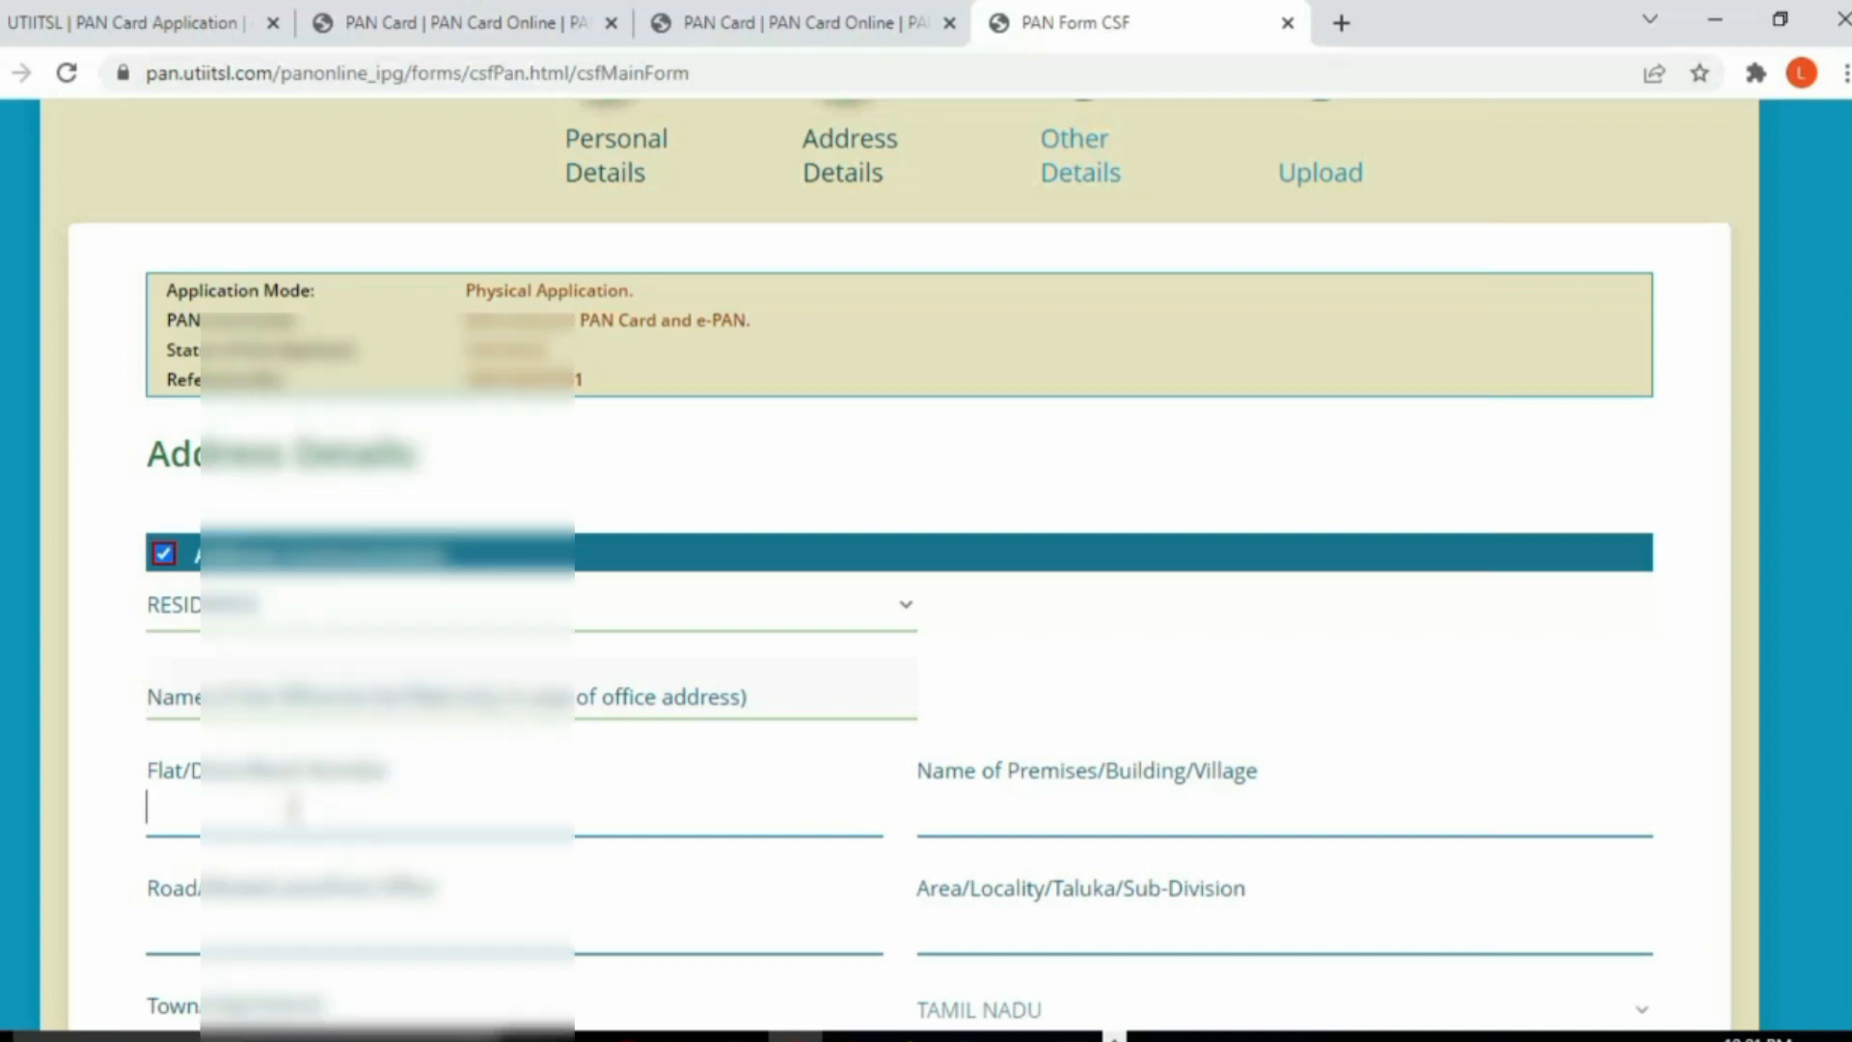
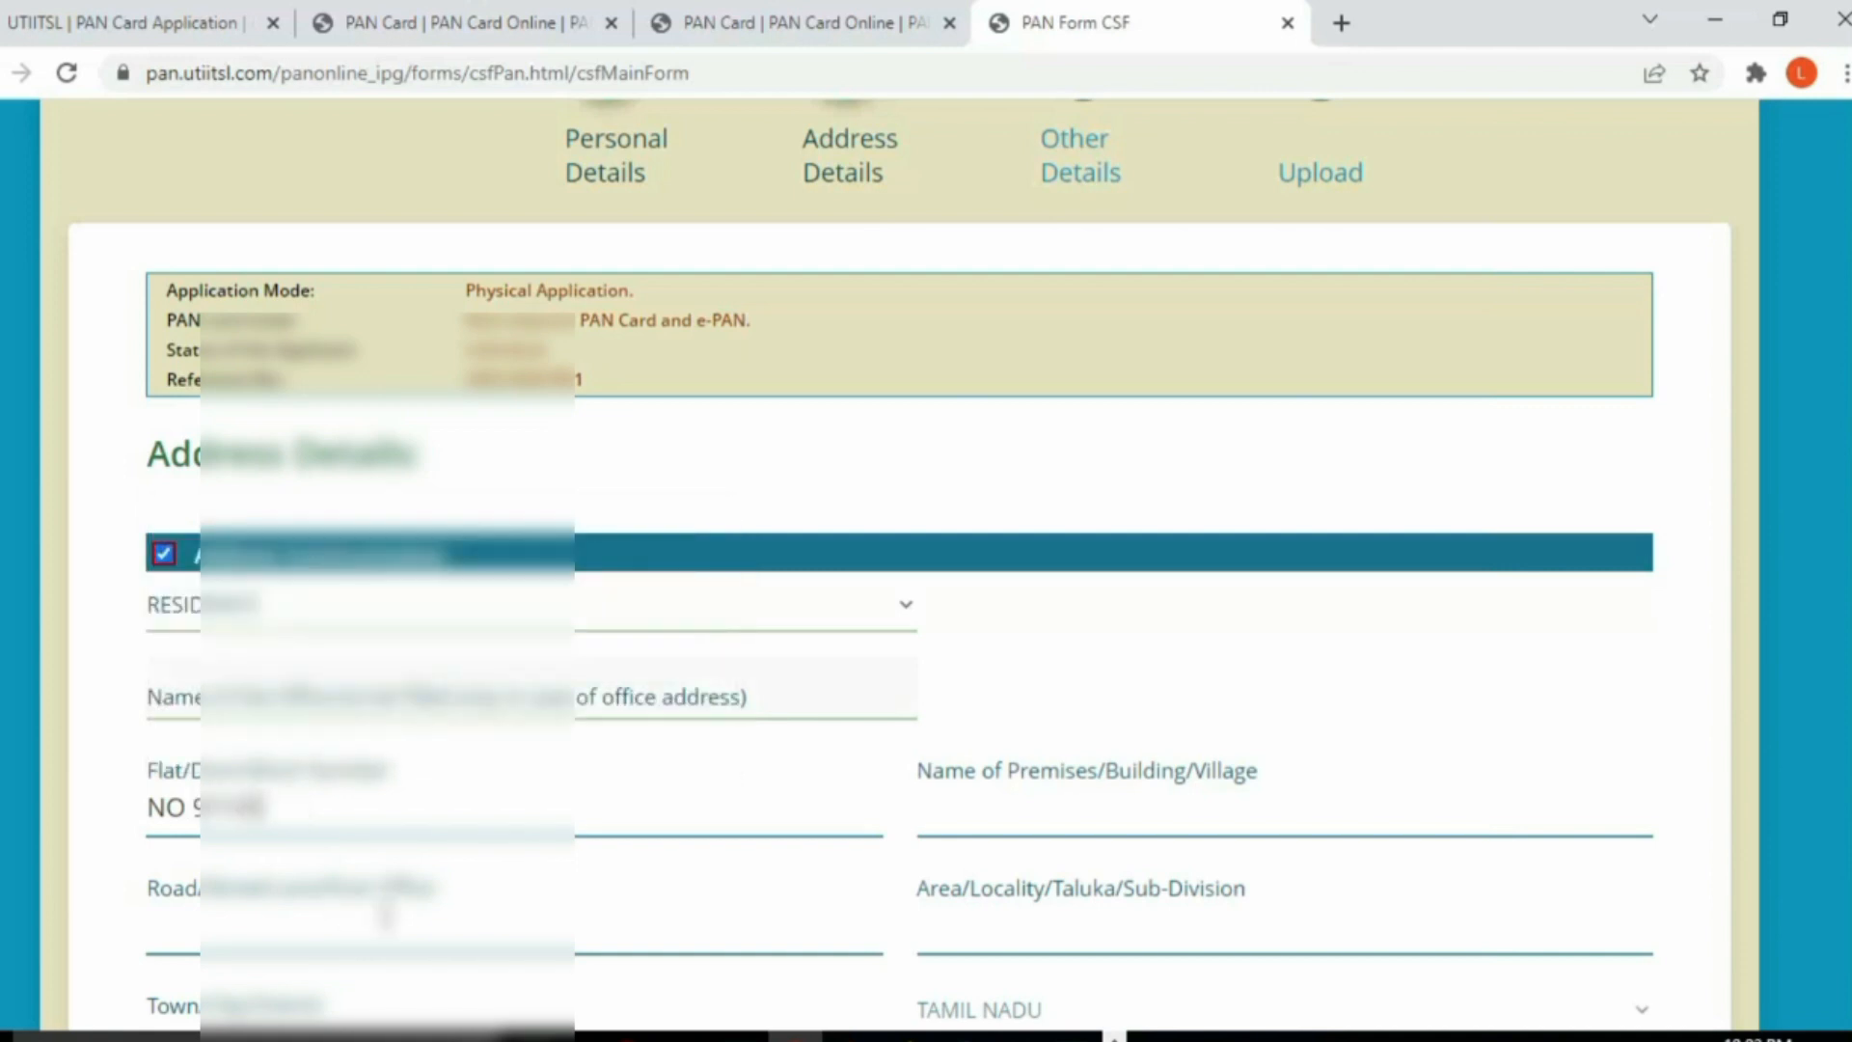
Step: Fill in the road/street and area/locality of the residence address
{"action": "left_click", "coordinate": [228, 927]}
{"action": "type", "text": "PERI"}
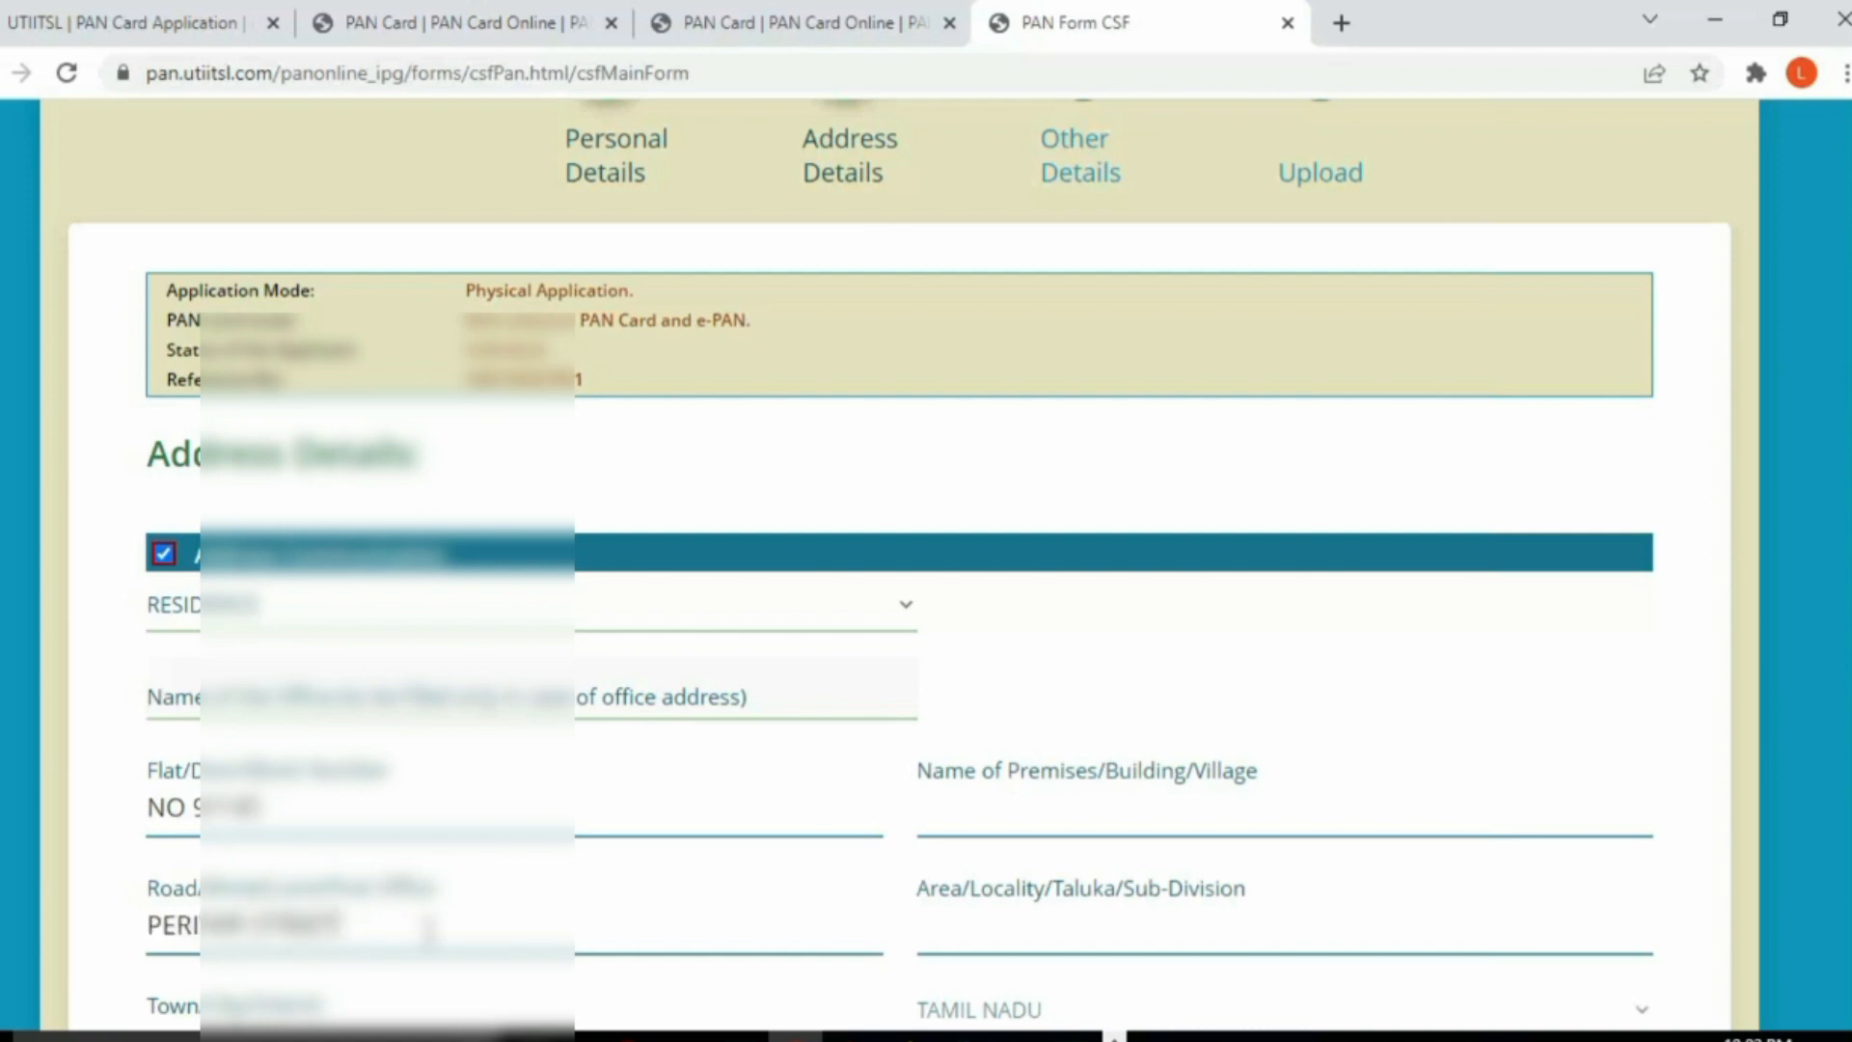
{"action": "scroll", "coordinate": [429, 931], "scroll_direction": "down", "scroll_amount": 1}
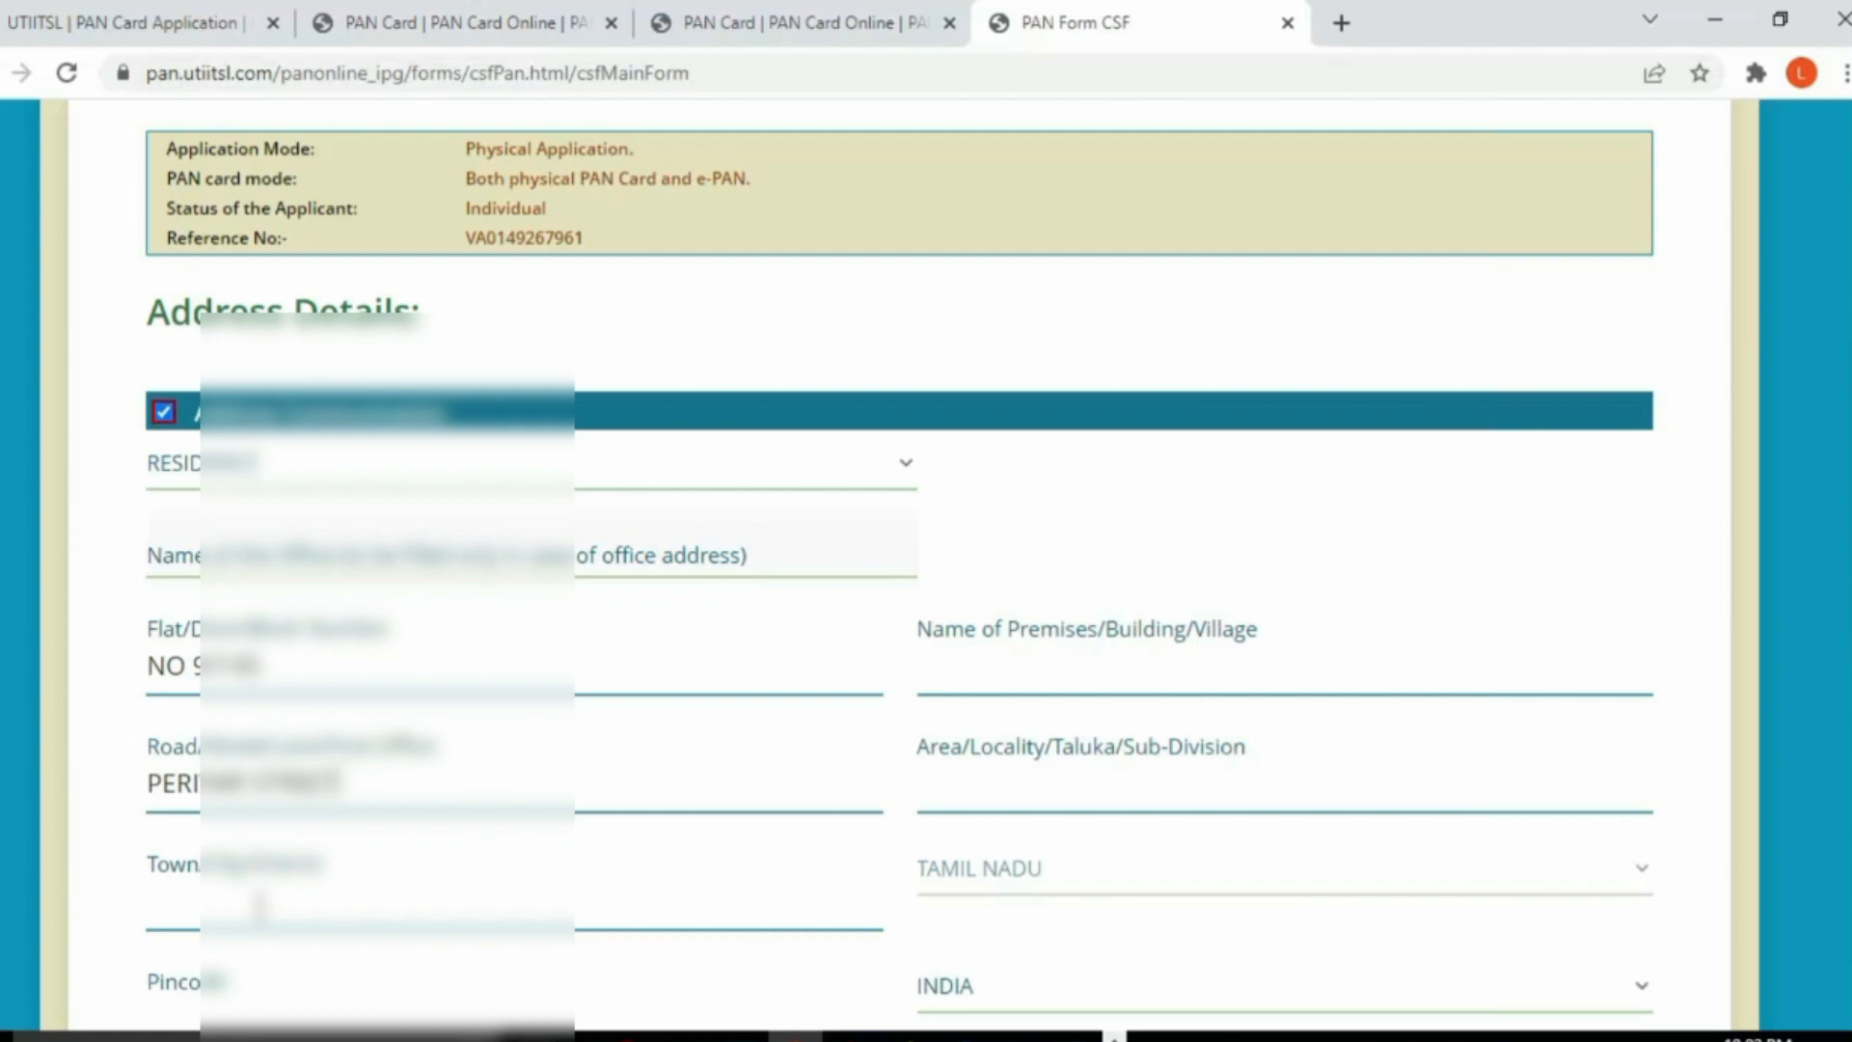
{"action": "left_click", "coordinate": [968, 789]}
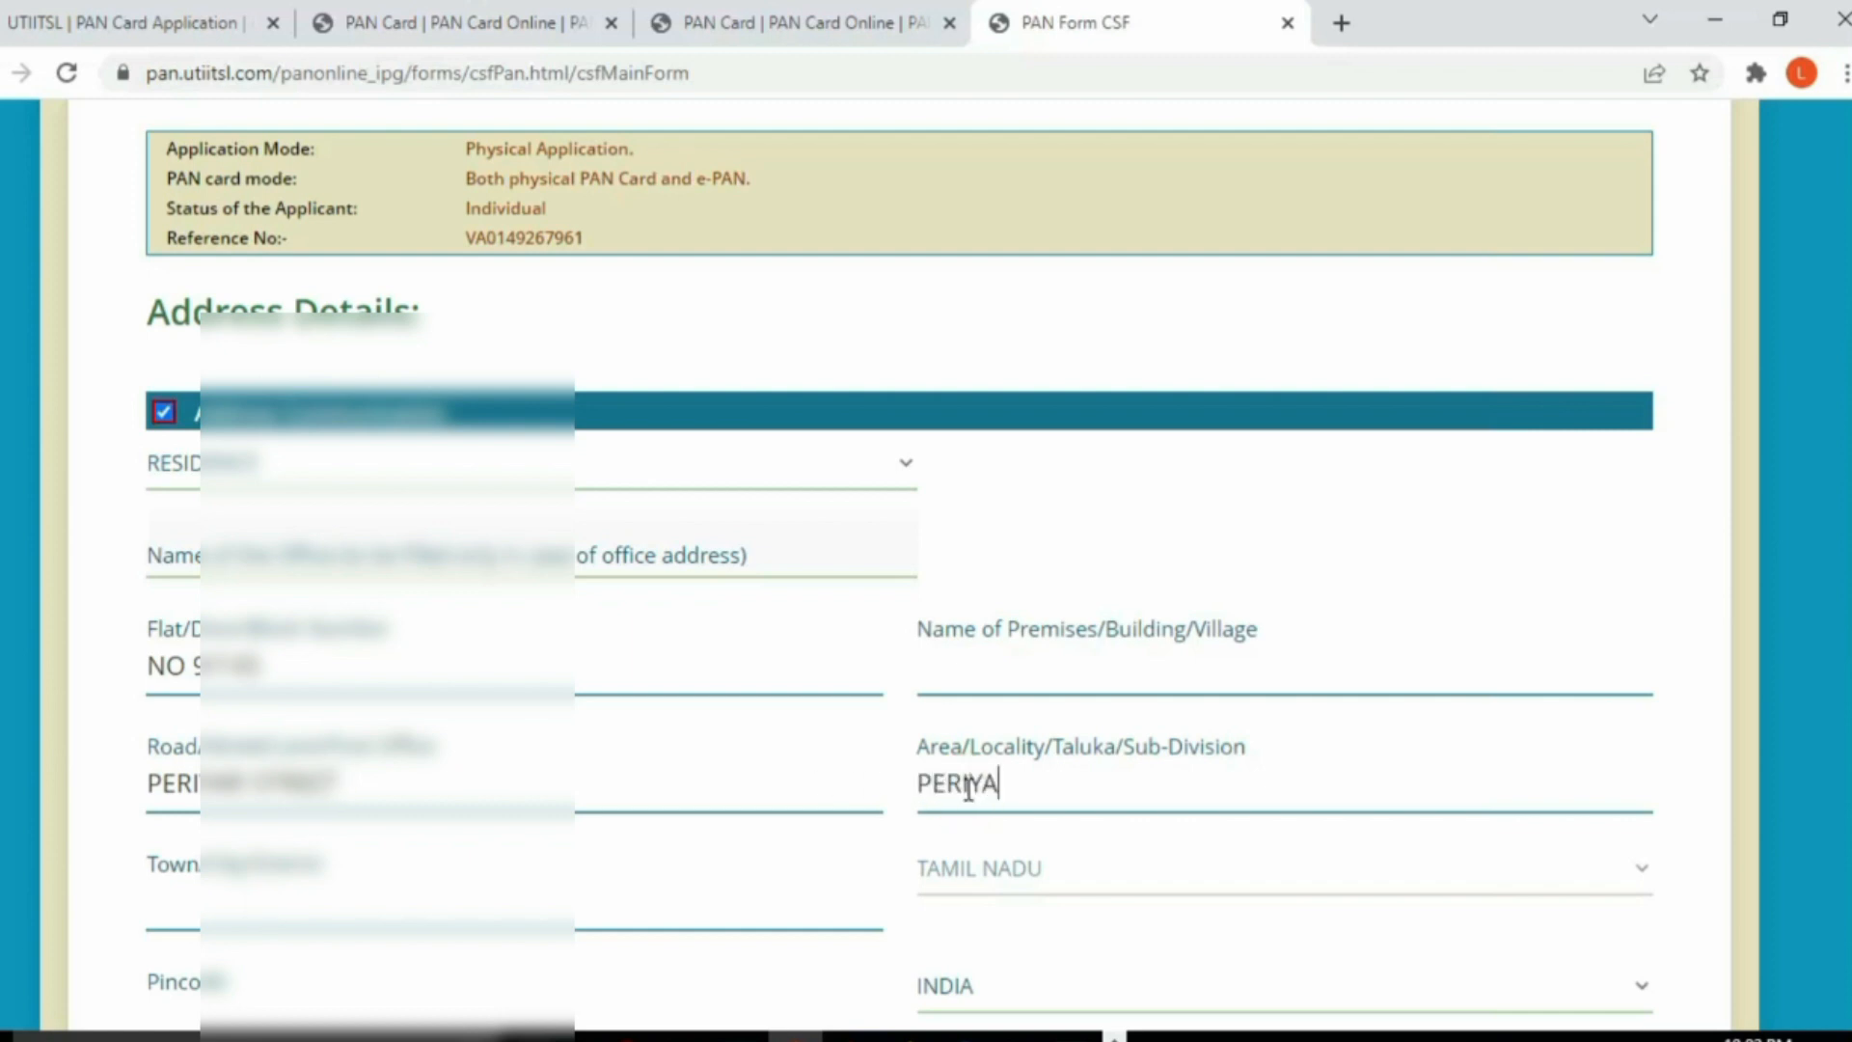
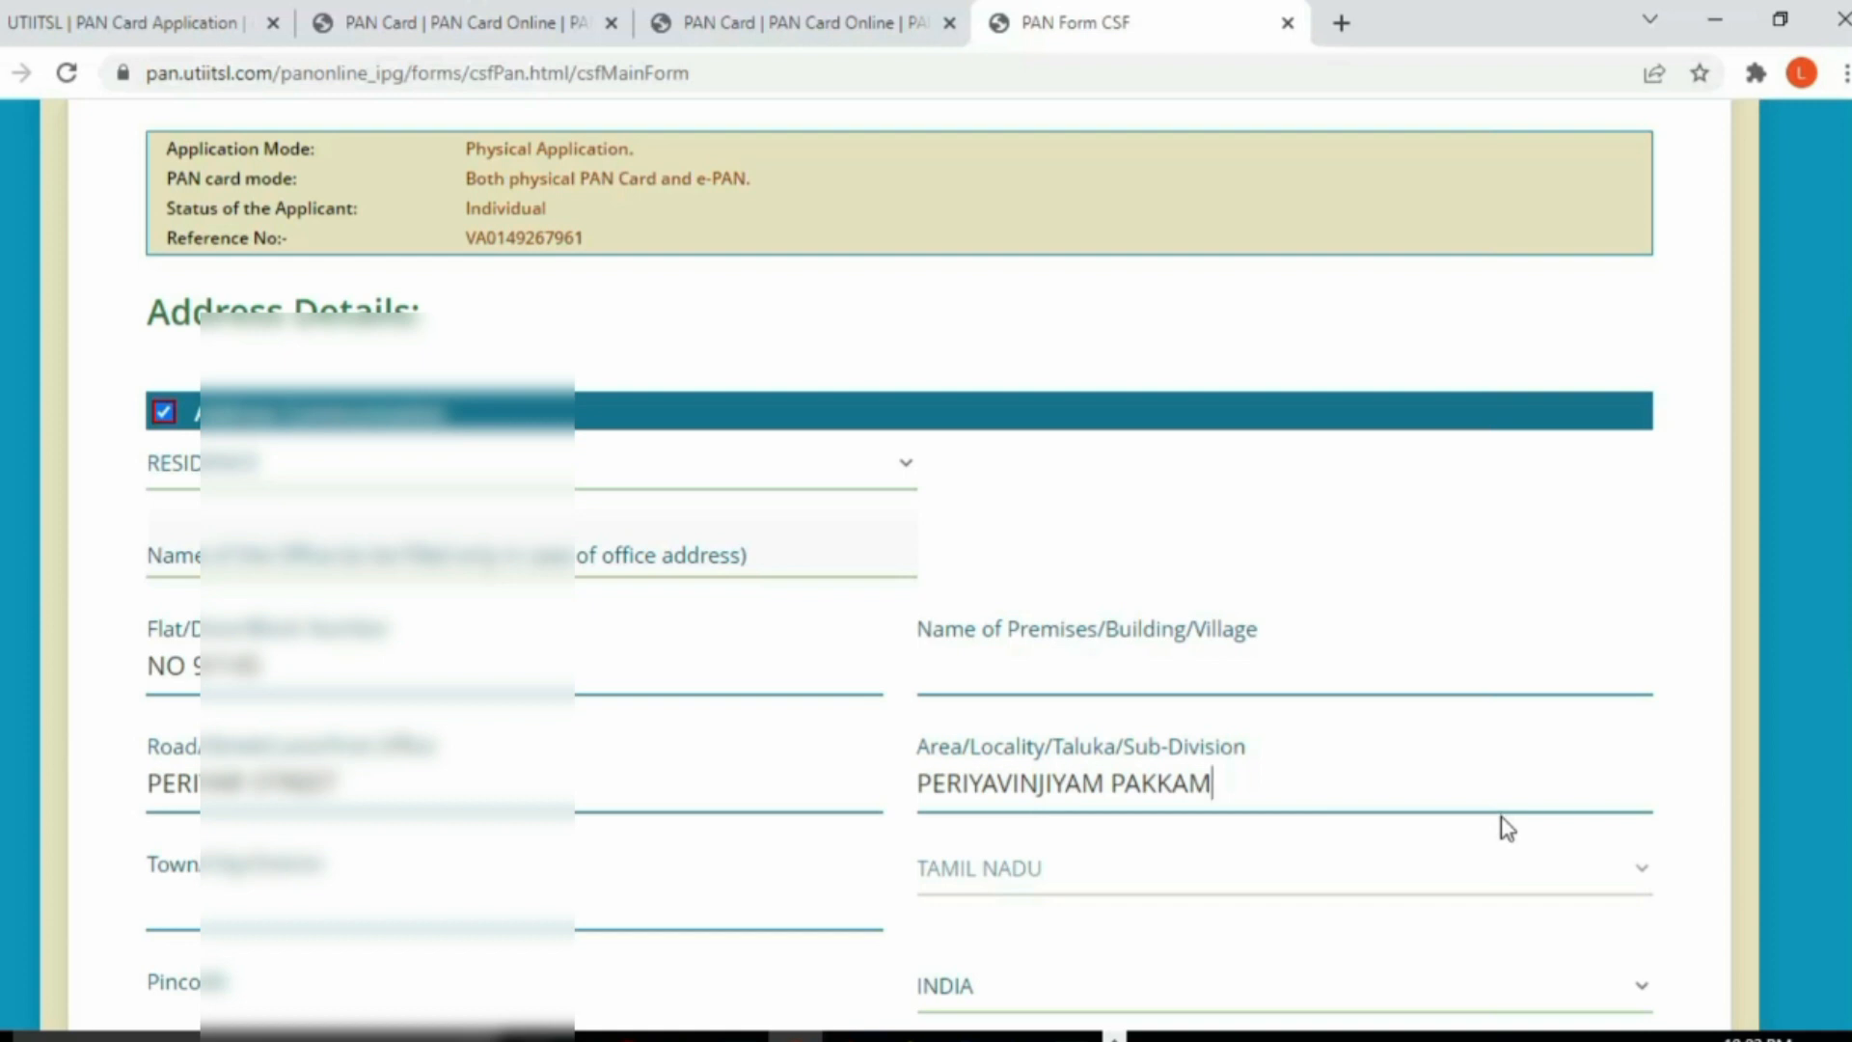
{"action": "scroll", "coordinate": [1248, 823], "scroll_direction": "down", "scroll_amount": 1}
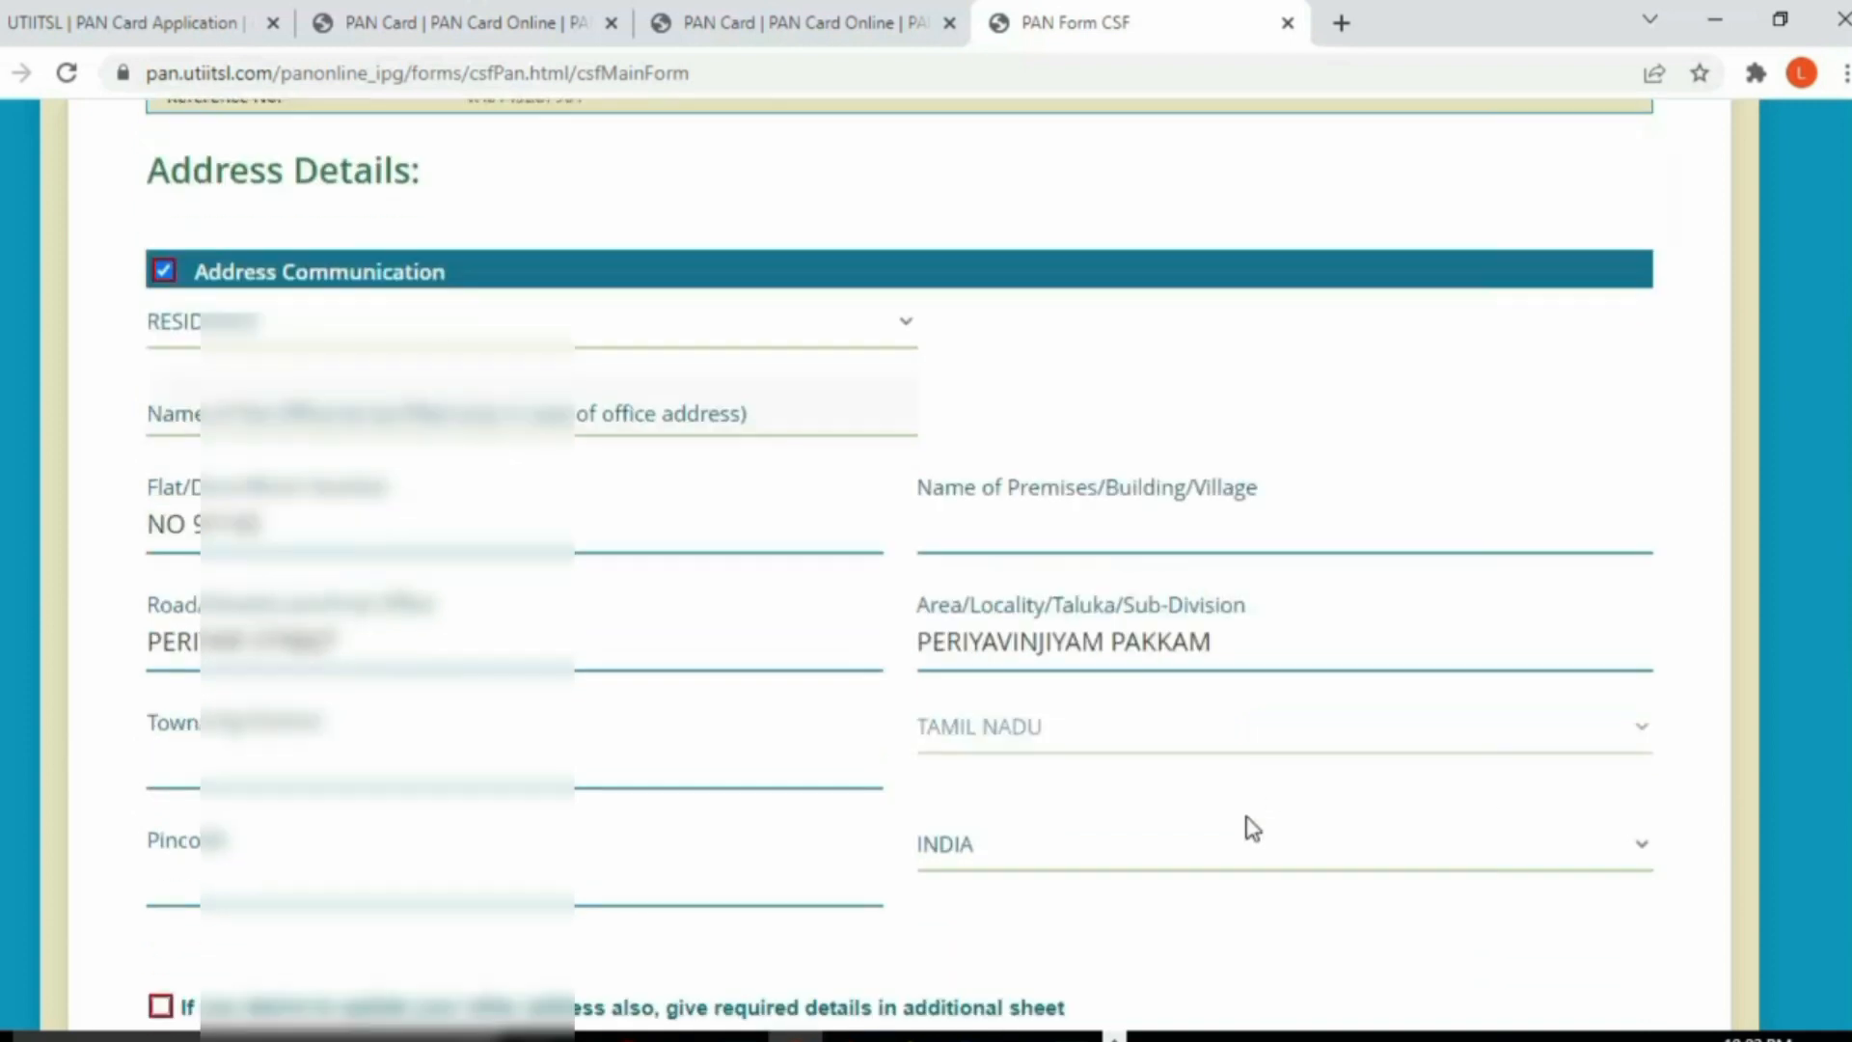
Step: Enter the address's town/city and pincode, dismissing the suggestion lists
{"action": "left_click", "coordinate": [214, 771]}
{"action": "type", "text": "K"}
{"action": "key", "text": "BackSpace"}
{"action": "type", "text": "CHENGALPATTU"}
{"action": "scroll", "coordinate": [217, 769], "scroll_direction": "down", "scroll_amount": 1}
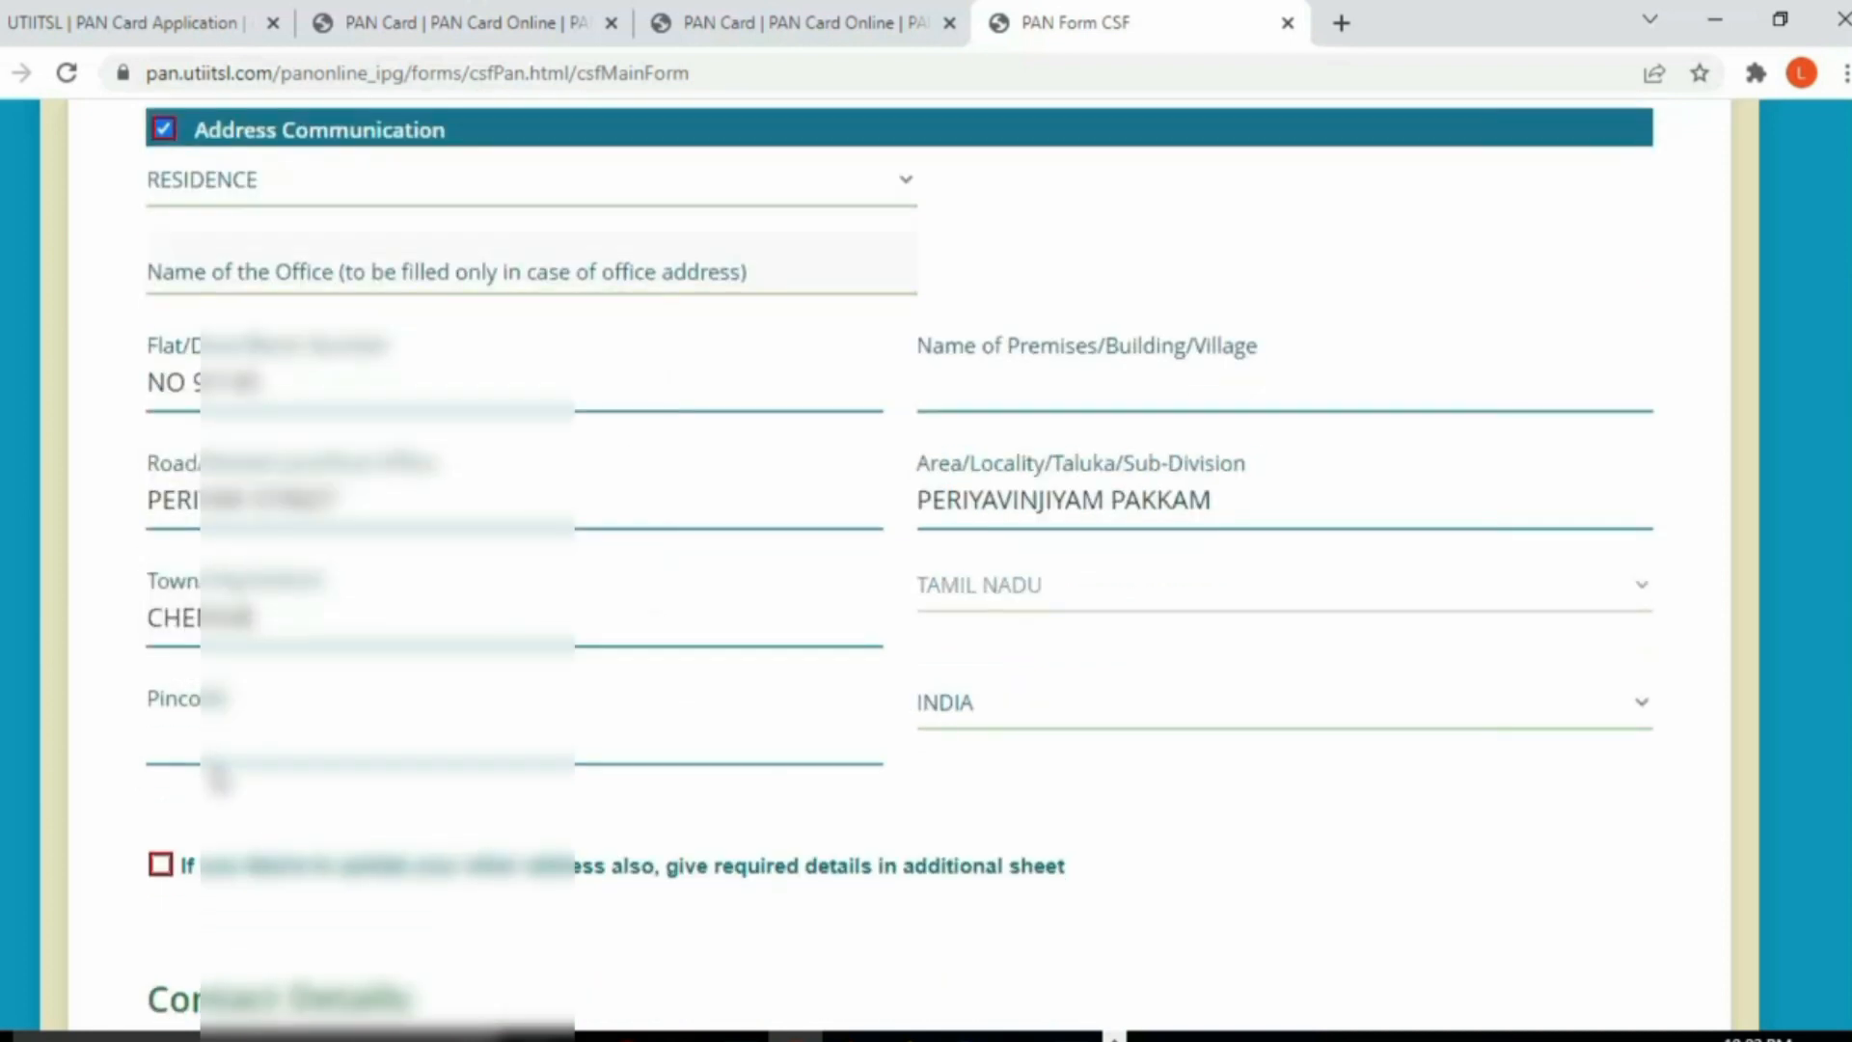
{"action": "left_click", "coordinate": [1213, 776]}
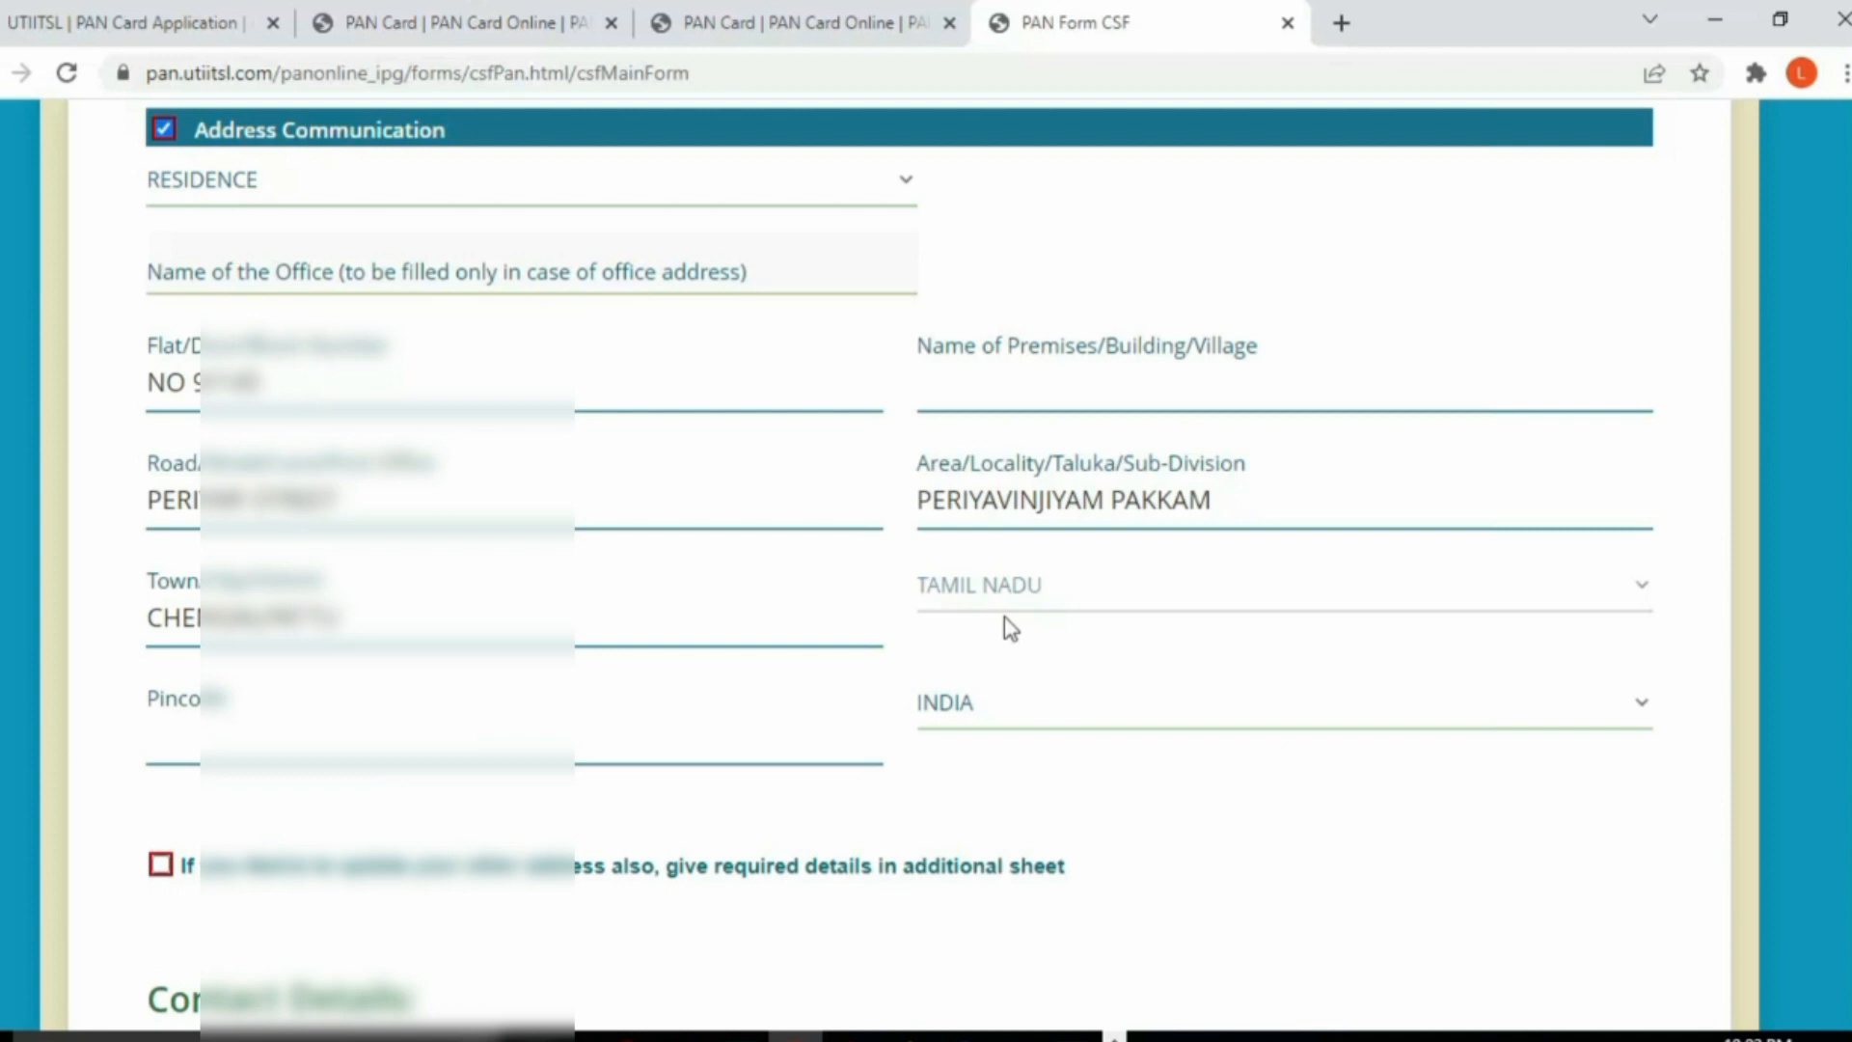
{"action": "left_click", "coordinate": [248, 733]}
{"action": "type", "text": "603202"}
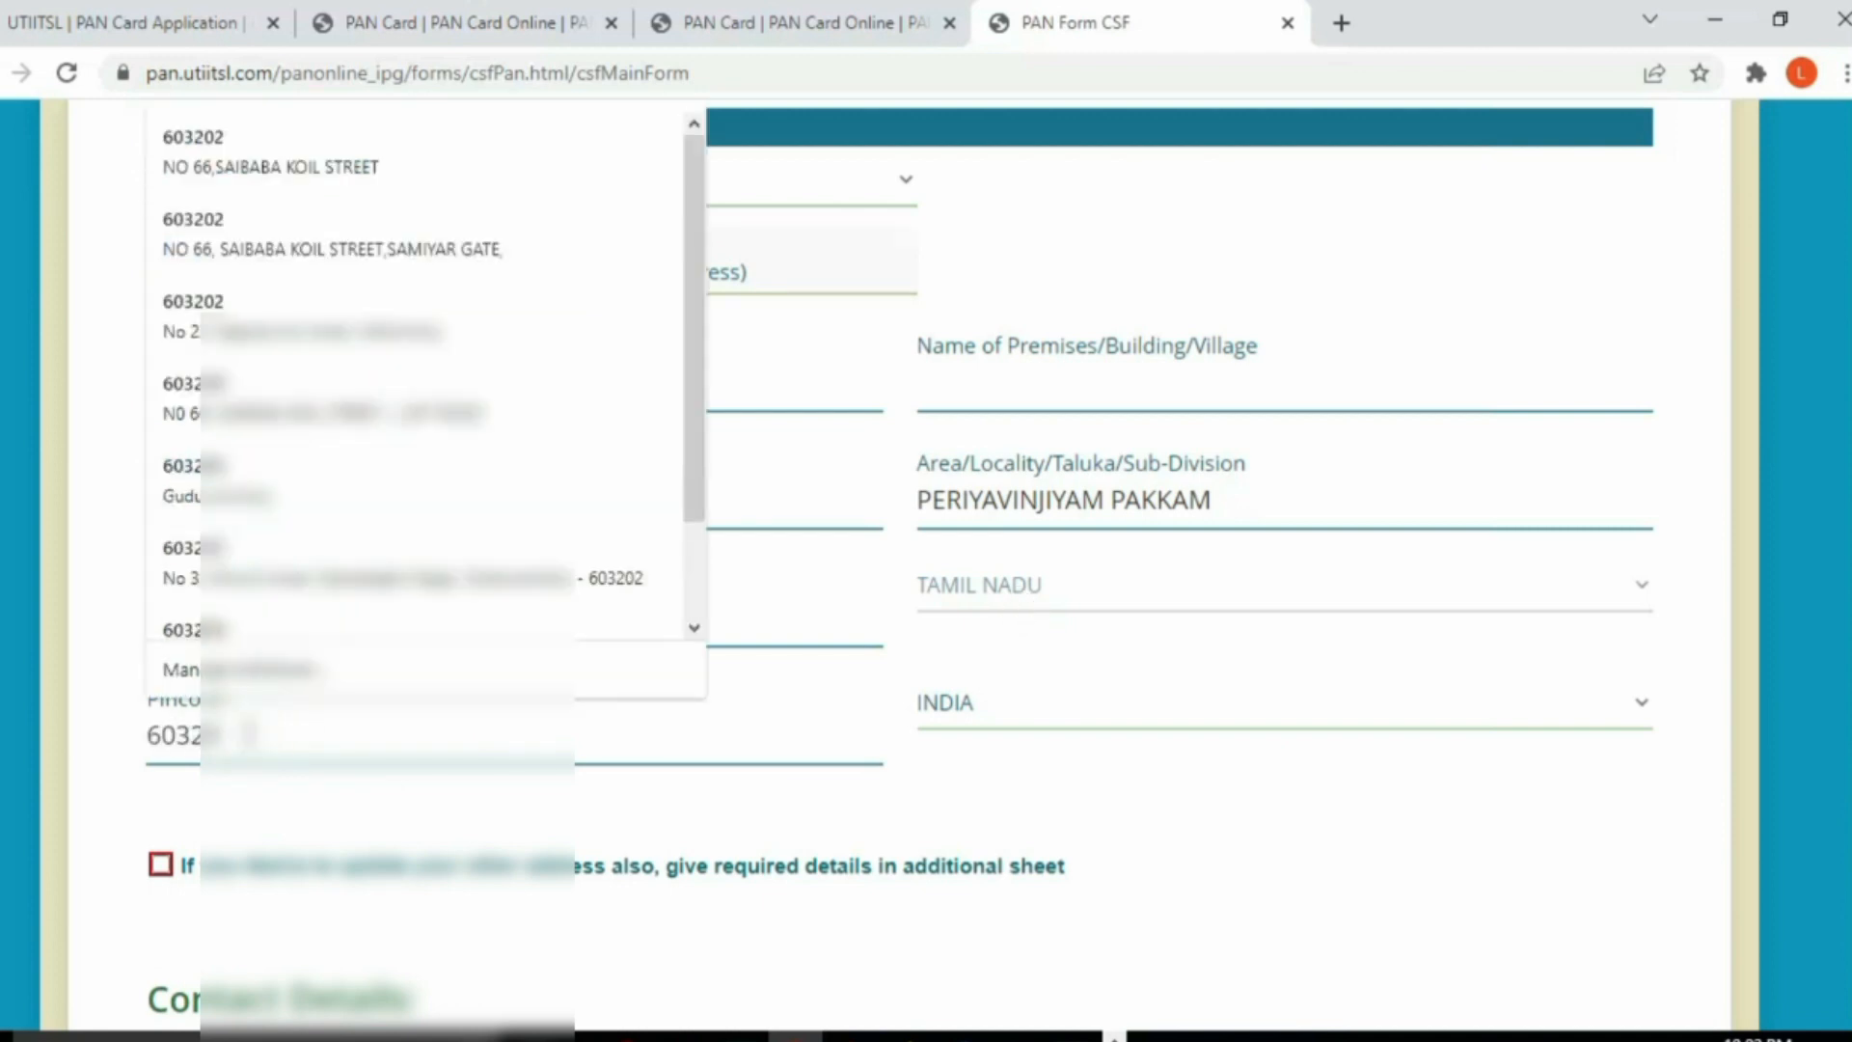
{"action": "left_click", "coordinate": [1466, 808]}
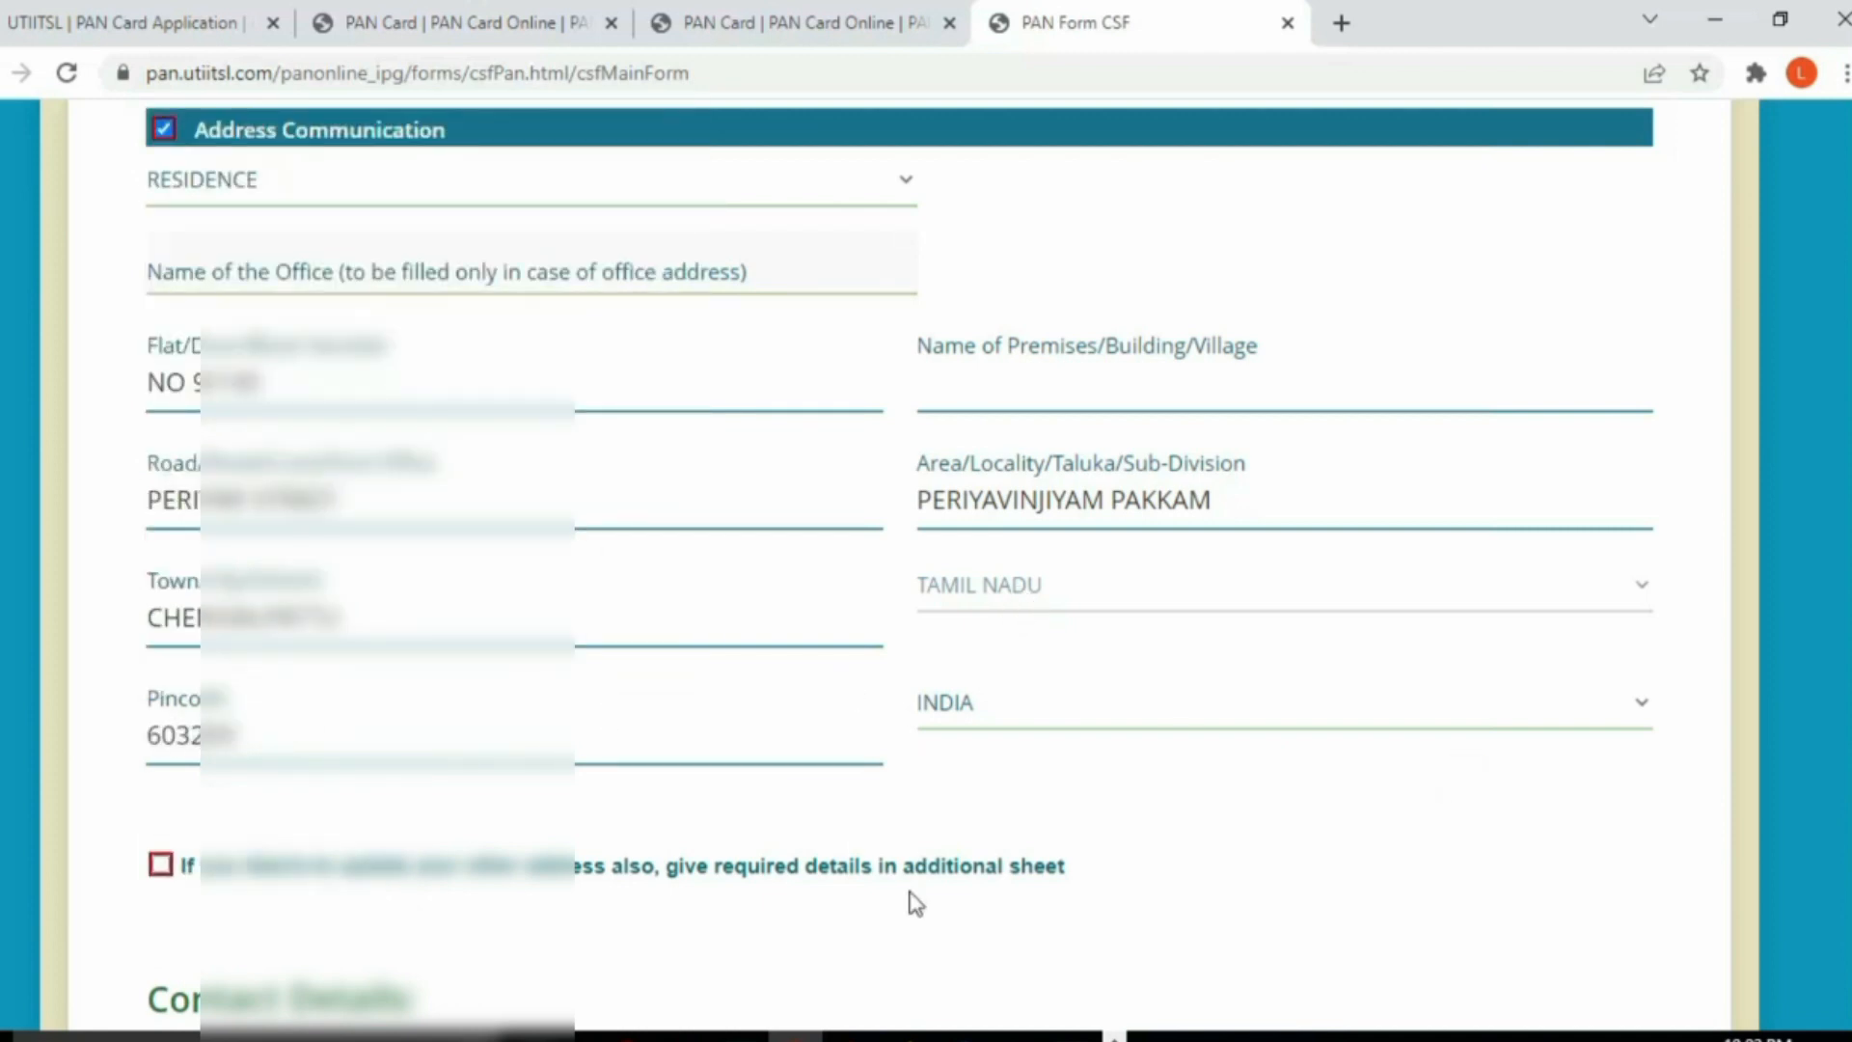
{"action": "scroll", "coordinate": [574, 827], "scroll_direction": "down", "scroll_amount": 3}
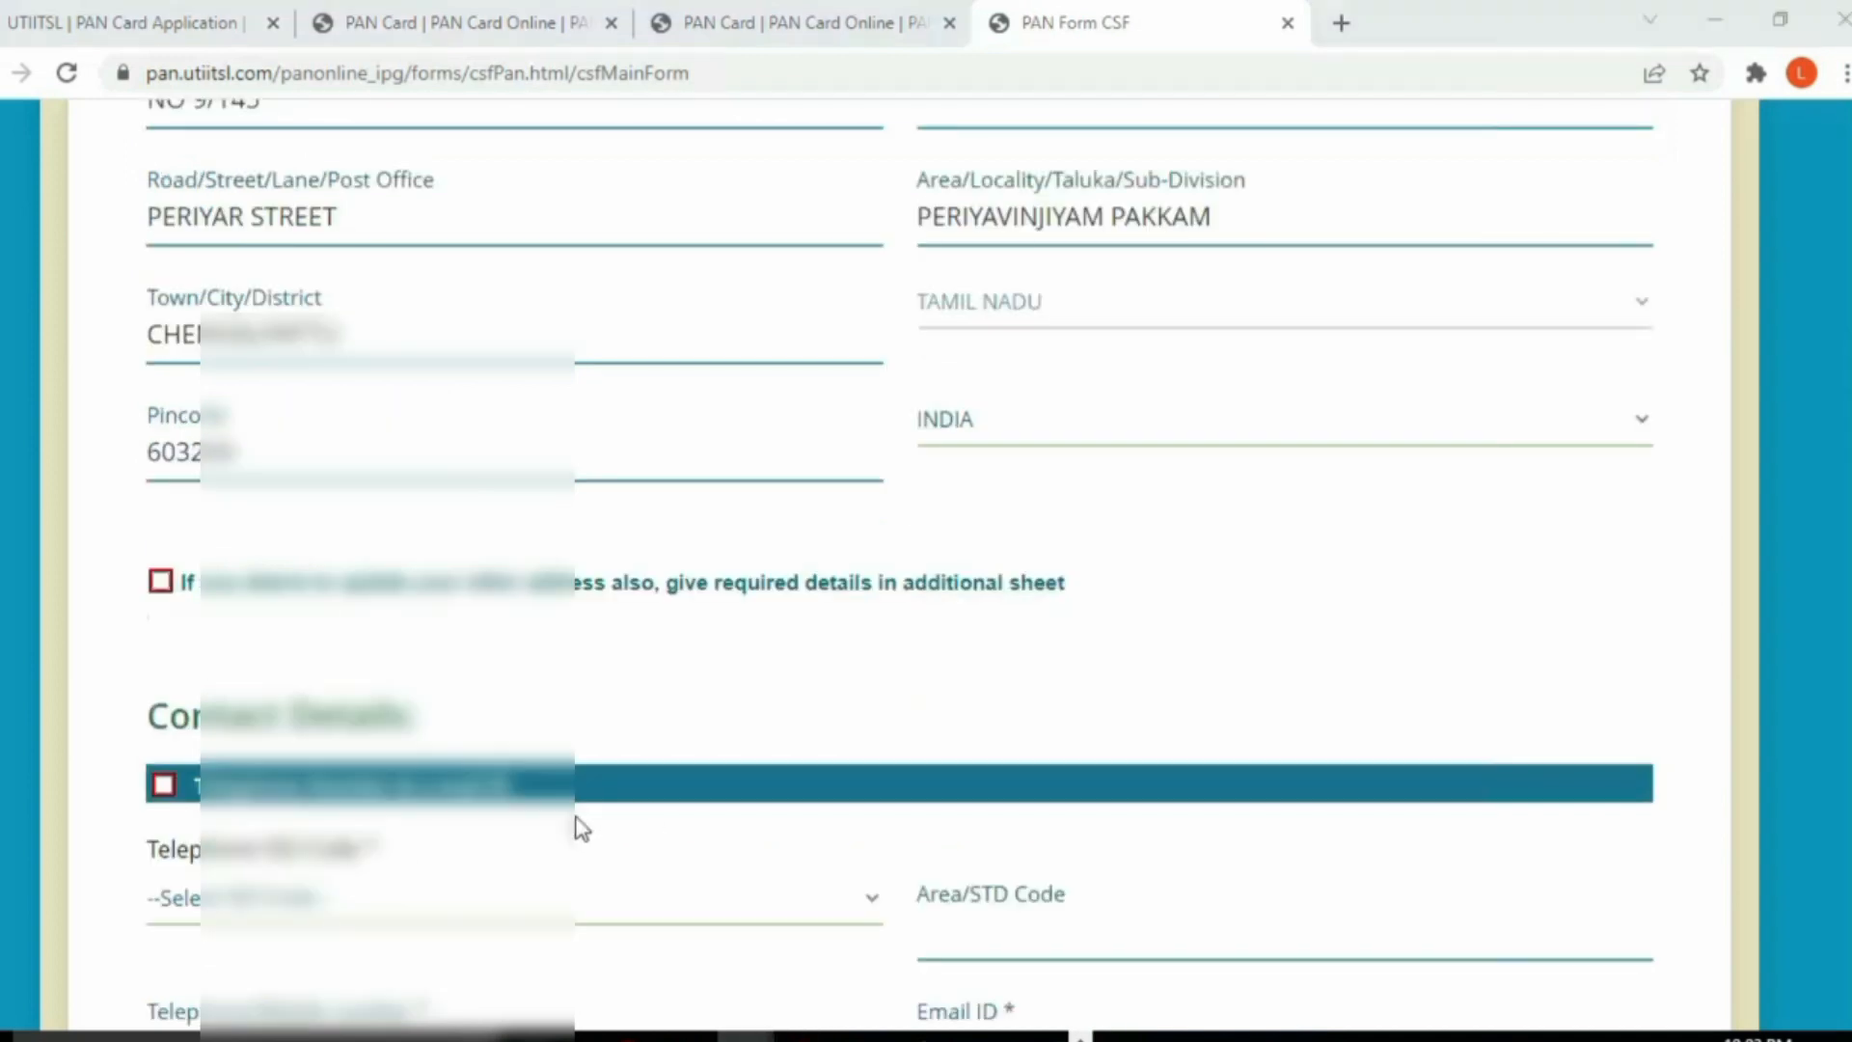
Step: Set the telephone ISD code to INDIA
{"action": "scroll", "coordinate": [165, 649], "scroll_direction": "up", "scroll_amount": 7}
{"action": "scroll", "coordinate": [467, 769], "scroll_direction": "down", "scroll_amount": 4}
{"action": "scroll", "coordinate": [467, 769], "scroll_direction": "down", "scroll_amount": 5}
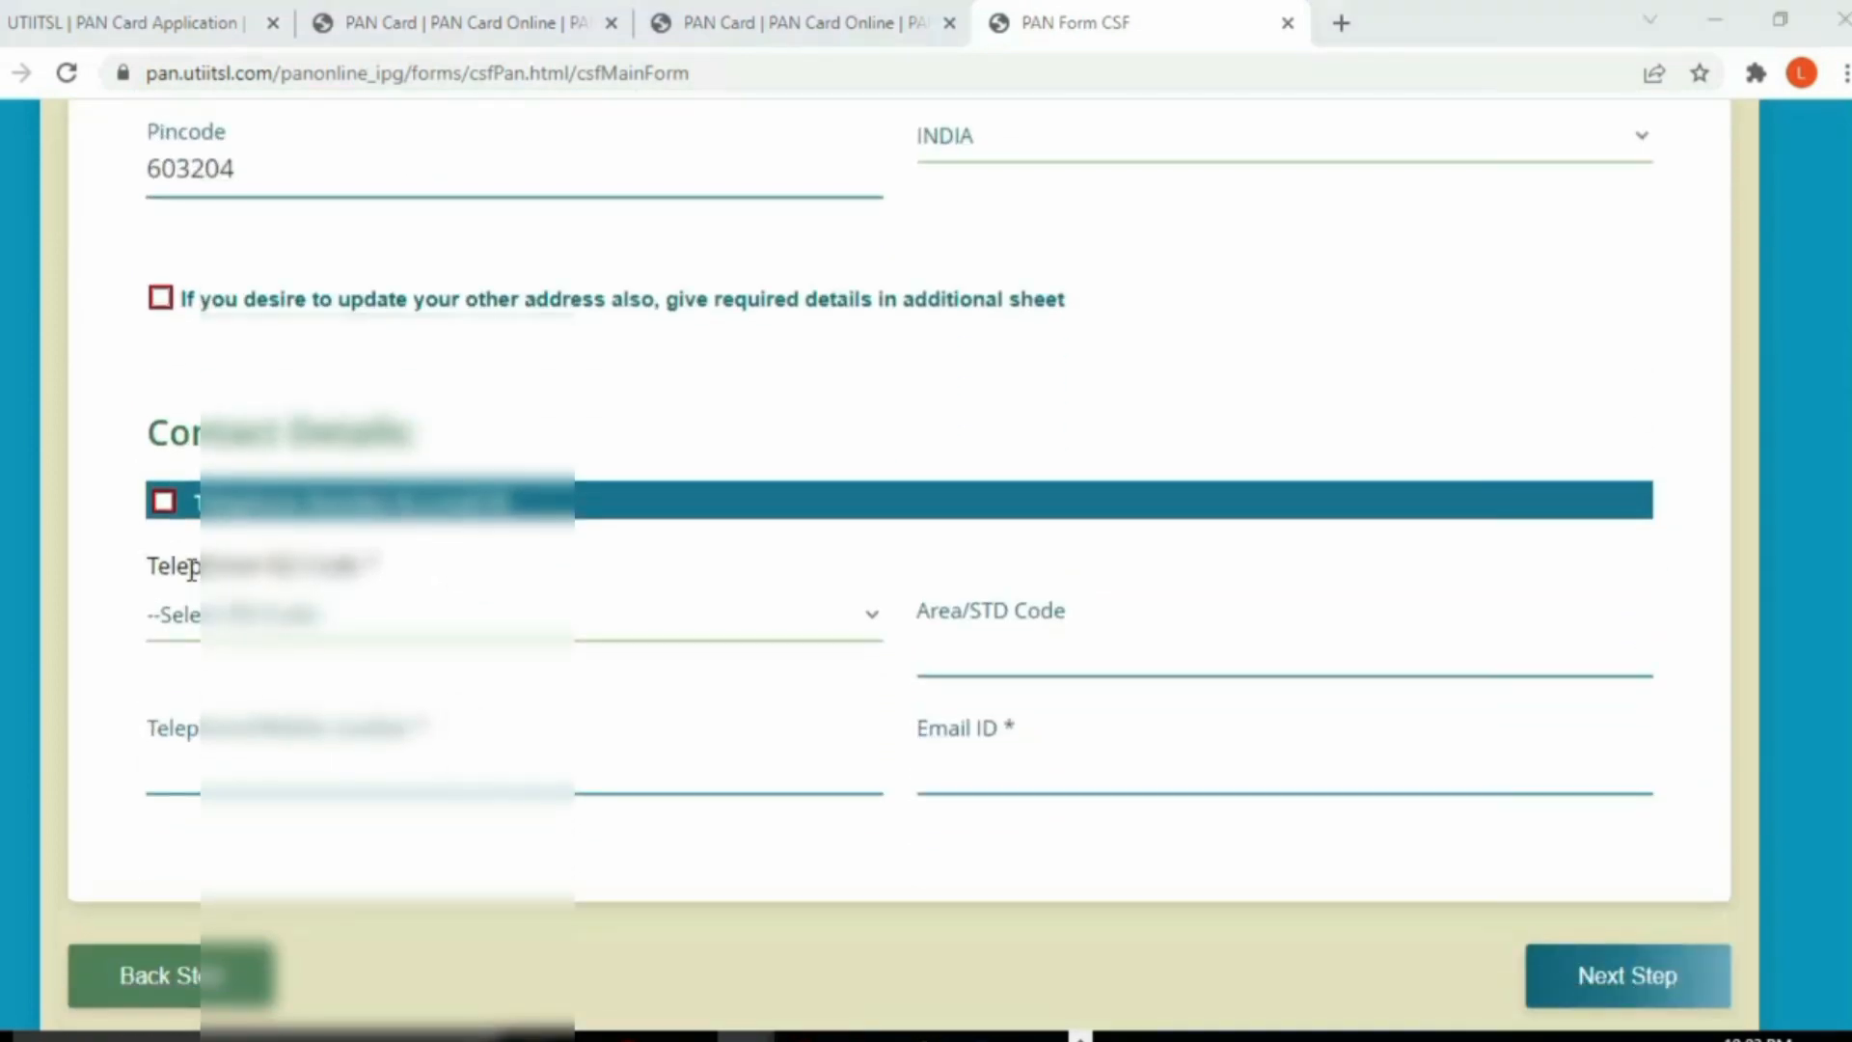
{"action": "left_click", "coordinate": [268, 614]}
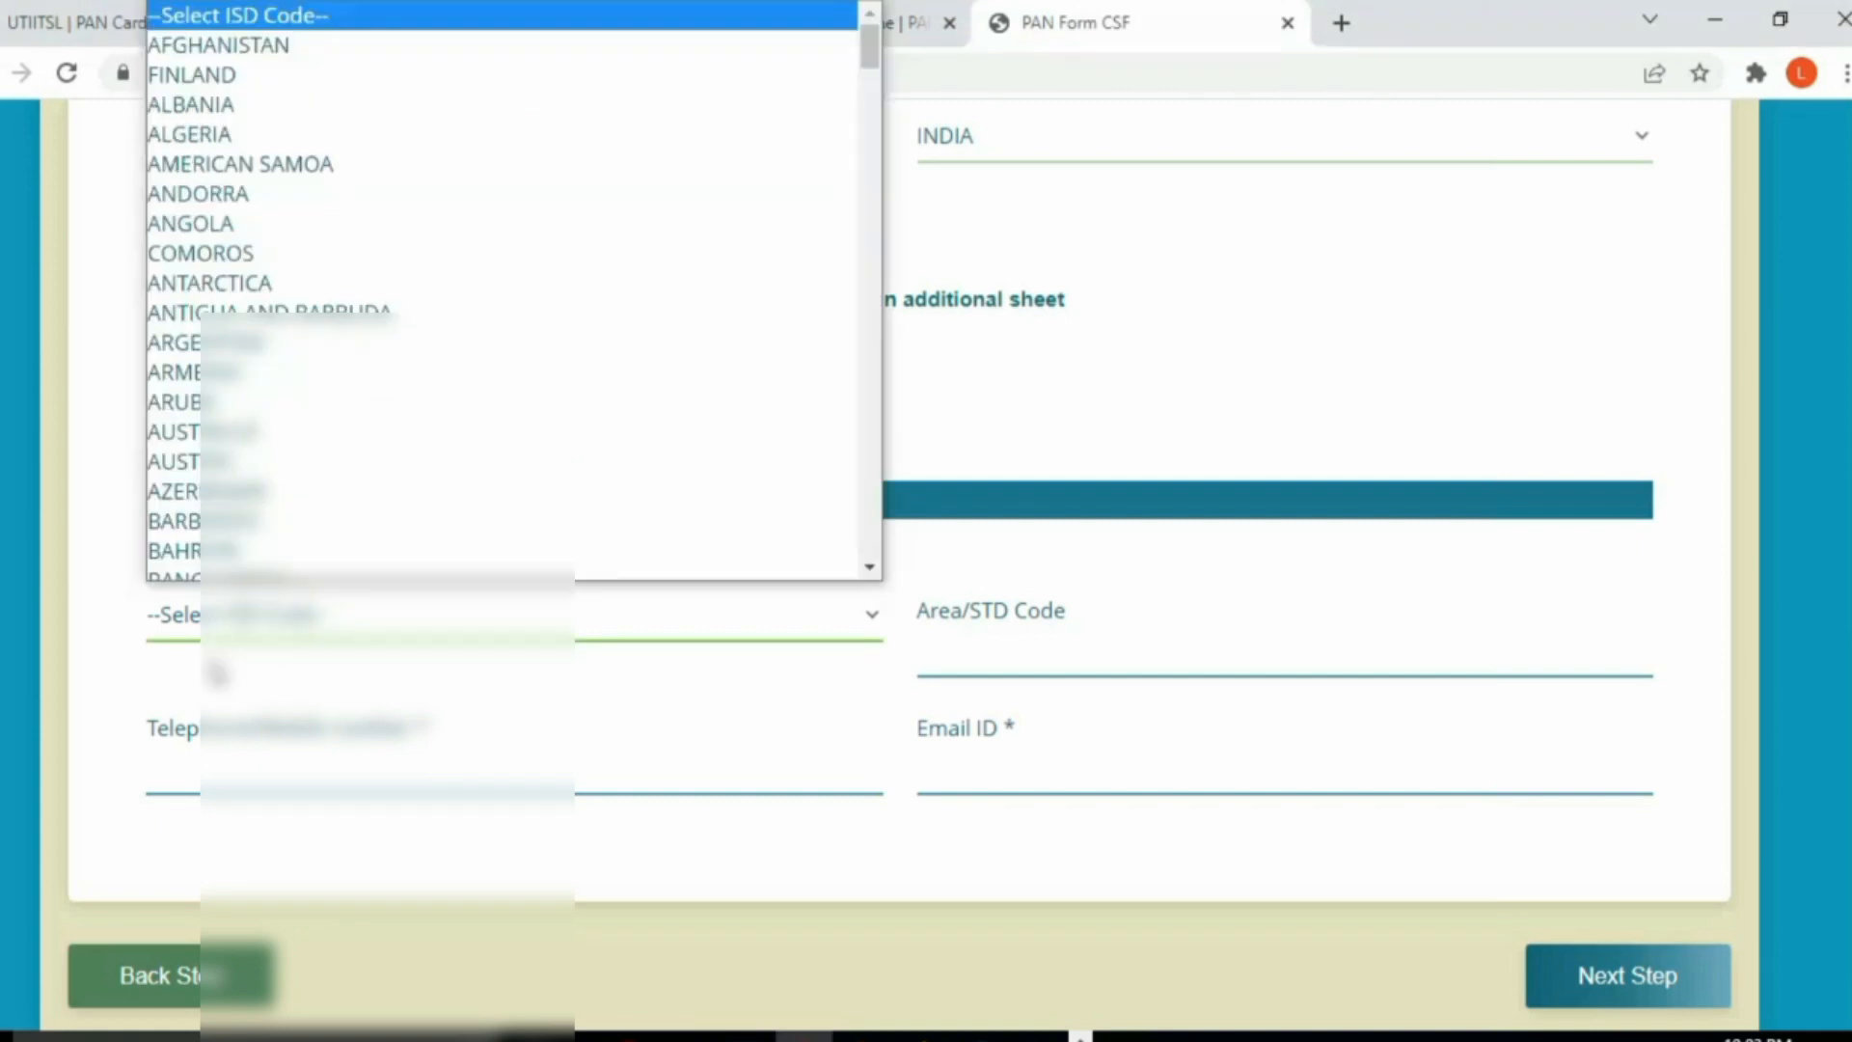
{"action": "scroll", "coordinate": [386, 356], "scroll_direction": "down", "scroll_amount": 1}
{"action": "type", "text": "in"}
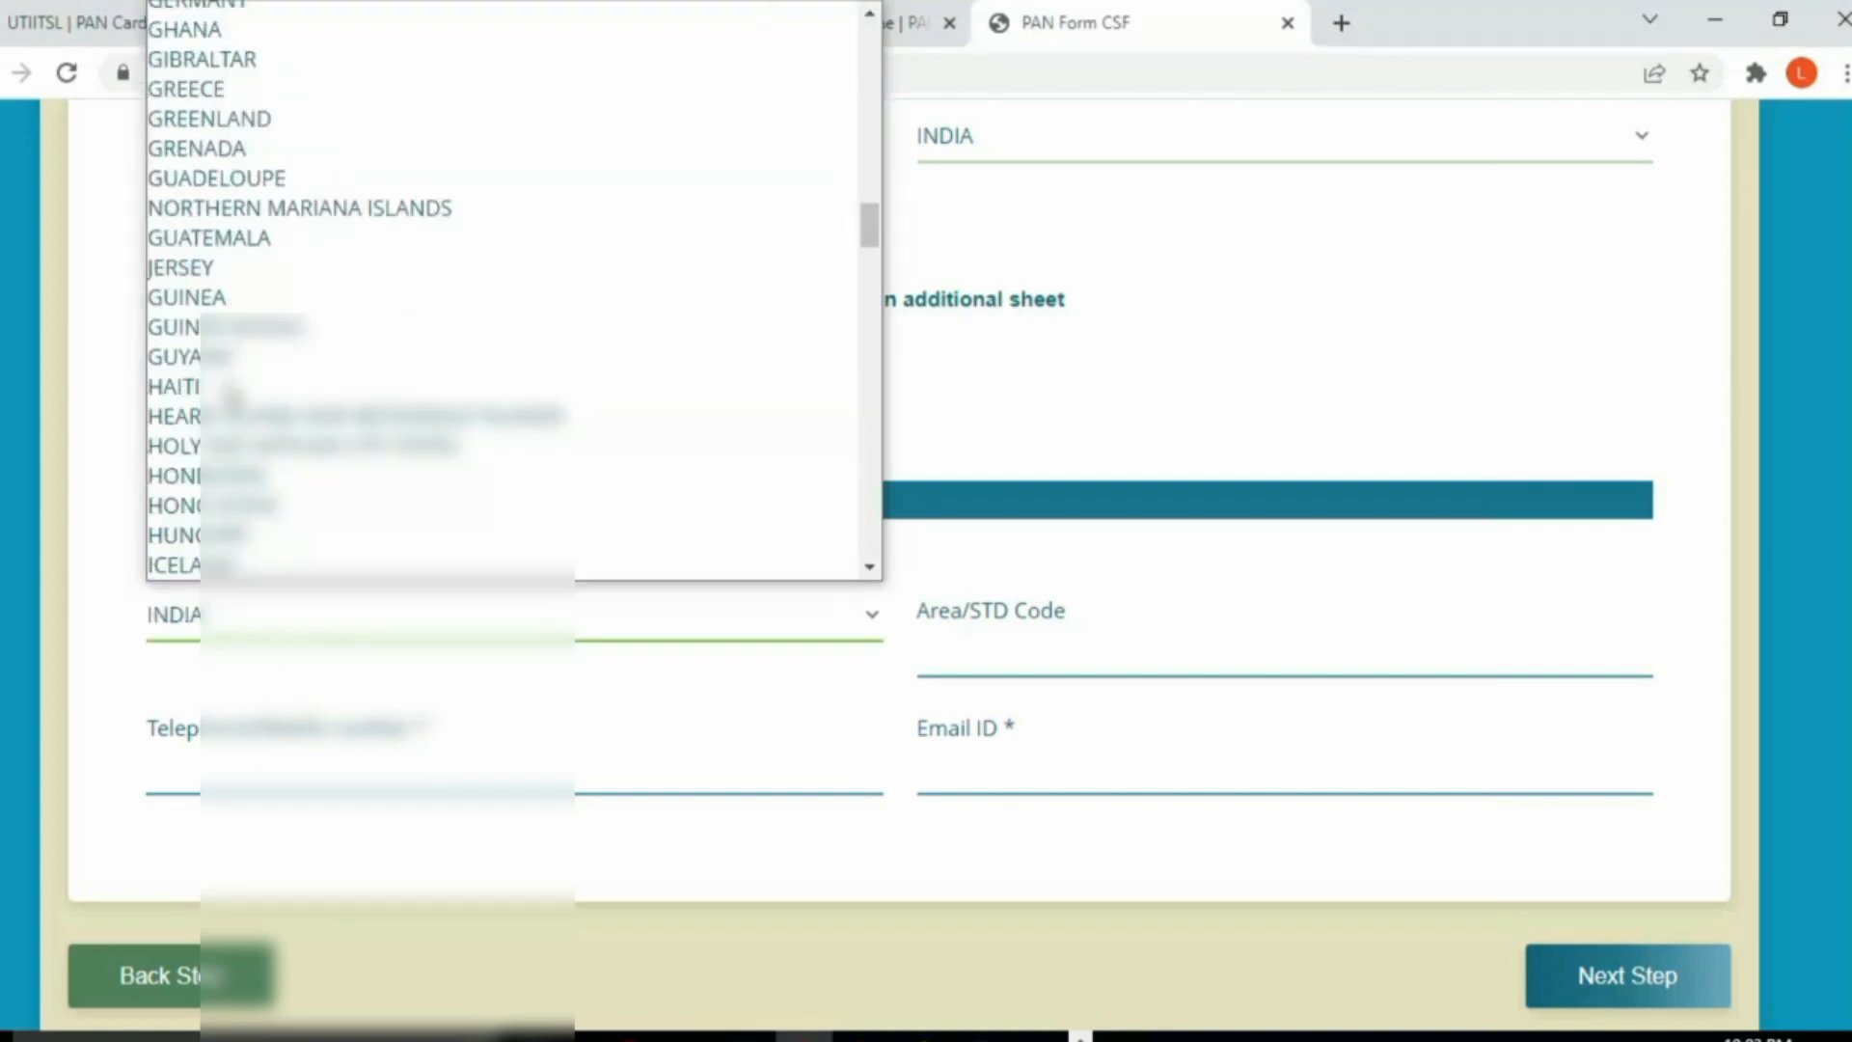
{"action": "scroll", "coordinate": [201, 545], "scroll_direction": "down", "scroll_amount": 1}
{"action": "left_click", "coordinate": [201, 560]}
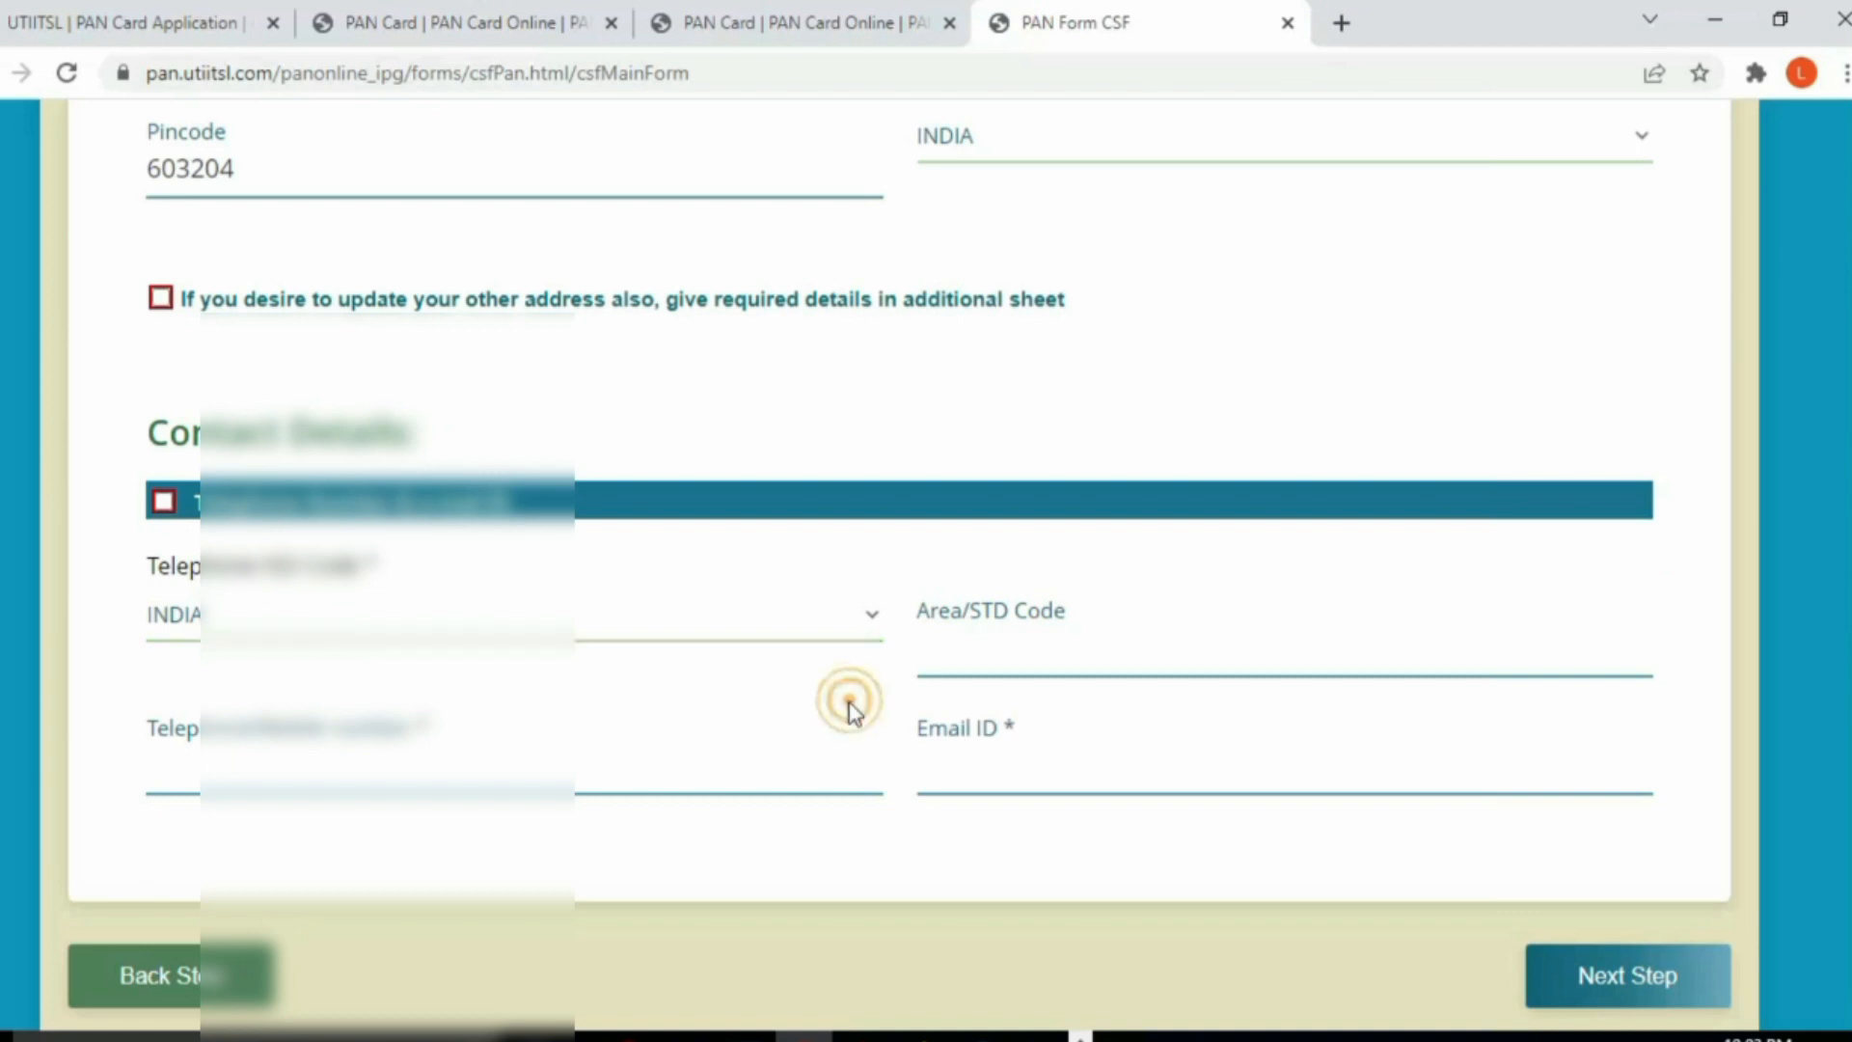
{"action": "left_click", "coordinate": [971, 661]}
{"action": "left_click", "coordinate": [879, 786]}
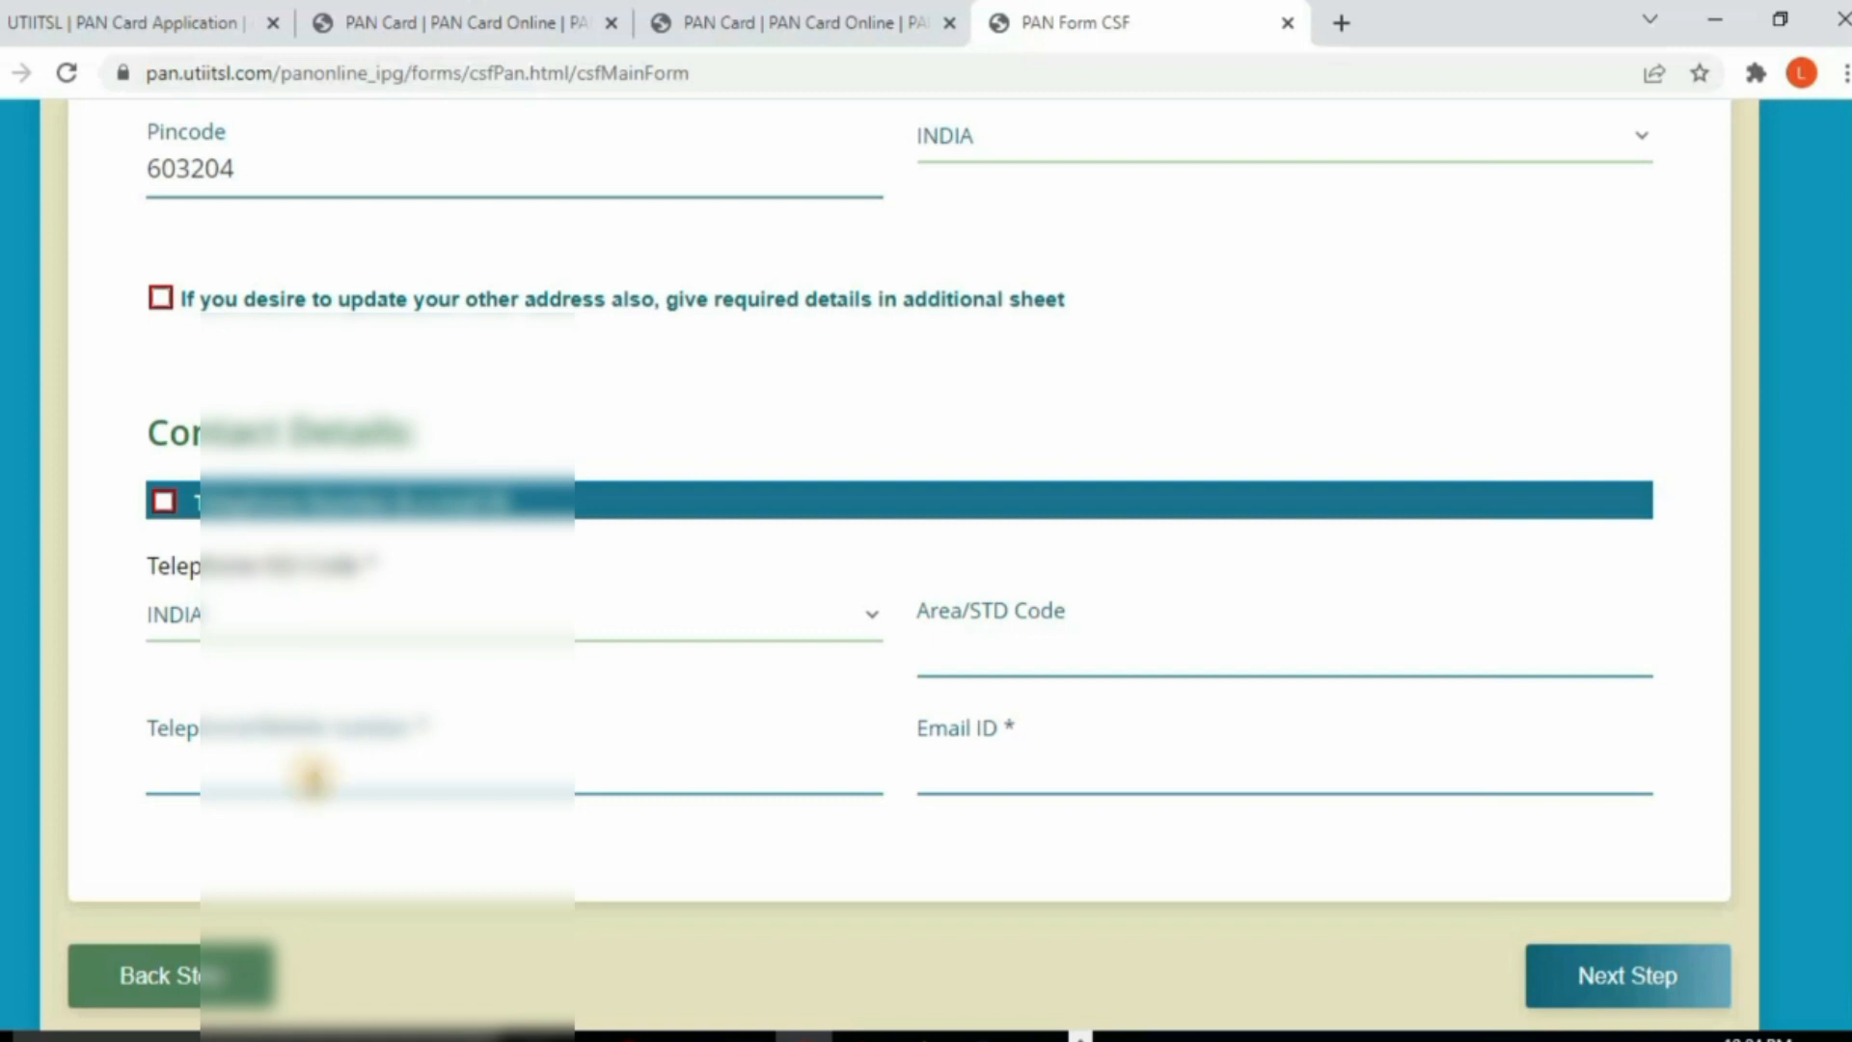
Step: Enter the applicant's mobile number and e-mail address
{"action": "left_click", "coordinate": [315, 781]}
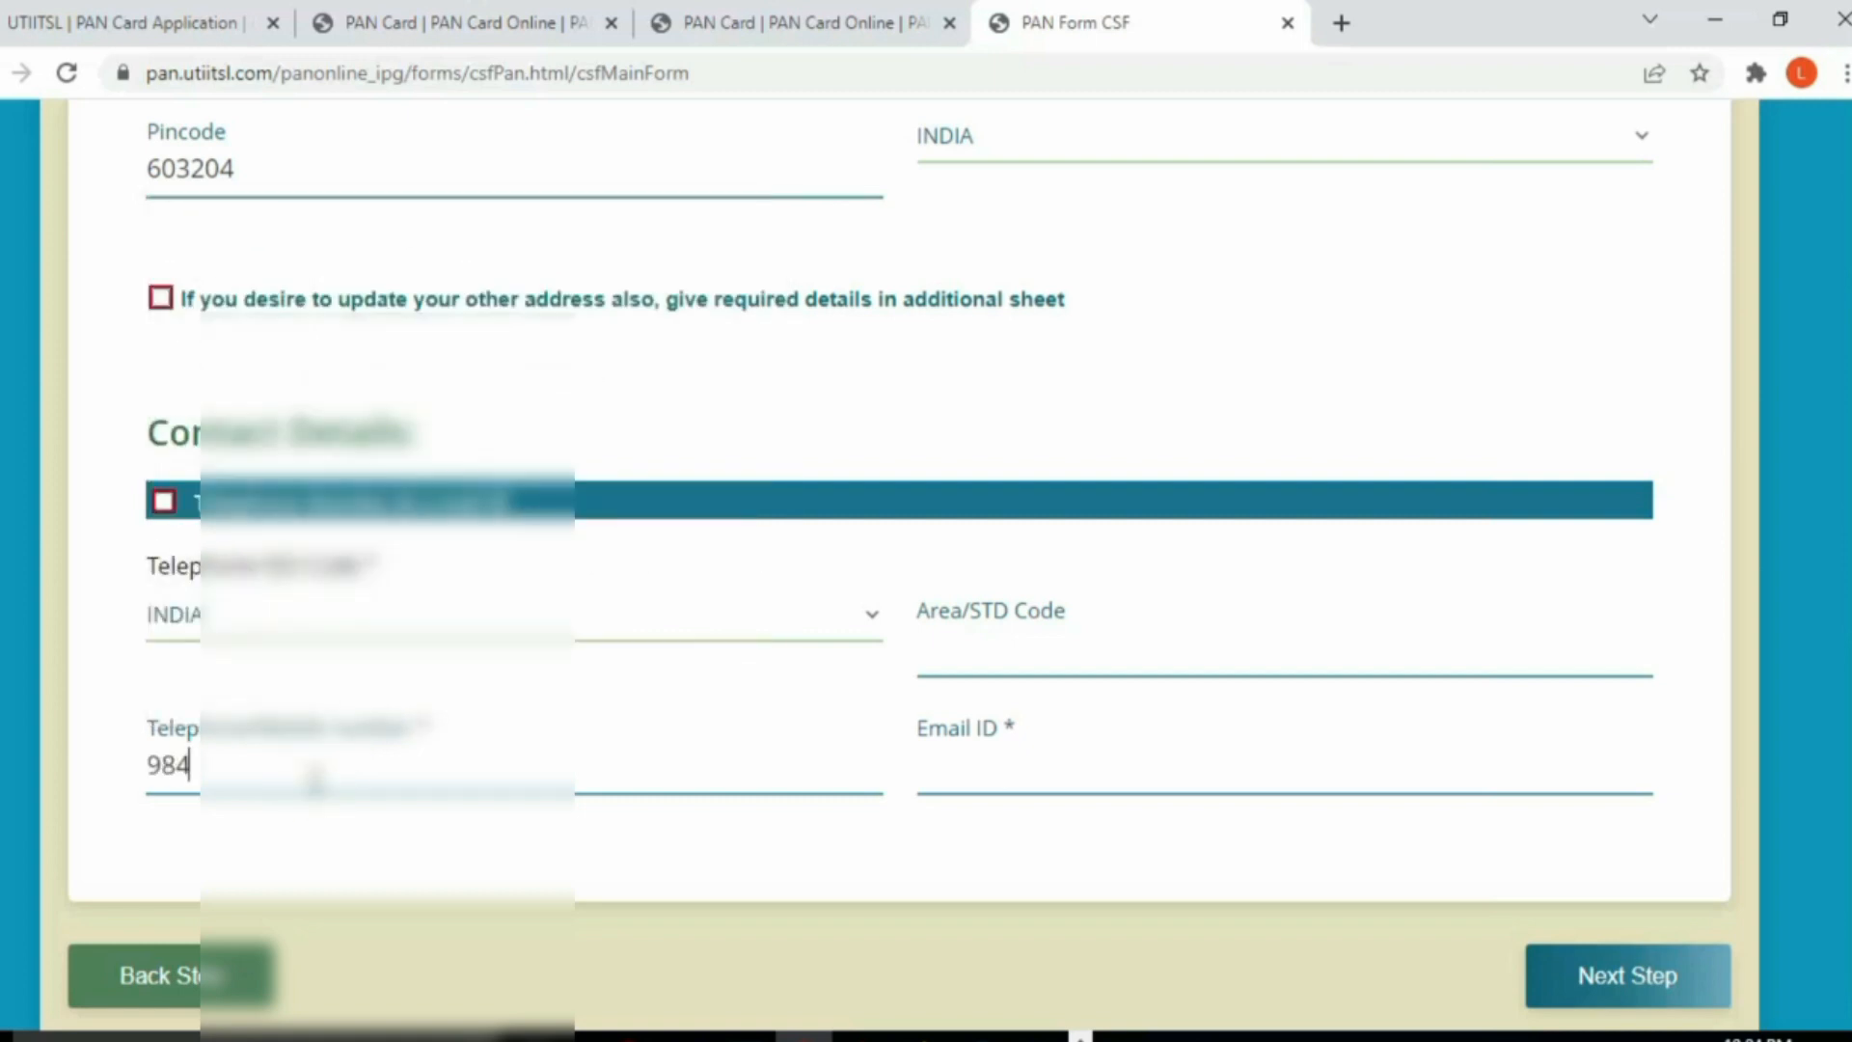
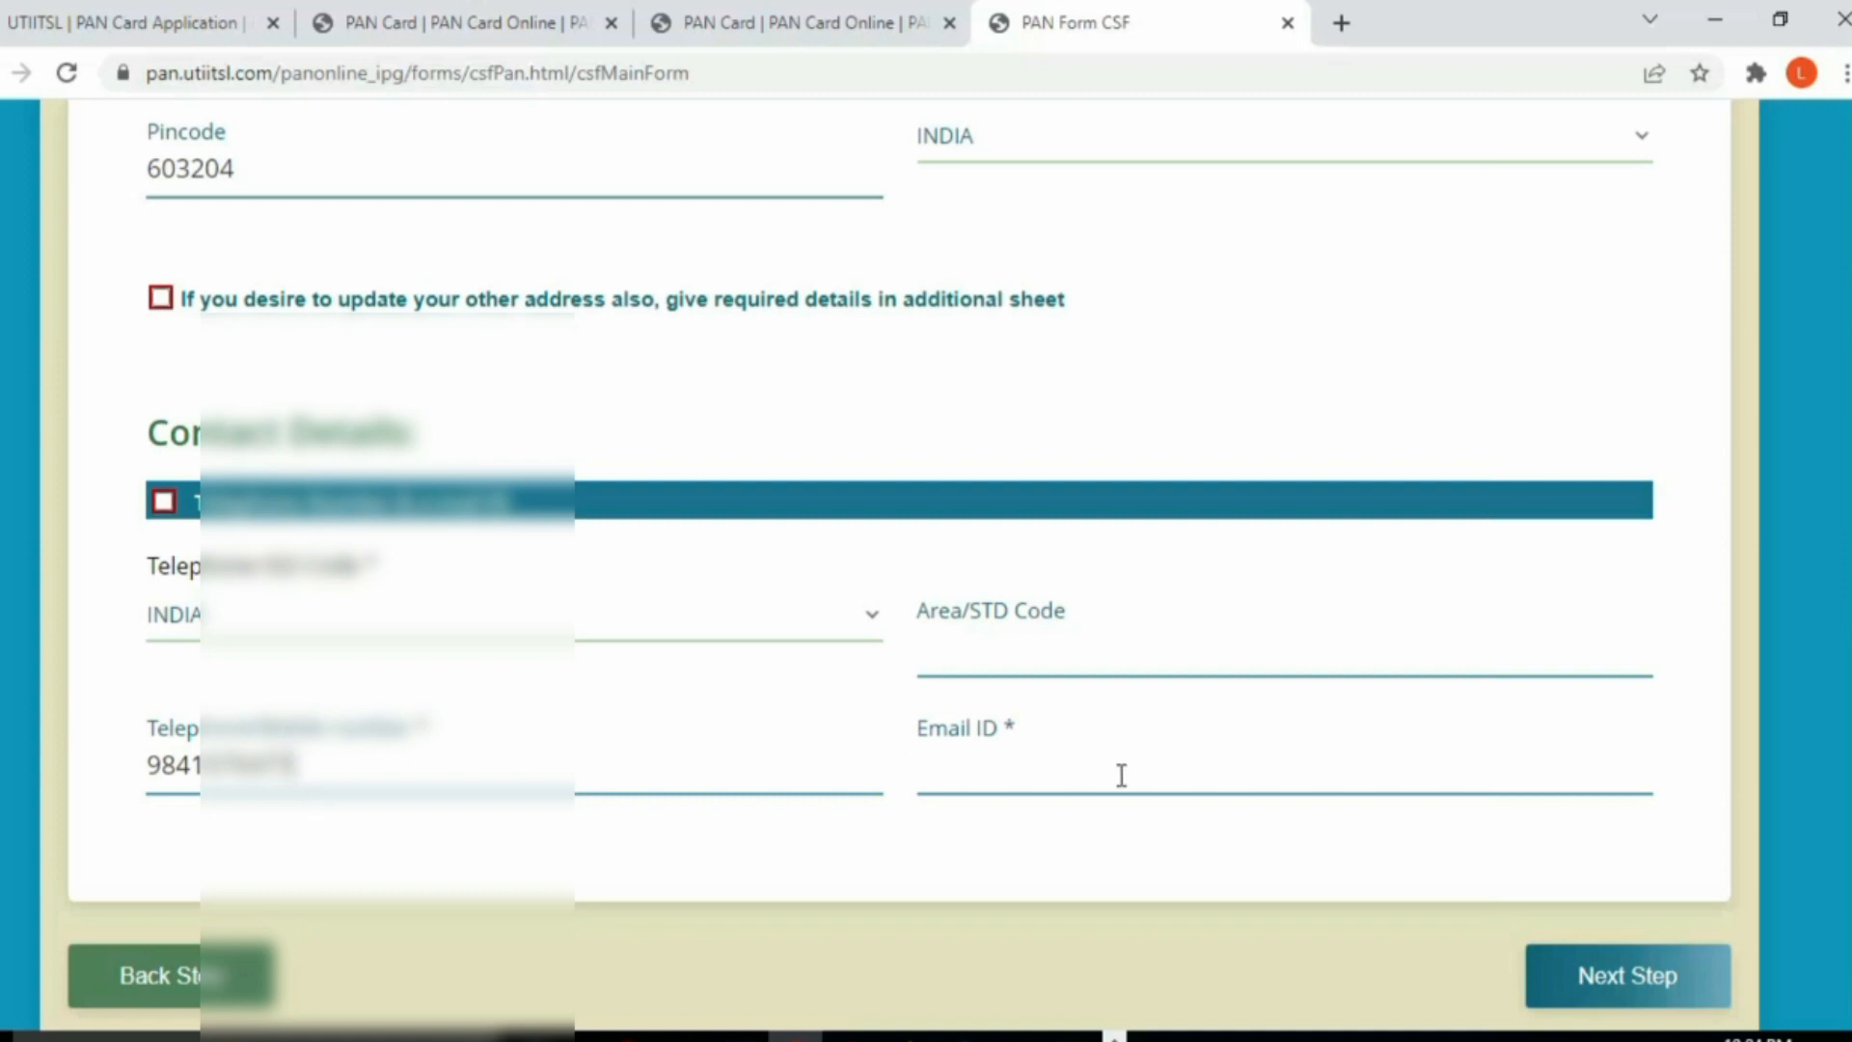
{"action": "left_click", "coordinate": [1008, 771]}
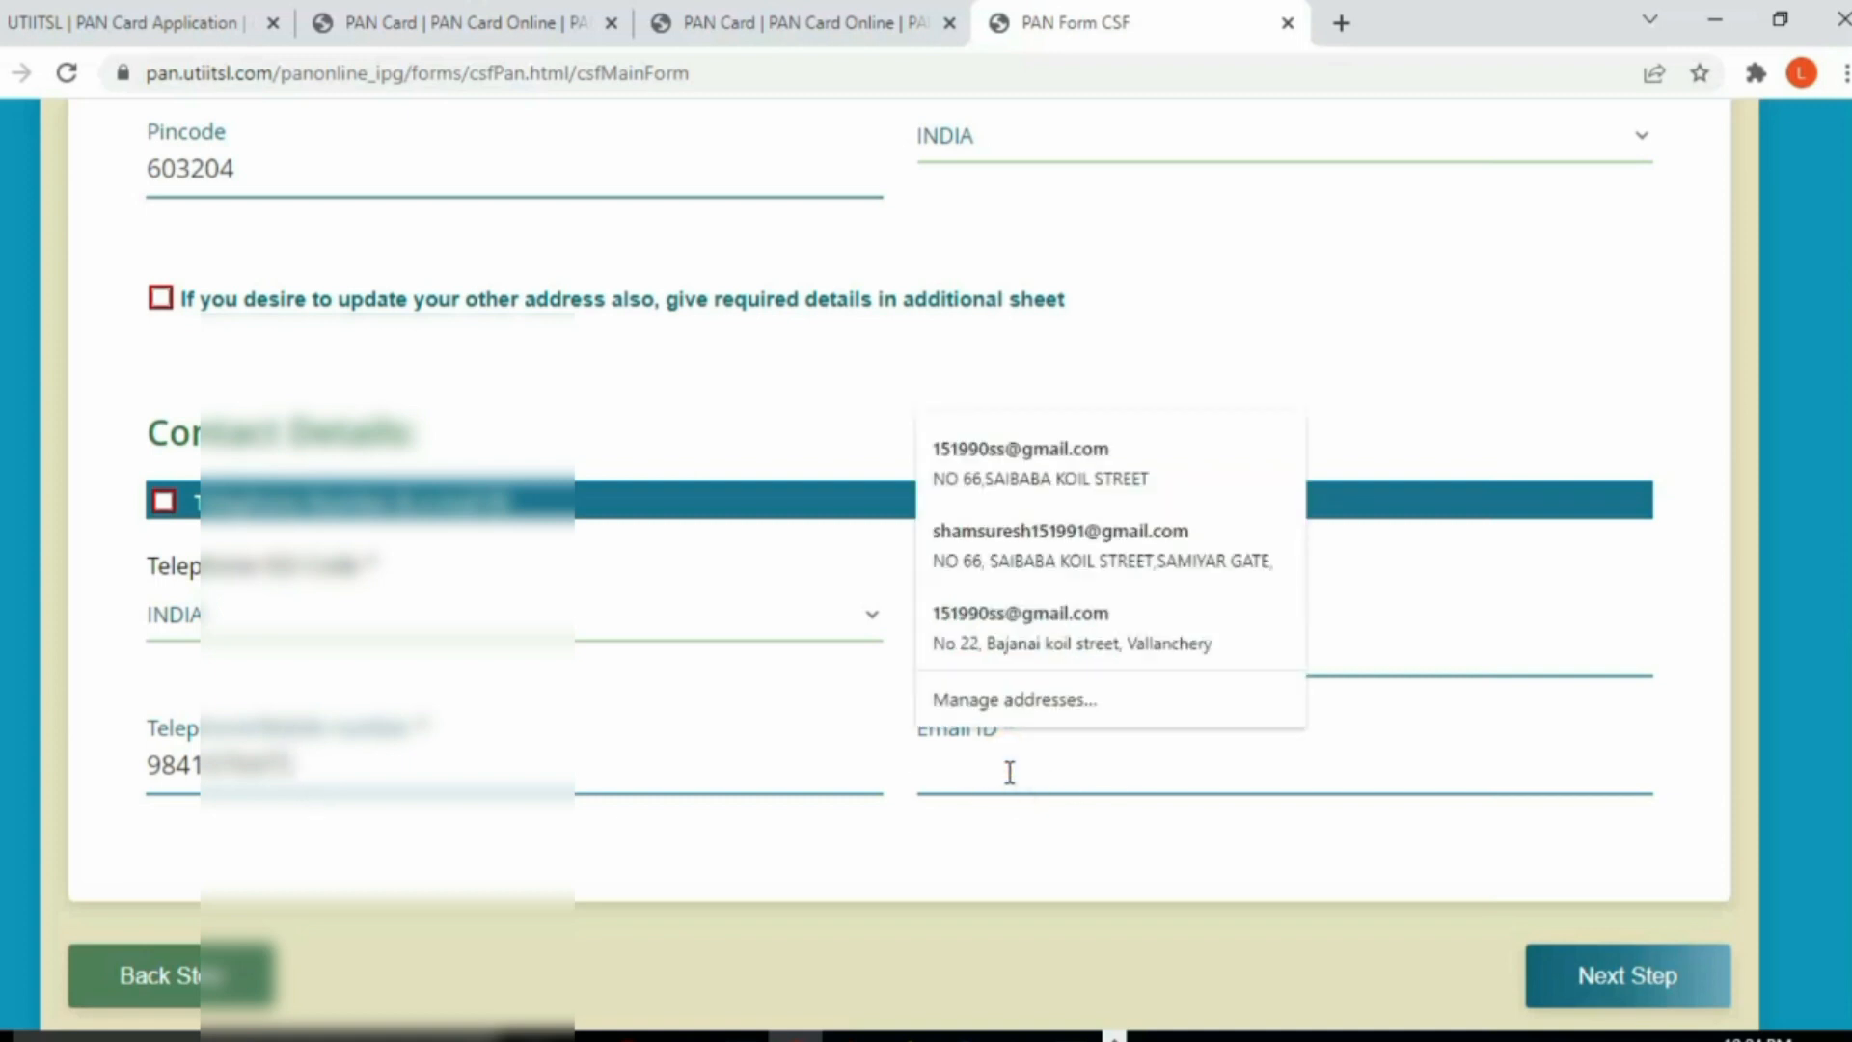
{"action": "type", "text": "JERU"}
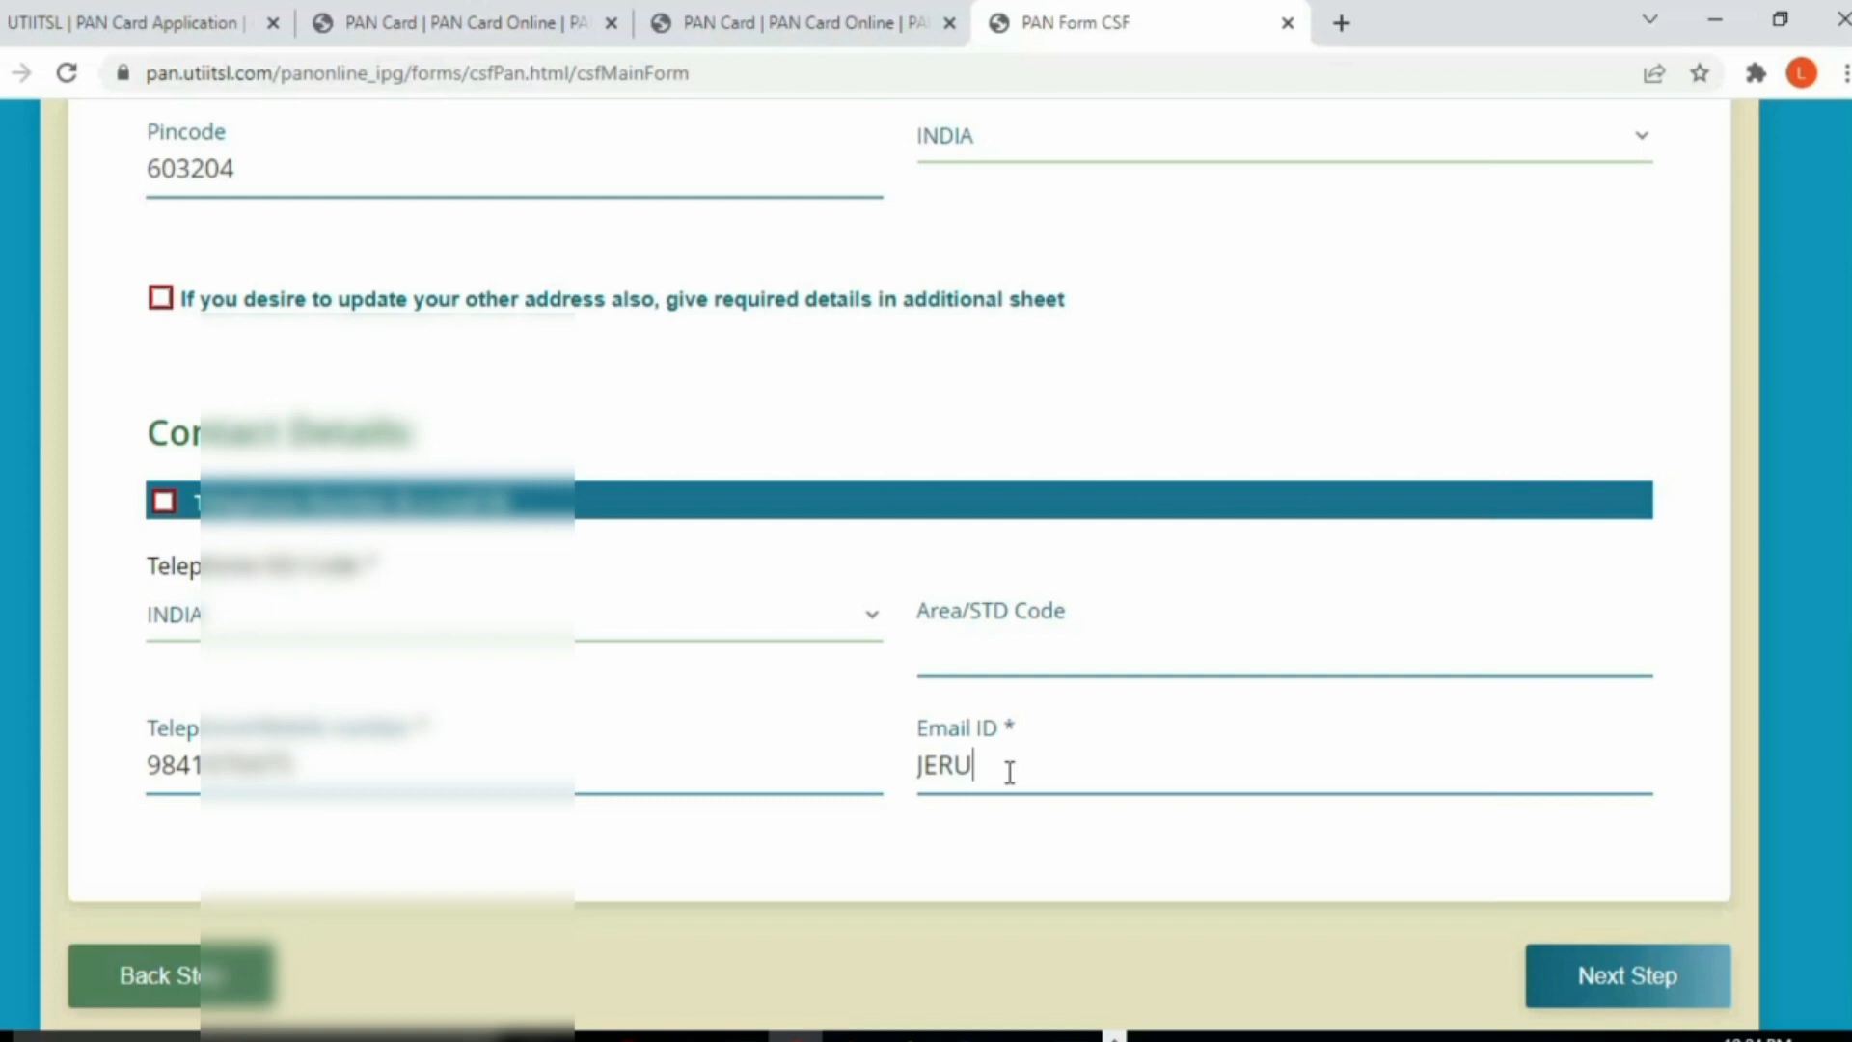
{"action": "key", "text": "BackSpace"}
{"action": "key", "text": "BackSpace"}
{"action": "key", "text": "BackSpace"}
{"action": "key", "text": "BackSpace"}
{"action": "type", "text": "Jj"}
{"action": "key", "text": "BackSpace"}
{"action": "key", "text": "BackSpace"}
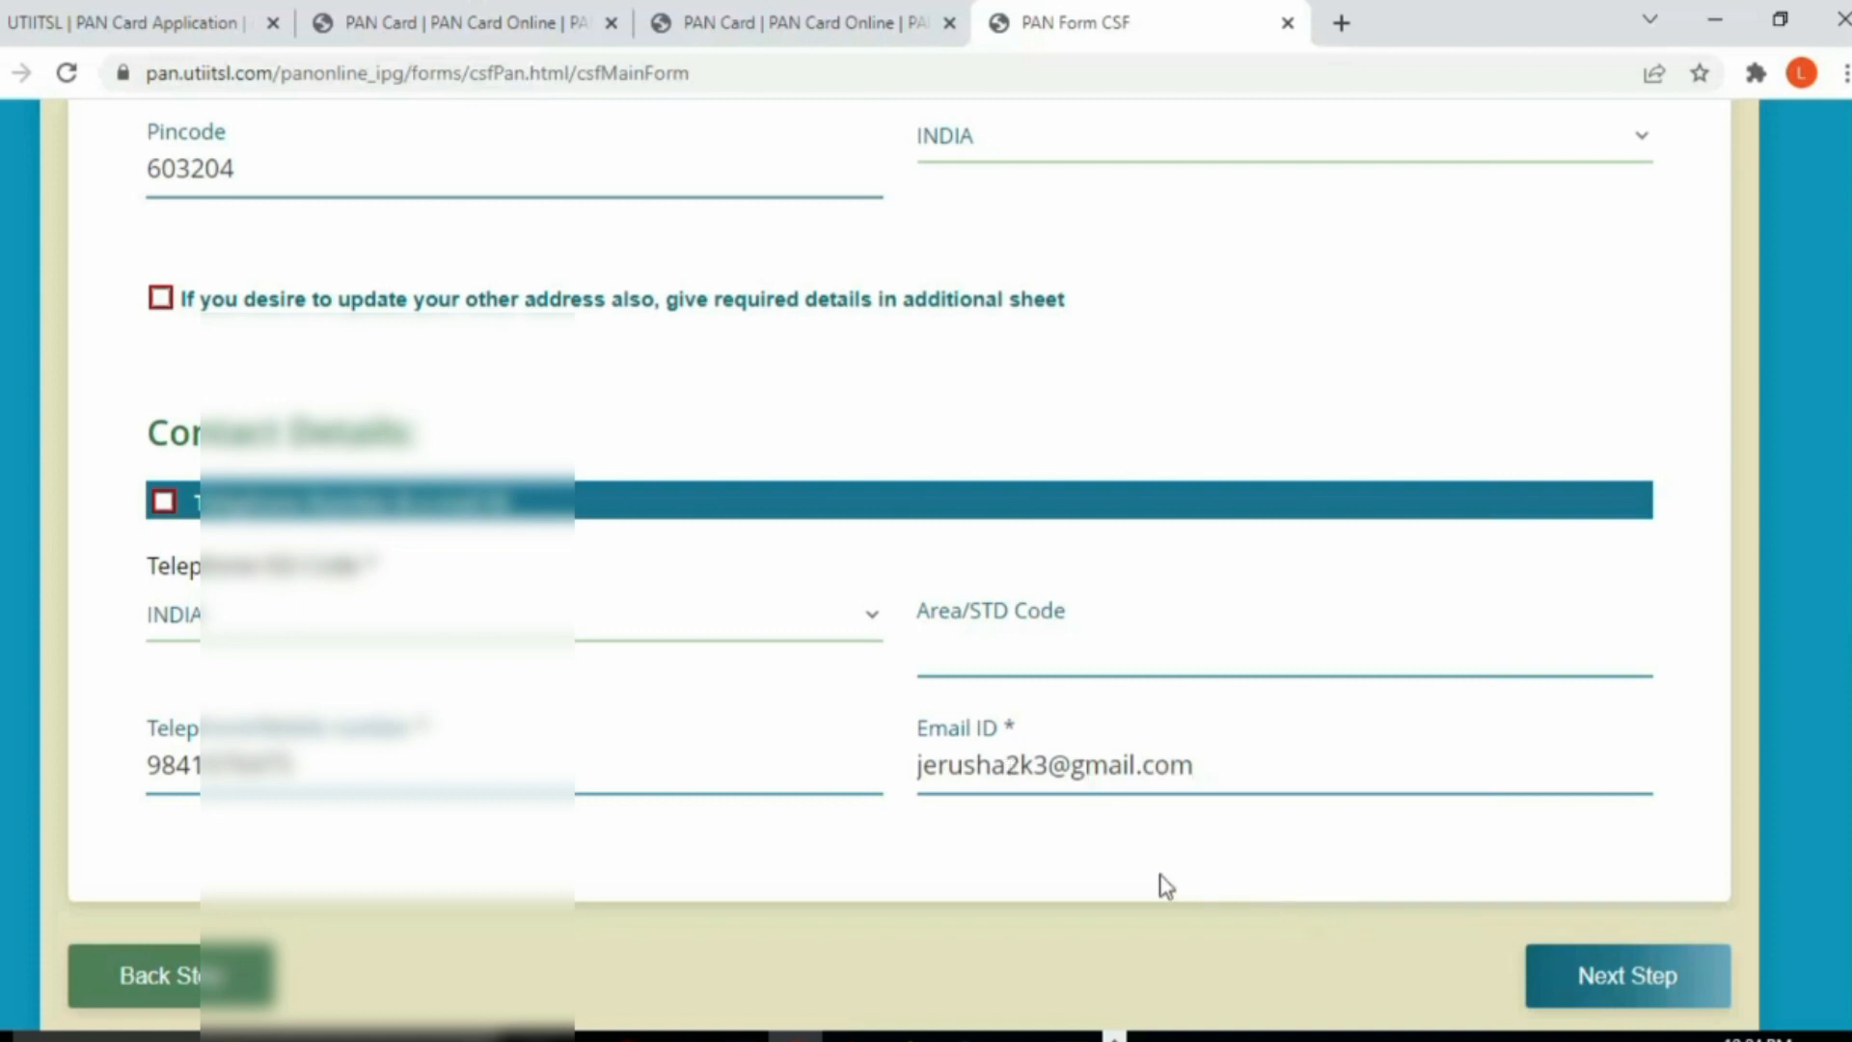
Step: Mark contact details for correction, enter STD code 044, and continue to Upload
{"action": "scroll", "coordinate": [1071, 854], "scroll_direction": "down", "scroll_amount": 1}
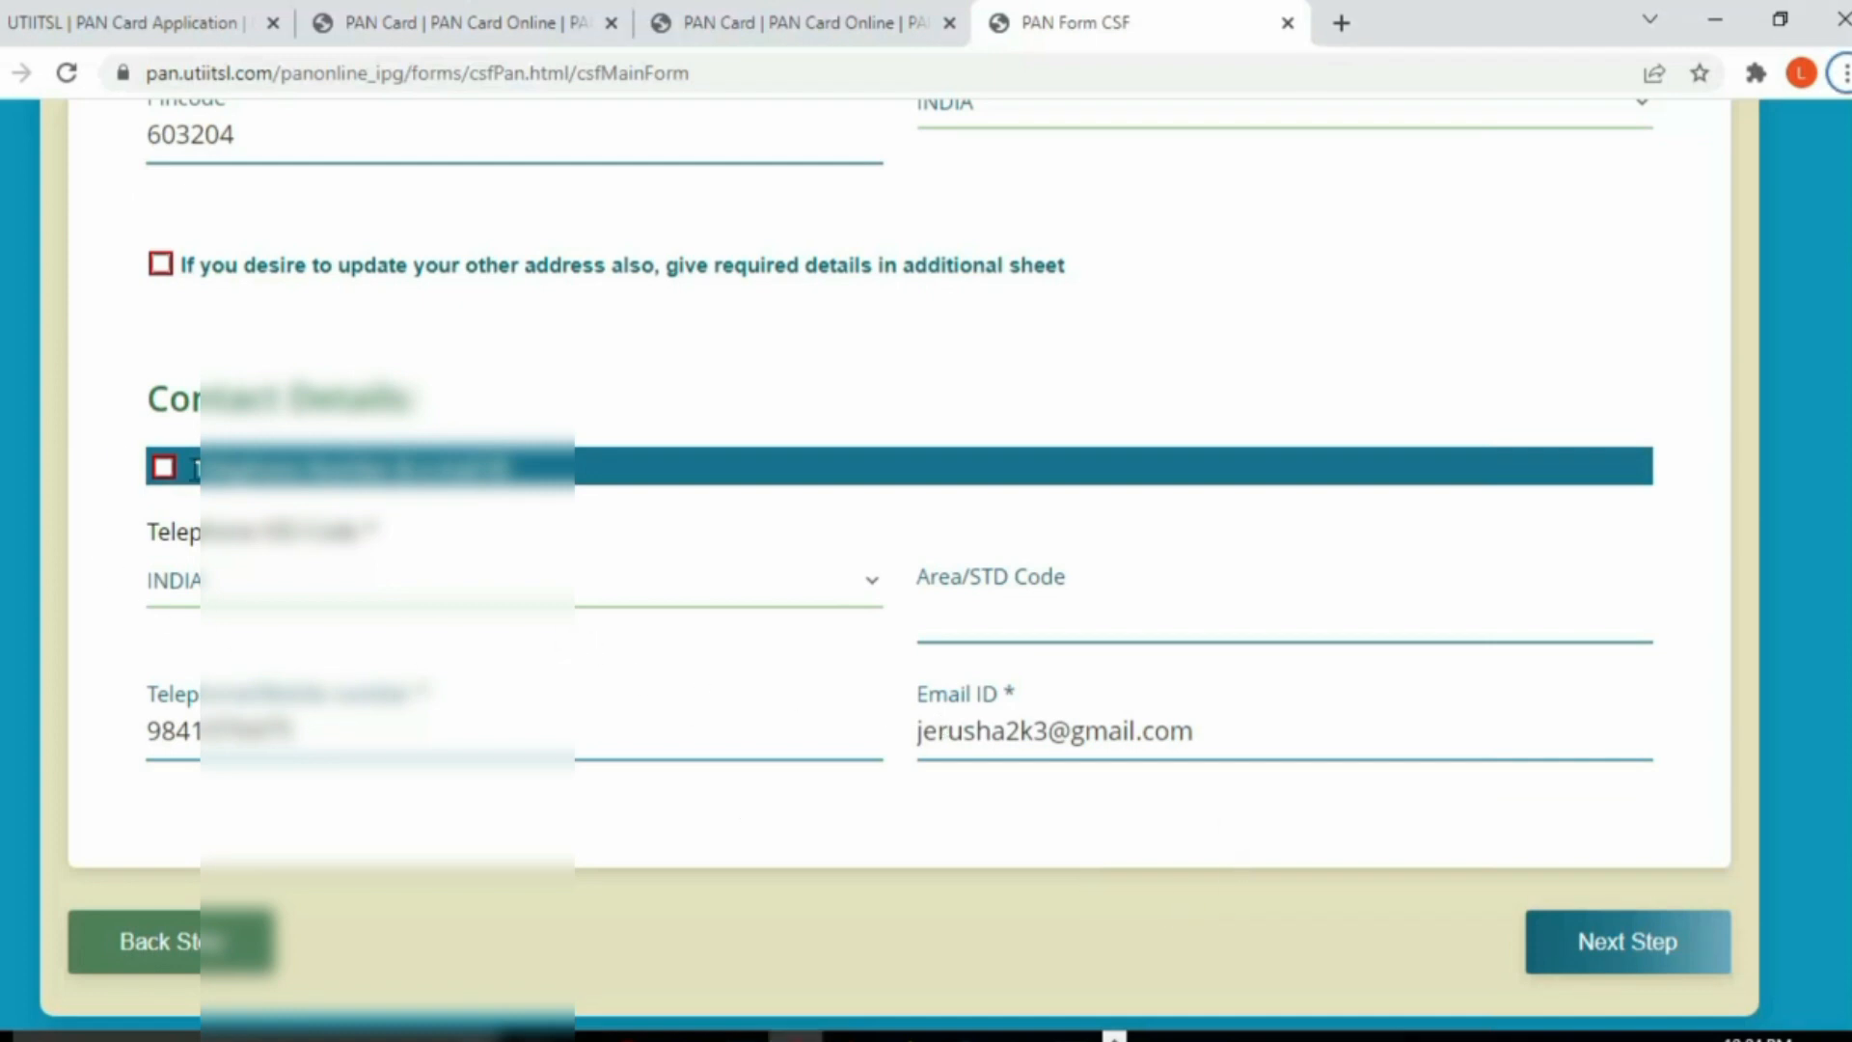
{"action": "left_click", "coordinate": [162, 473]}
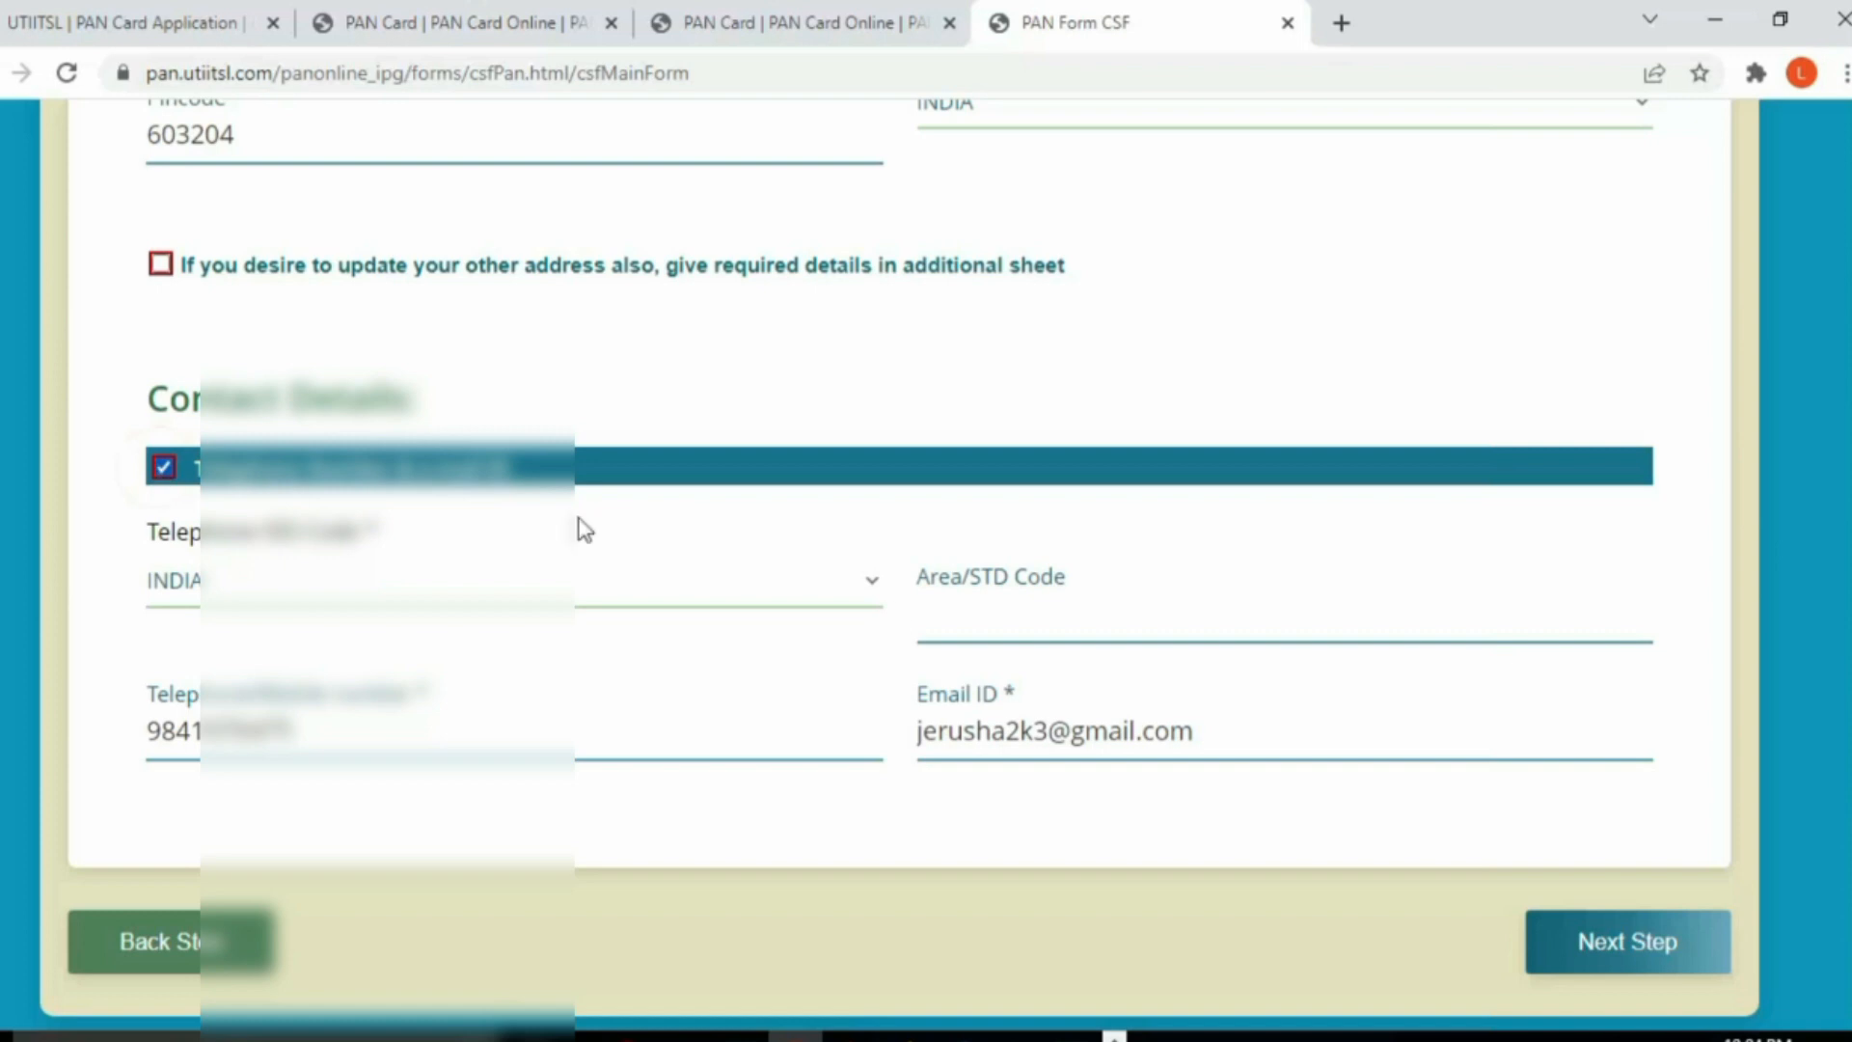
{"action": "left_click", "coordinate": [1004, 617]}
{"action": "type", "text": "044"}
{"action": "left_click", "coordinate": [775, 673]}
{"action": "left_click", "coordinate": [1601, 943]}
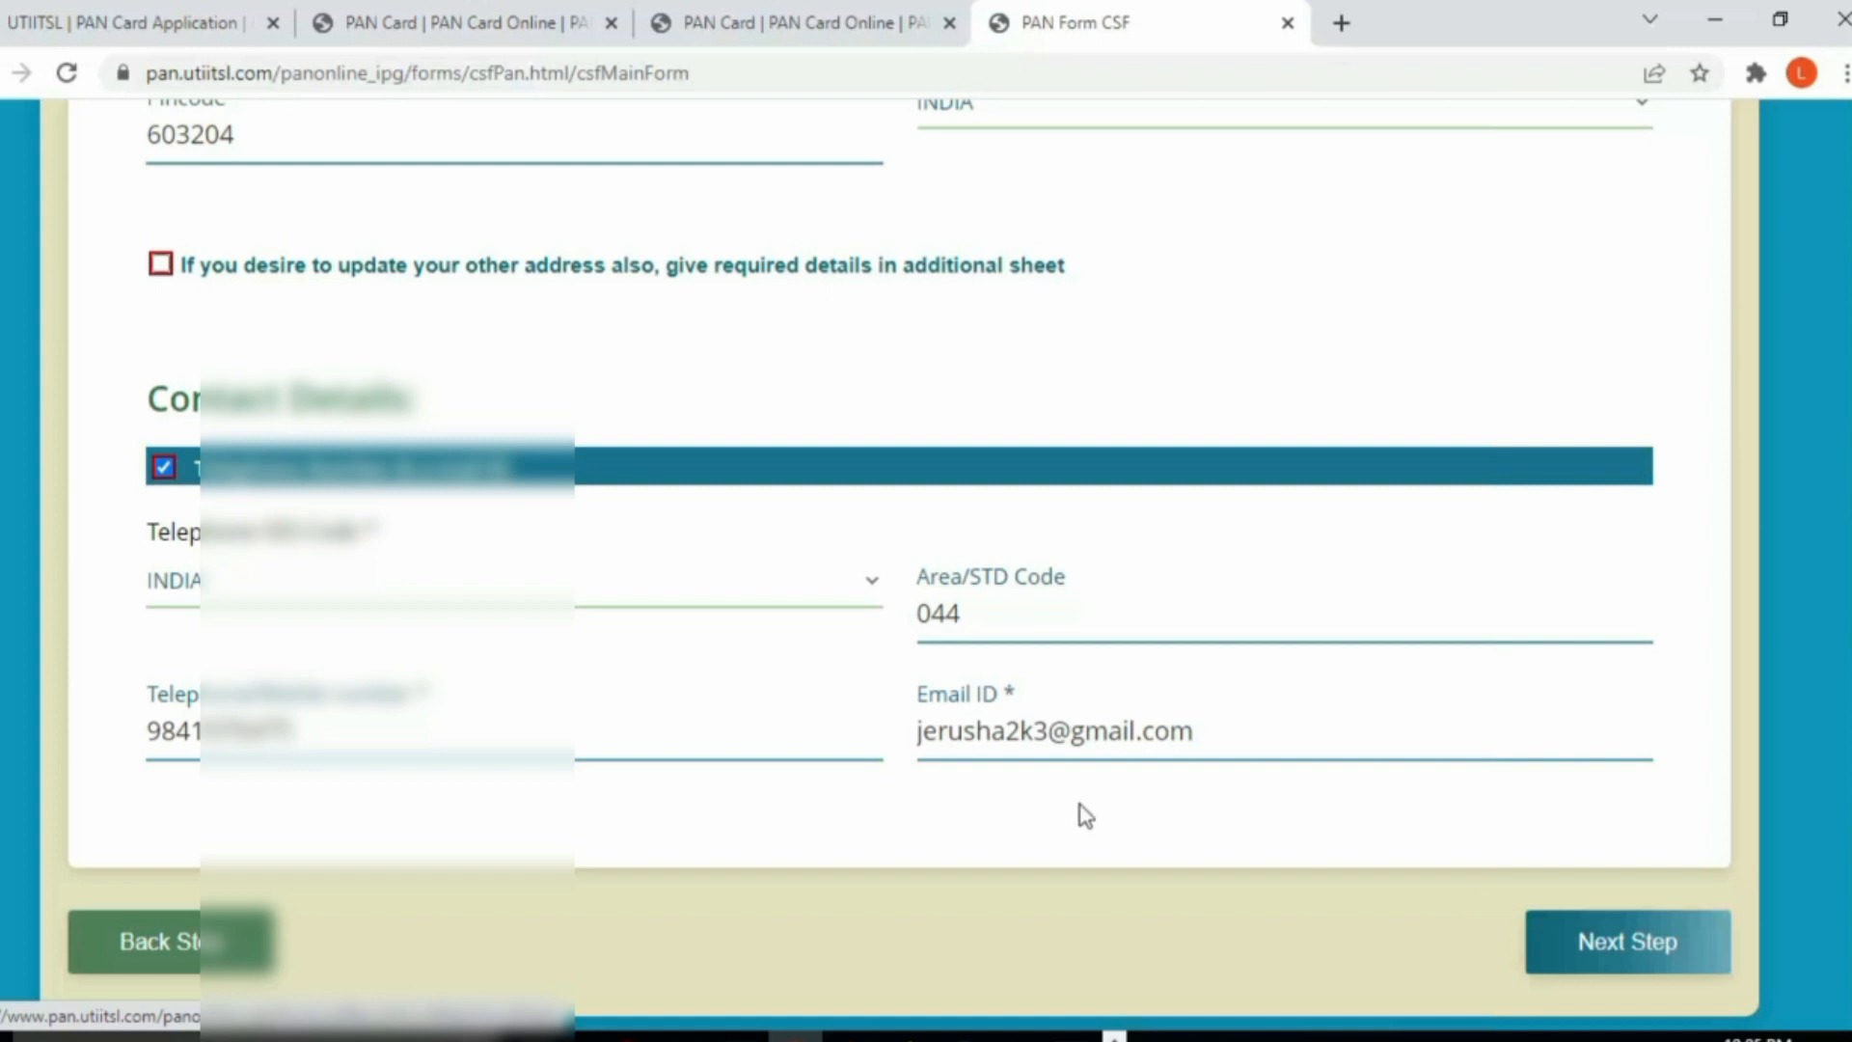
{"action": "left_click", "coordinate": [1618, 953]}
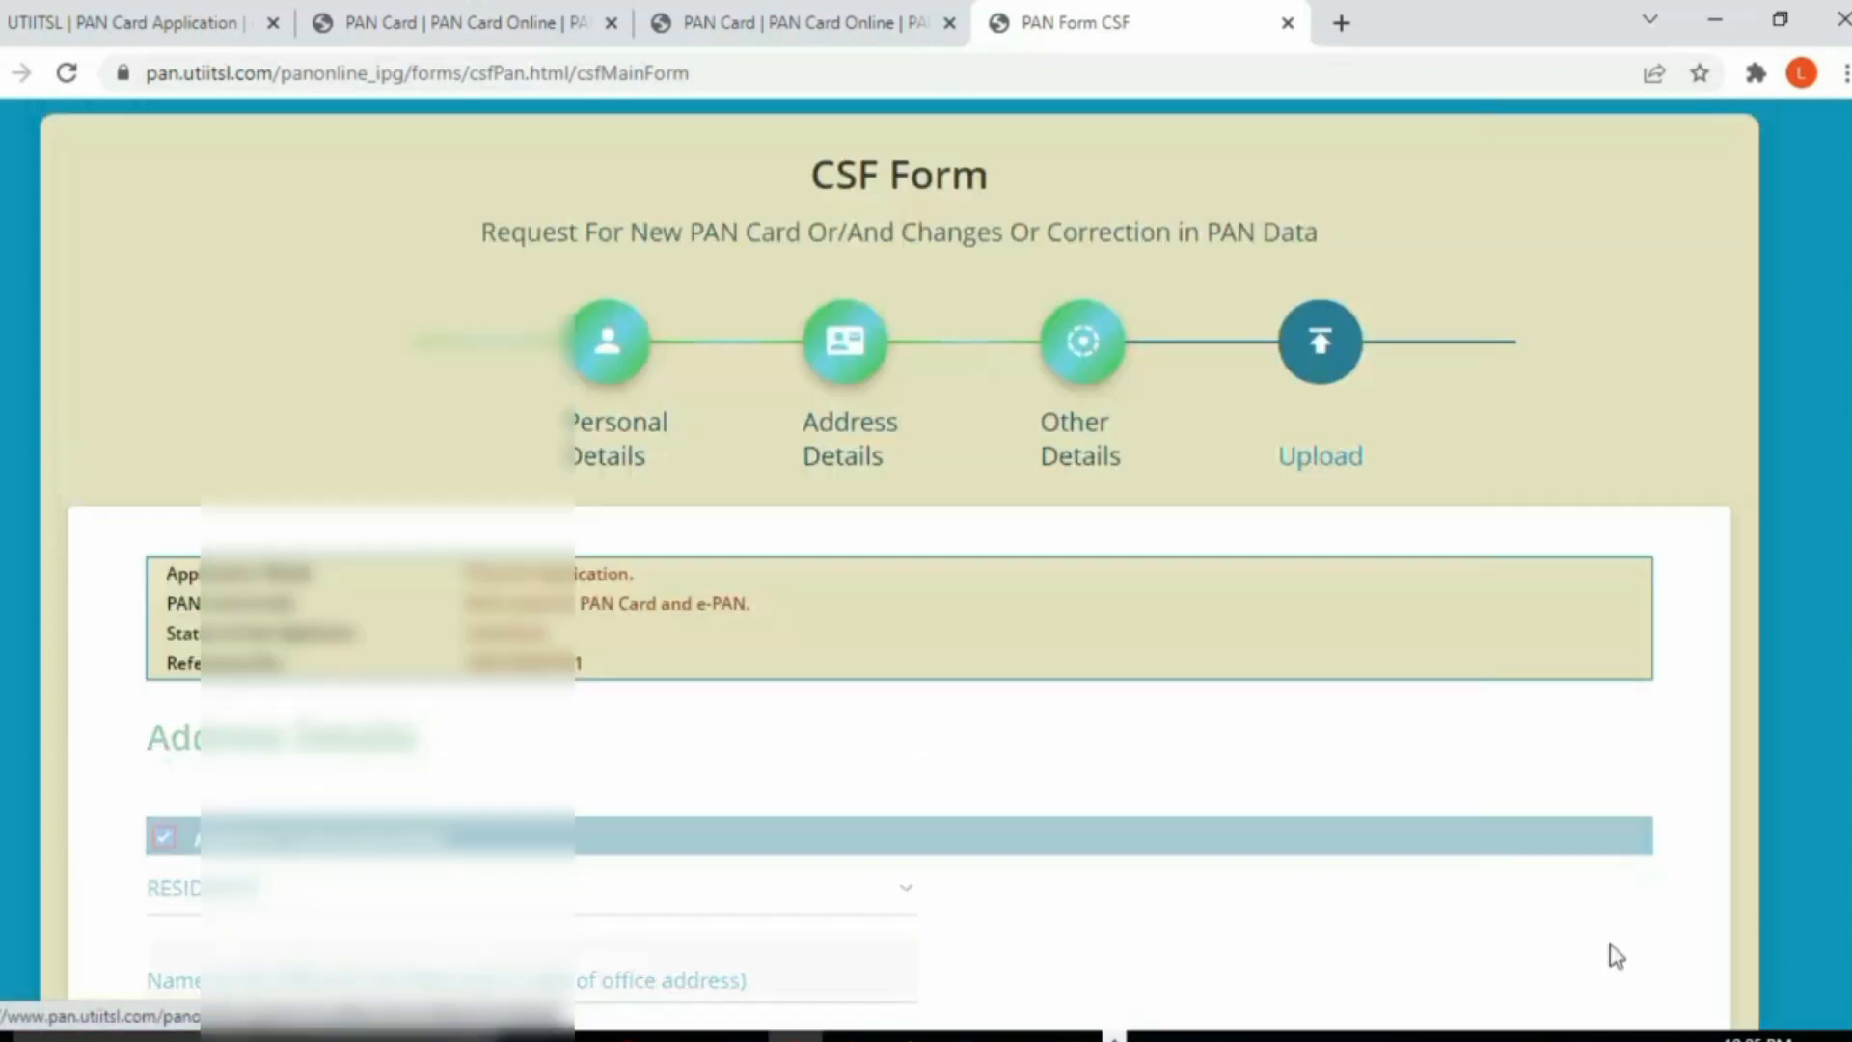
{"action": "scroll", "coordinate": [1106, 802], "scroll_direction": "down", "scroll_amount": 2}
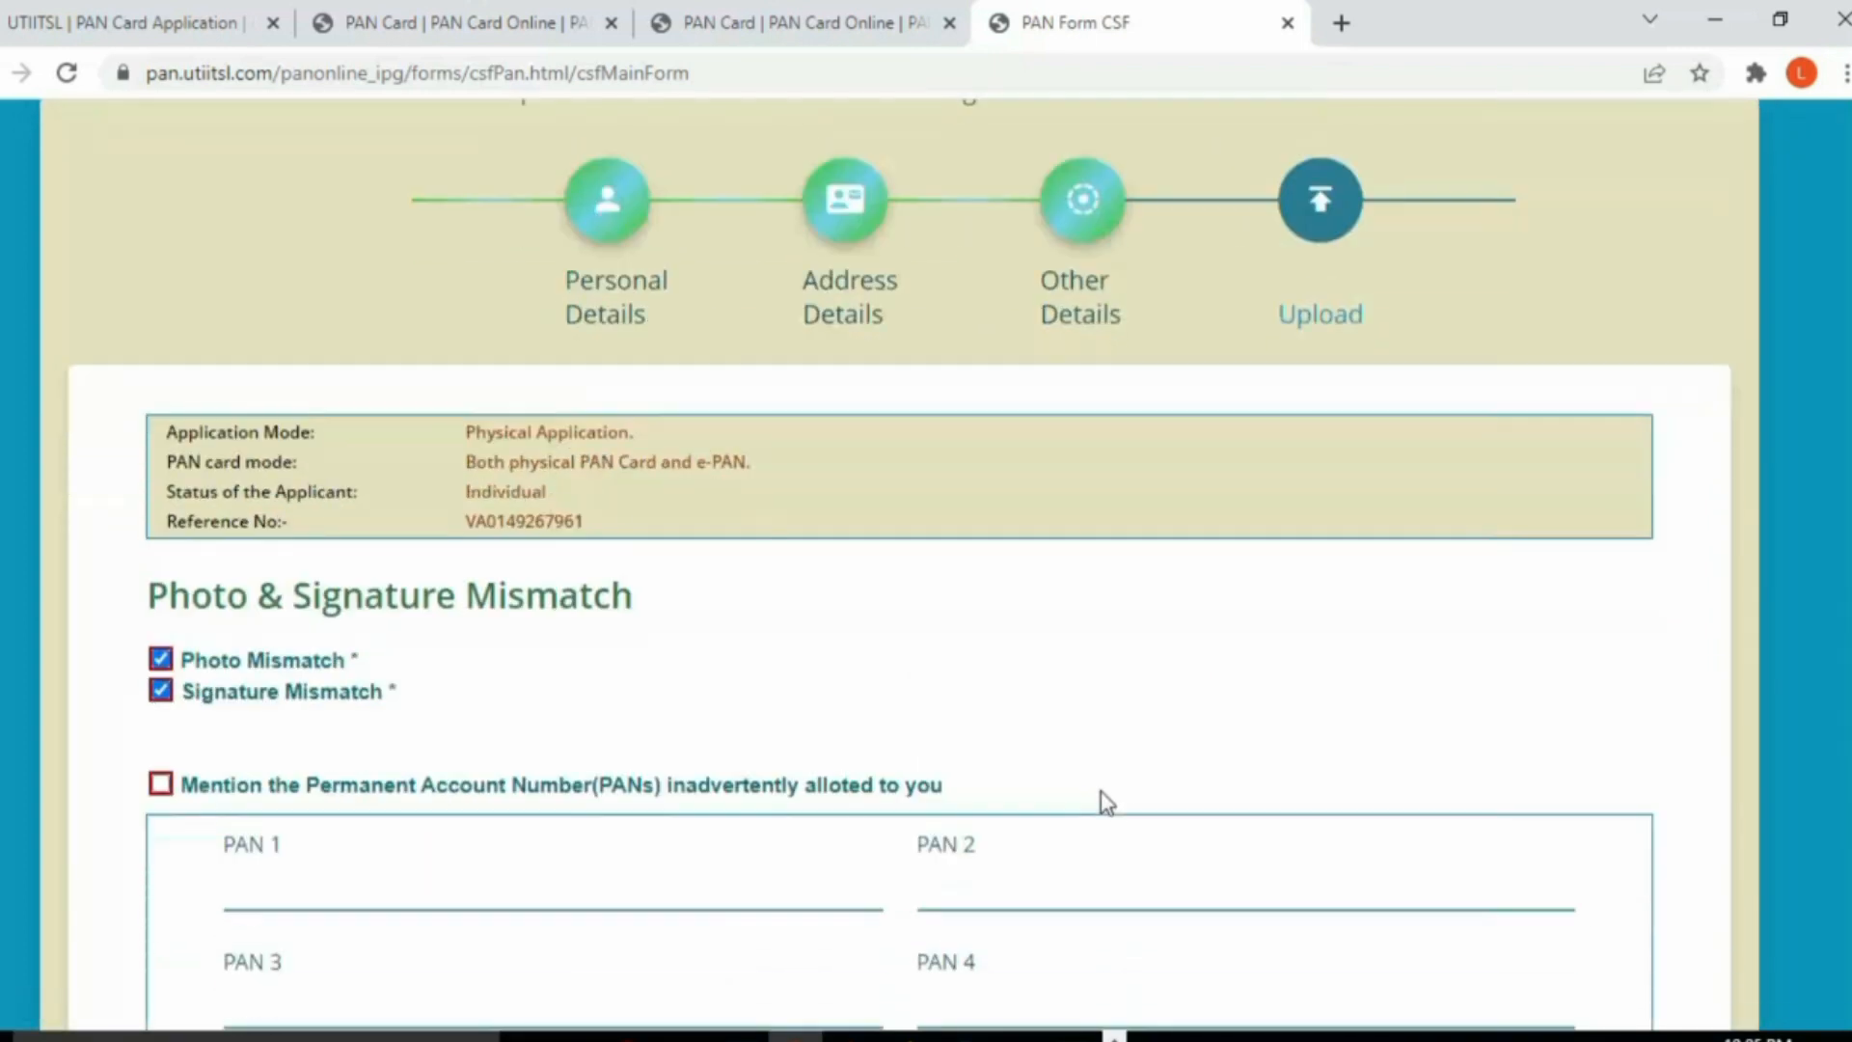
{"action": "scroll", "coordinate": [1106, 804], "scroll_direction": "down", "scroll_amount": 3}
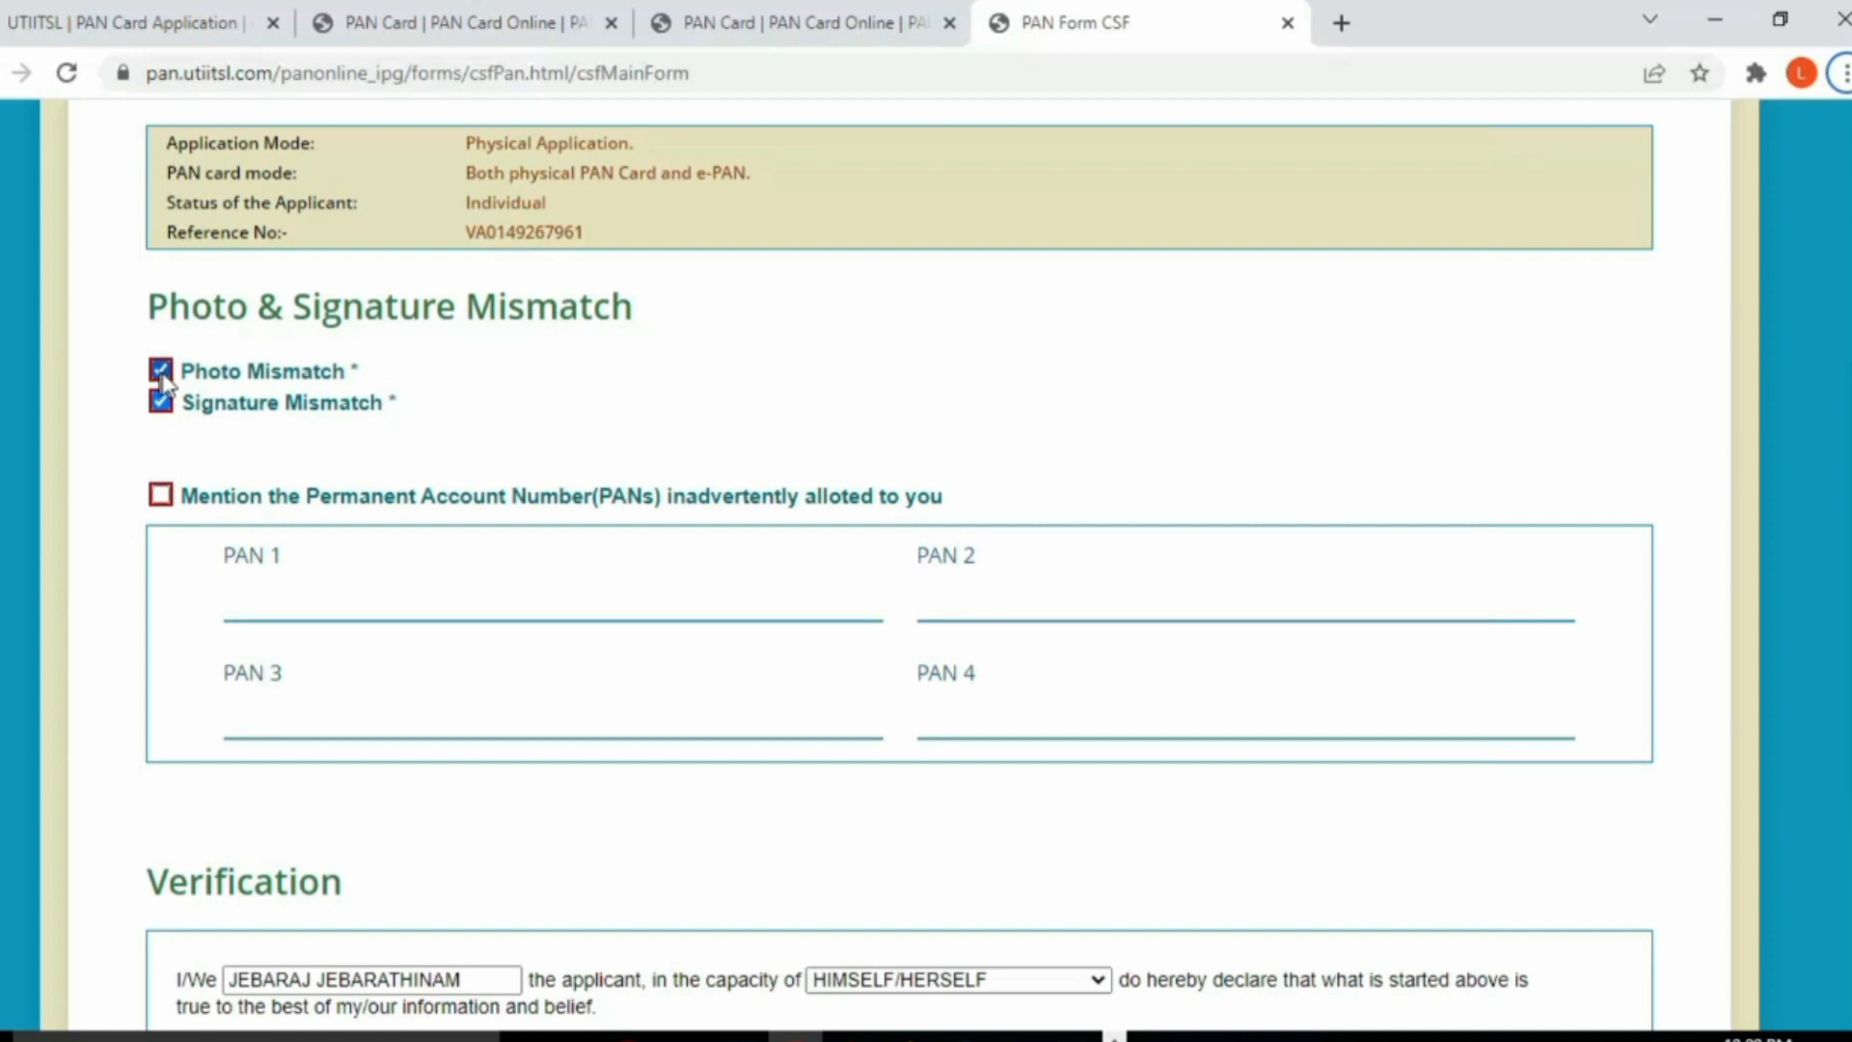
{"action": "scroll", "coordinate": [476, 683], "scroll_direction": "down", "scroll_amount": 4}
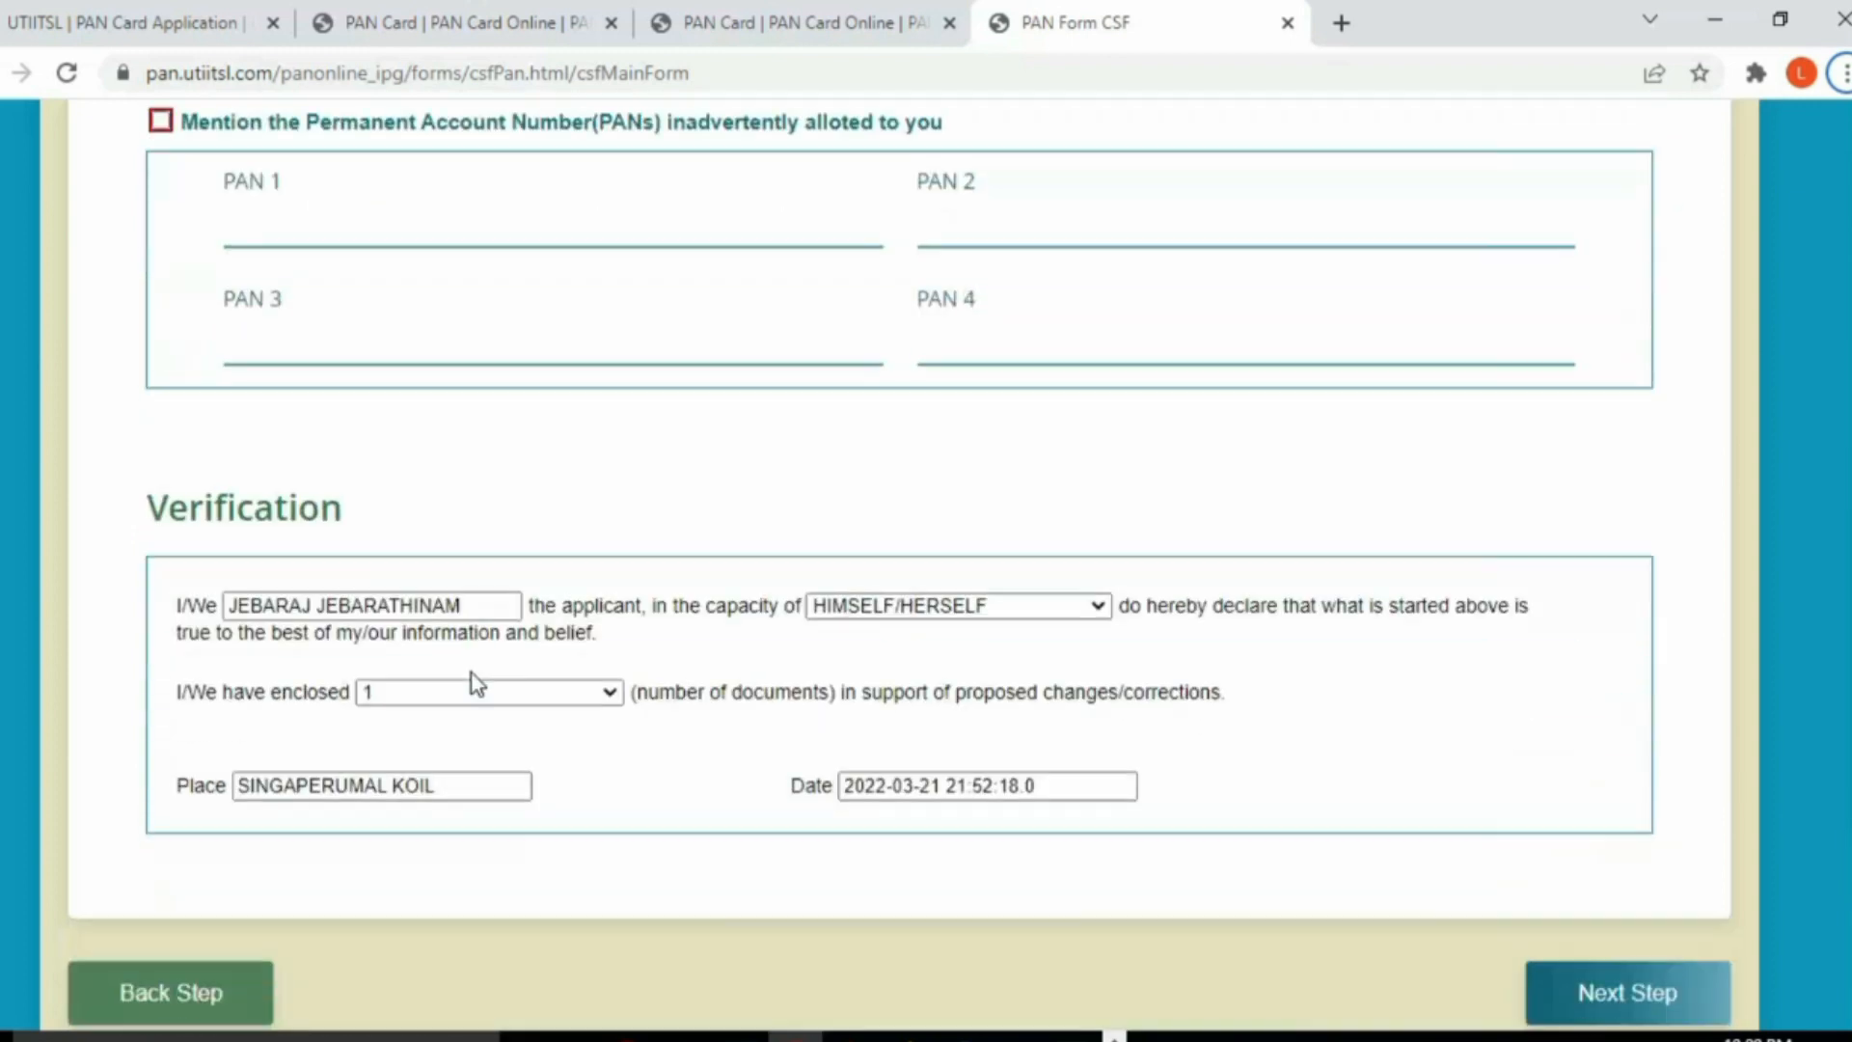
{"action": "scroll", "coordinate": [323, 639], "scroll_direction": "up", "scroll_amount": 4}
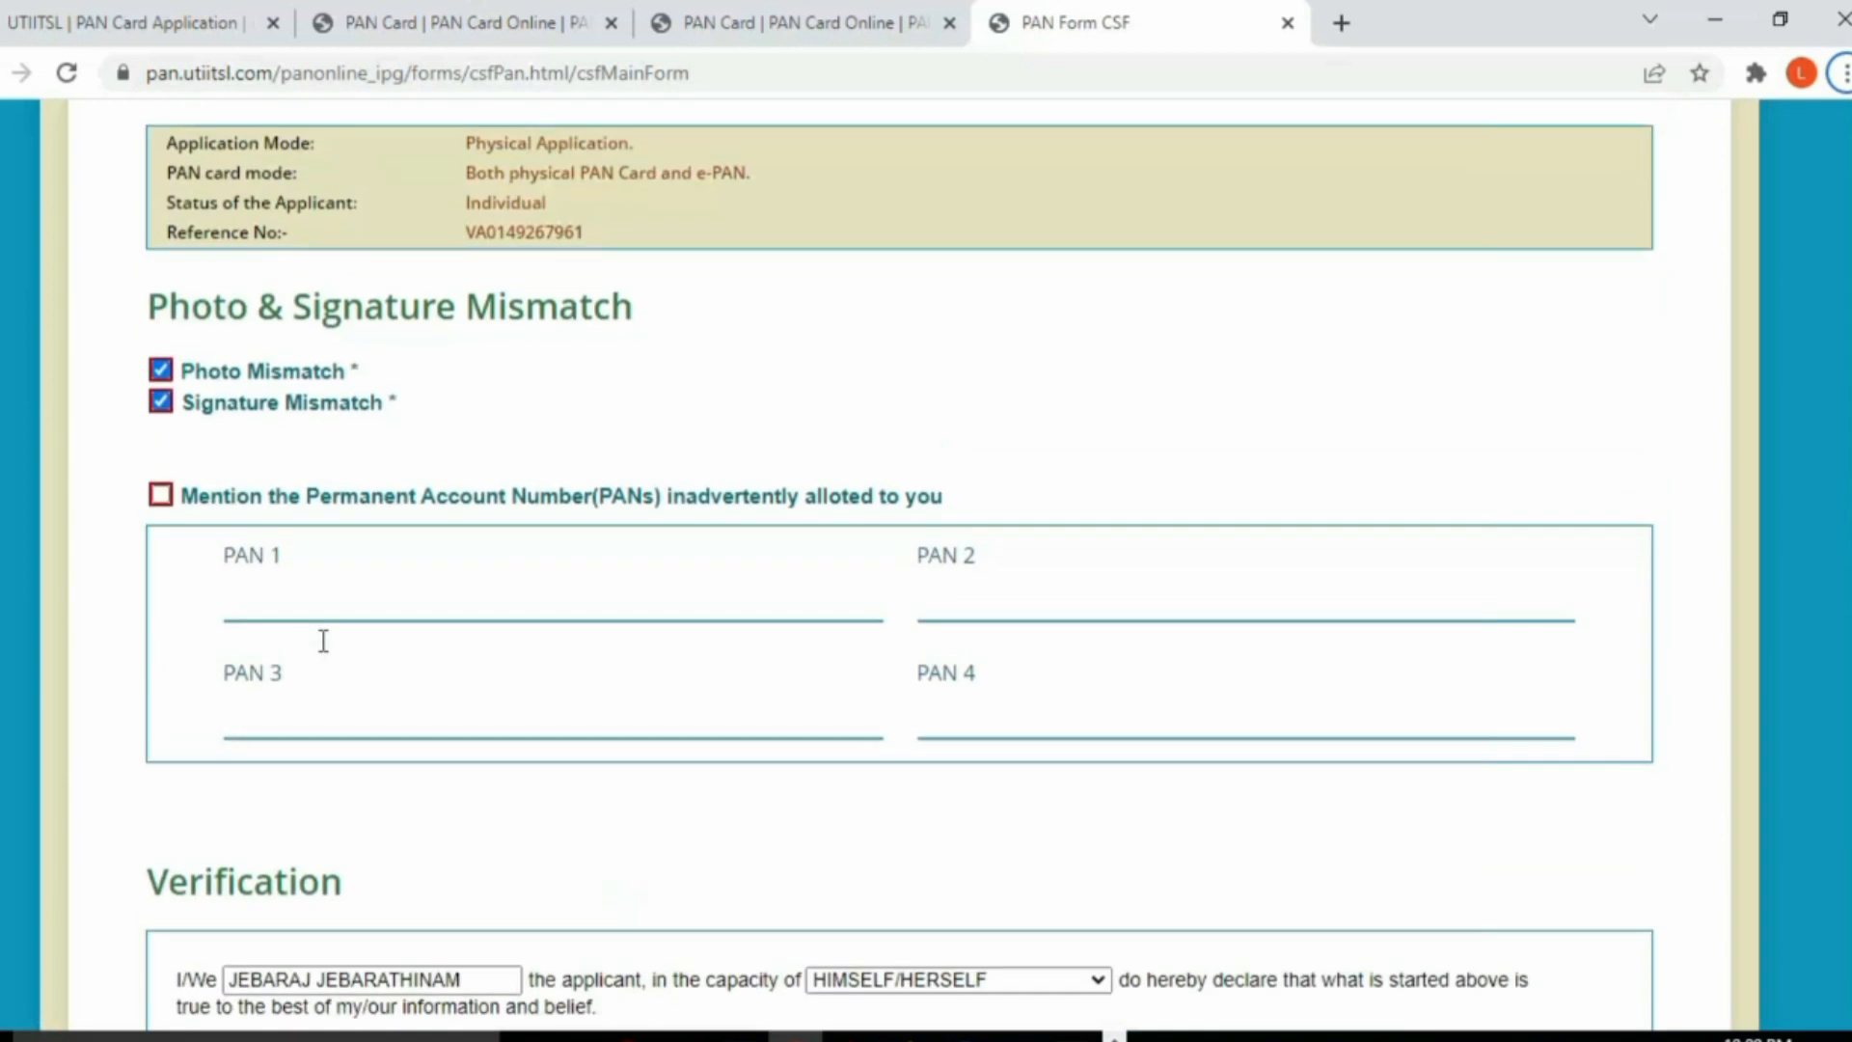
{"action": "scroll", "coordinate": [331, 653], "scroll_direction": "down", "scroll_amount": 3}
{"action": "scroll", "coordinate": [336, 654], "scroll_direction": "down", "scroll_amount": 2}
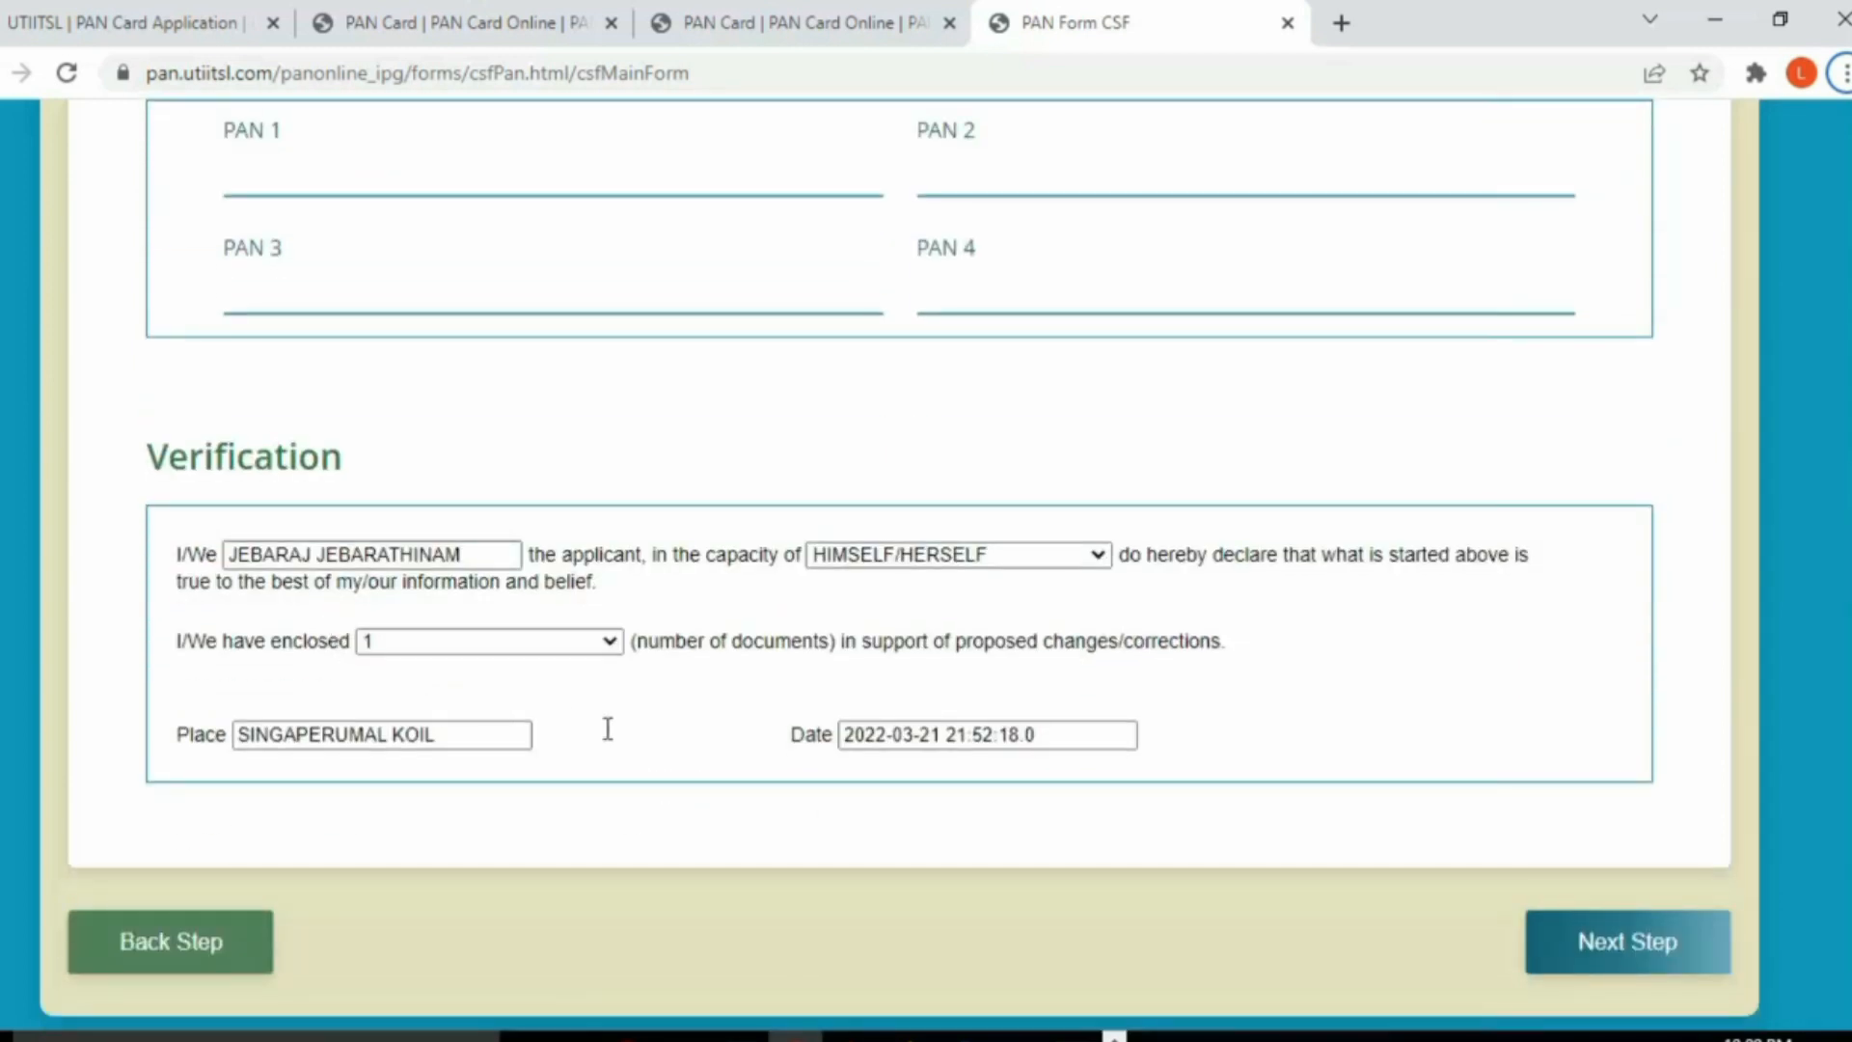
{"action": "left_click", "coordinate": [1602, 946]}
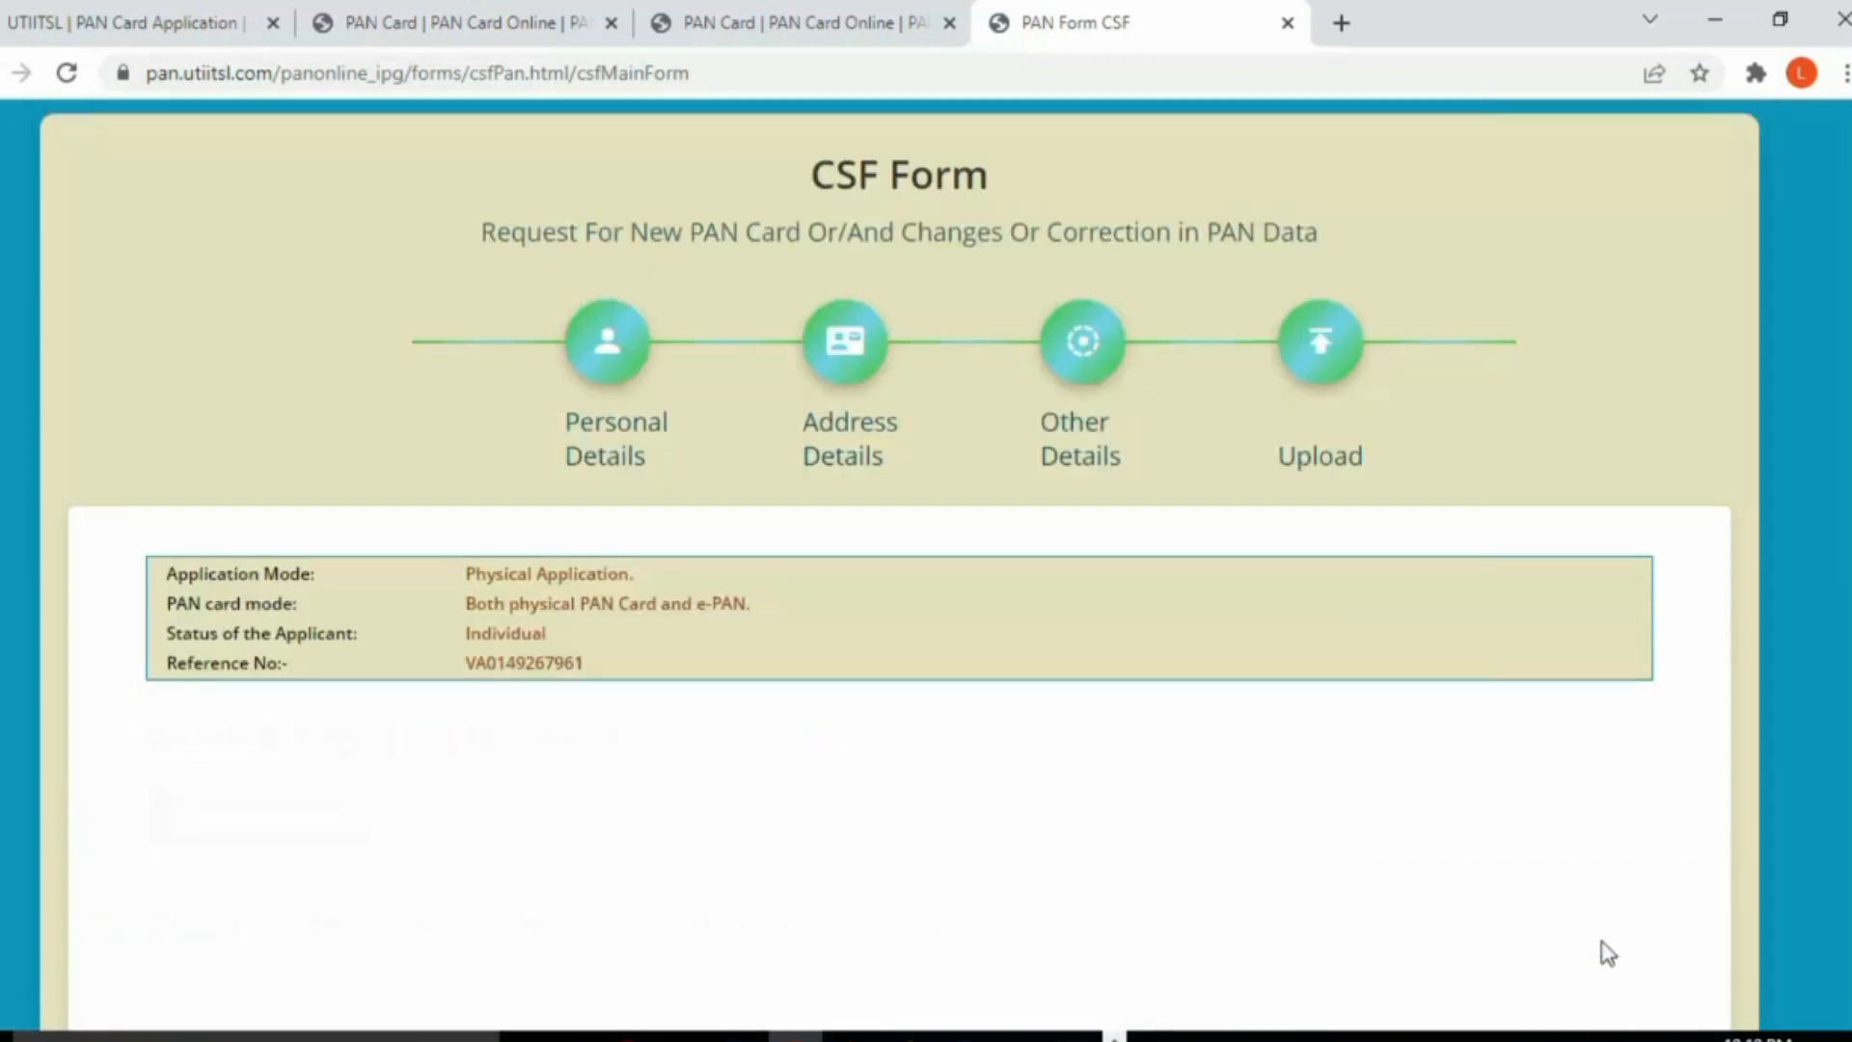
Step: Select AADHAAR Card as identity, address and date-of-birth proof
{"action": "scroll", "coordinate": [277, 614], "scroll_direction": "down", "scroll_amount": 3}
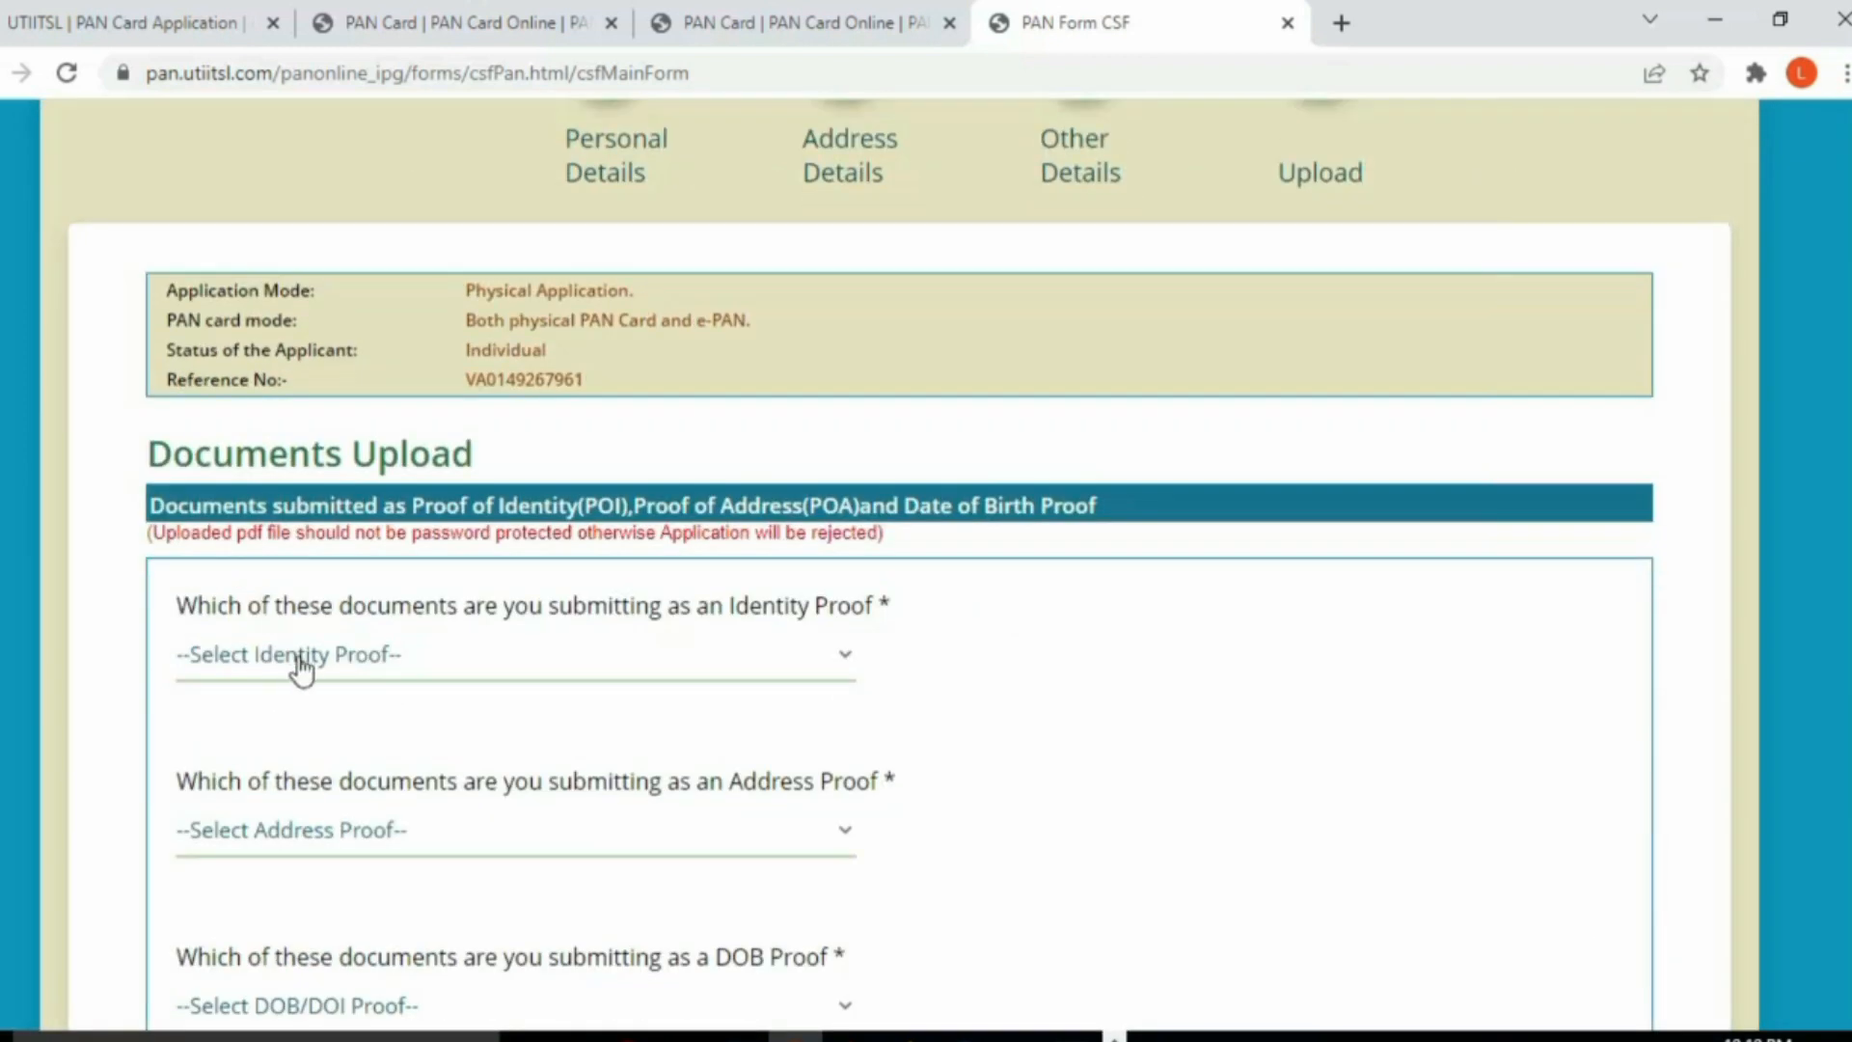
{"action": "left_click", "coordinate": [405, 664]}
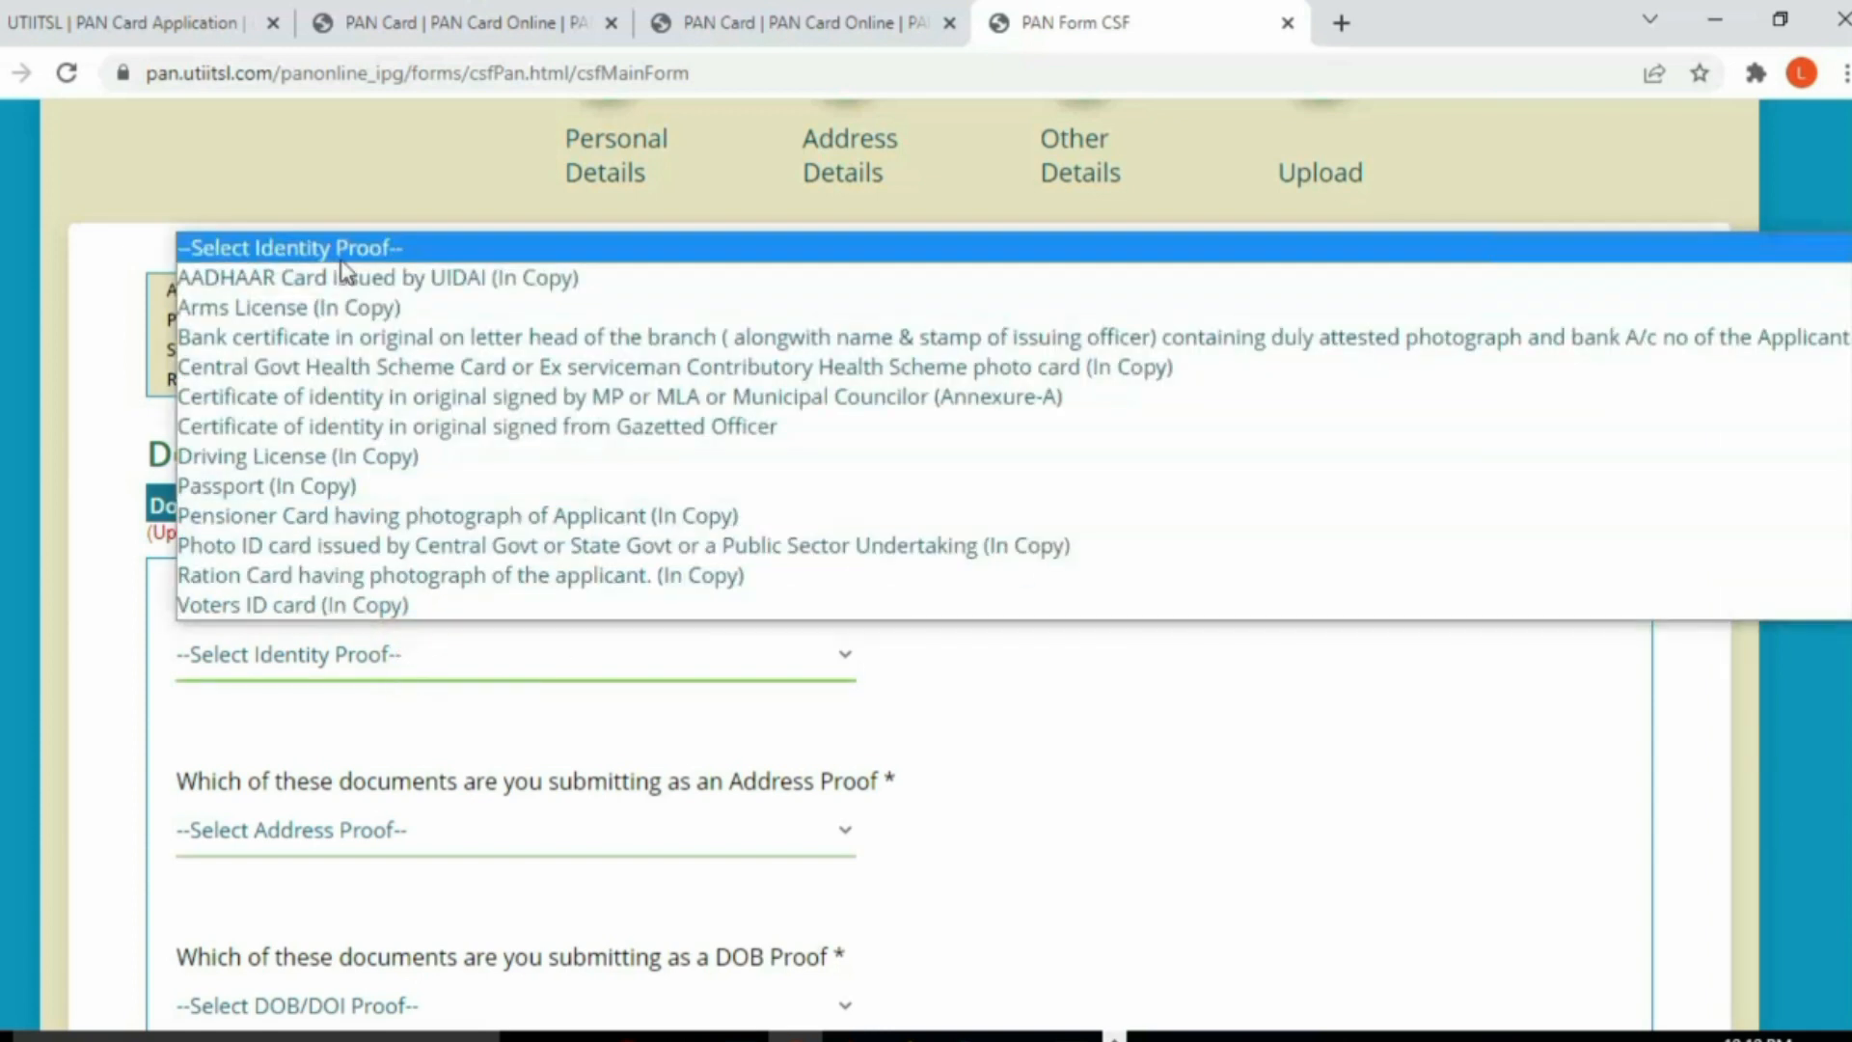
{"action": "left_click", "coordinate": [281, 286]}
{"action": "scroll", "coordinate": [376, 695], "scroll_direction": "down", "scroll_amount": 1}
{"action": "left_click", "coordinate": [376, 695]}
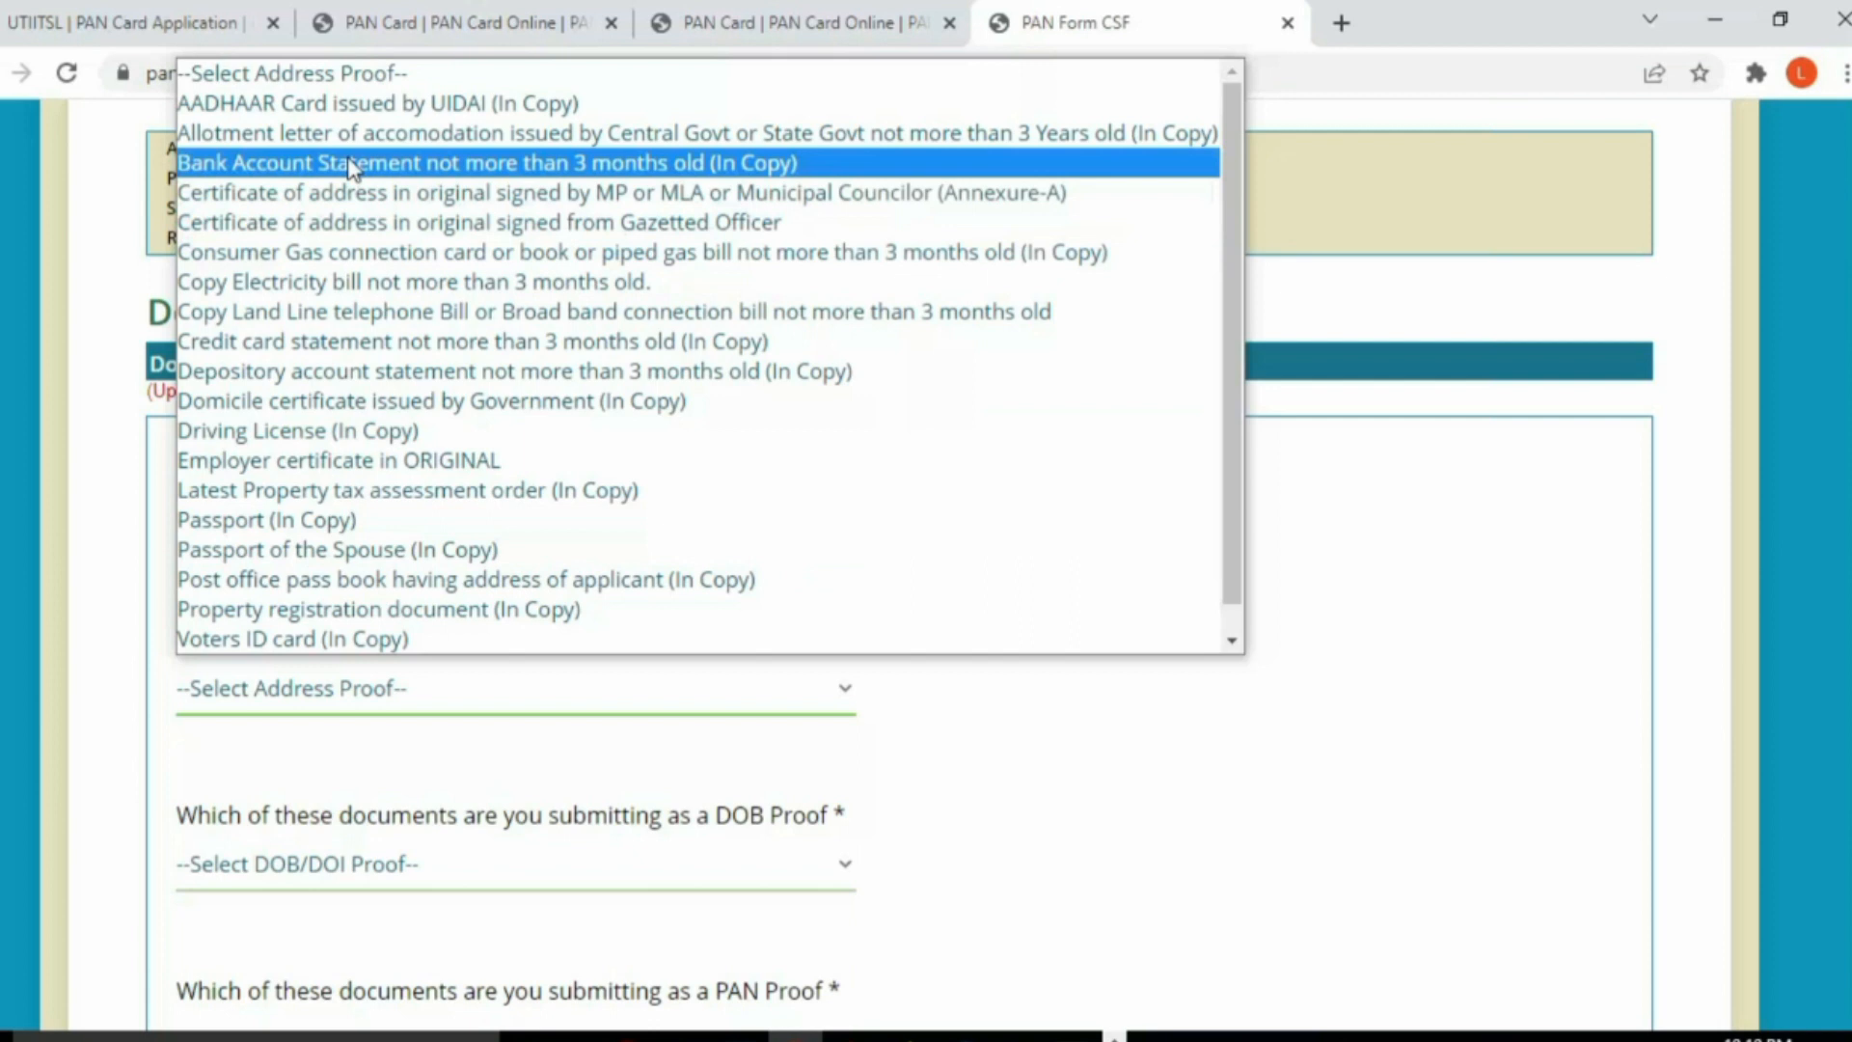
{"action": "left_click", "coordinate": [356, 103]}
{"action": "scroll", "coordinate": [449, 653], "scroll_direction": "down", "scroll_amount": 1}
{"action": "left_click", "coordinate": [319, 726]}
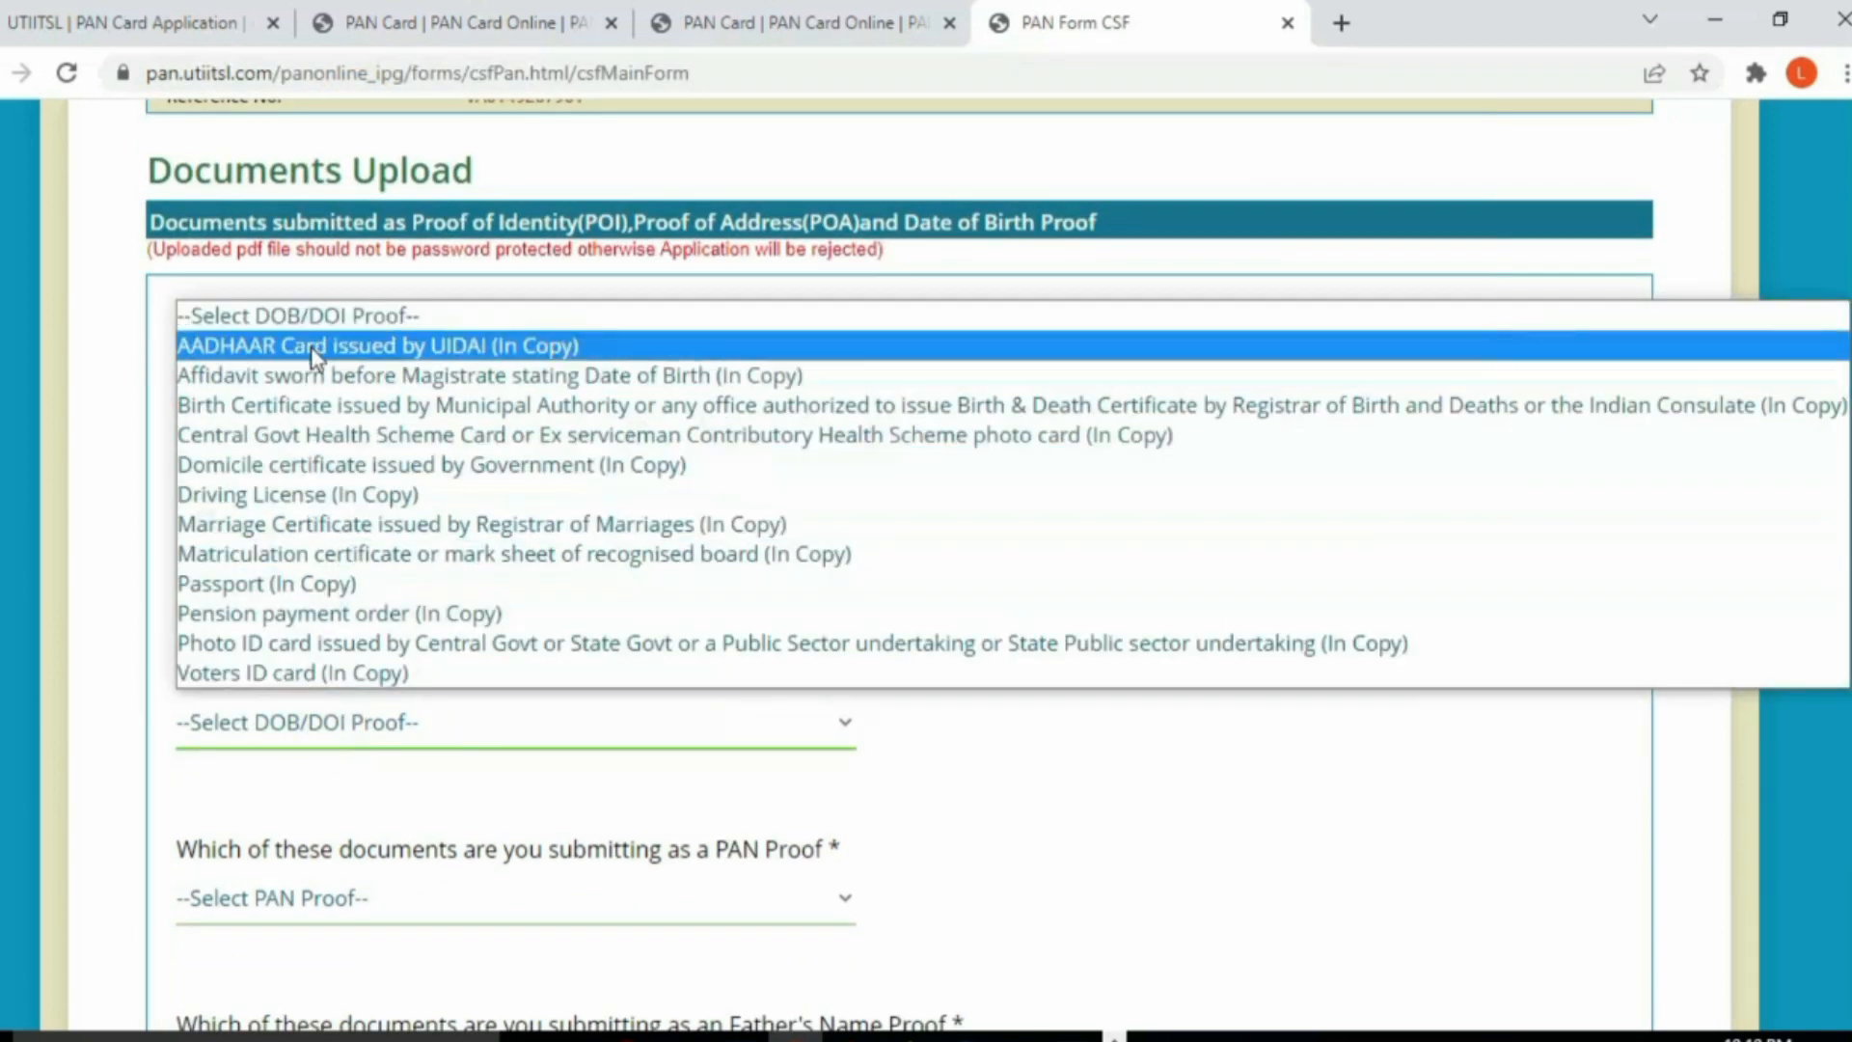
{"action": "left_click", "coordinate": [302, 349]}
{"action": "scroll", "coordinate": [430, 756], "scroll_direction": "down", "scroll_amount": 2}
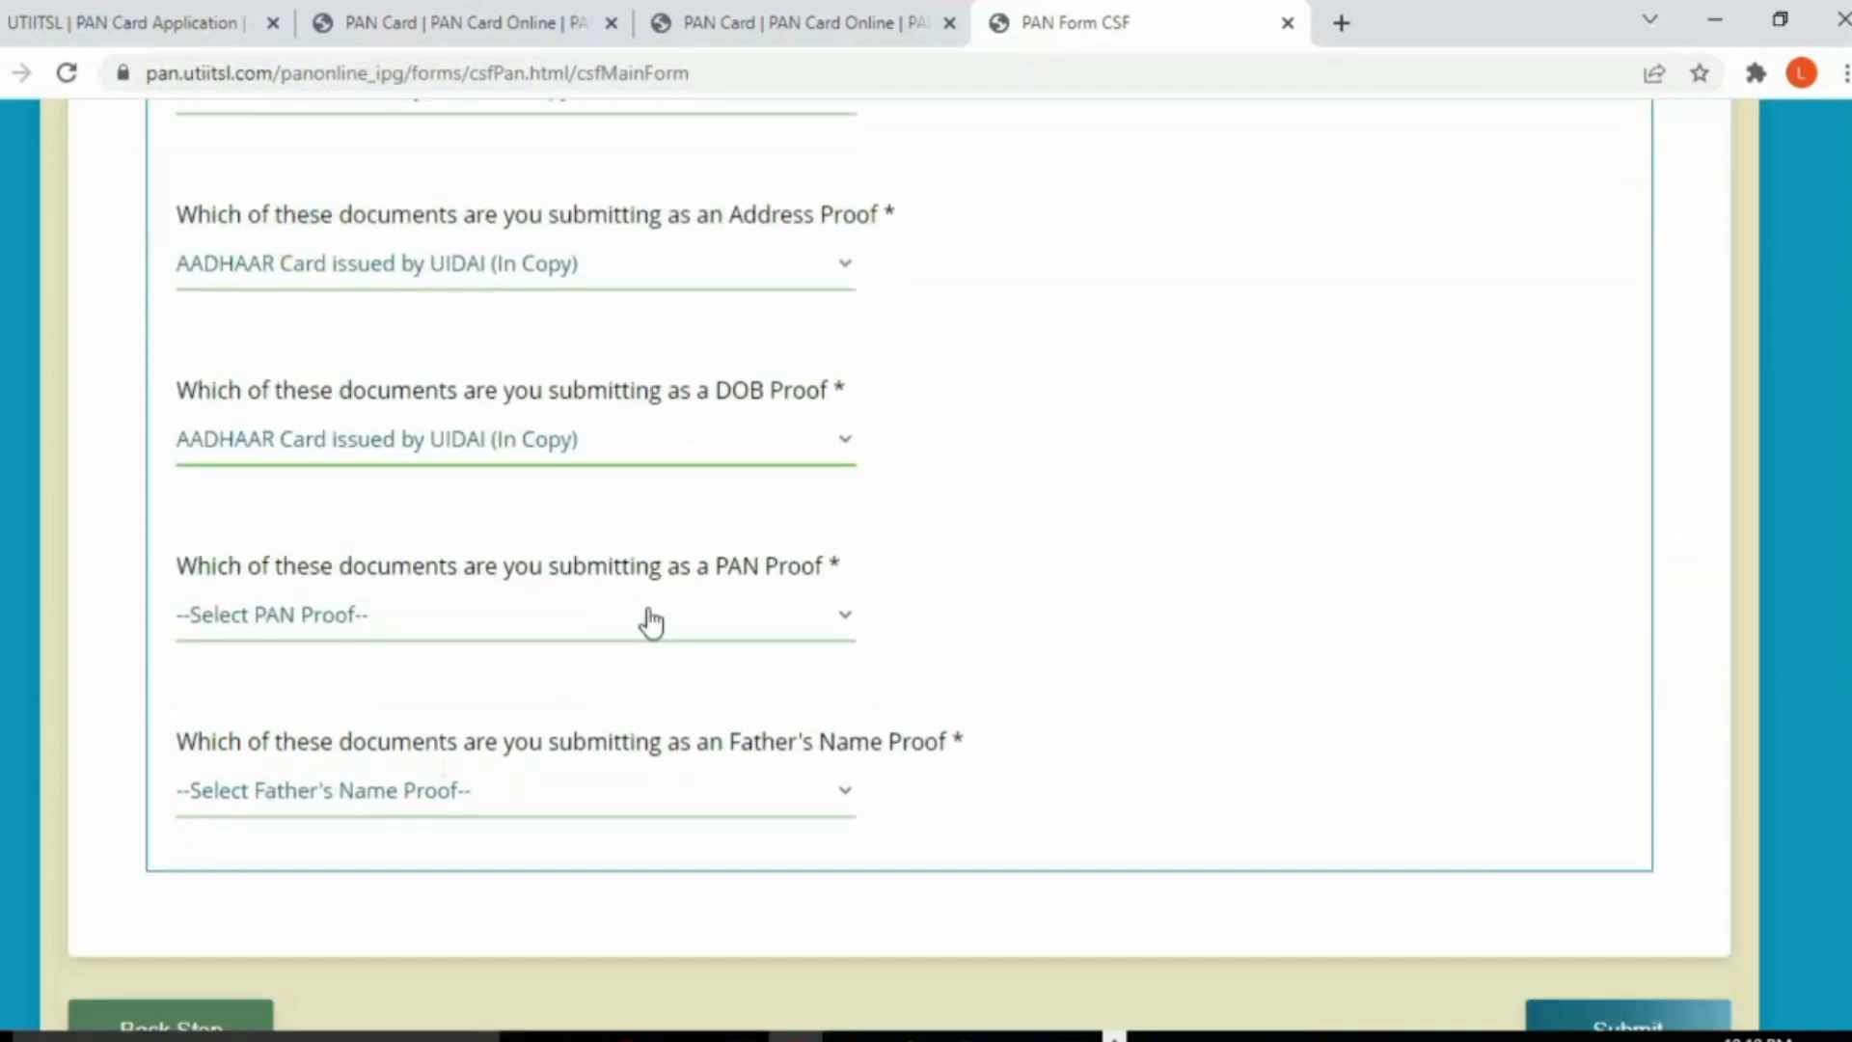
Step: Choose Copy of PAN Card and Voters ID card (In Copy) as proofs, then submit
{"action": "left_click", "coordinate": [473, 627]}
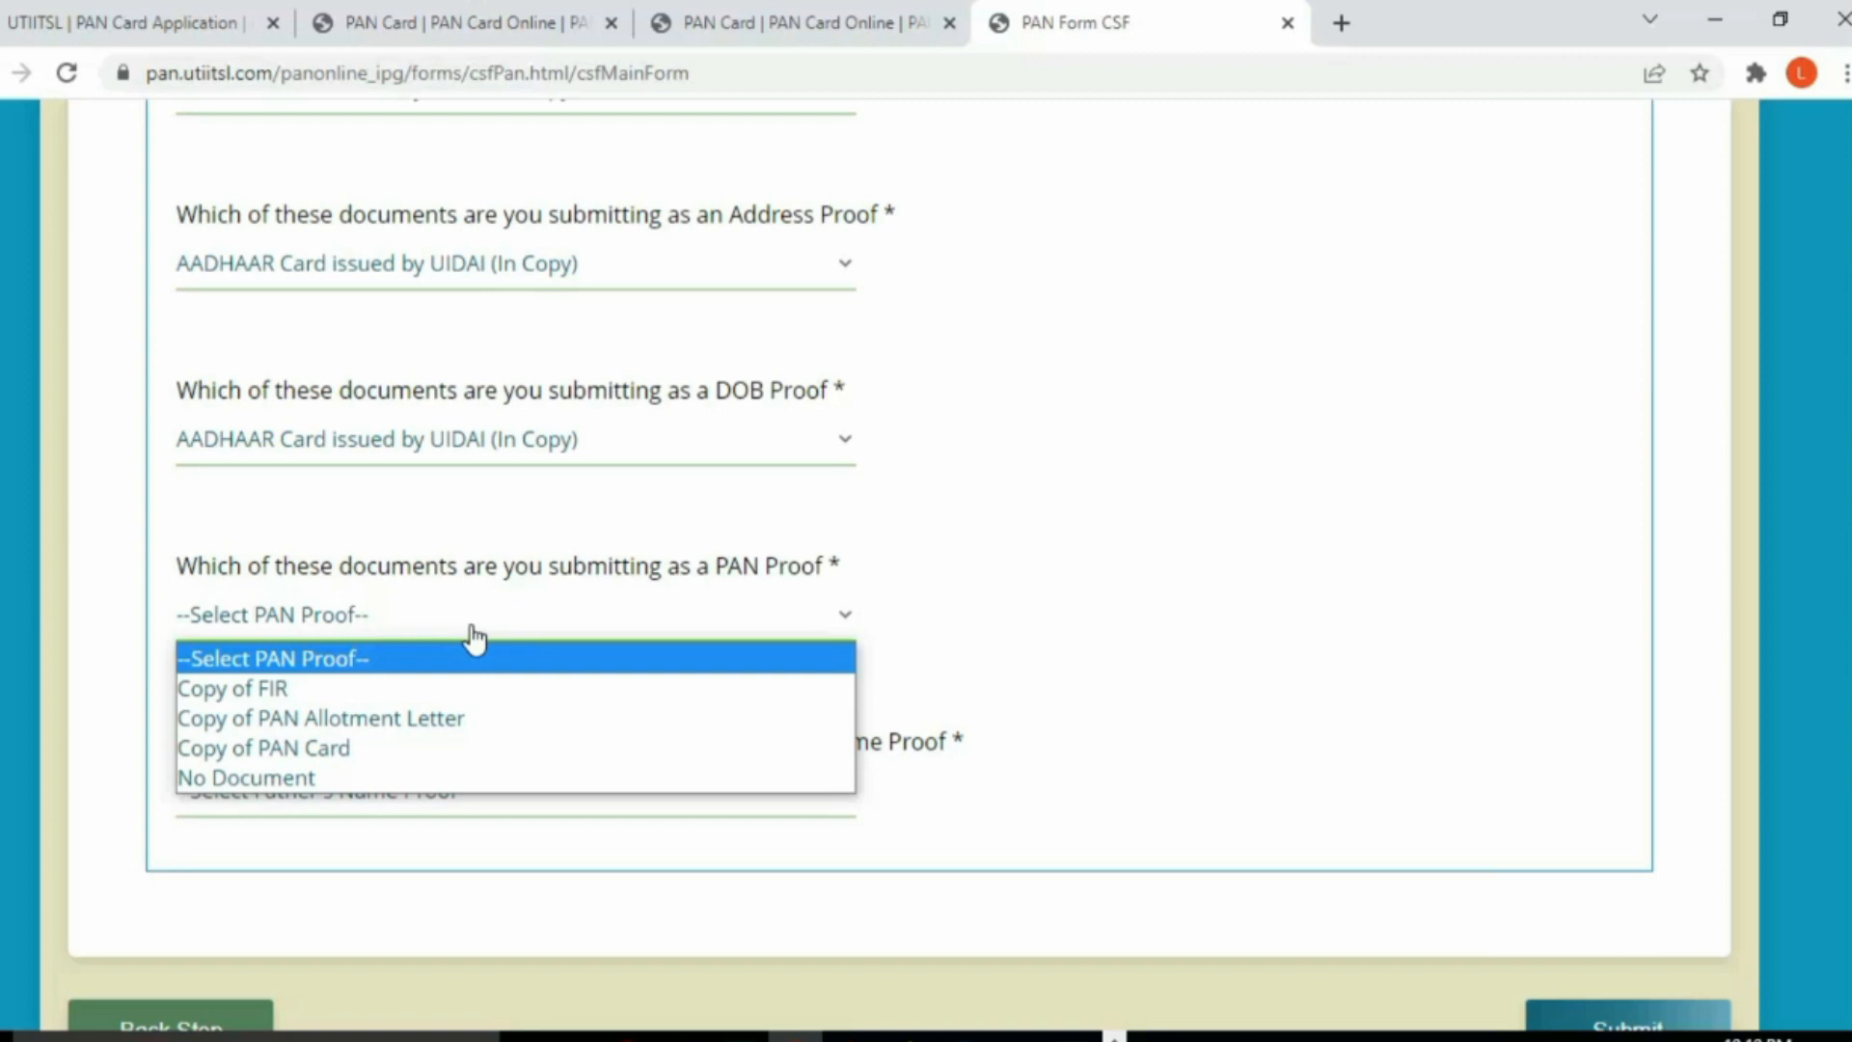
{"action": "left_click", "coordinate": [328, 748]}
{"action": "left_click", "coordinate": [416, 800]}
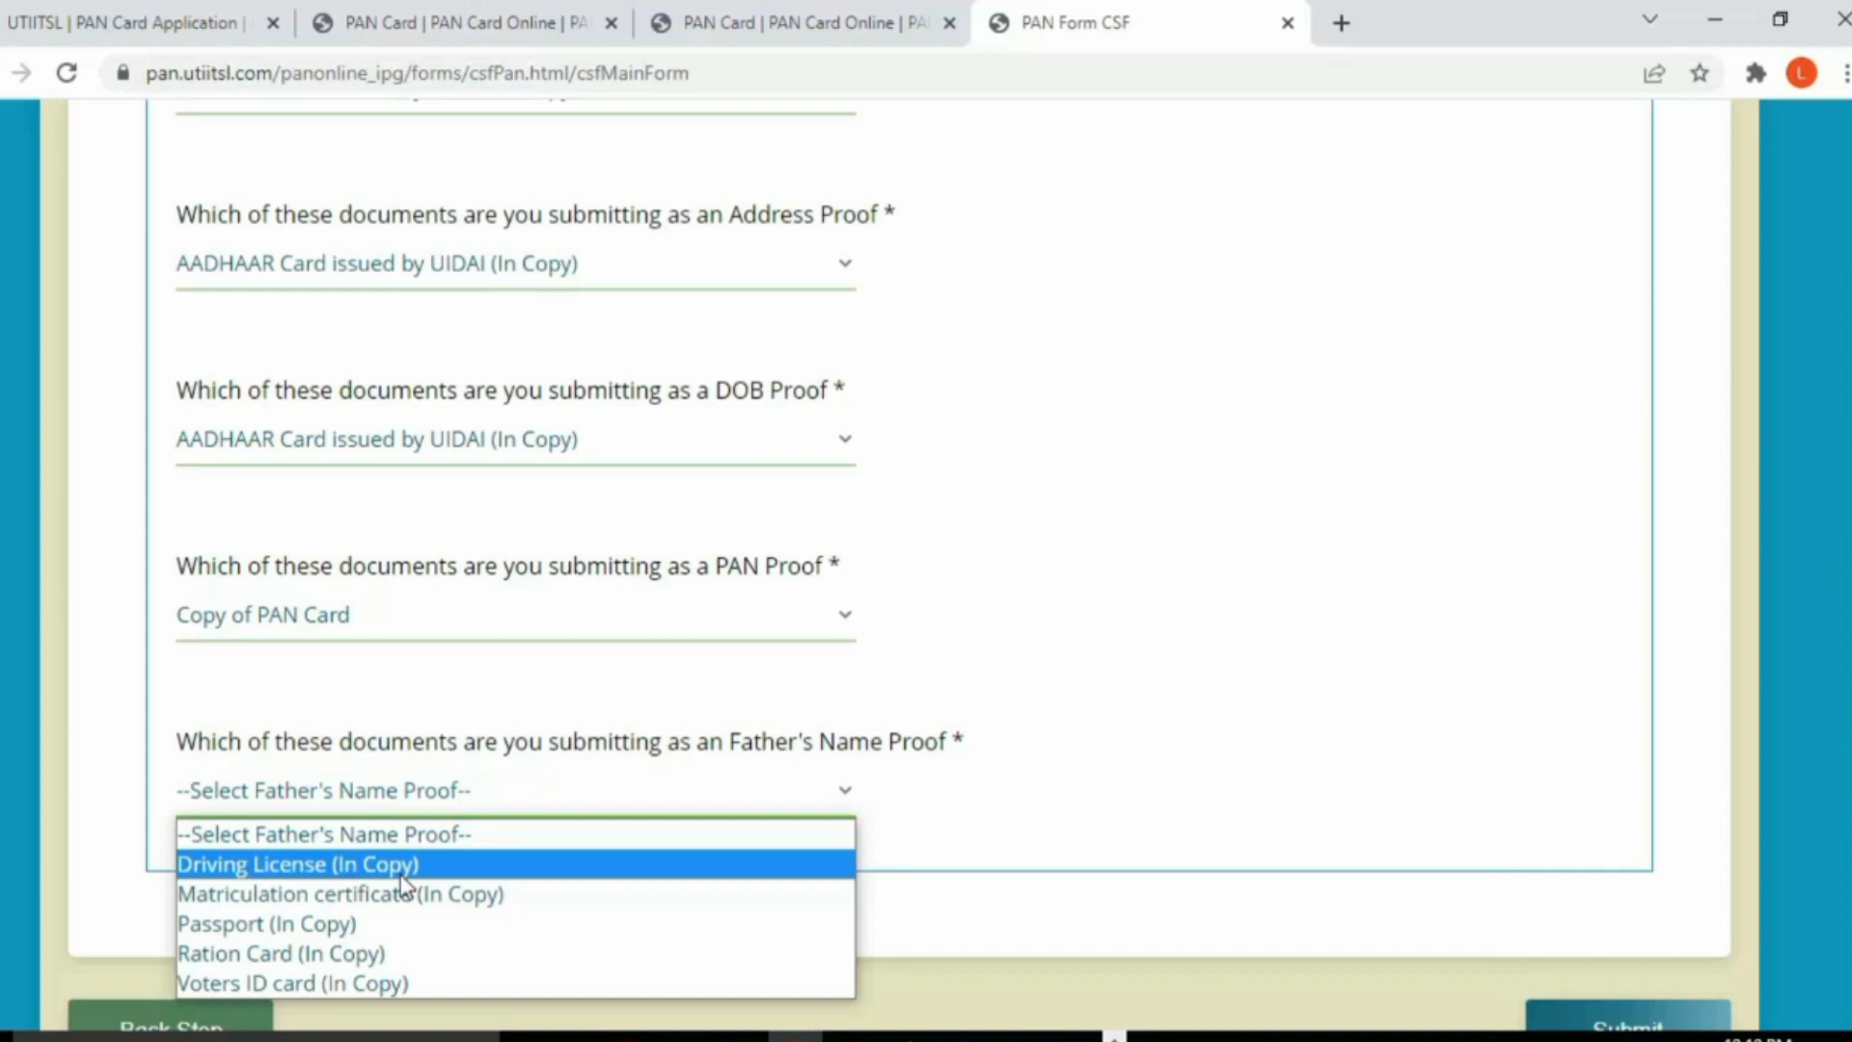
{"action": "left_click", "coordinate": [363, 983]}
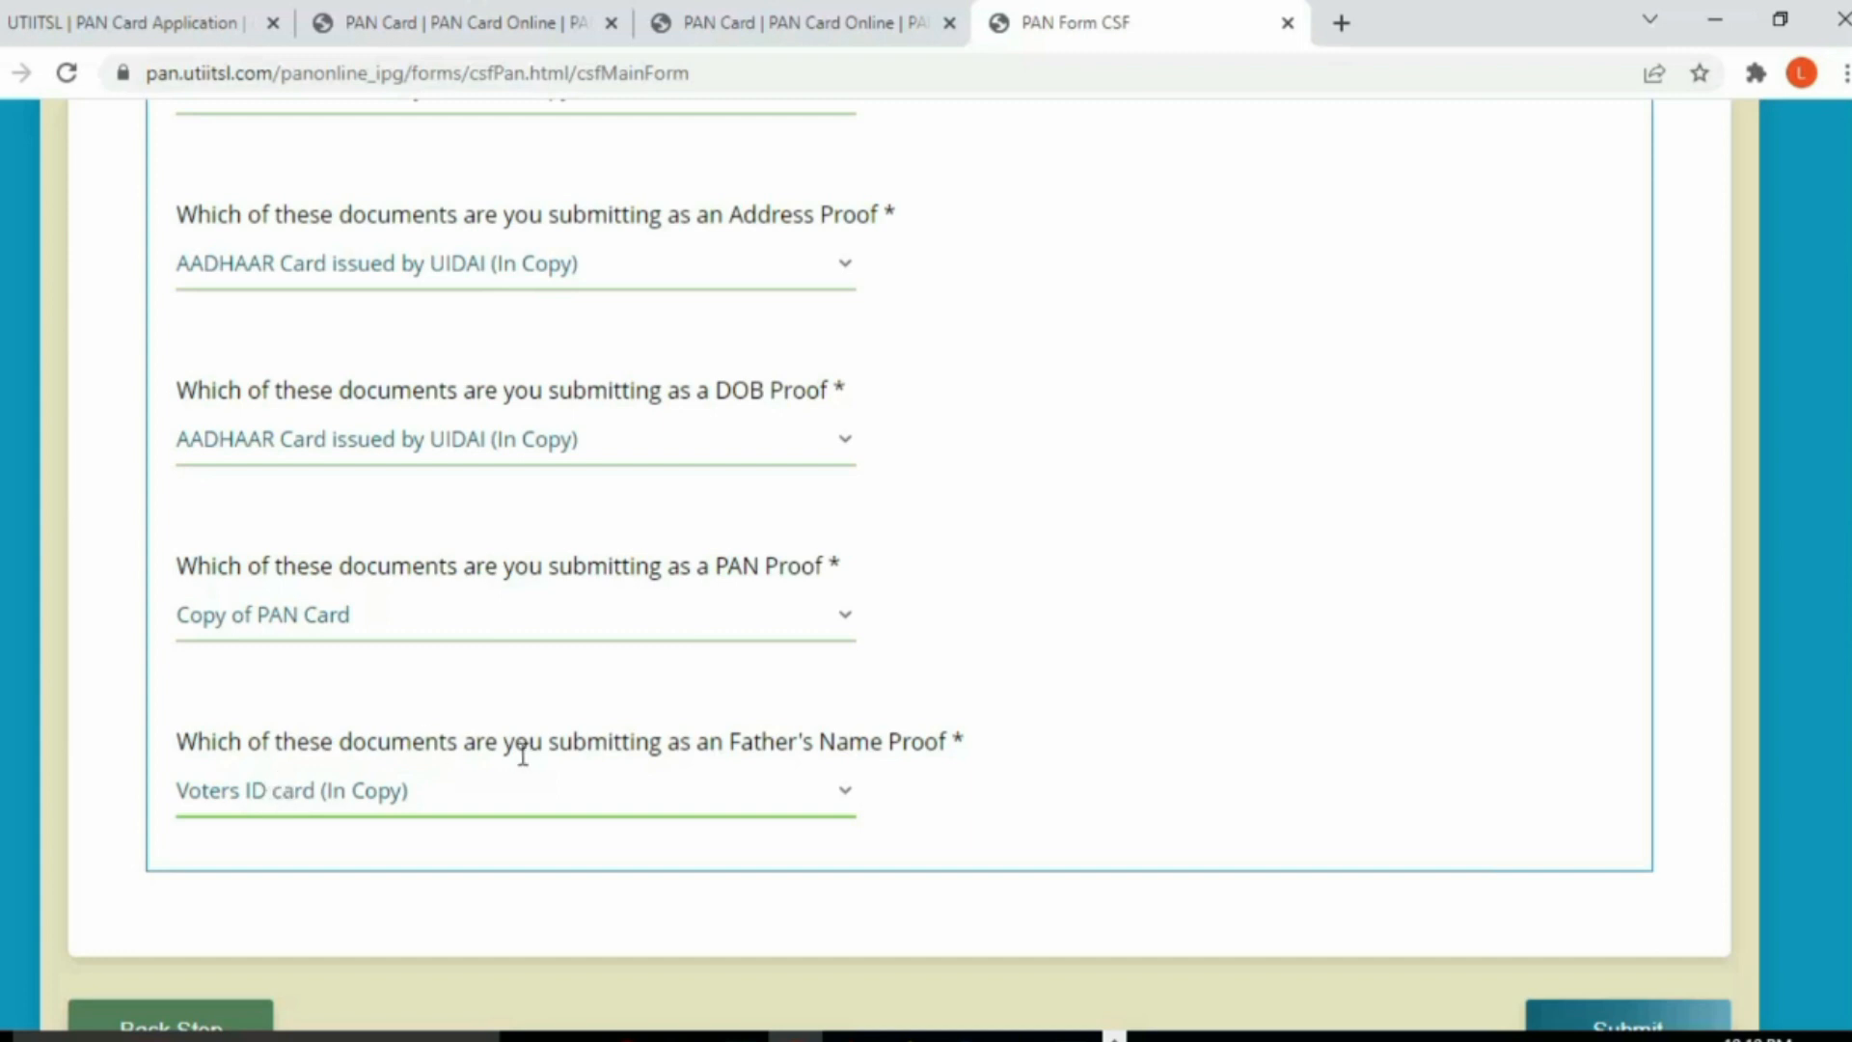
{"action": "scroll", "coordinate": [683, 802], "scroll_direction": "down", "scroll_amount": 1}
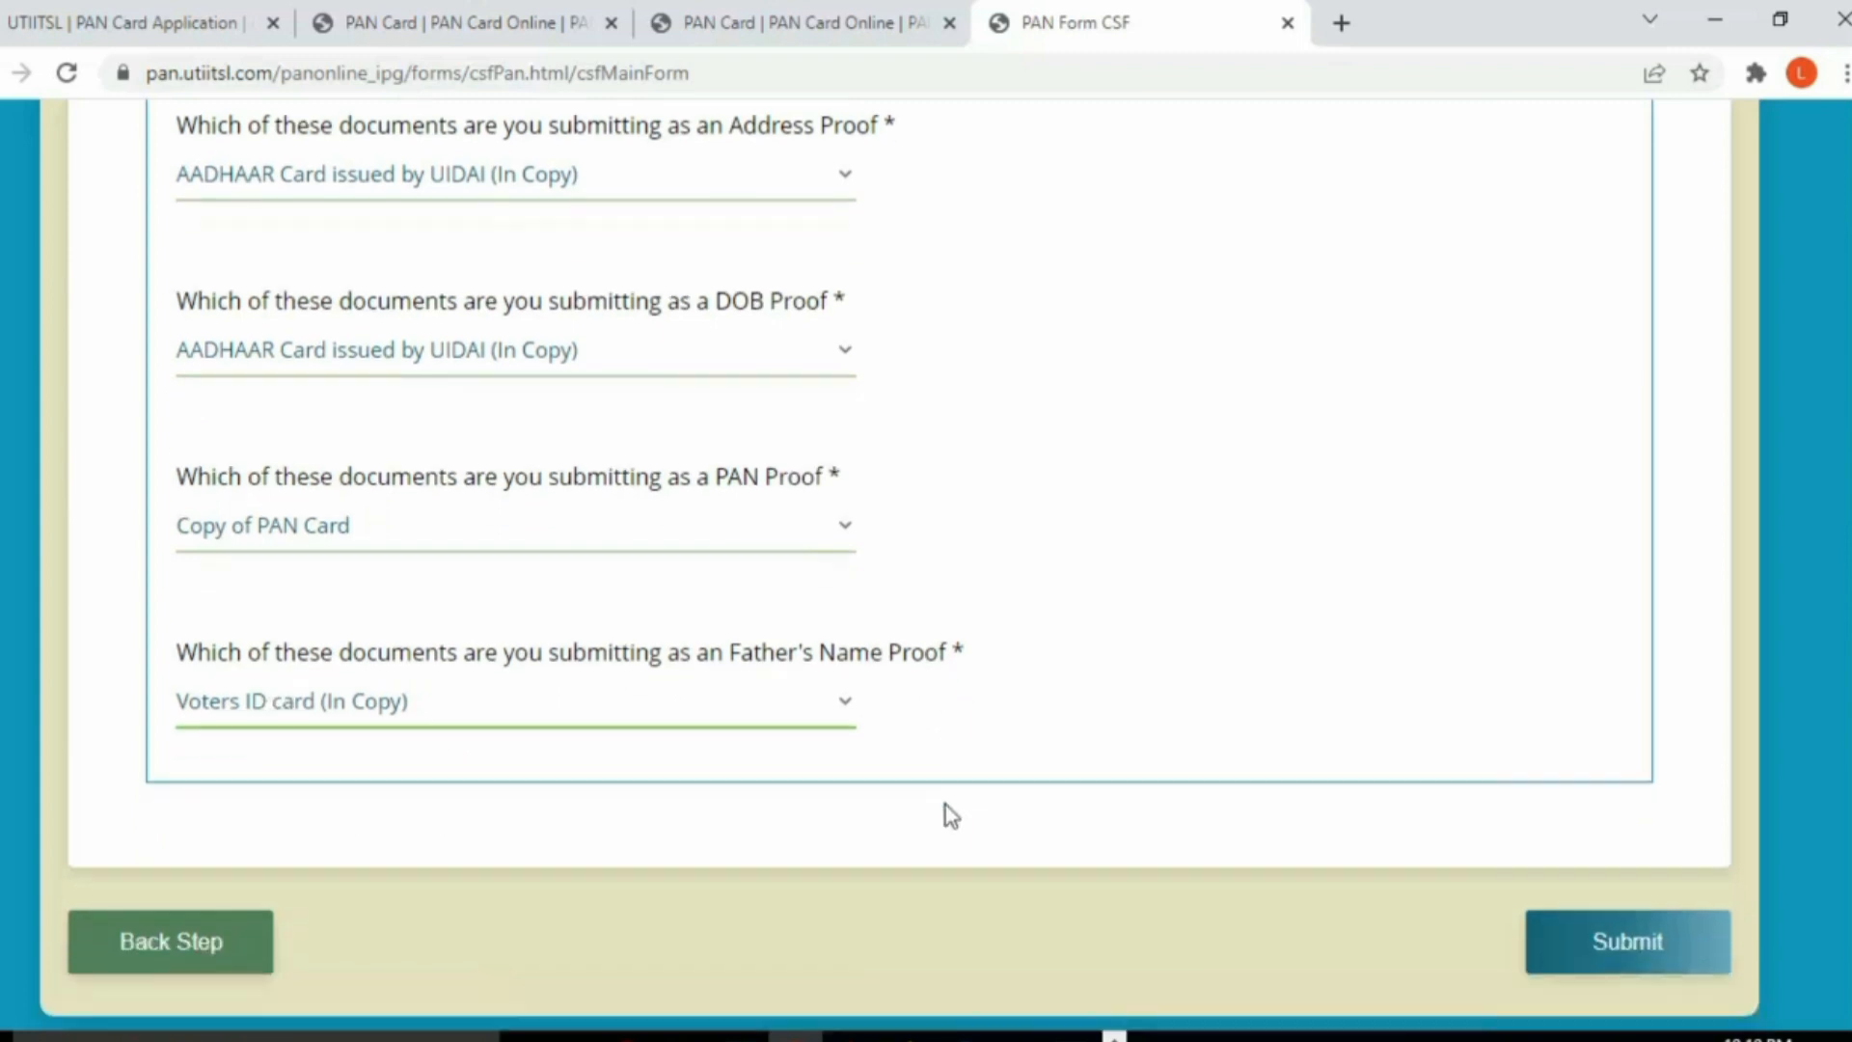
{"action": "left_click", "coordinate": [1609, 943]}
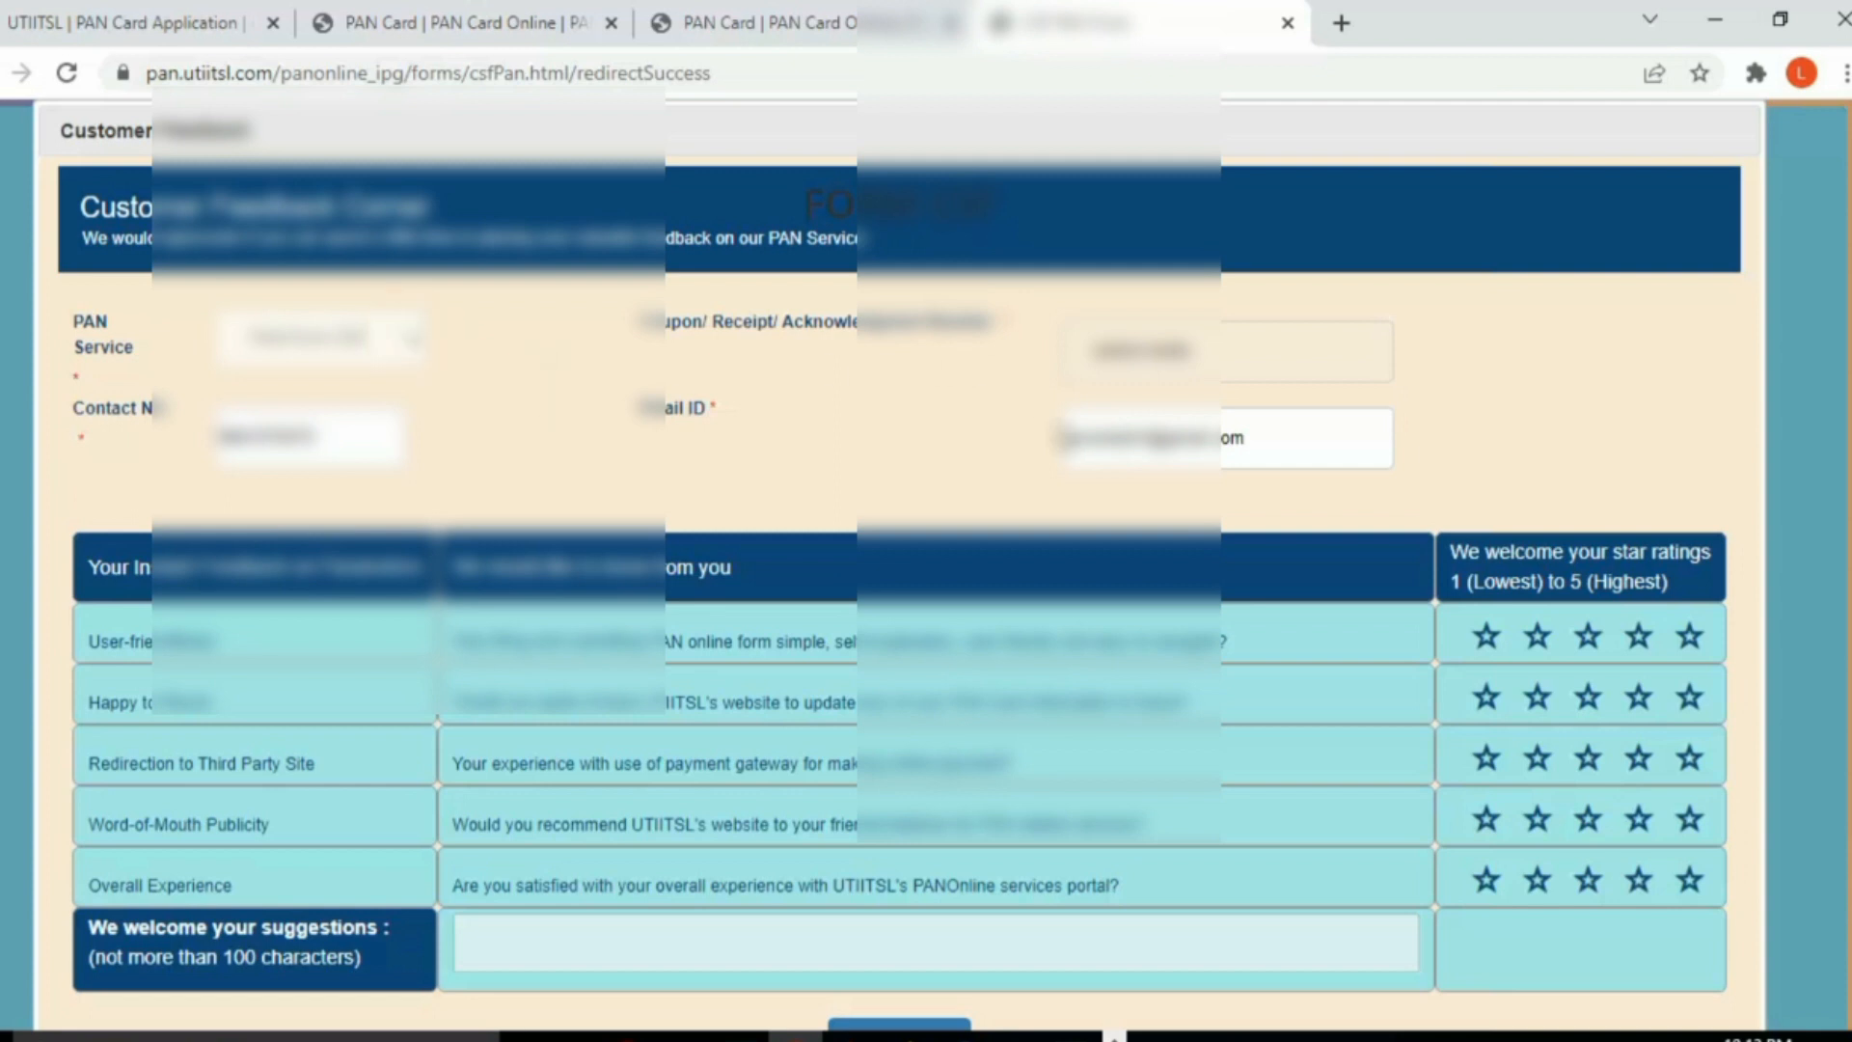
Step: Give all five feedback questions five stars, submit the rating and dismiss the thank-you
{"action": "scroll", "coordinate": [1092, 629], "scroll_direction": "down", "scroll_amount": 3}
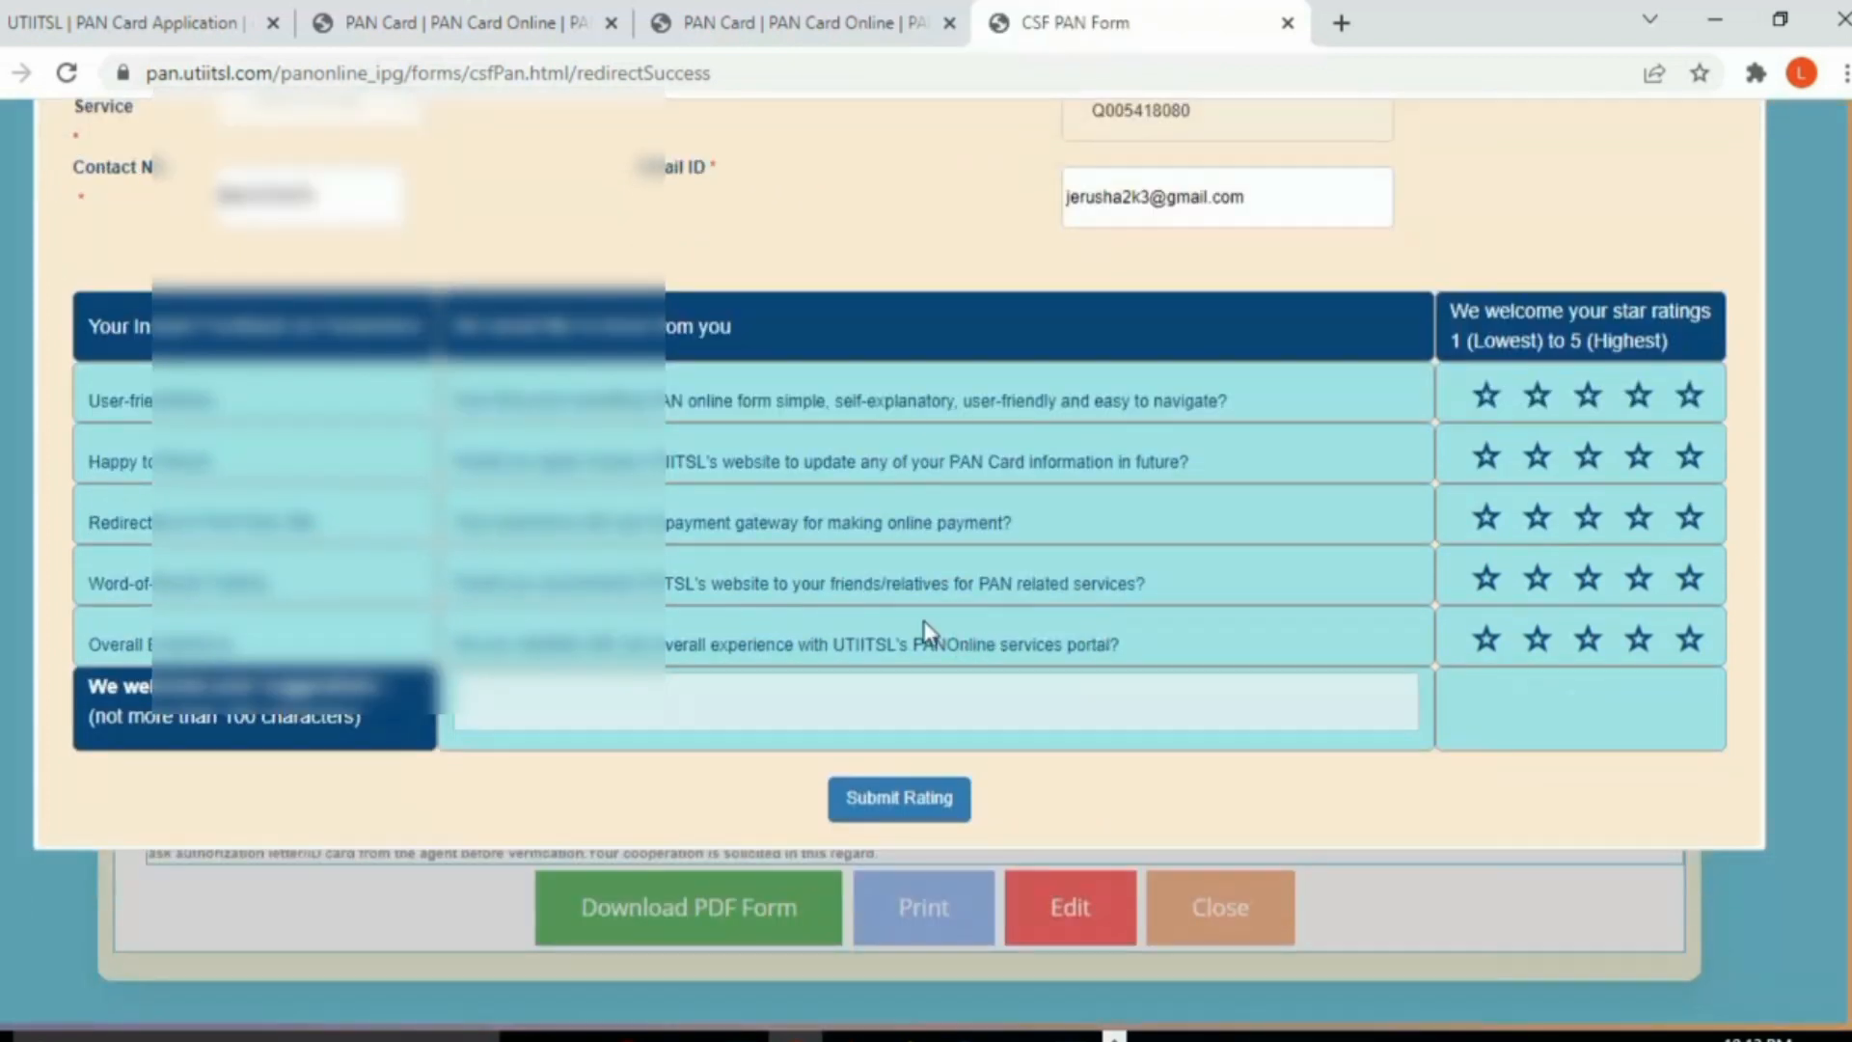
{"action": "left_click", "coordinate": [1689, 396]}
{"action": "left_click", "coordinate": [1689, 456]}
{"action": "left_click", "coordinate": [1689, 517]}
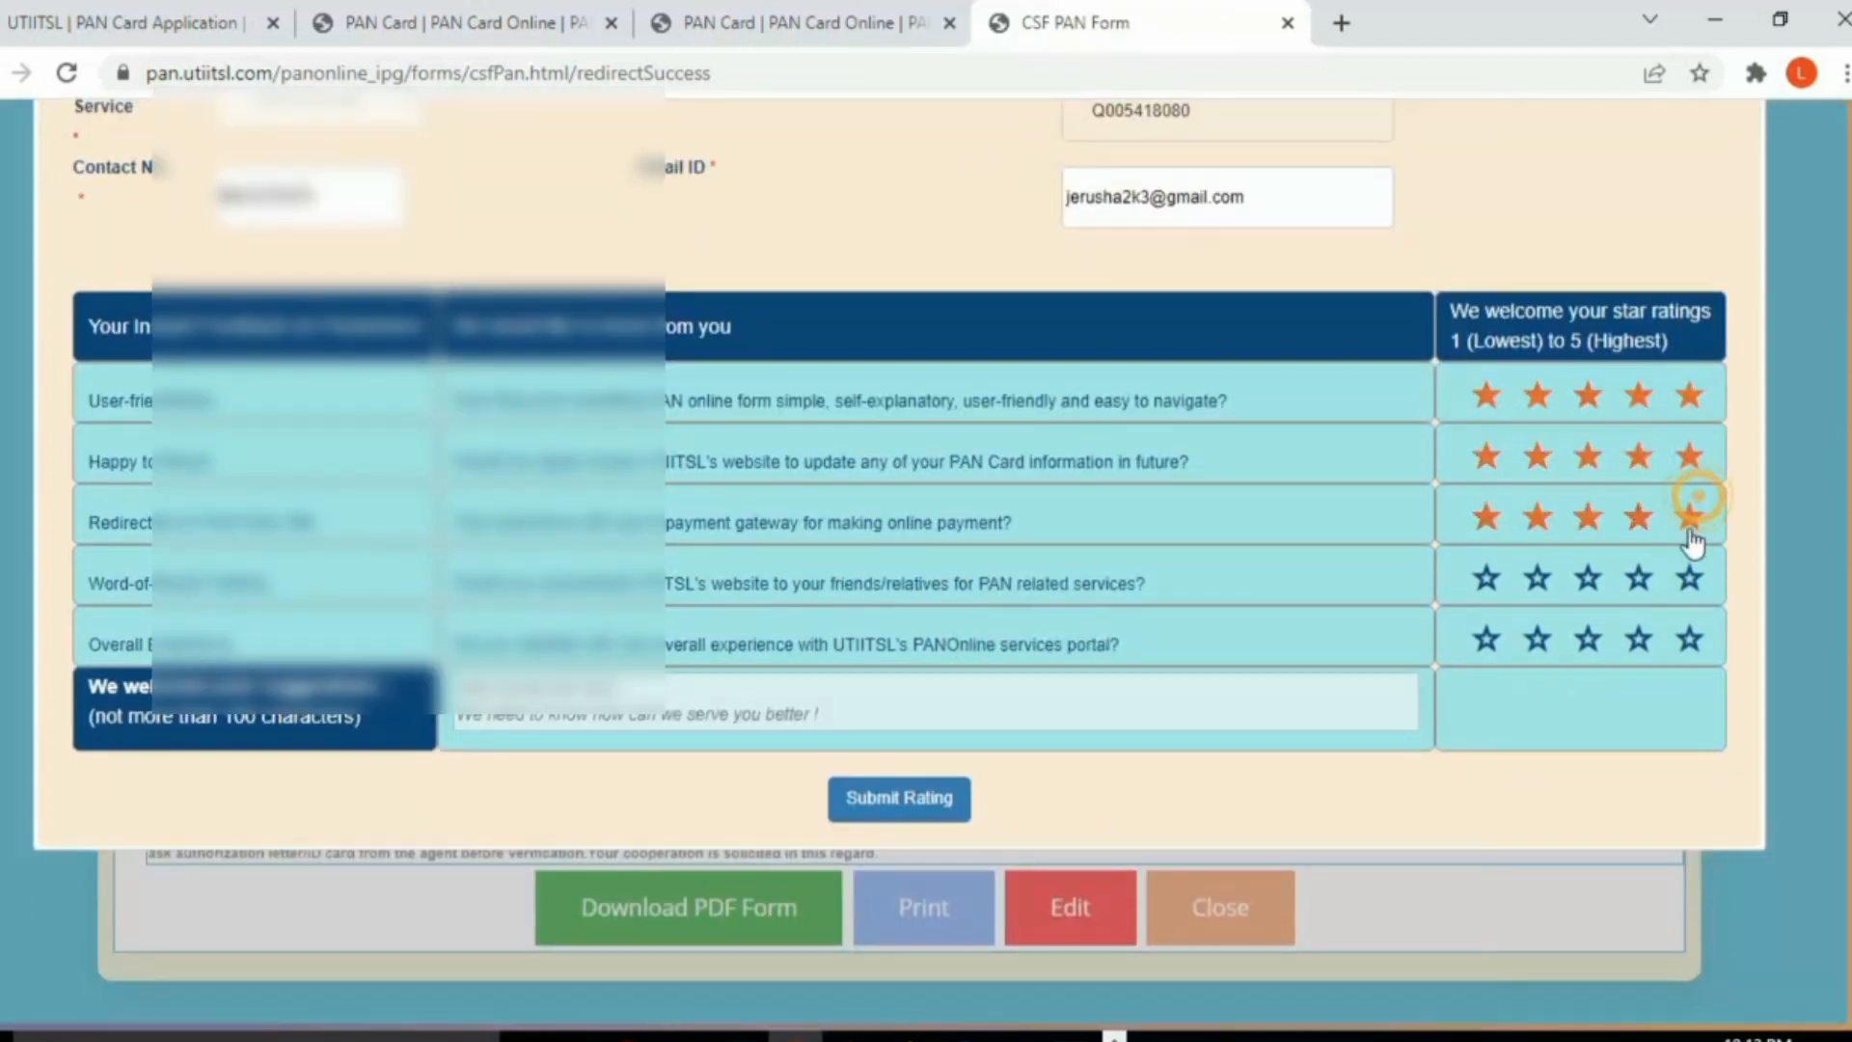
{"action": "left_click", "coordinate": [1689, 577]}
{"action": "left_click", "coordinate": [1689, 639]}
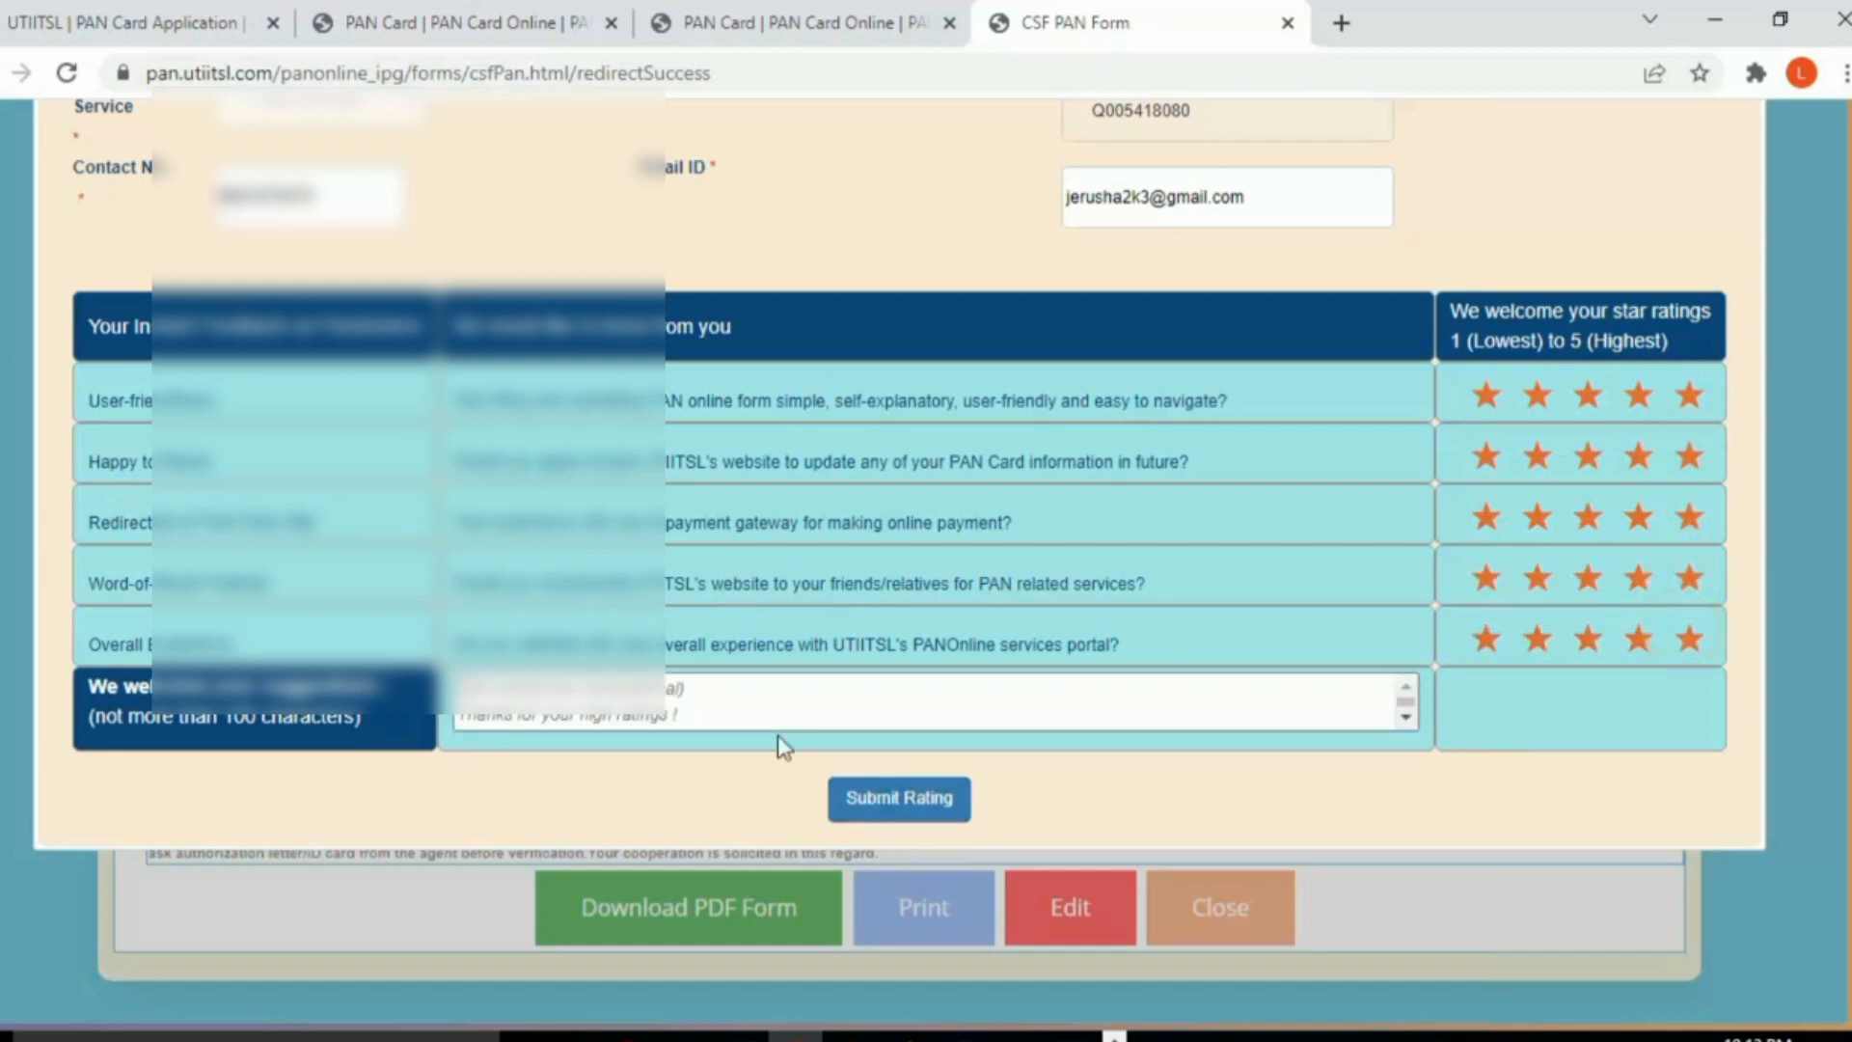
{"action": "left_click", "coordinate": [758, 700]}
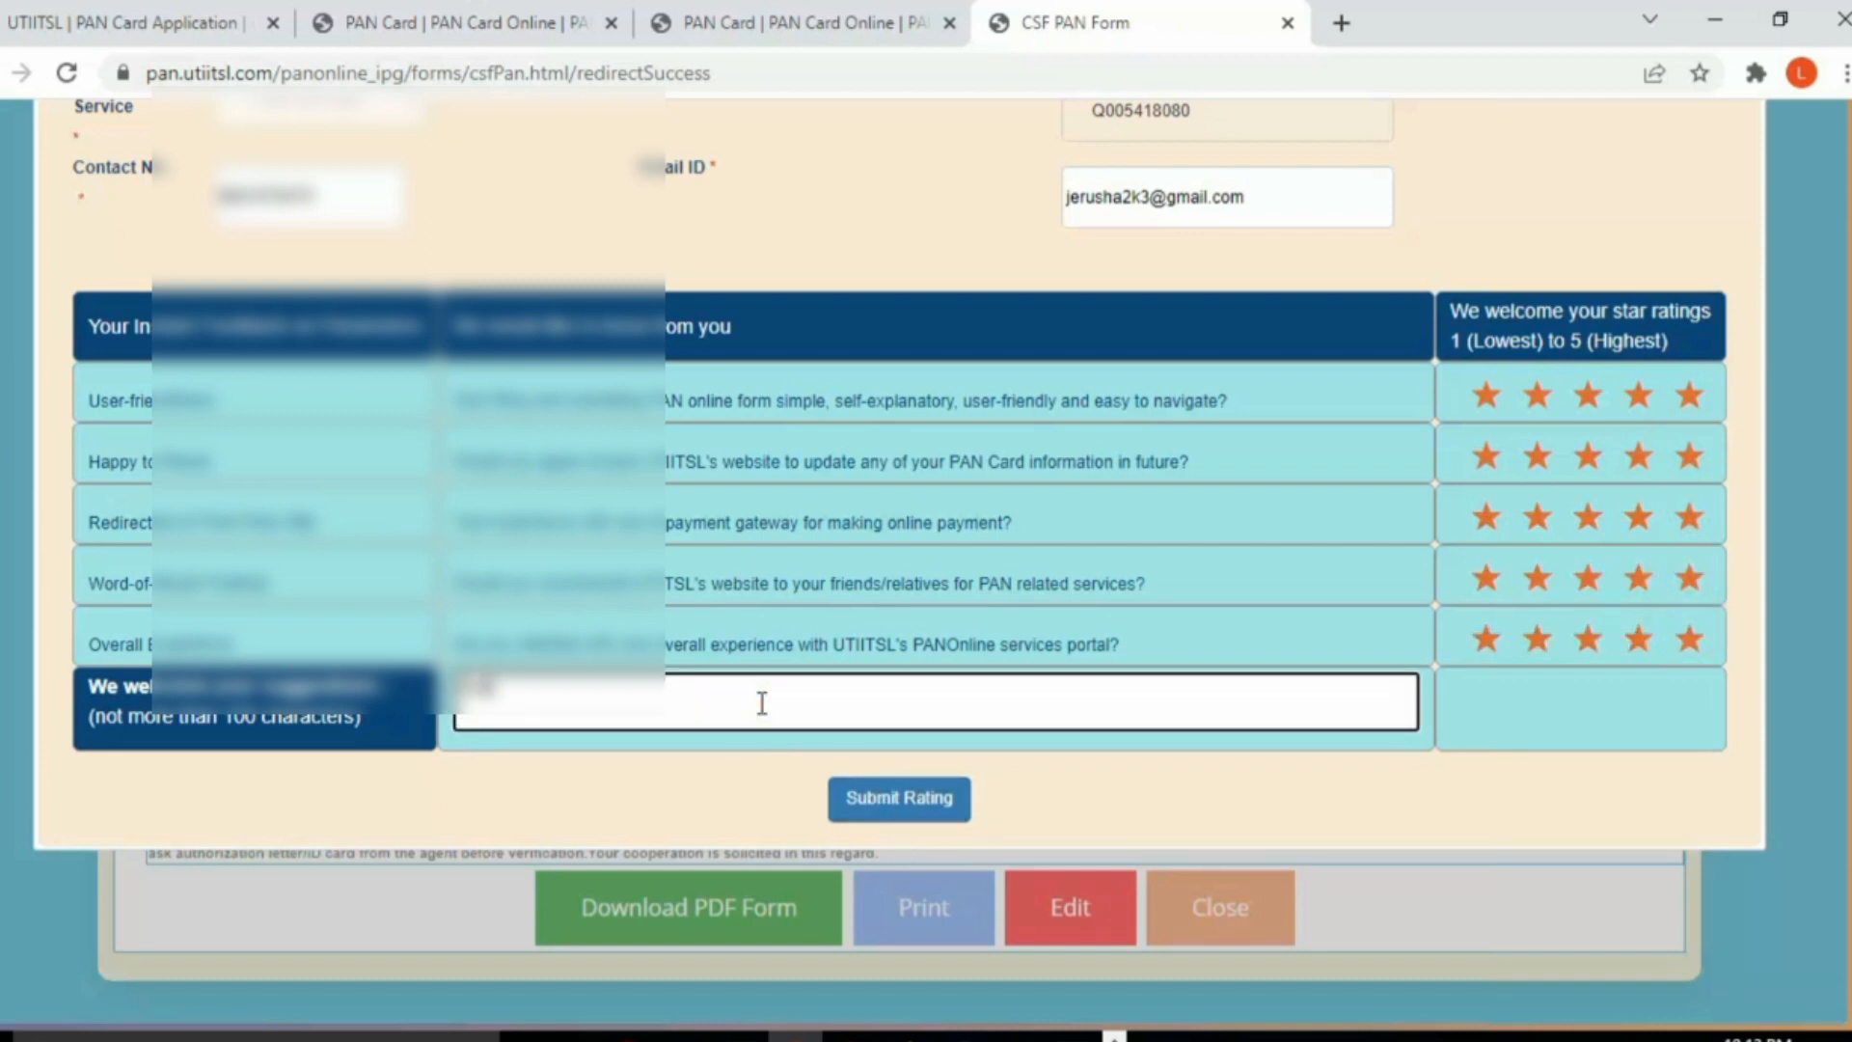
{"action": "left_click", "coordinate": [910, 807]}
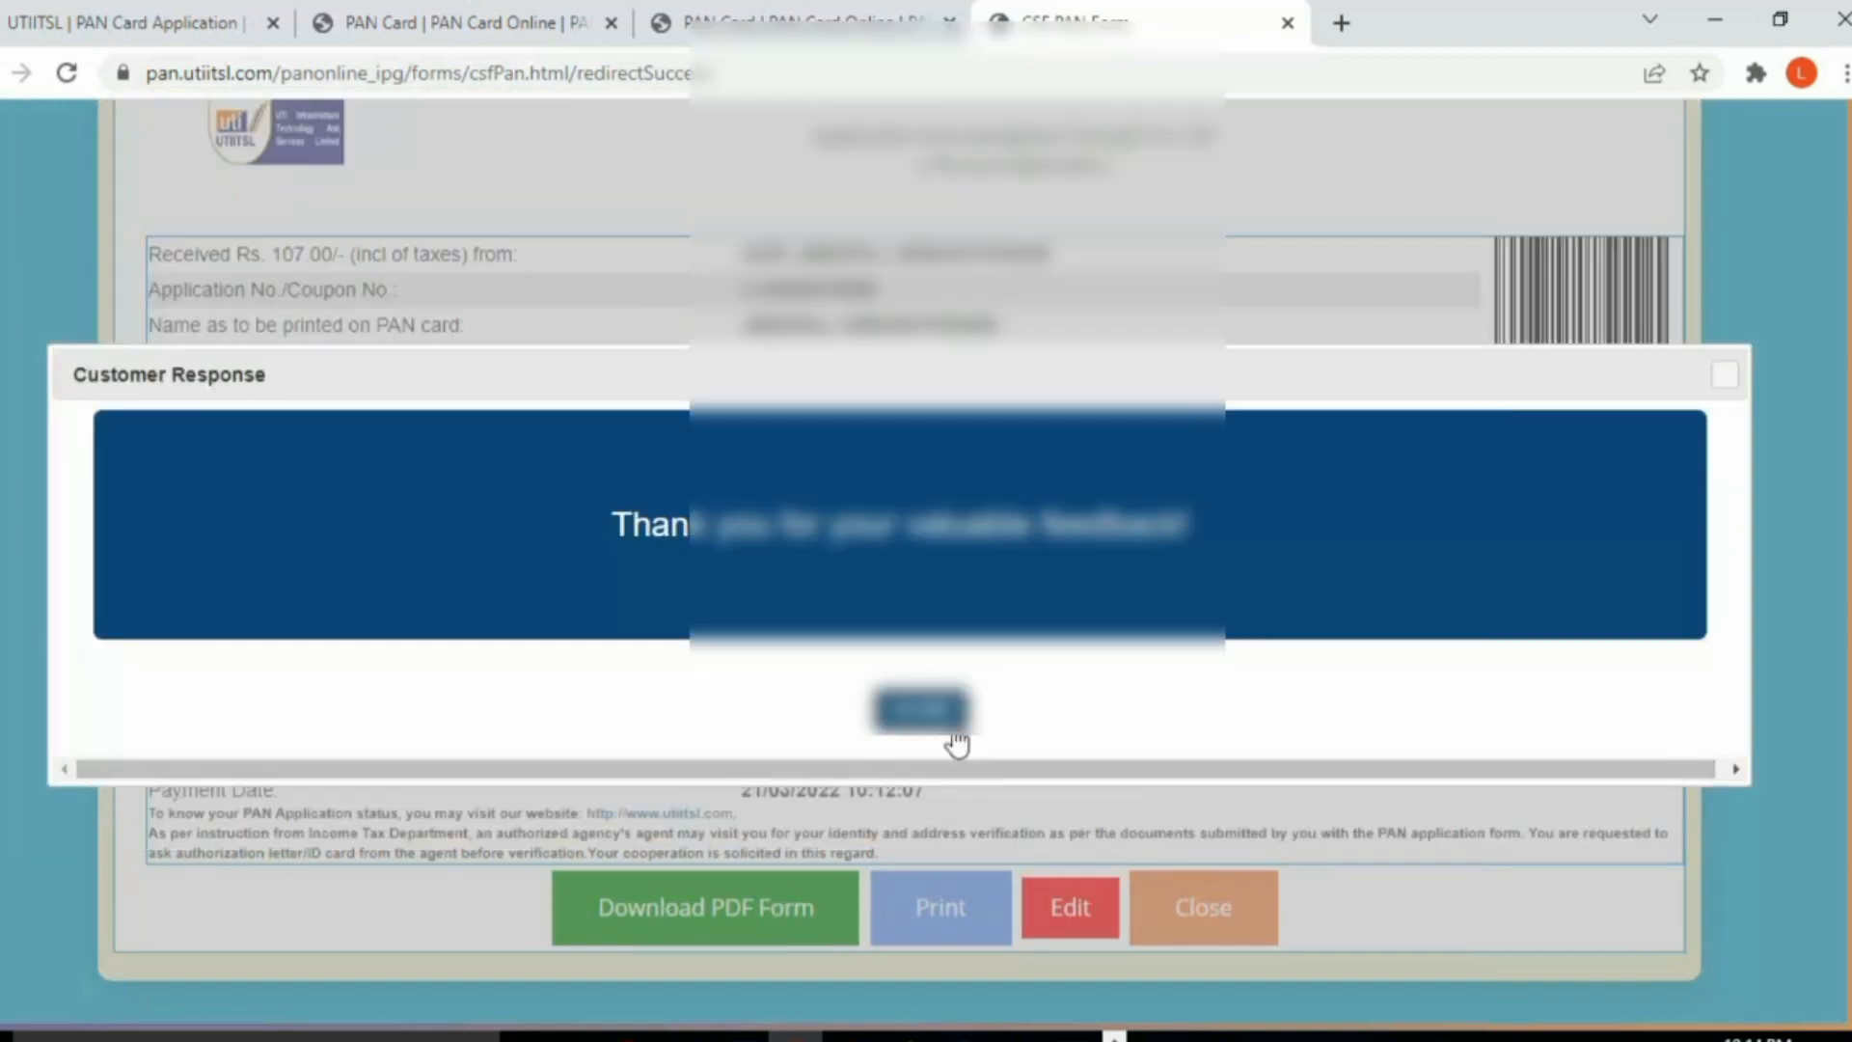
{"action": "left_click", "coordinate": [917, 709]}
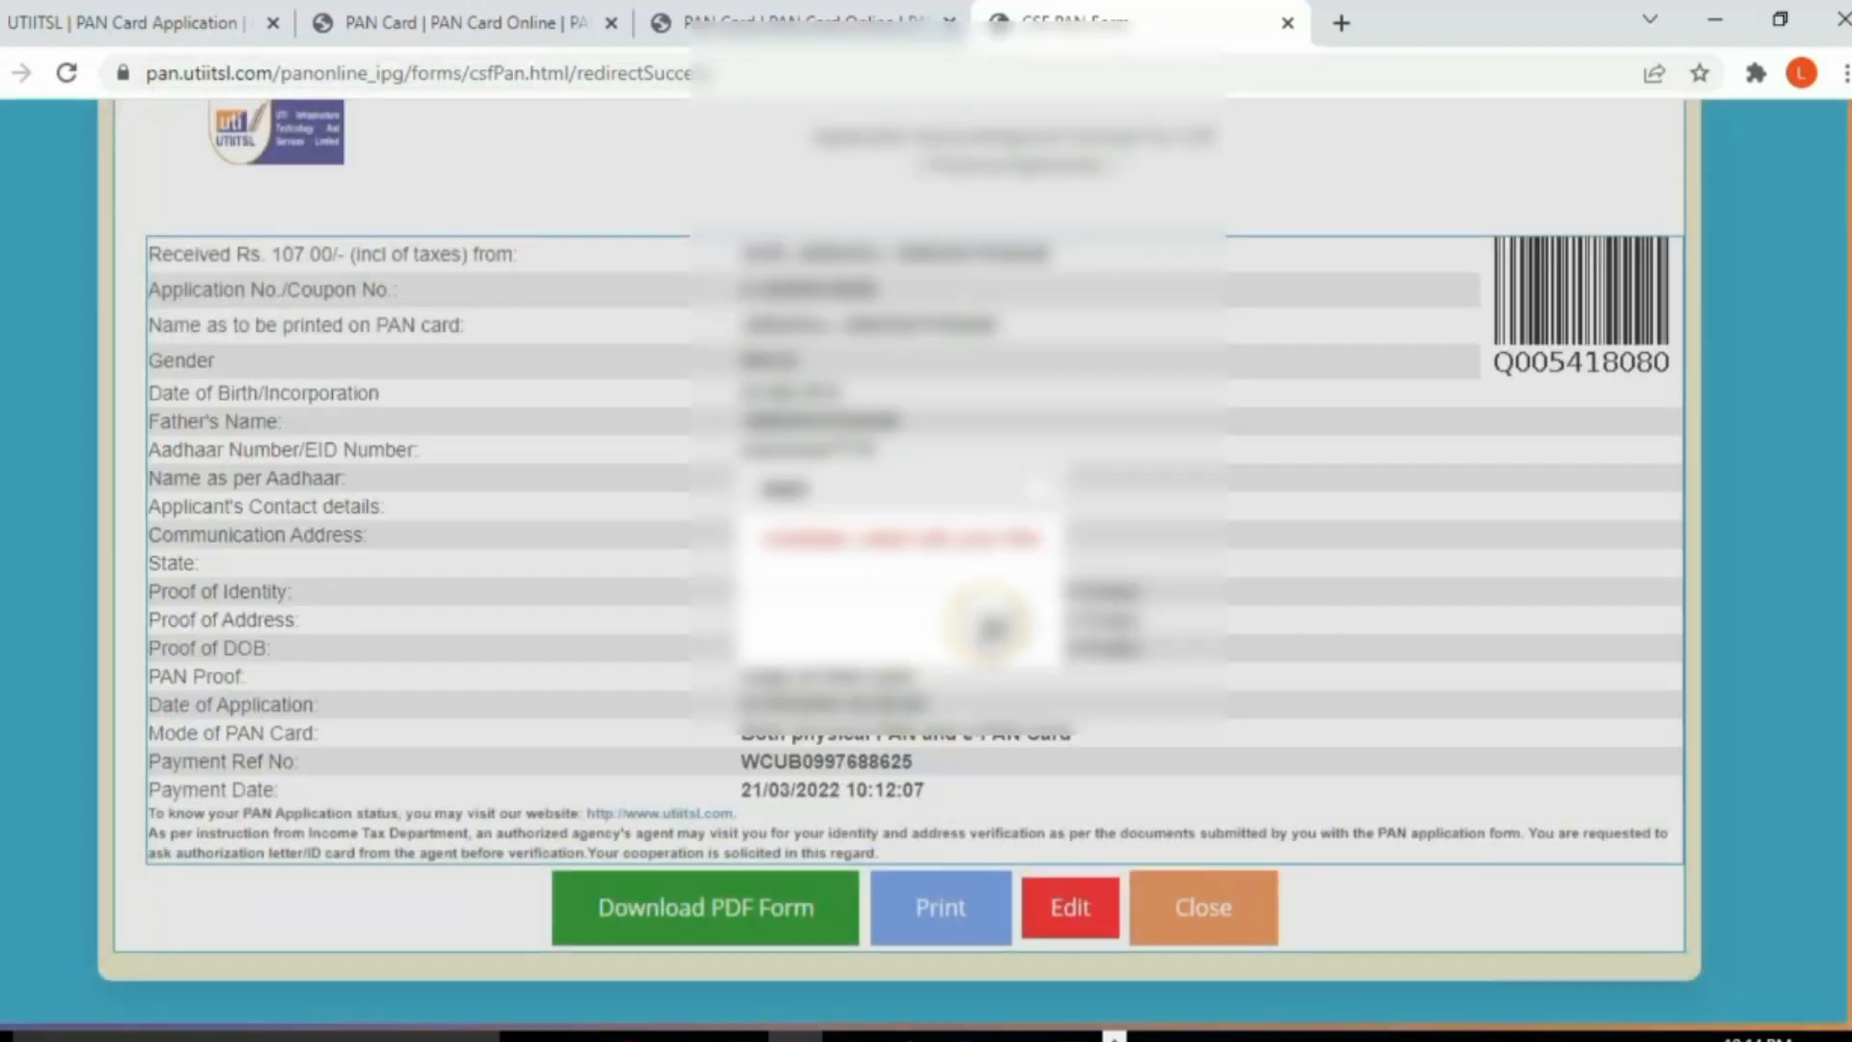
{"action": "left_click", "coordinate": [1042, 496]}
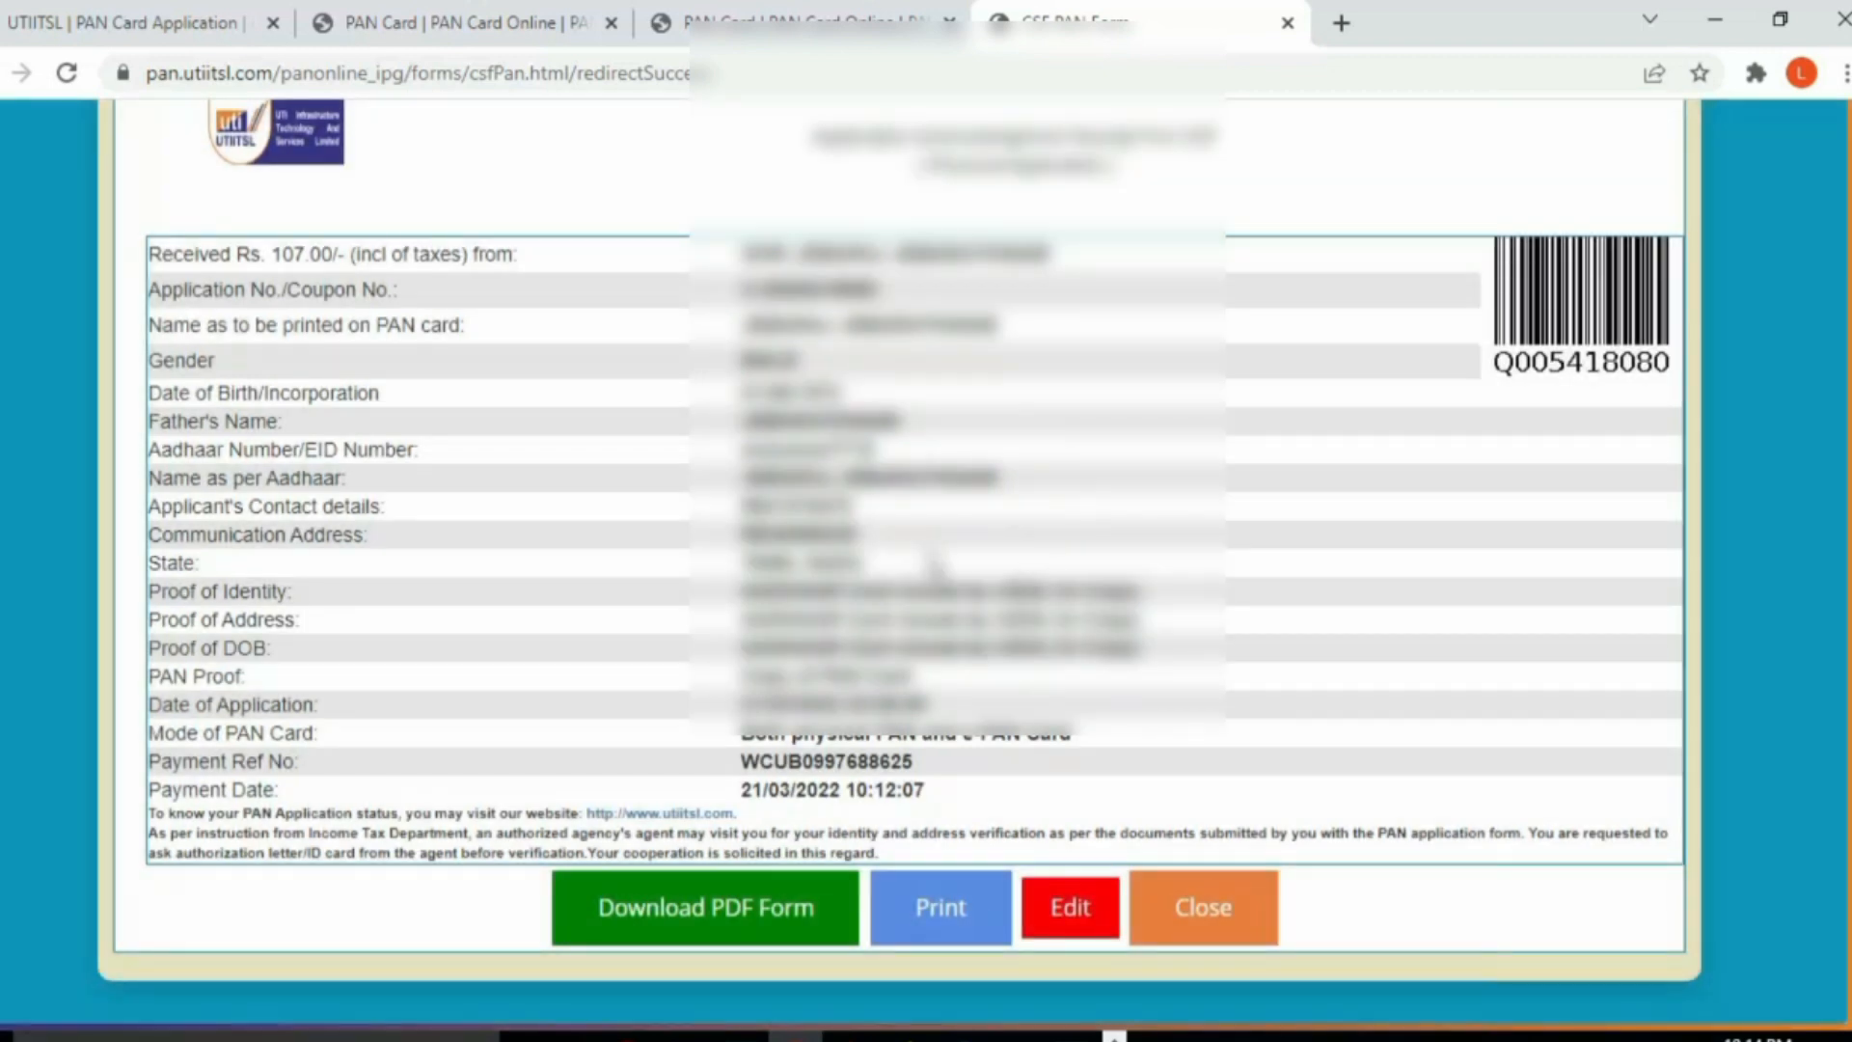
{"action": "left_click", "coordinate": [722, 911]}
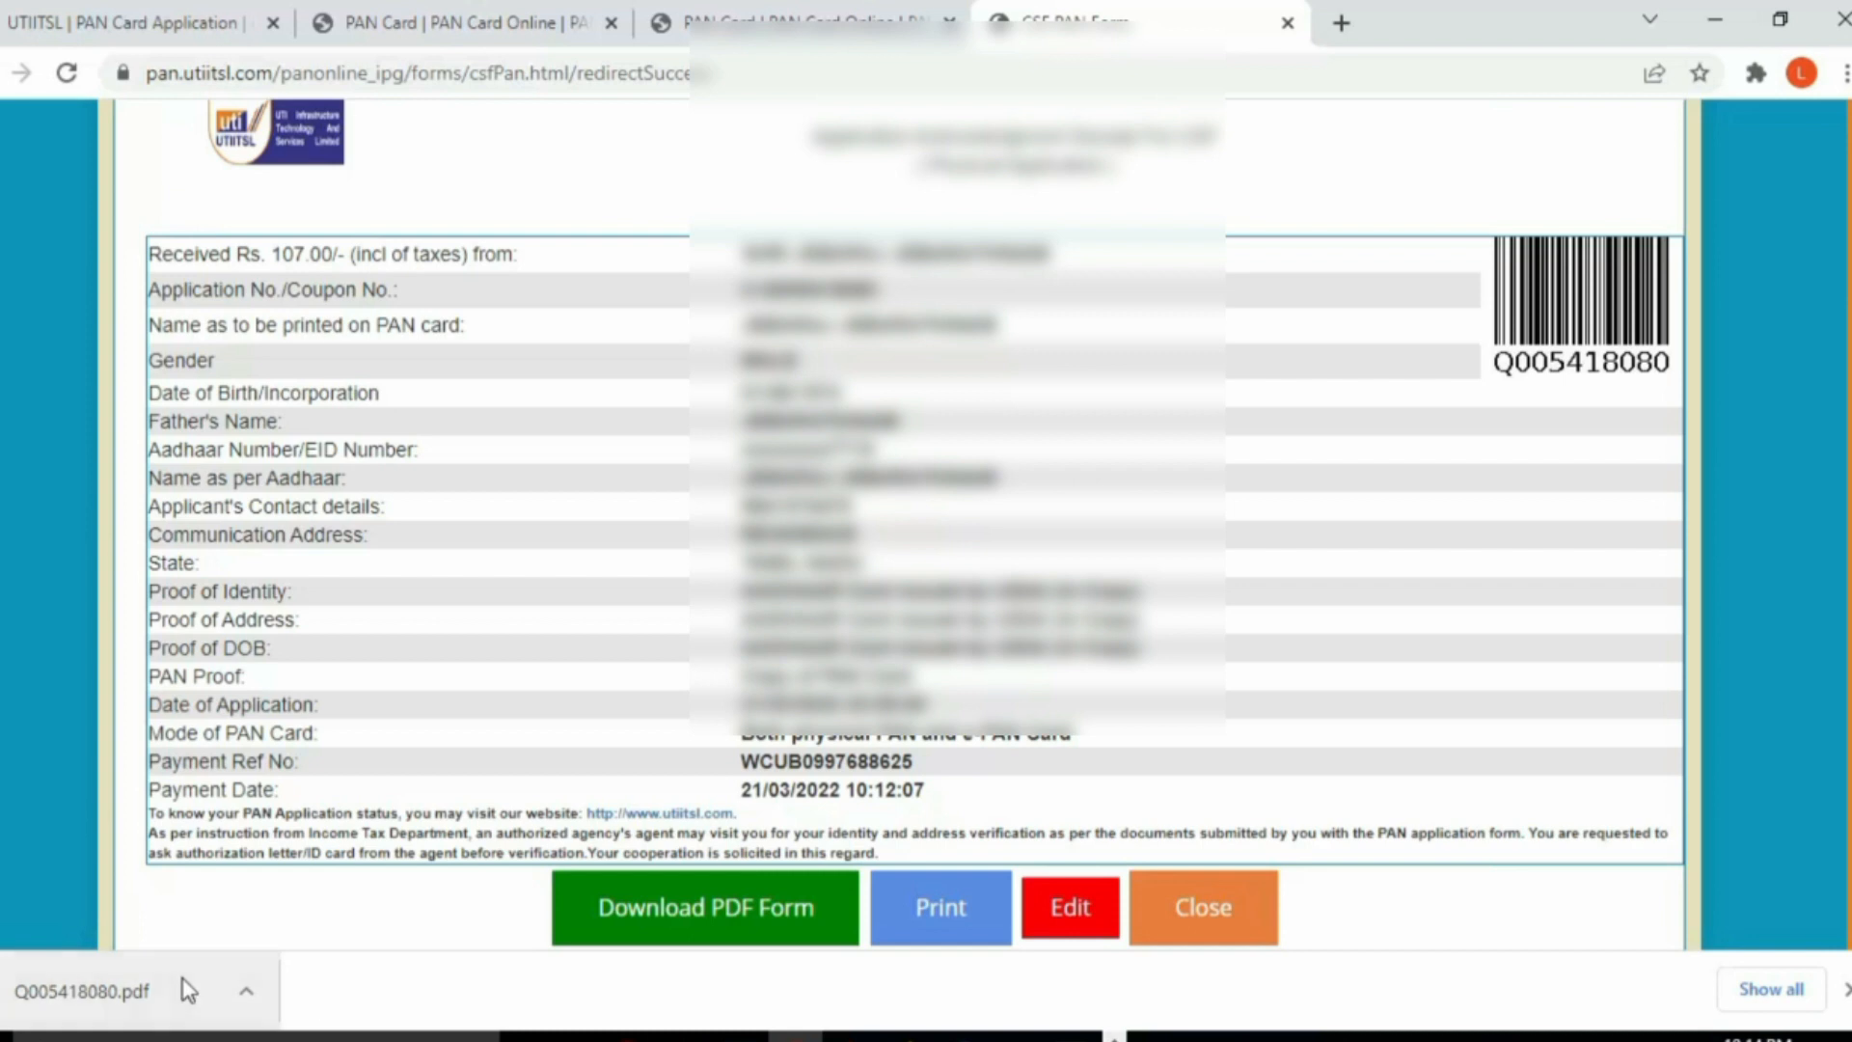
{"action": "left_click", "coordinate": [87, 999]}
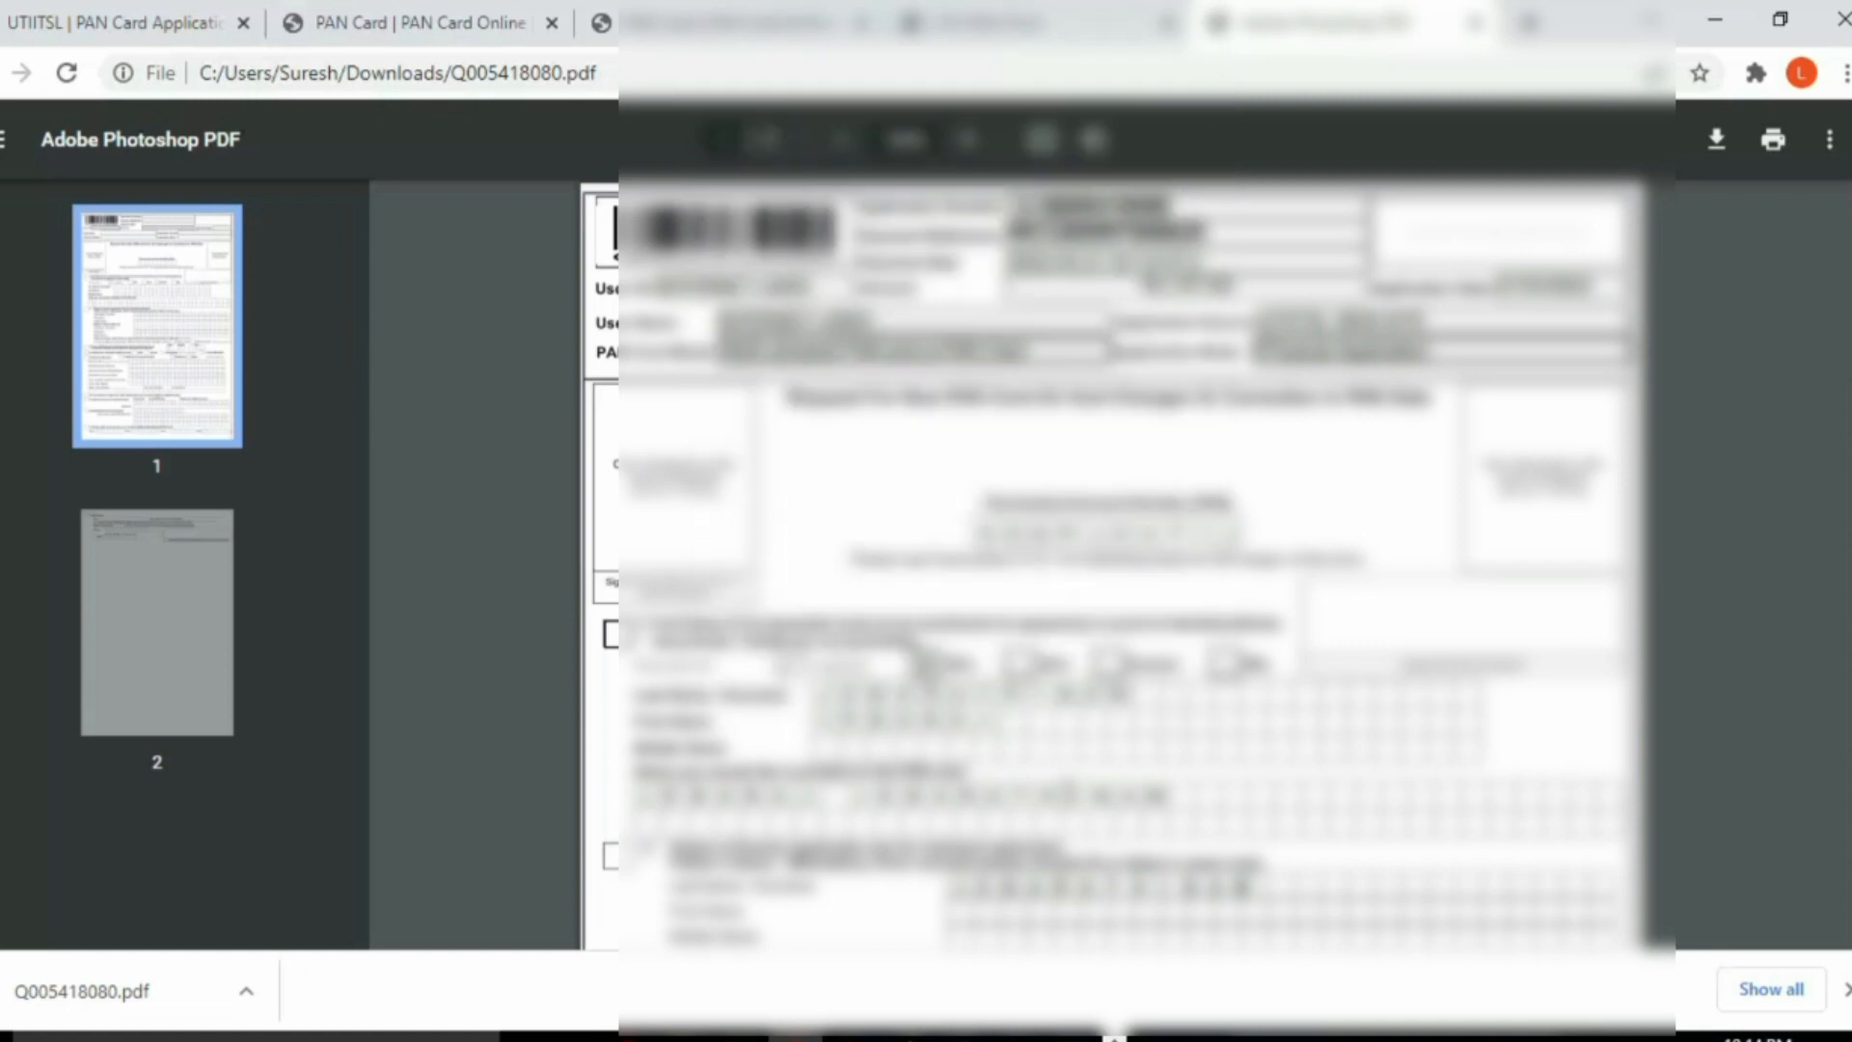
{"action": "scroll", "coordinate": [1109, 564], "scroll_direction": "down", "scroll_amount": 10}
{"action": "scroll", "coordinate": [1067, 785], "scroll_direction": "down", "scroll_amount": 10}
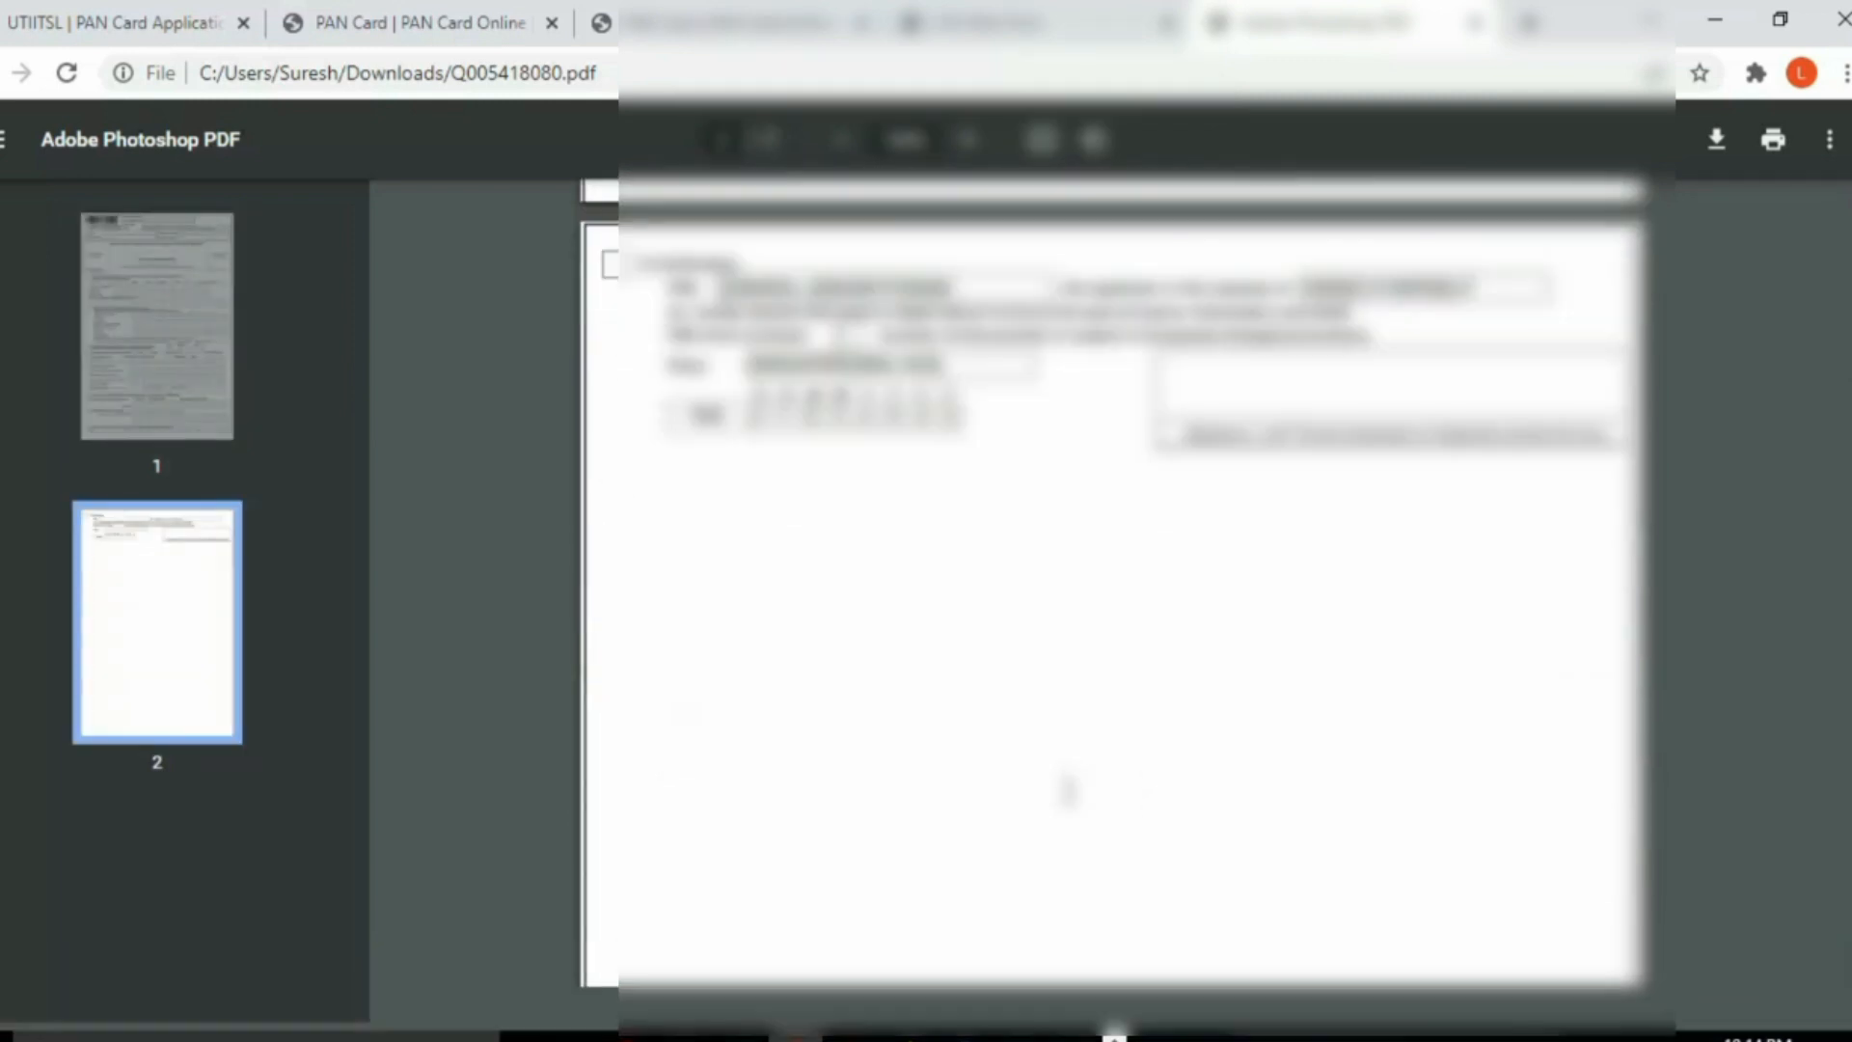
{"action": "scroll", "coordinate": [1069, 789], "scroll_direction": "up", "scroll_amount": 7}
{"action": "scroll", "coordinate": [1069, 789], "scroll_direction": "up", "scroll_amount": 10}
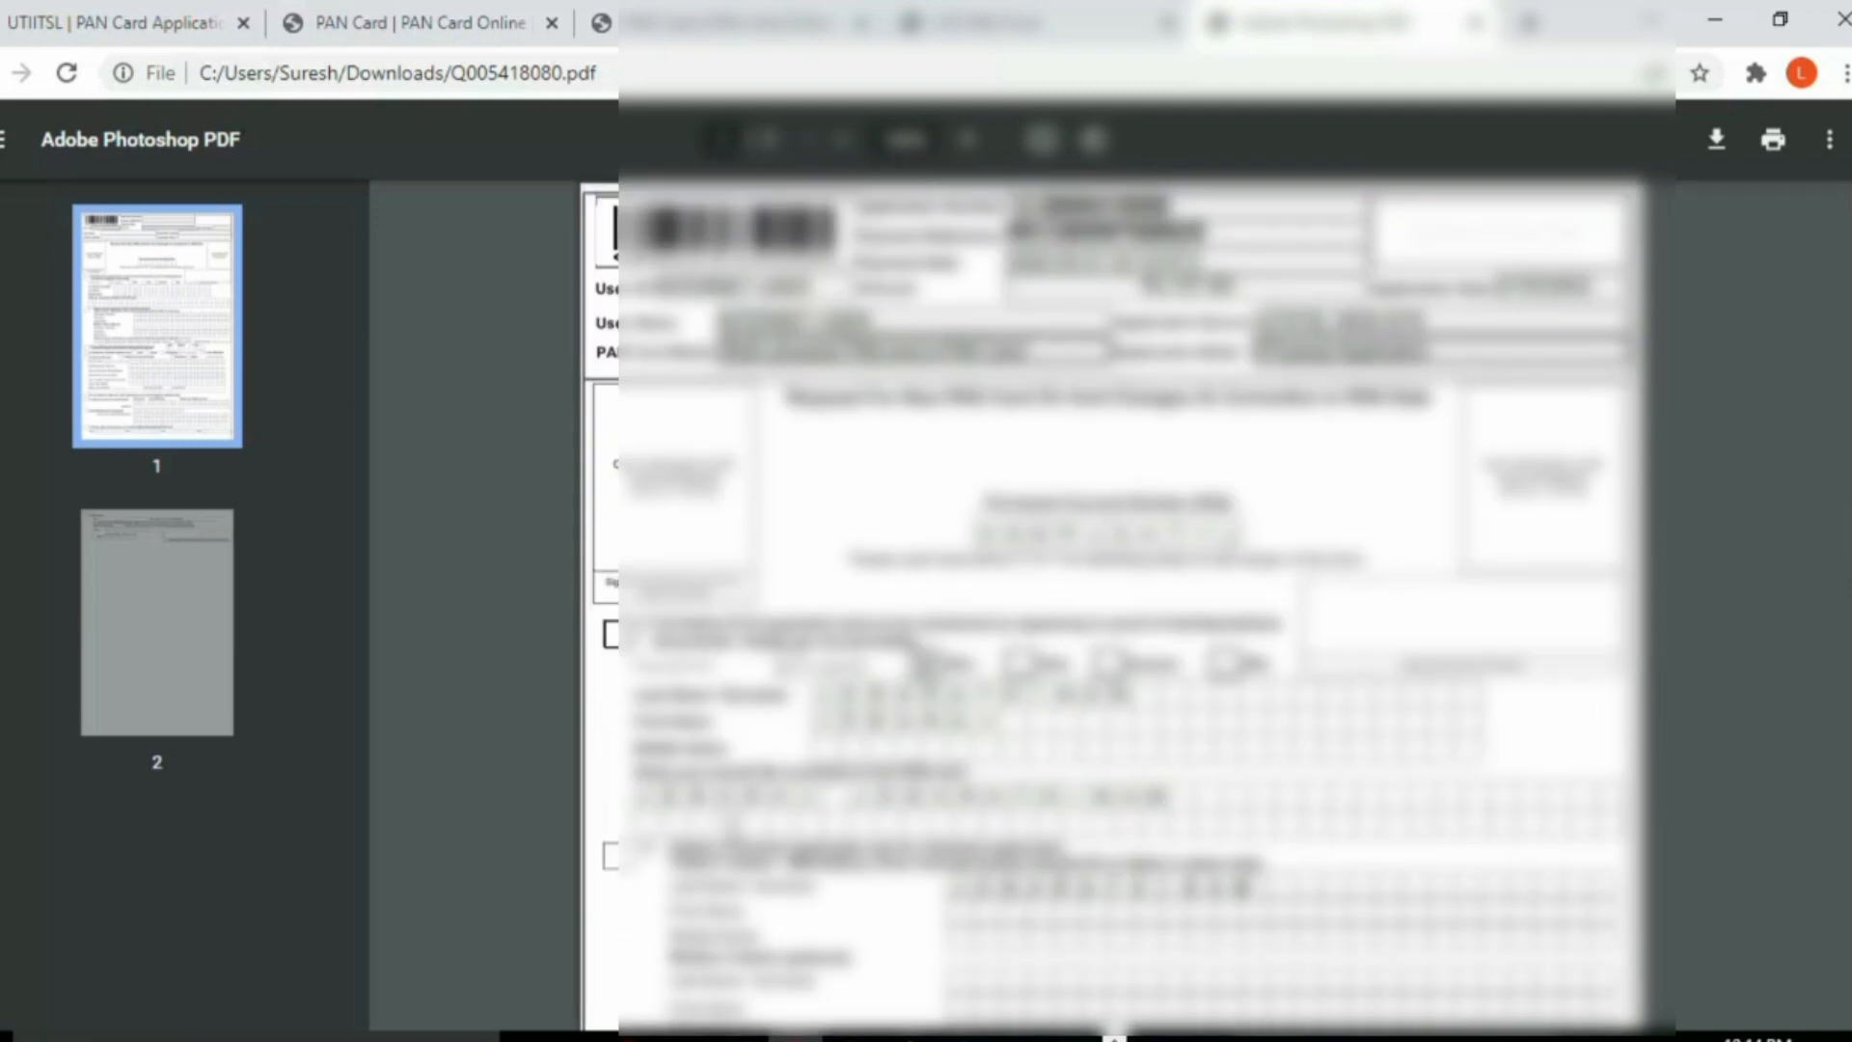
{"action": "left_click", "coordinate": [984, 22]}
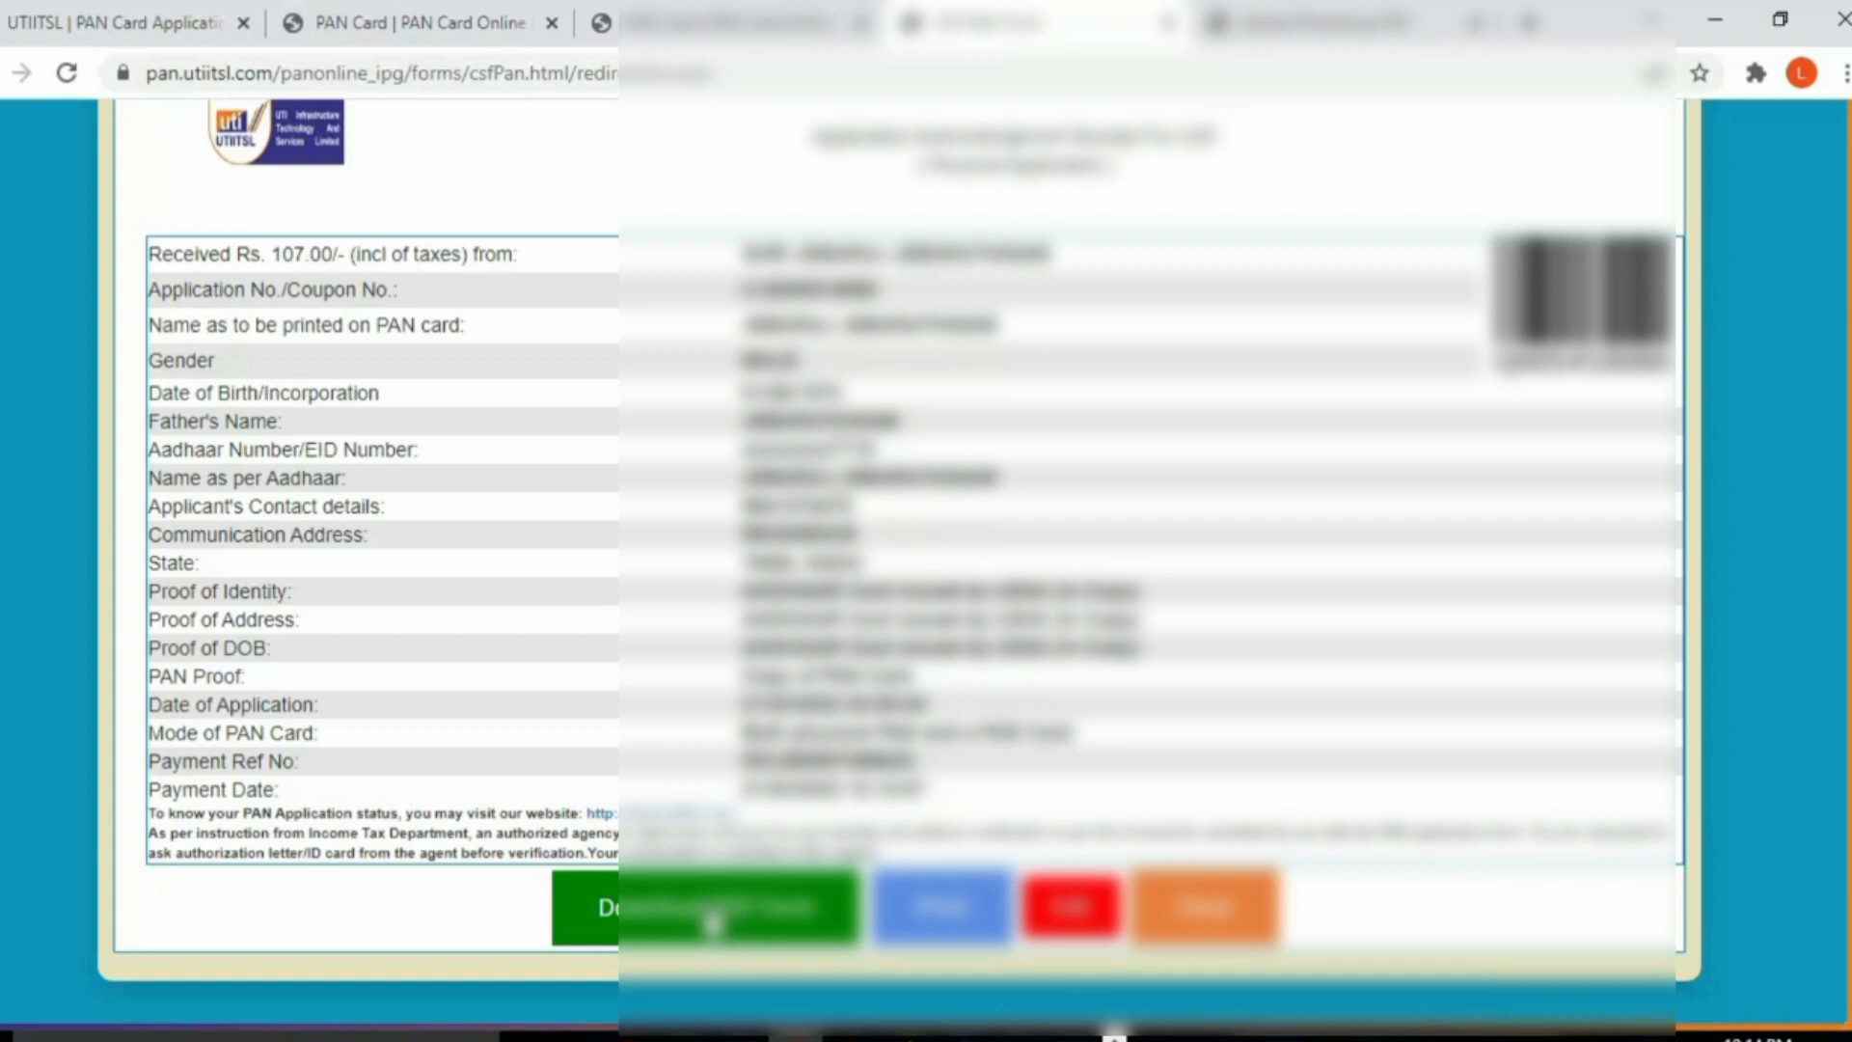
Step: In a new tab, Google 'utiitsl pan' and open the official utiitsl.com result
{"action": "left_click", "coordinate": [714, 921]}
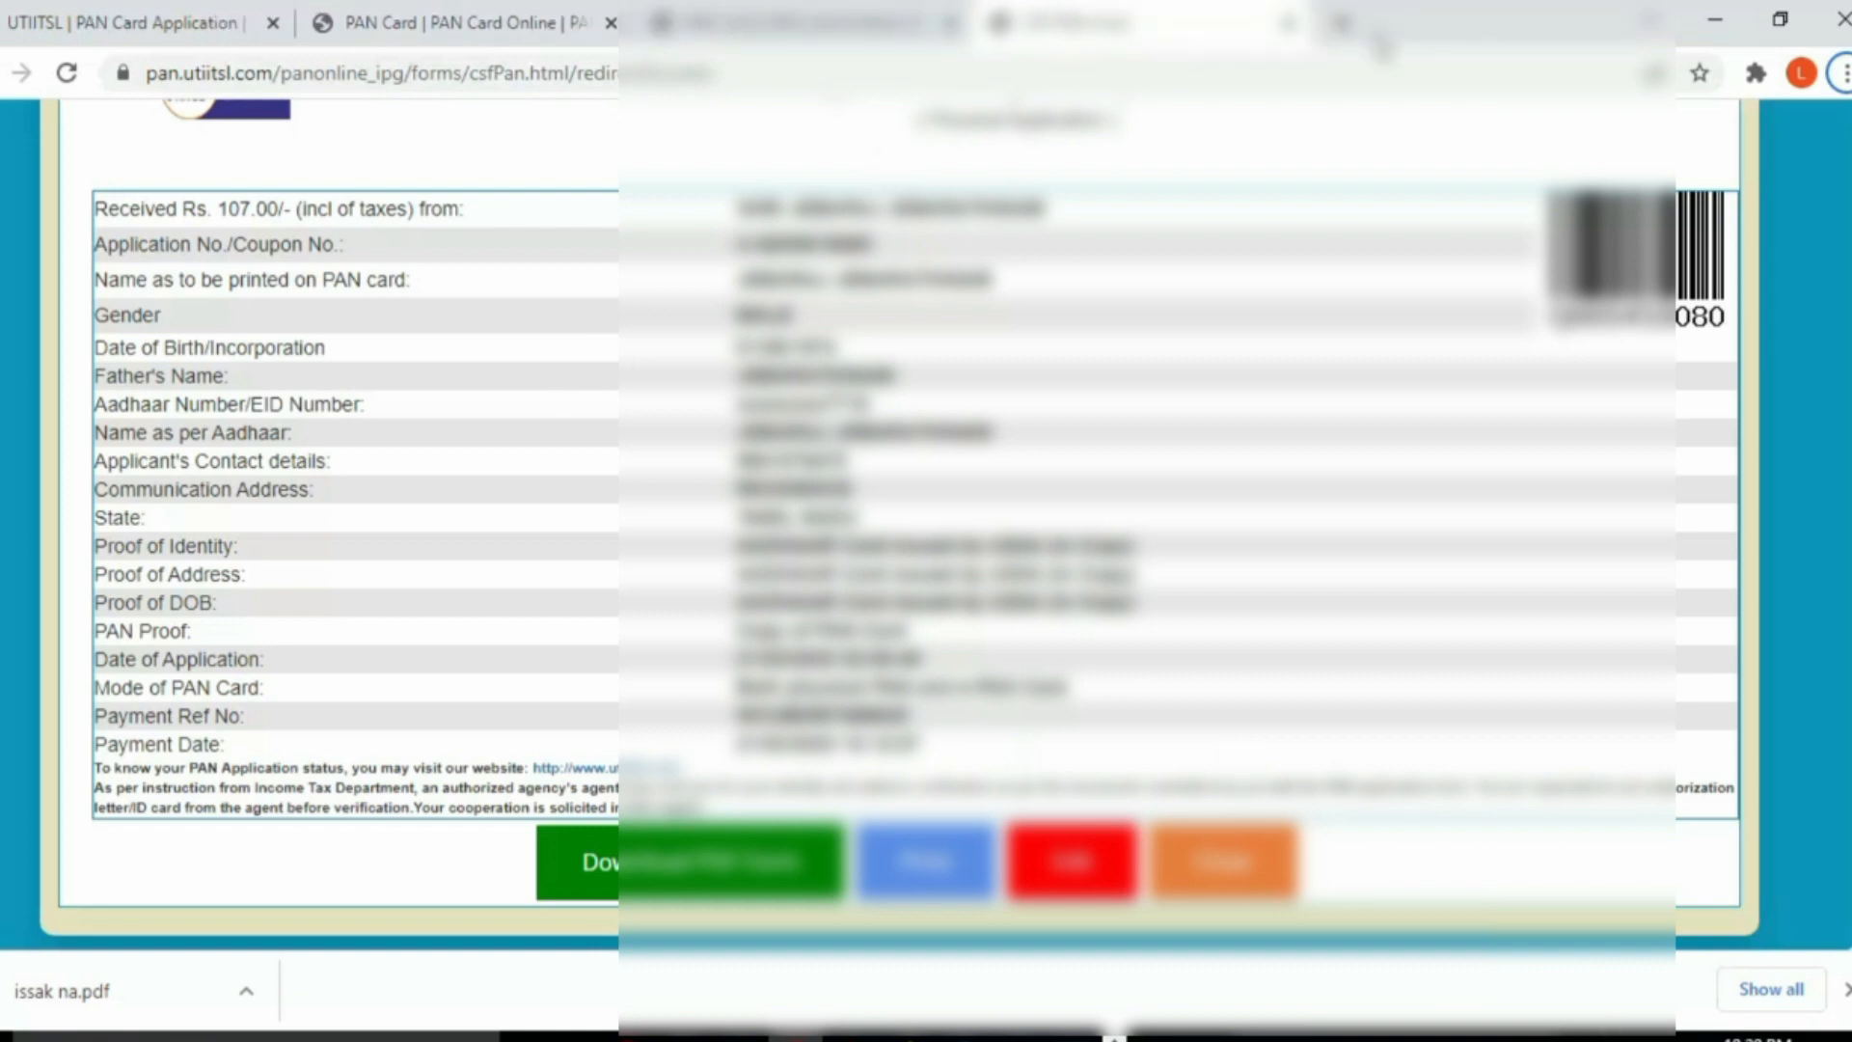
{"action": "left_click", "coordinate": [1343, 25]}
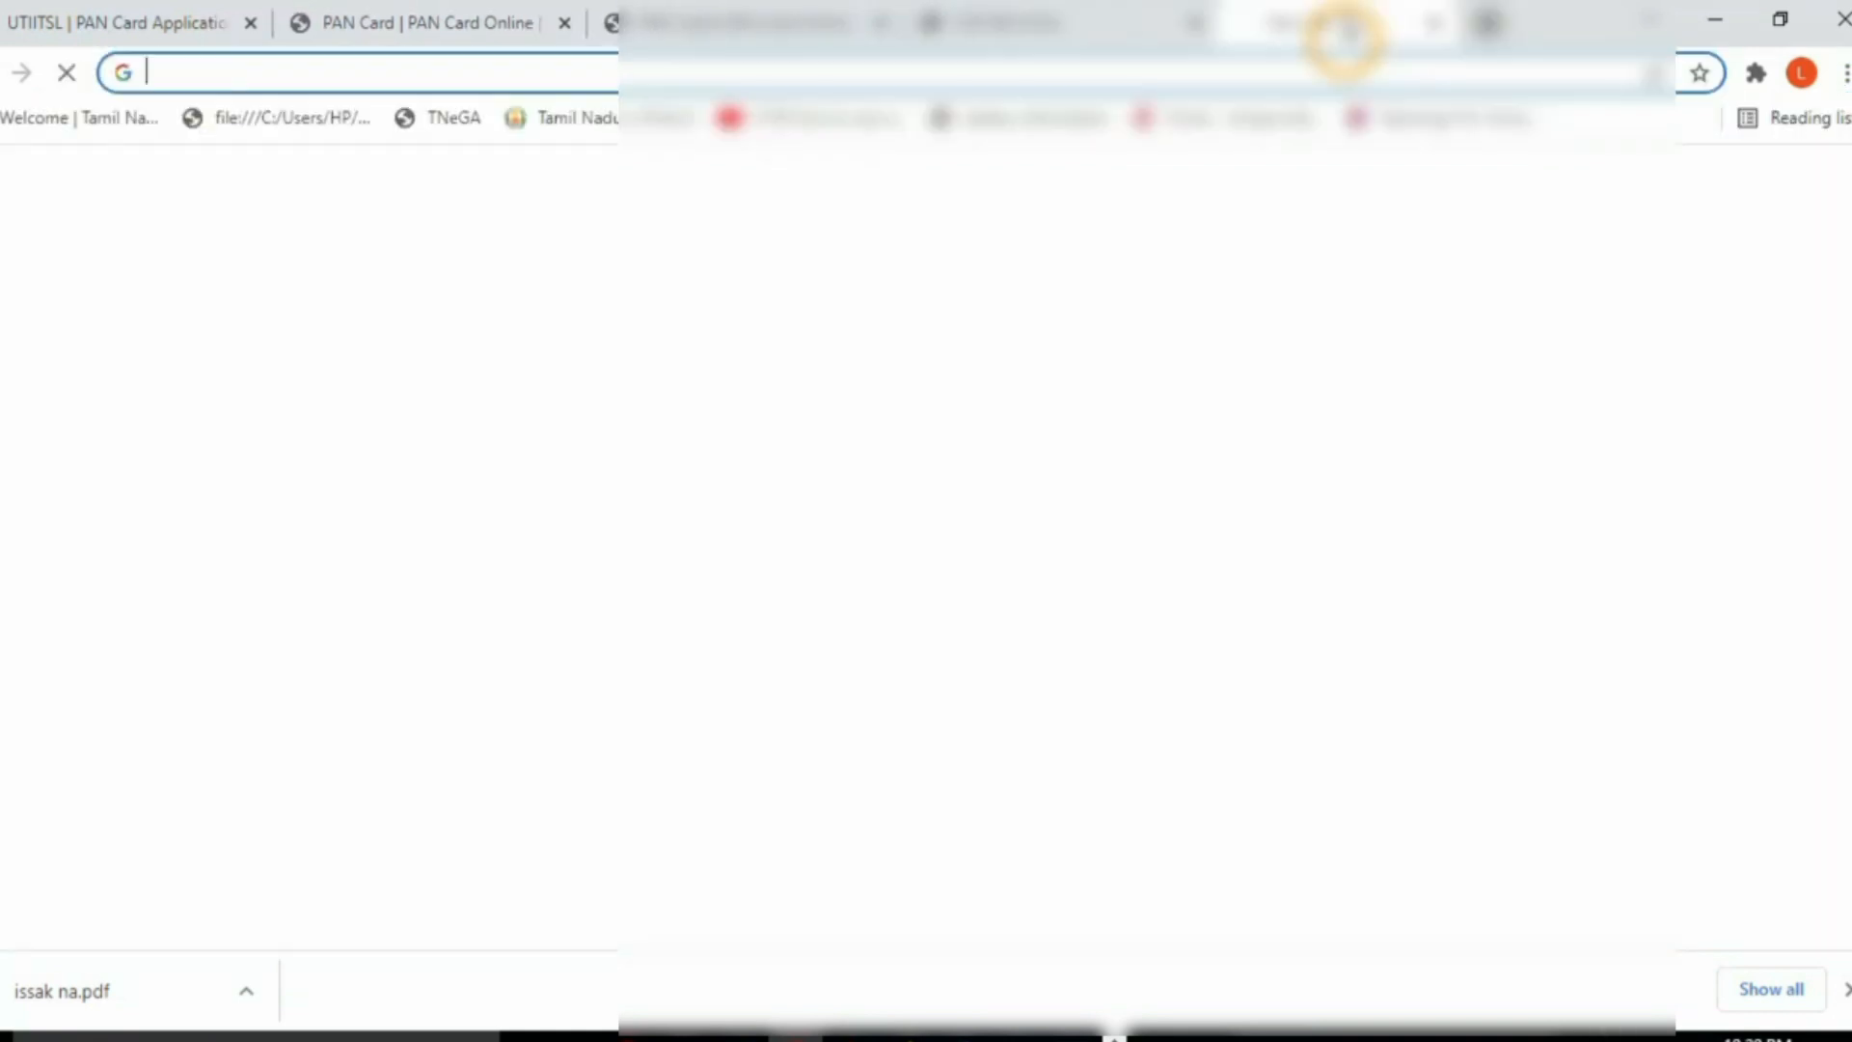
{"action": "left_click", "coordinate": [733, 617]}
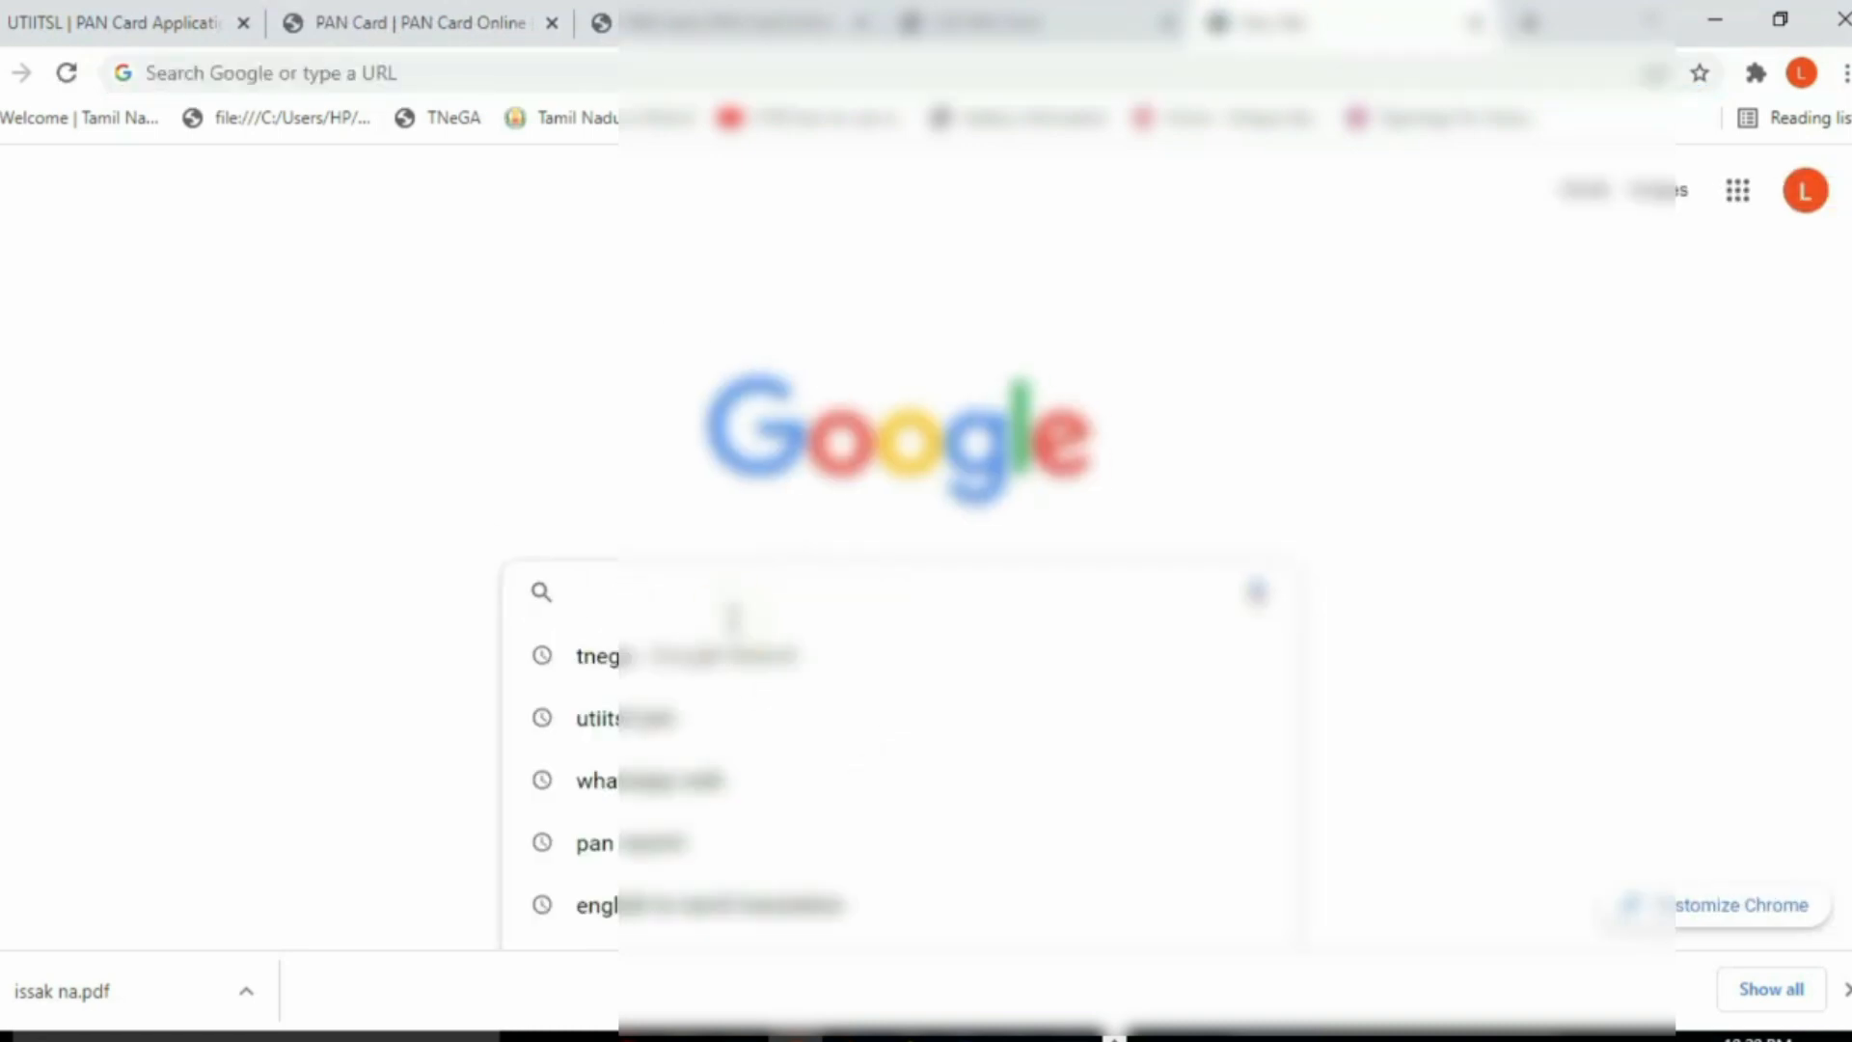
{"action": "type", "text": "uti"}
{"action": "key", "text": "Return"}
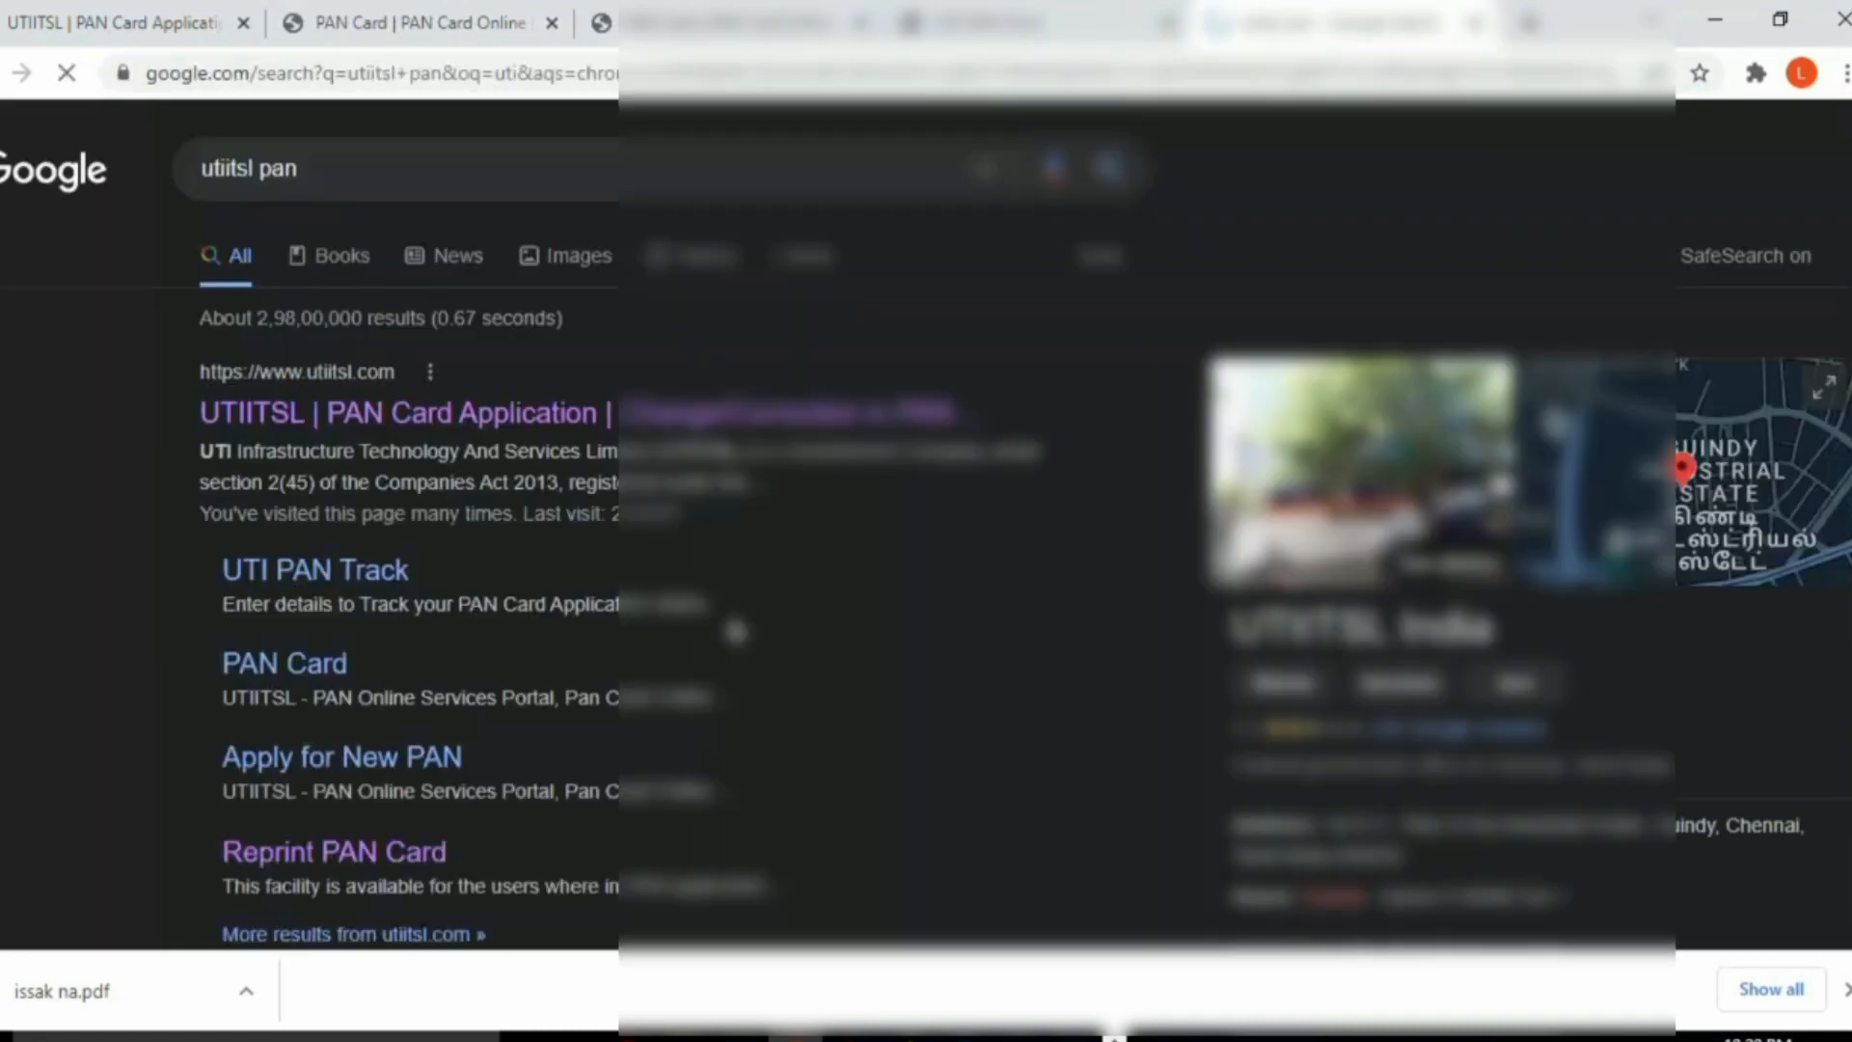
{"action": "left_click", "coordinate": [425, 415]}
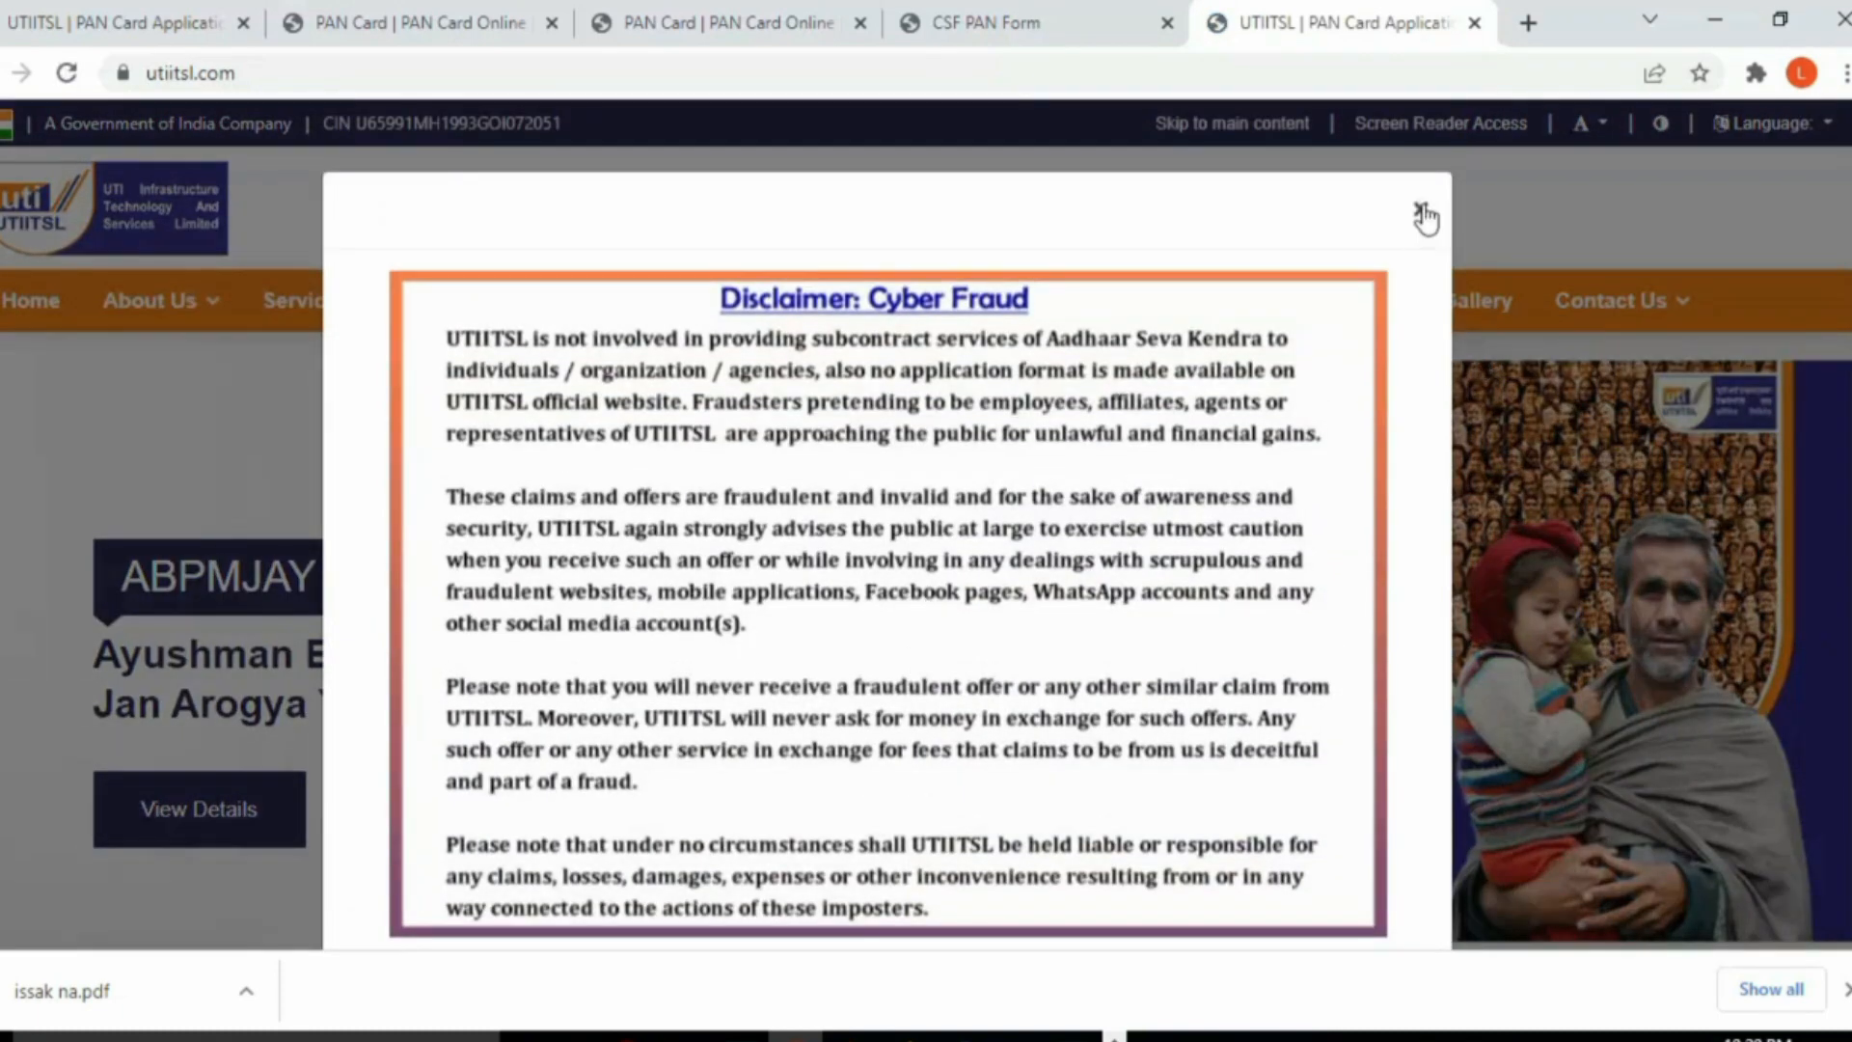
Step: Dismiss the Cyber Fraud disclaimer and go to Branch Locator under Contact Us
{"action": "left_click", "coordinate": [1421, 211]}
{"action": "mouse_move", "coordinate": [1683, 303]}
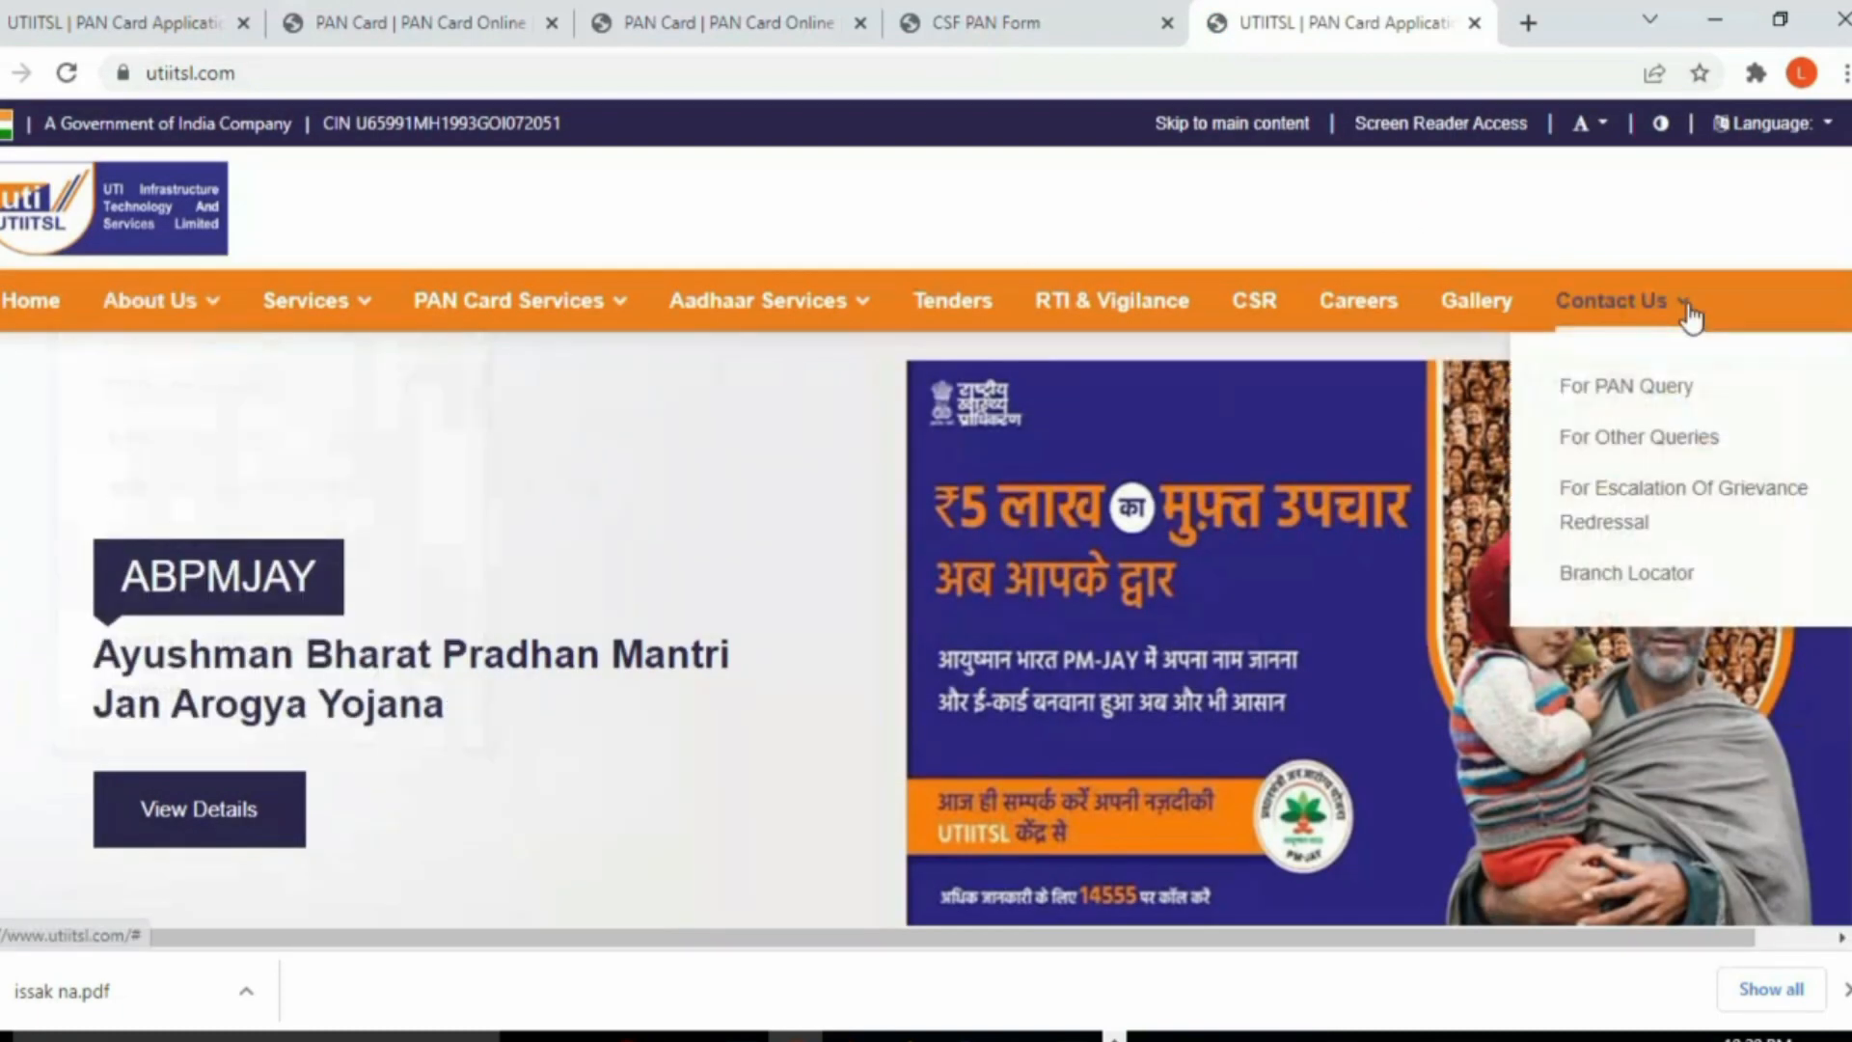
{"action": "left_click", "coordinate": [1625, 576]}
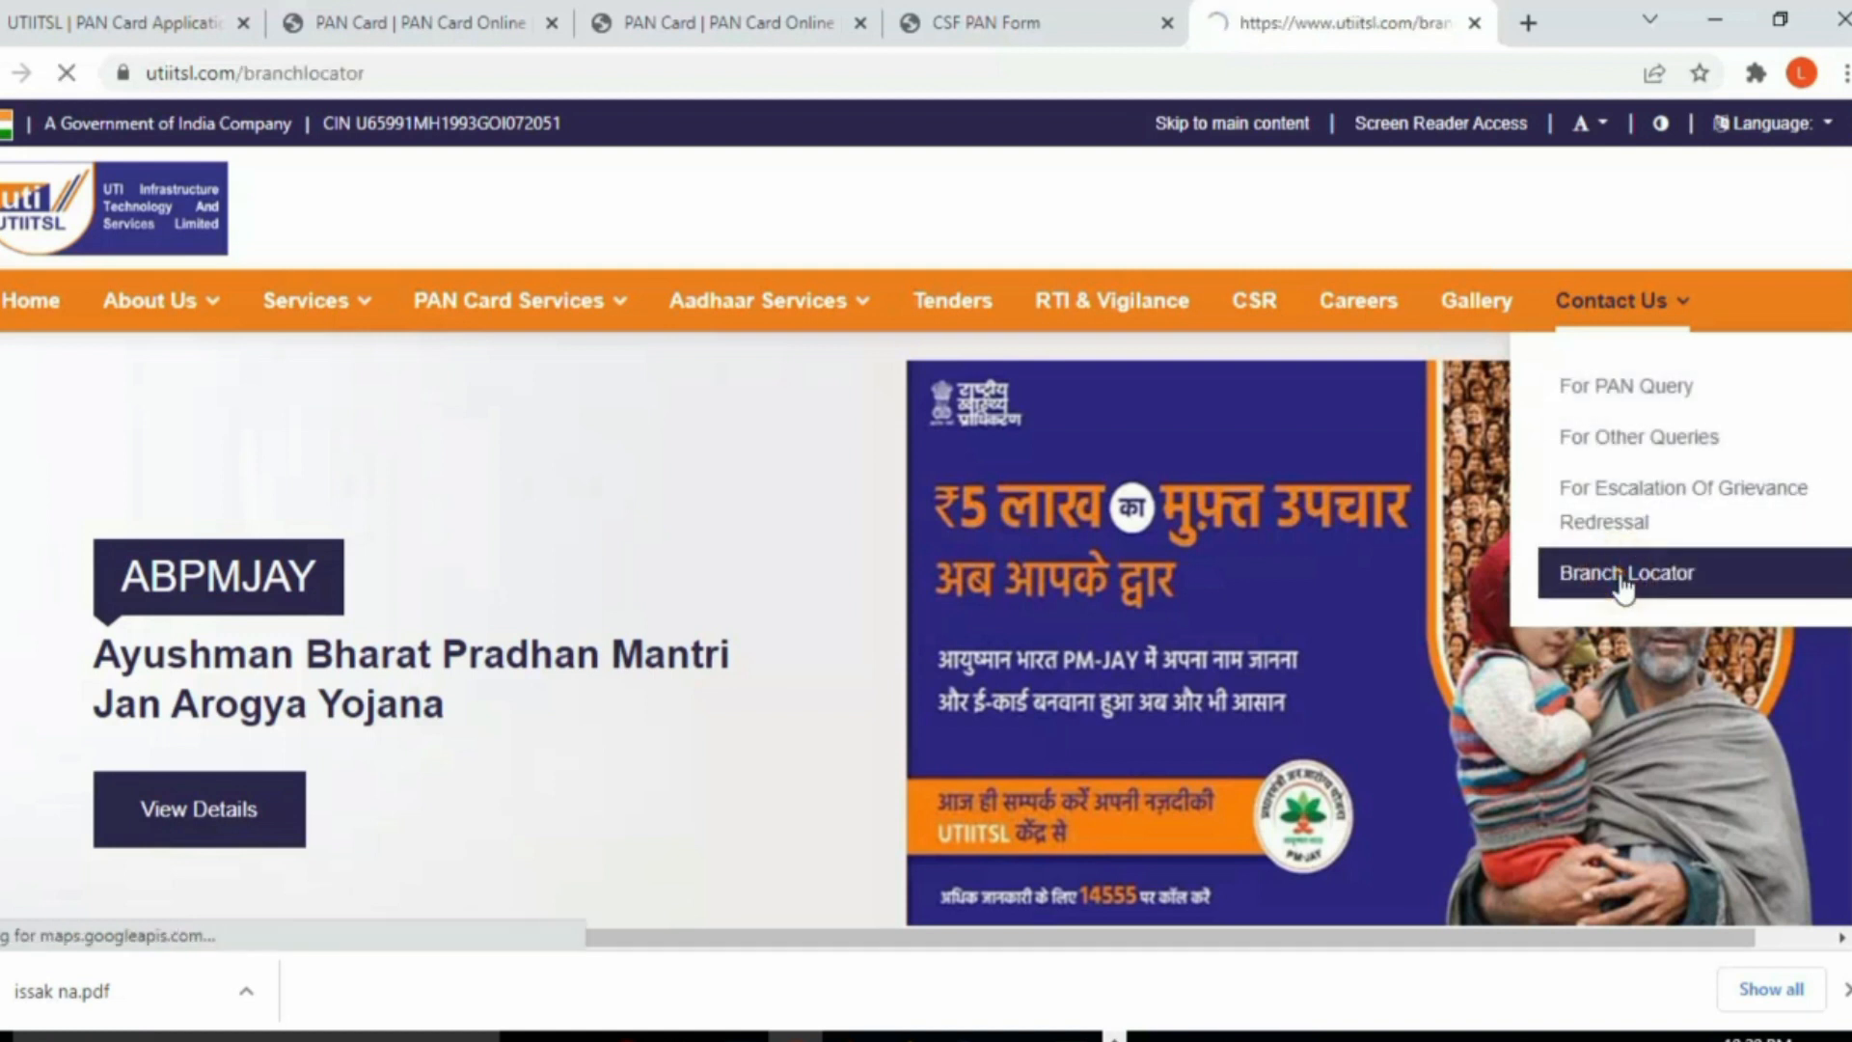
Step: Select CHENNAI as the city to list the Chennai regional office and branches
{"action": "scroll", "coordinate": [1141, 630], "scroll_direction": "down", "scroll_amount": 1}
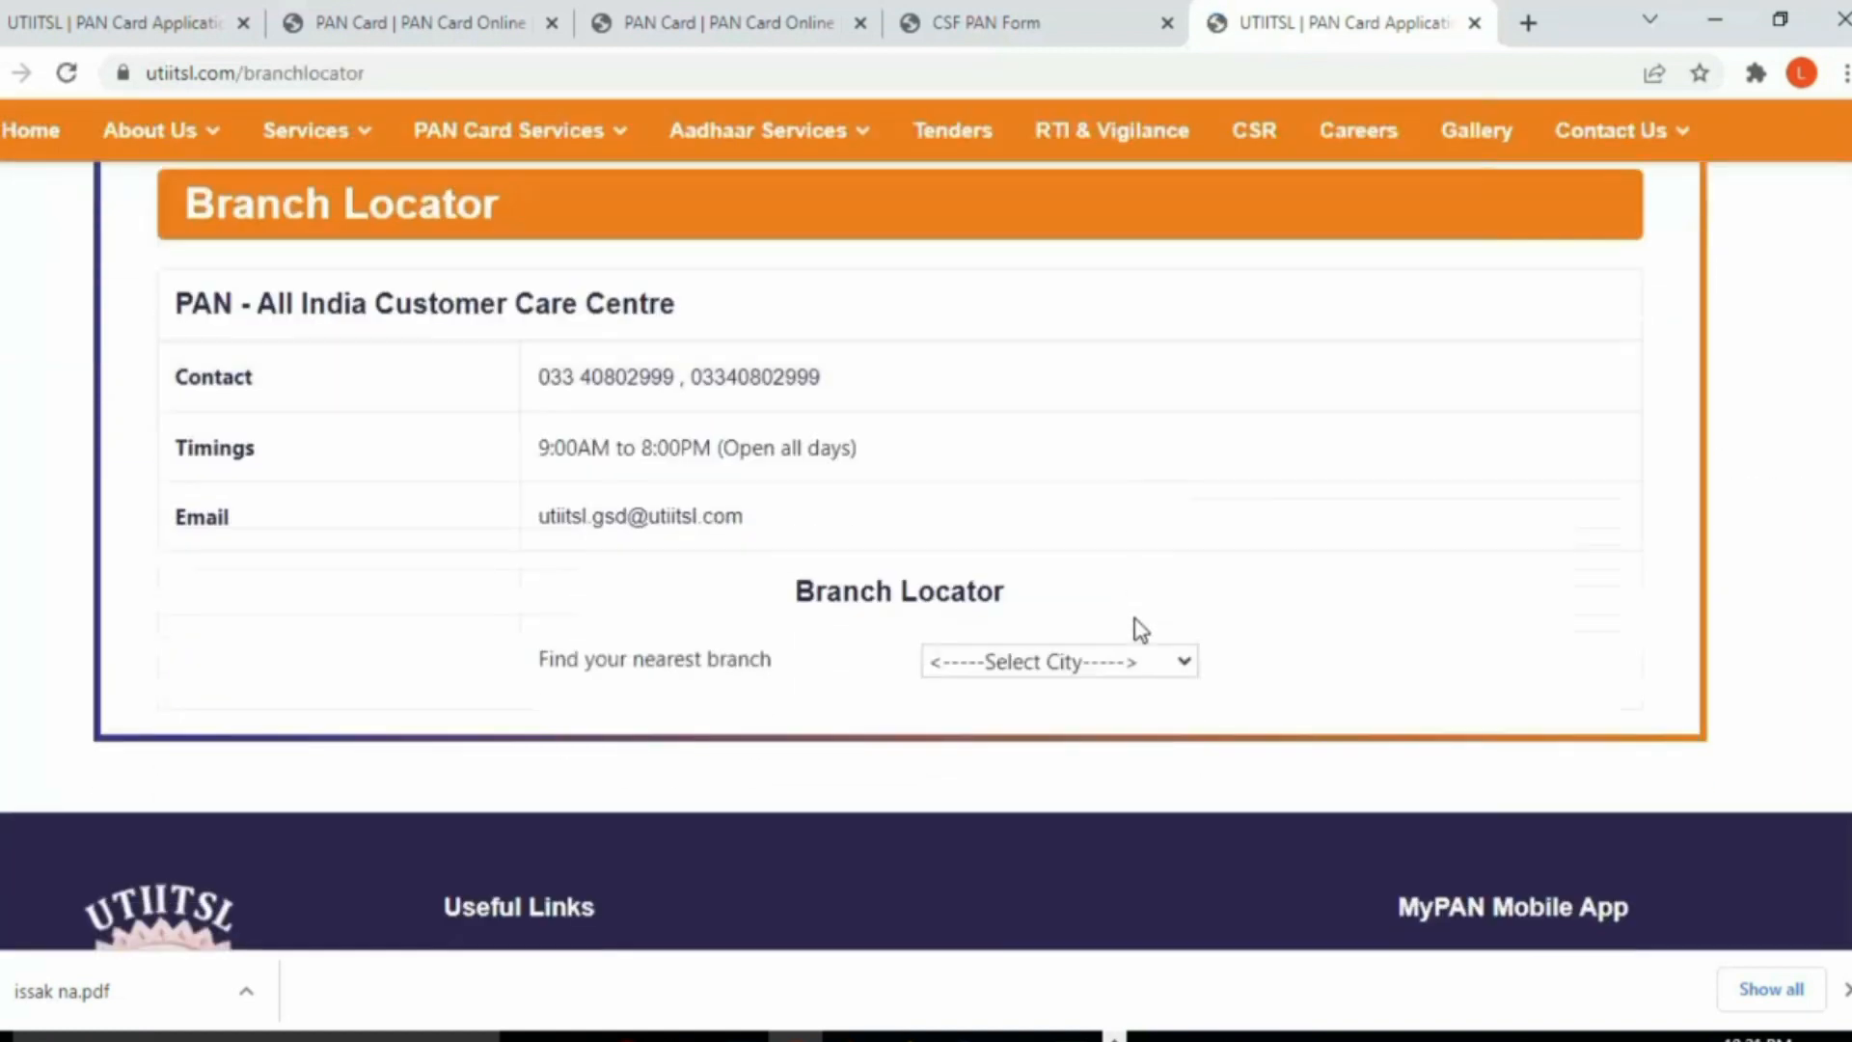
{"action": "left_click", "coordinate": [1016, 658]}
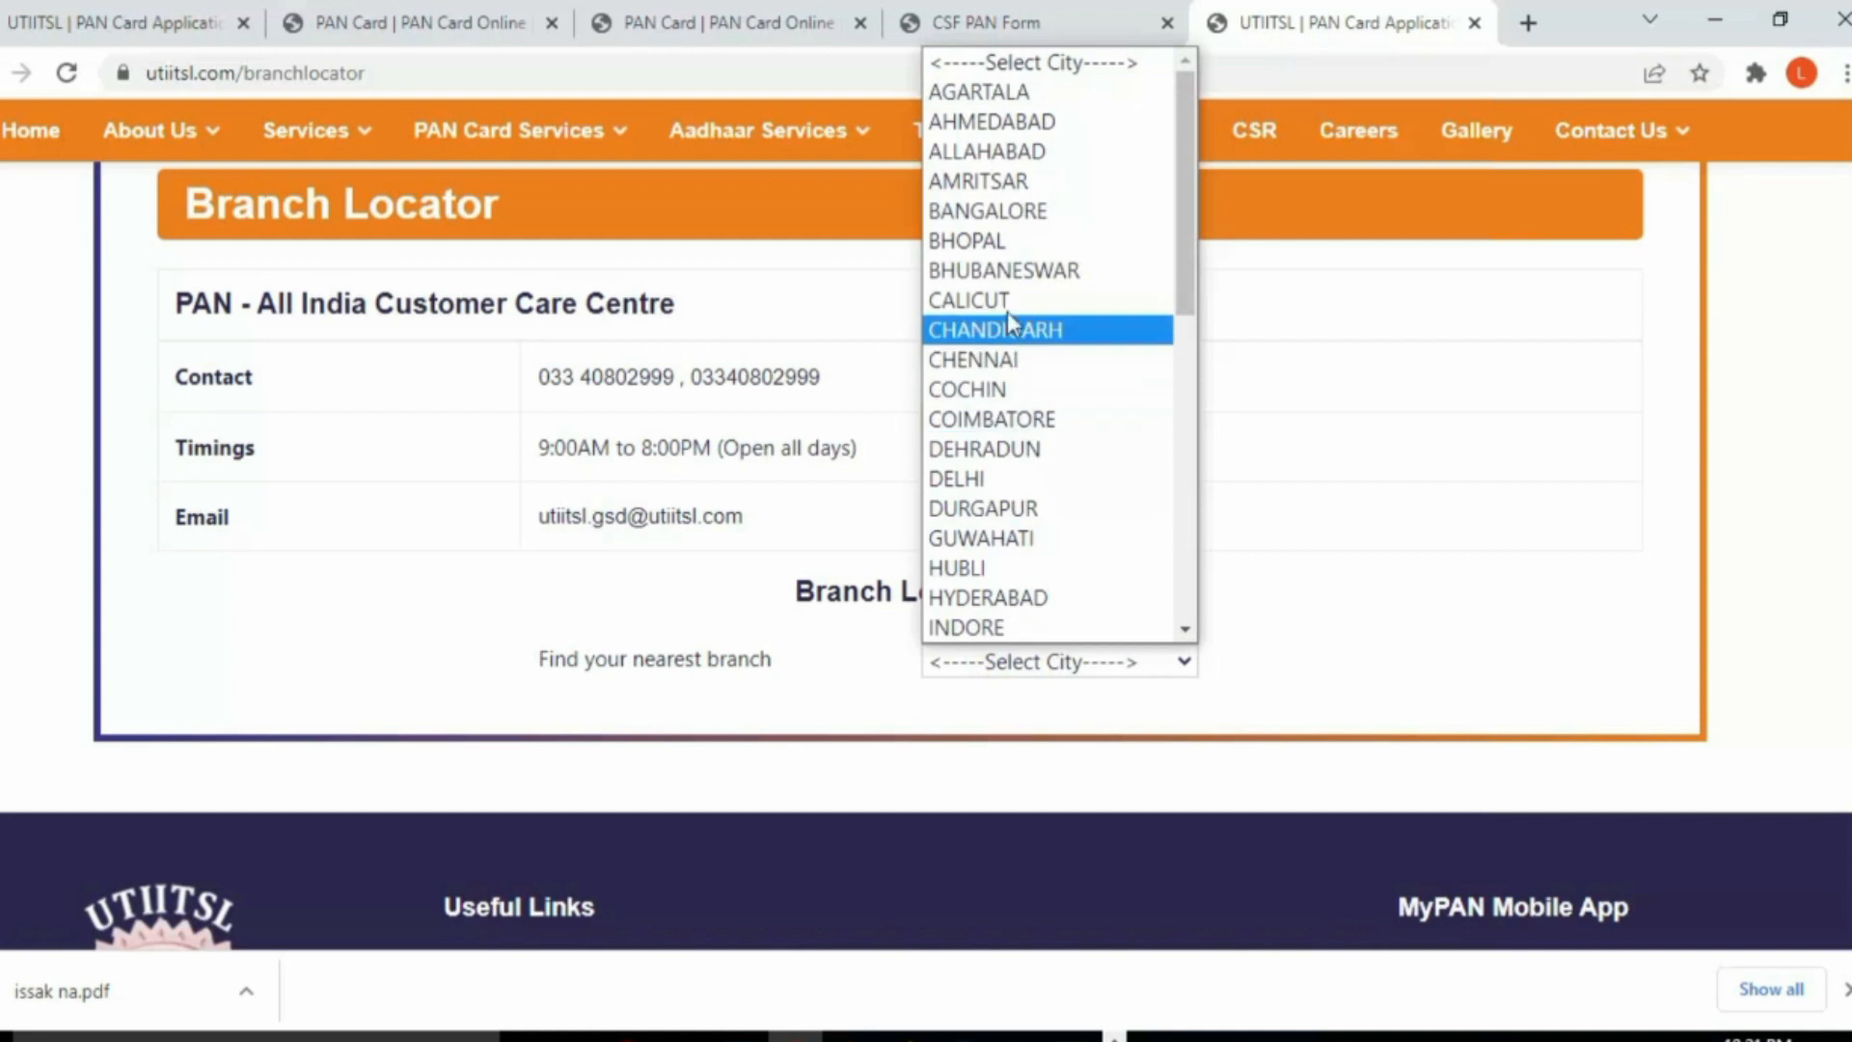
{"action": "left_click", "coordinate": [1003, 359]}
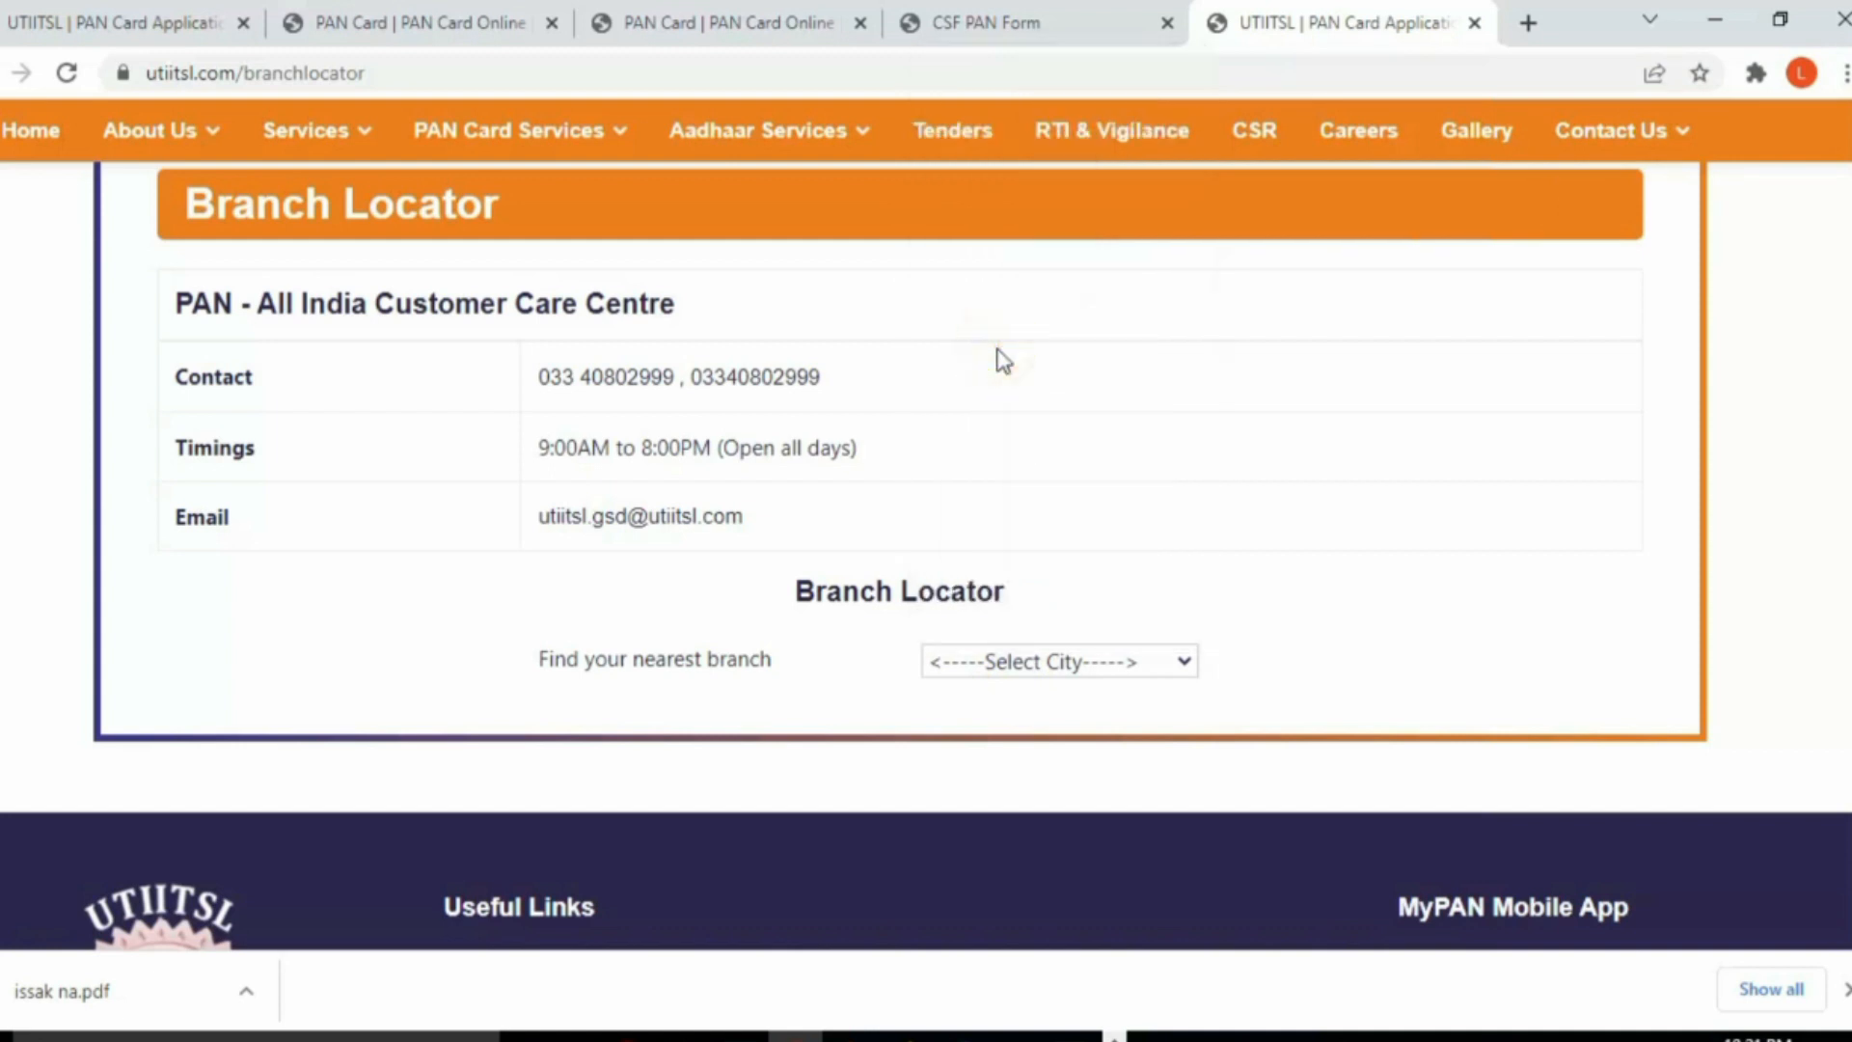
{"action": "scroll", "coordinate": [1071, 653], "scroll_direction": "down", "scroll_amount": 3}
{"action": "scroll", "coordinate": [1092, 656], "scroll_direction": "down", "scroll_amount": 1}
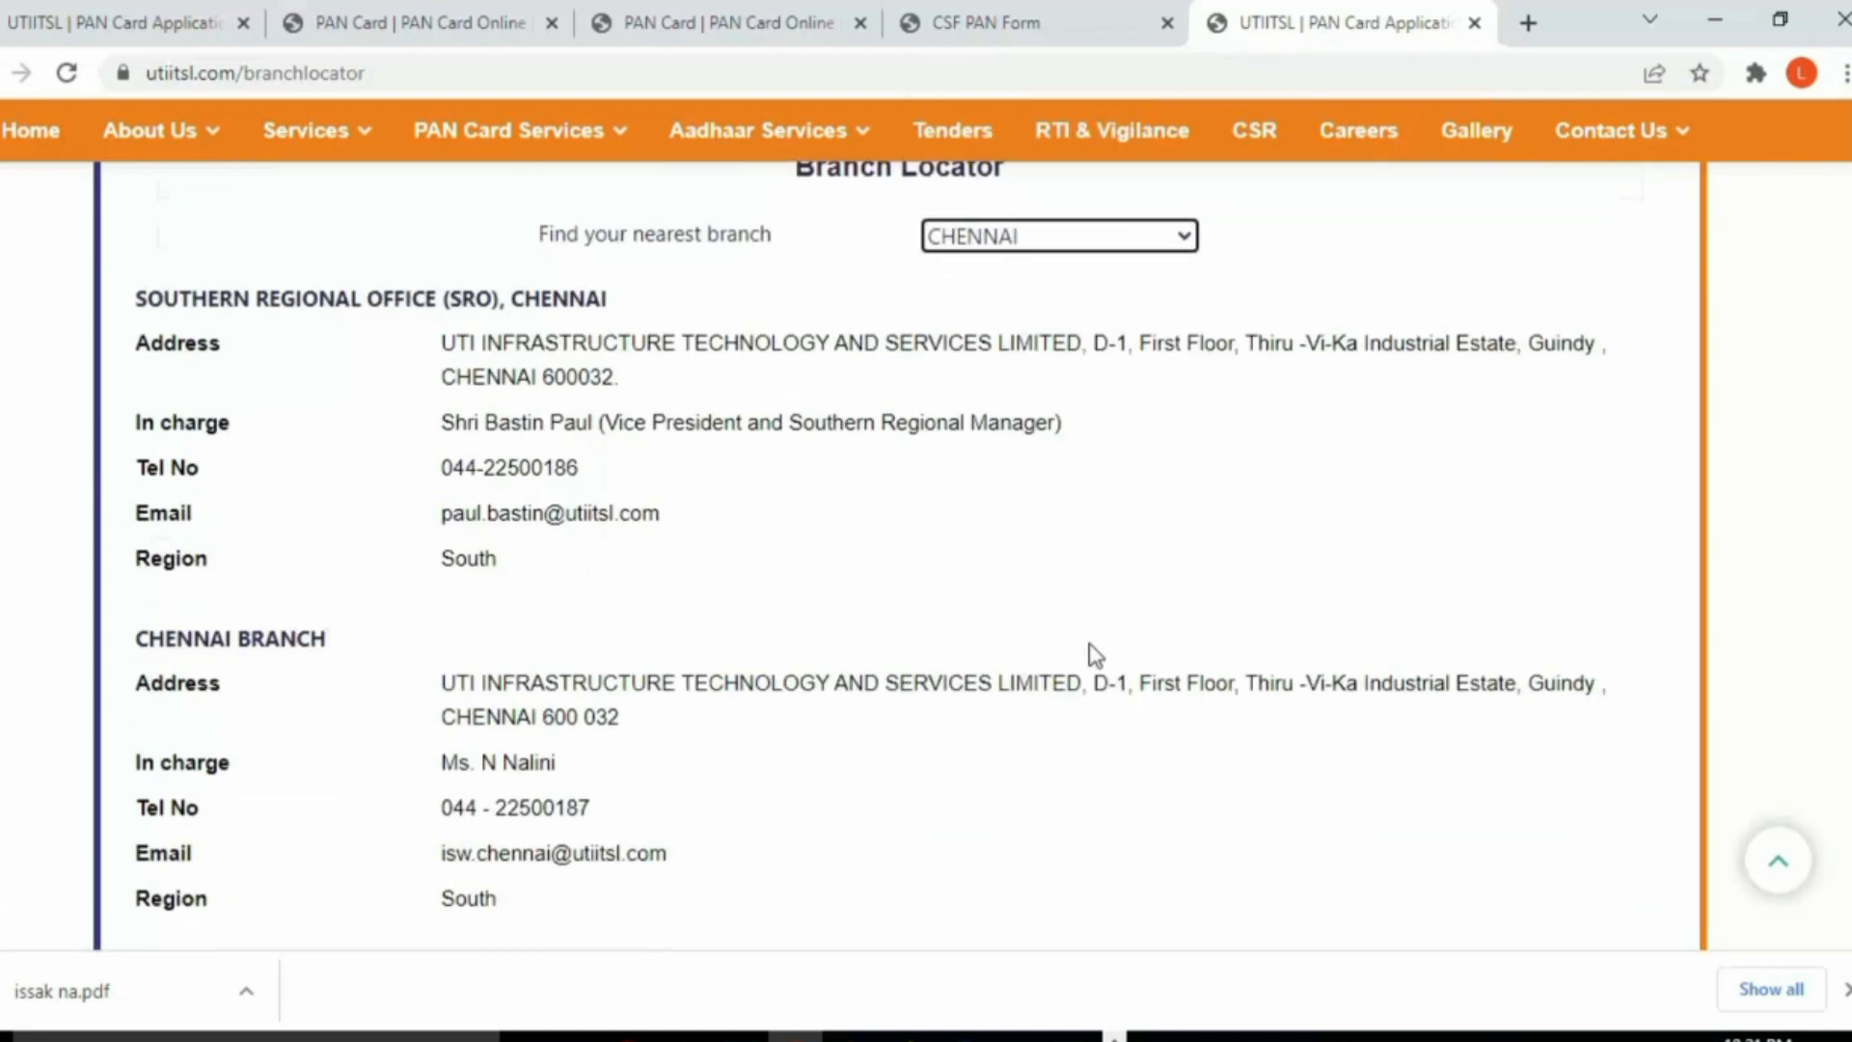